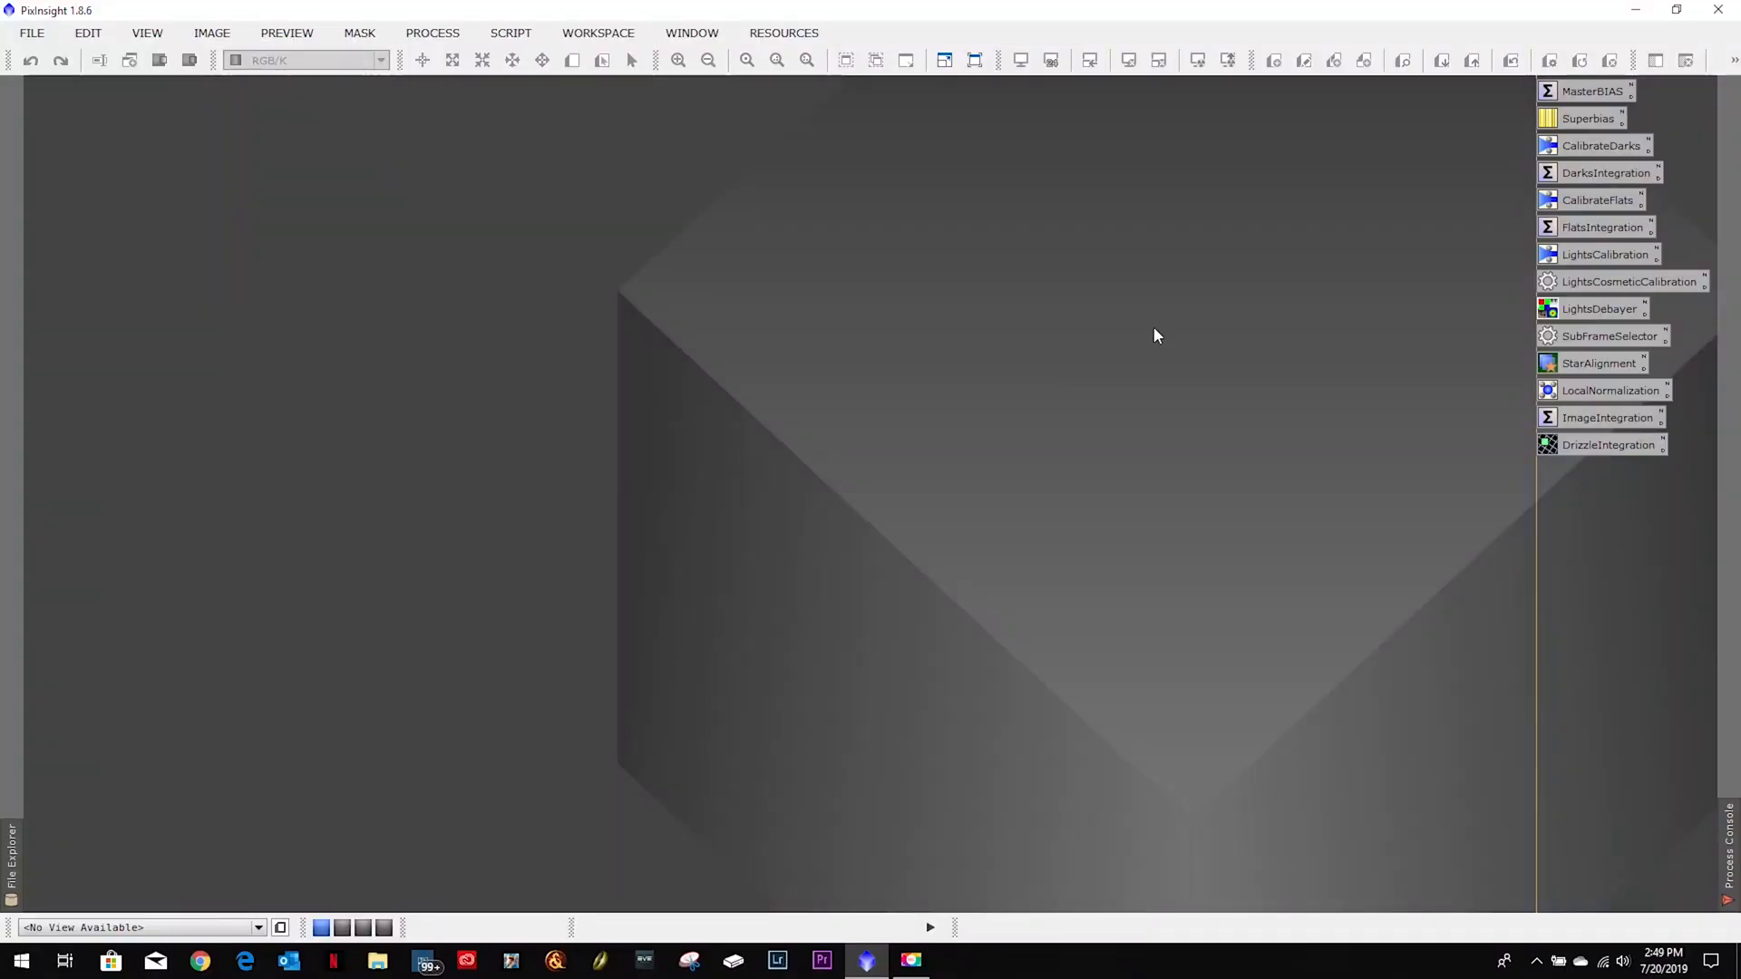
# Open the LightsCalibration process and replace its target frames with all NGC4147 light frames from the T6i/1MinuteSubs/ISO1600/BlinkGood/Approved folder.
pyautogui.doubleClick(1586, 250)
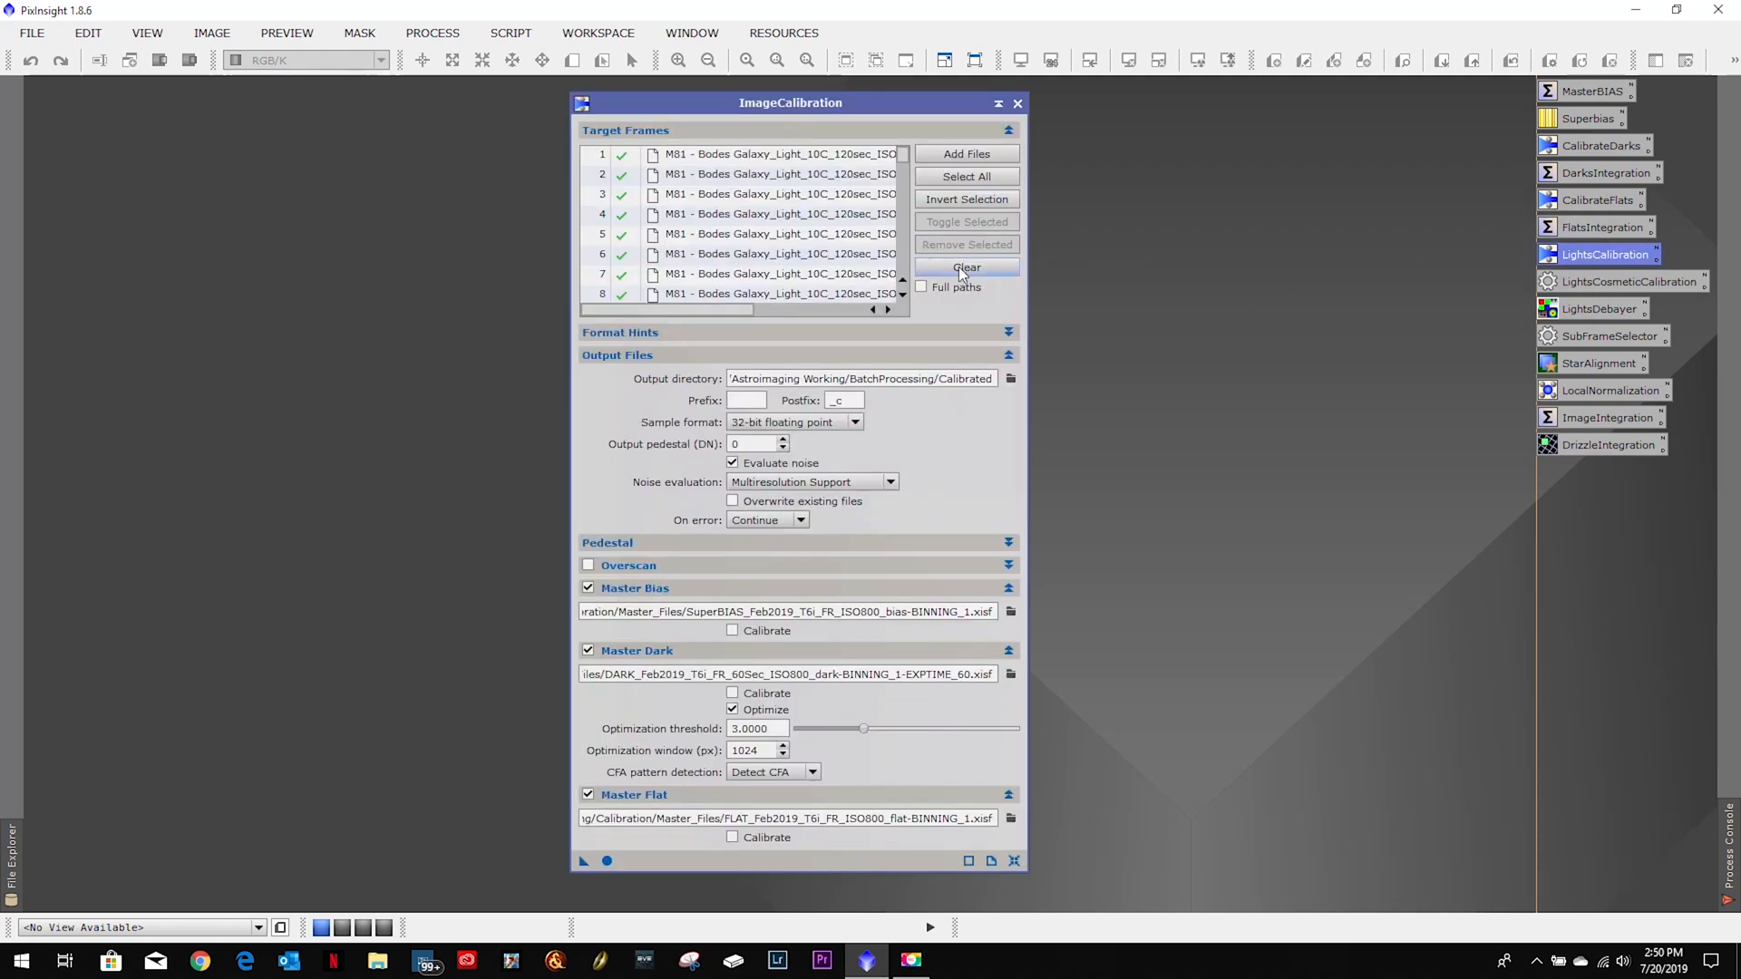
pyautogui.click(963, 268)
pyautogui.click(976, 154)
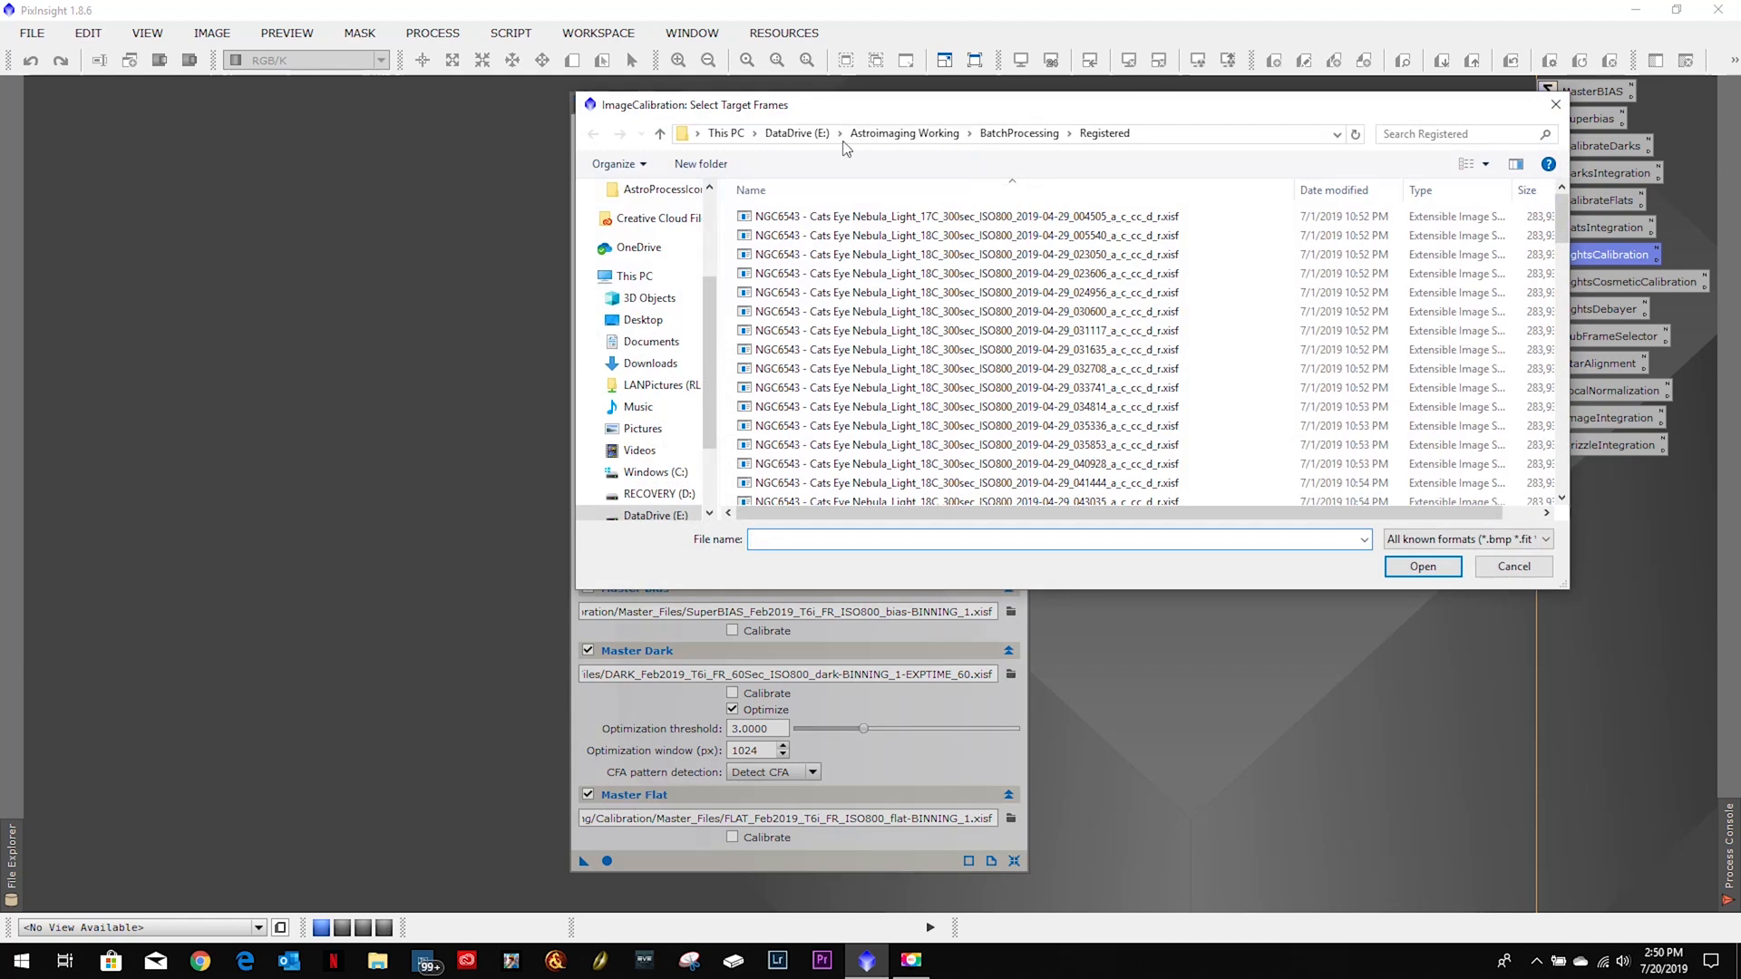
pyautogui.click(904, 134)
pyautogui.doubleClick(816, 256)
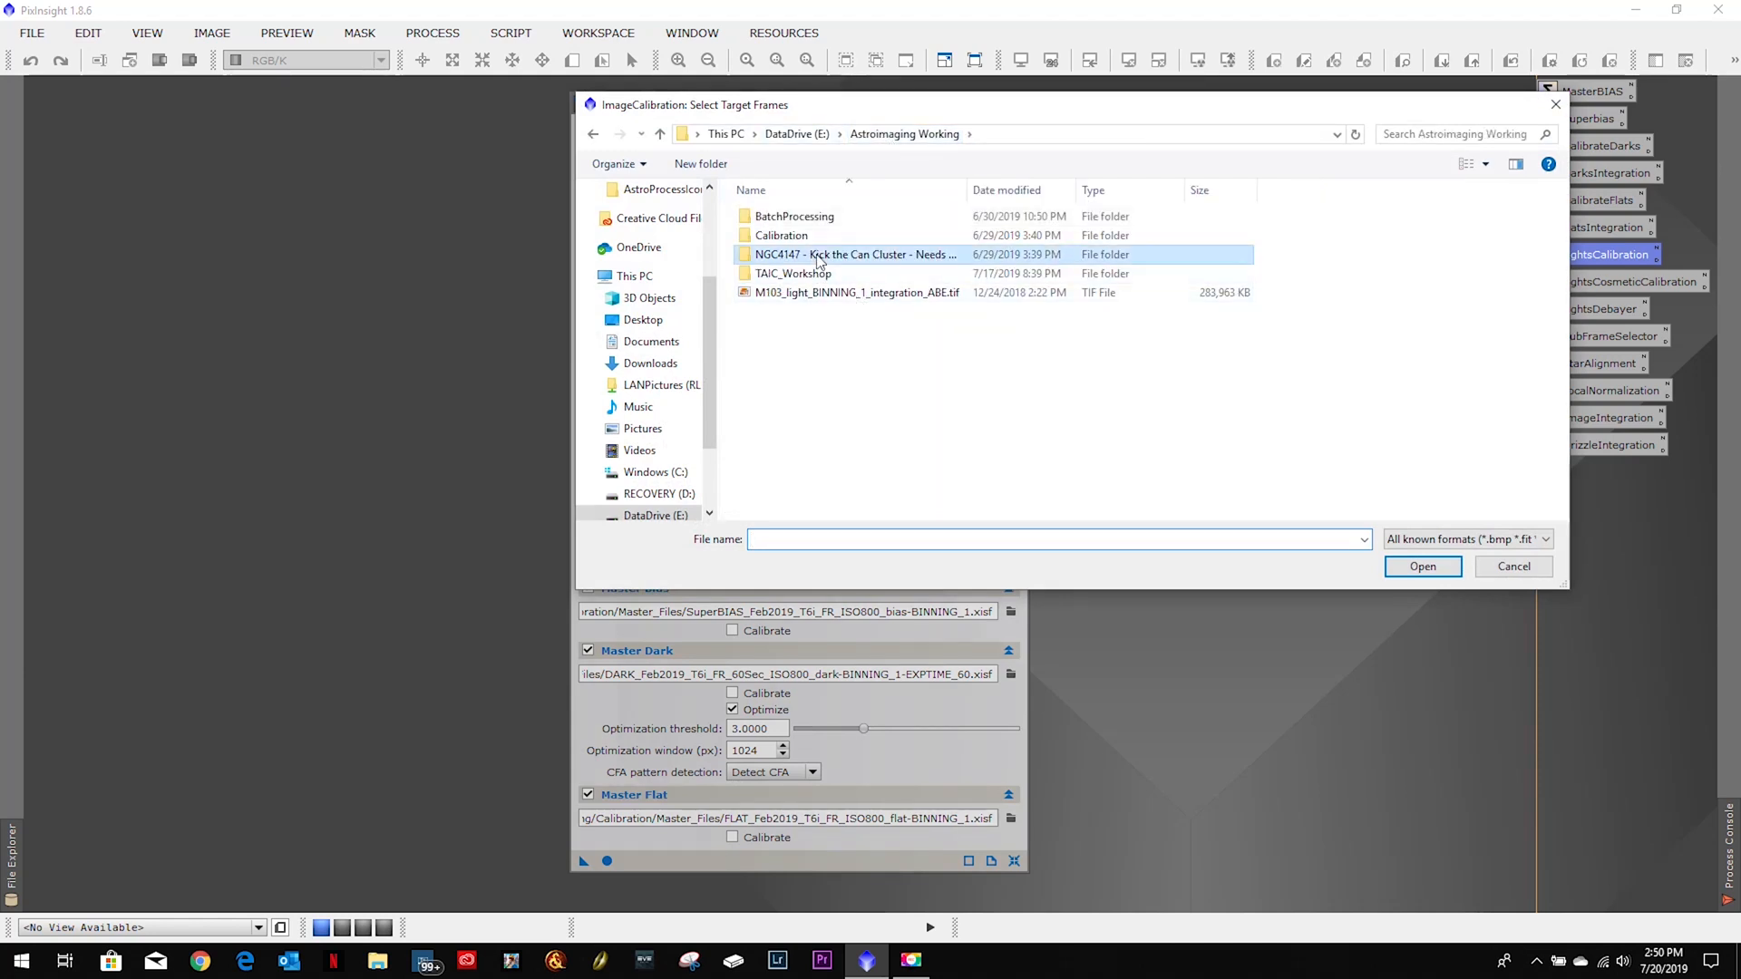
pyautogui.click(810, 221)
pyautogui.doubleClick(809, 222)
pyautogui.doubleClick(810, 221)
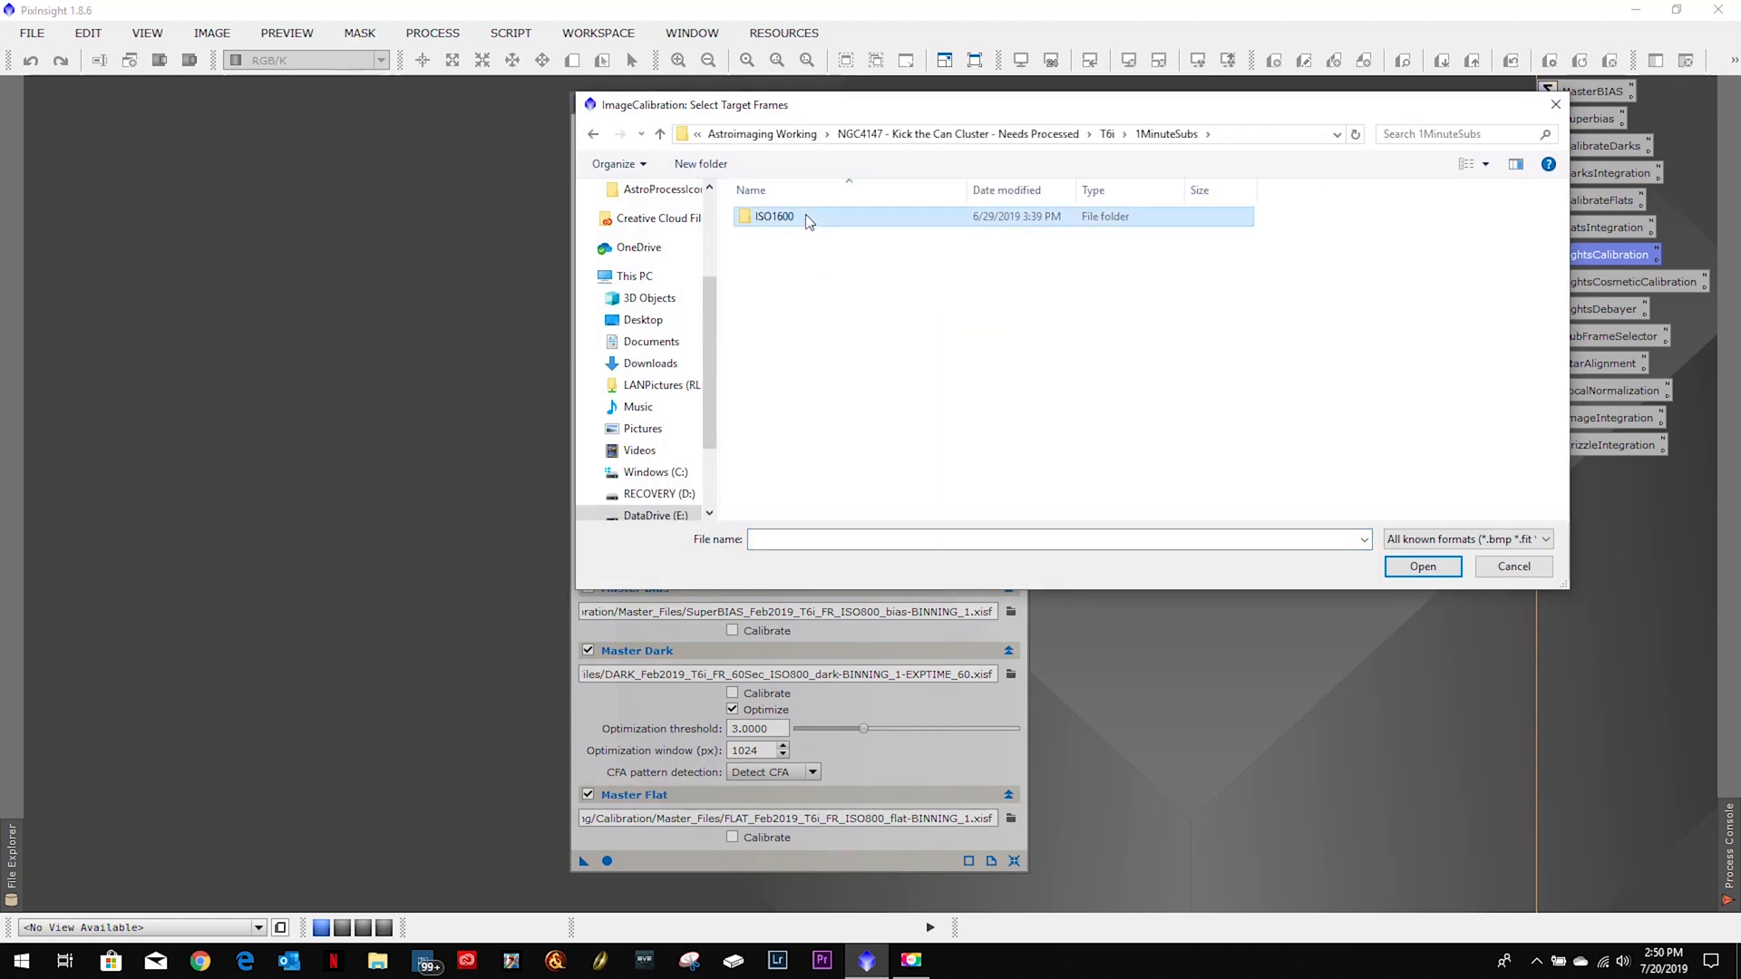
pyautogui.doubleClick(810, 222)
pyautogui.doubleClick(809, 221)
pyautogui.doubleClick(810, 221)
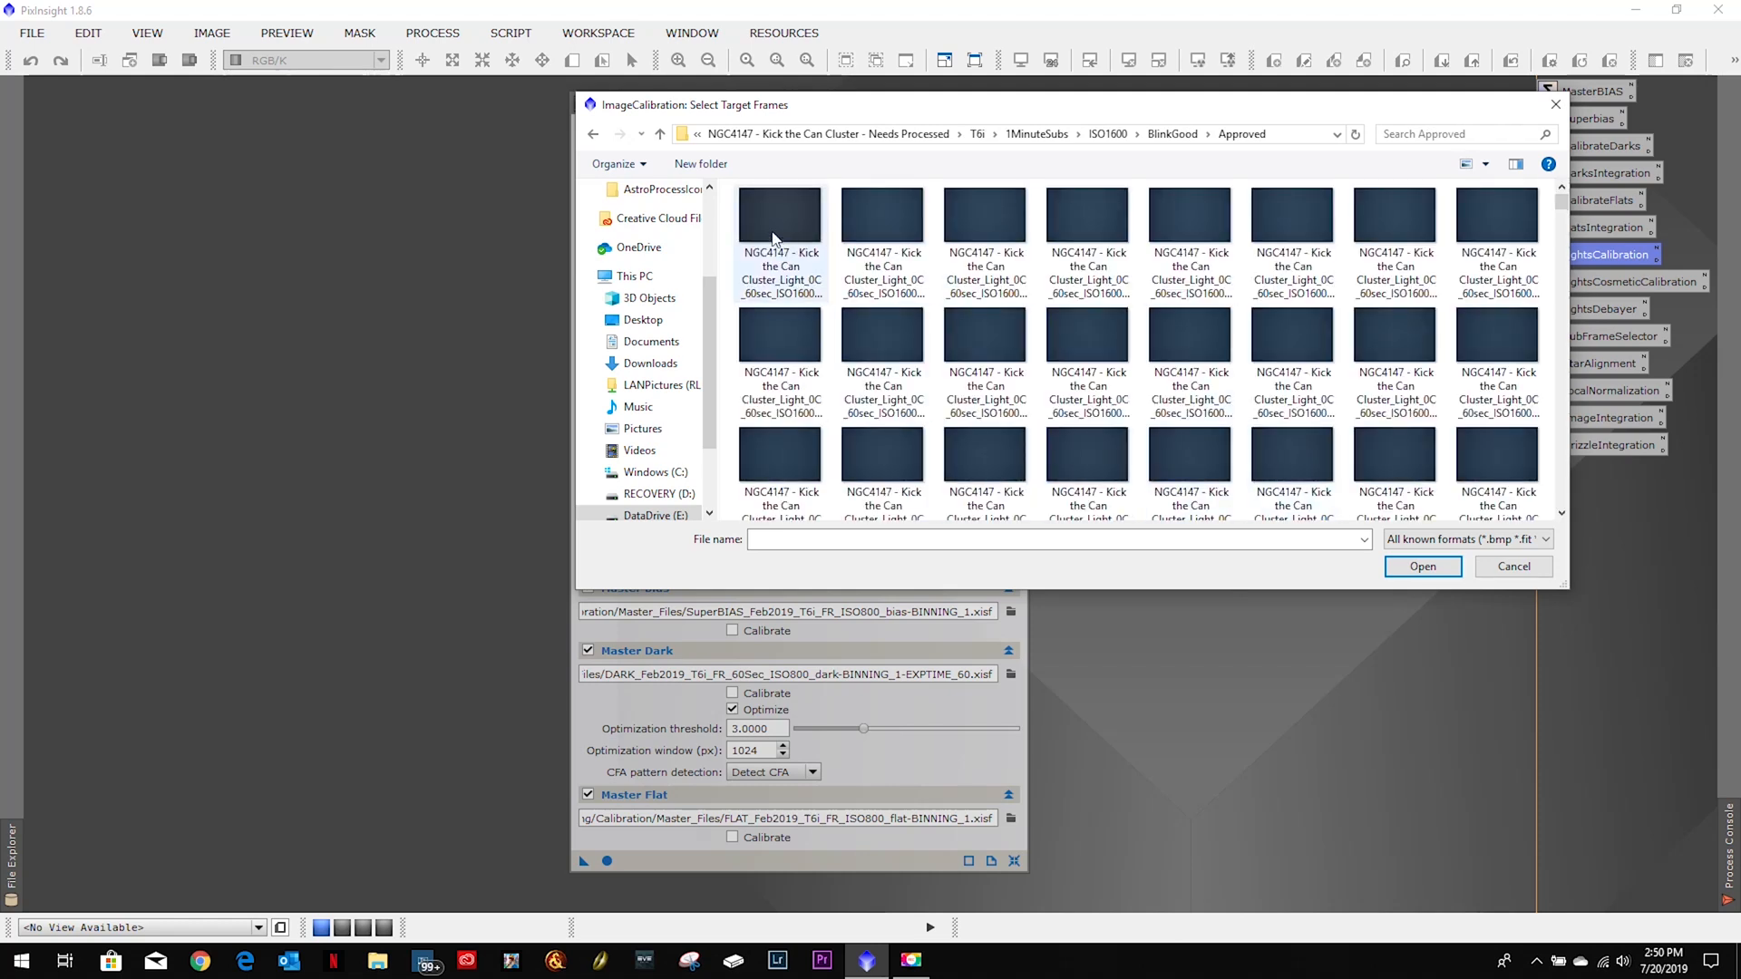
pyautogui.click(771, 218)
pyautogui.hotkey('ctrl', 'a')
pyautogui.click(1439, 569)
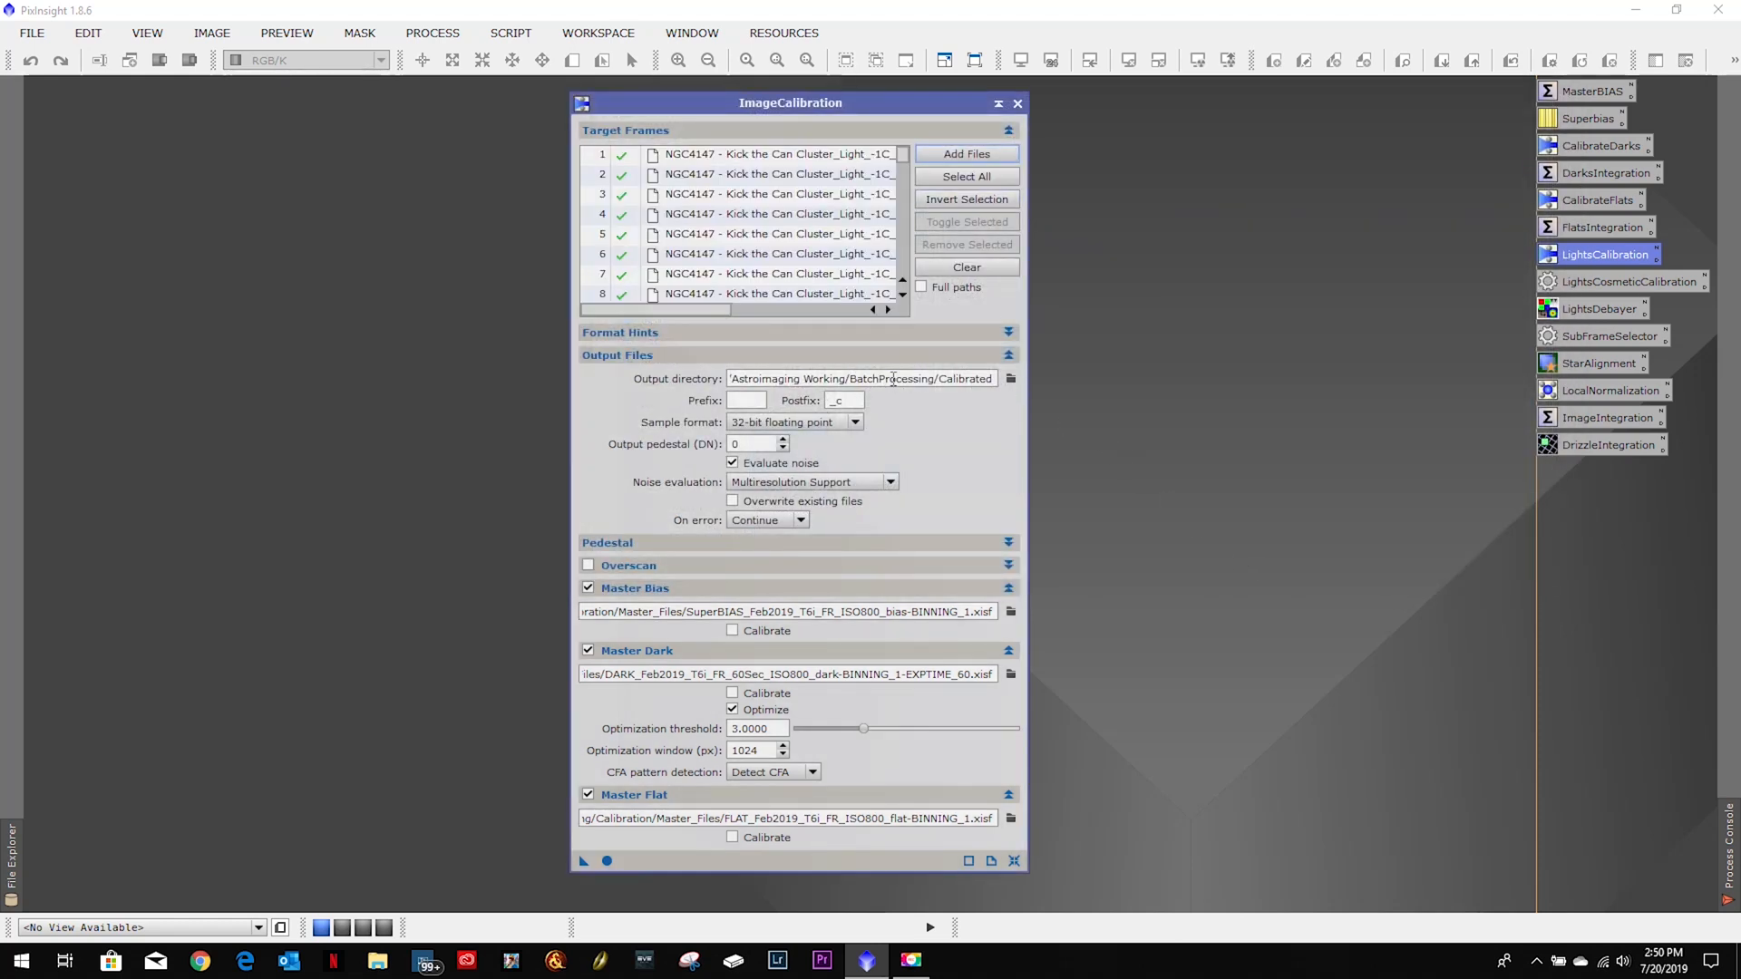
# Set the calibration output directory to Astroimaging Working/BatchProcessing/Calibrated on DataDrive (E:).
pyautogui.click(1012, 378)
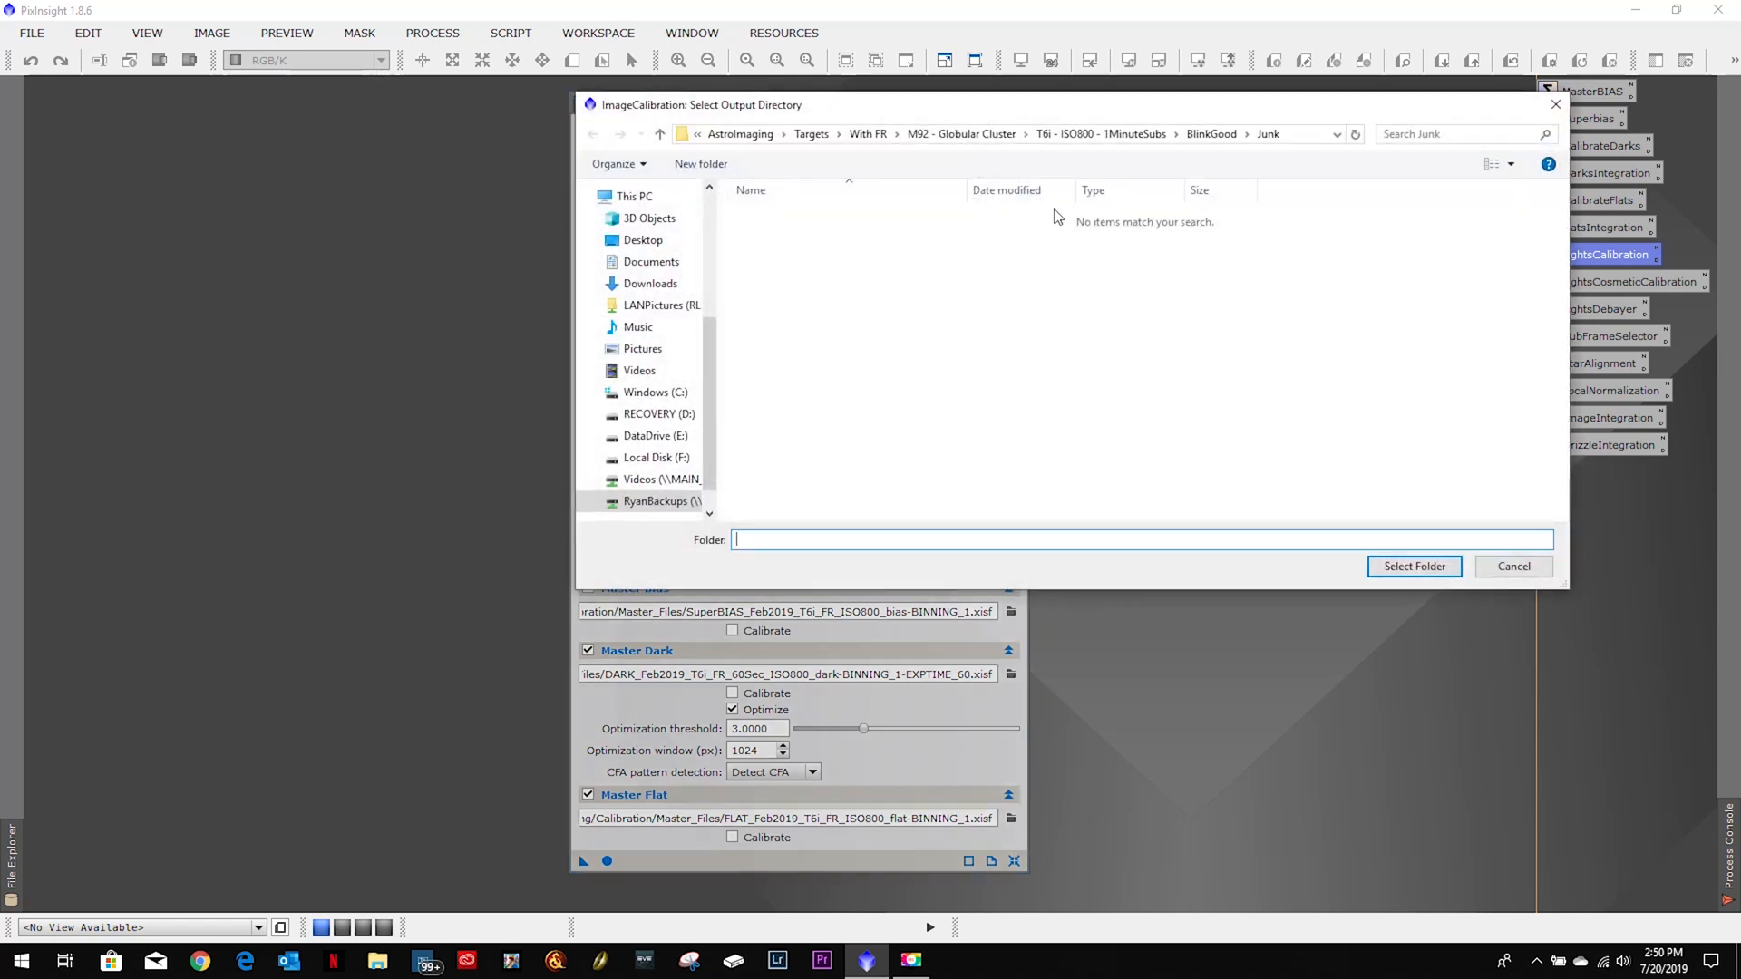
pyautogui.click(652, 436)
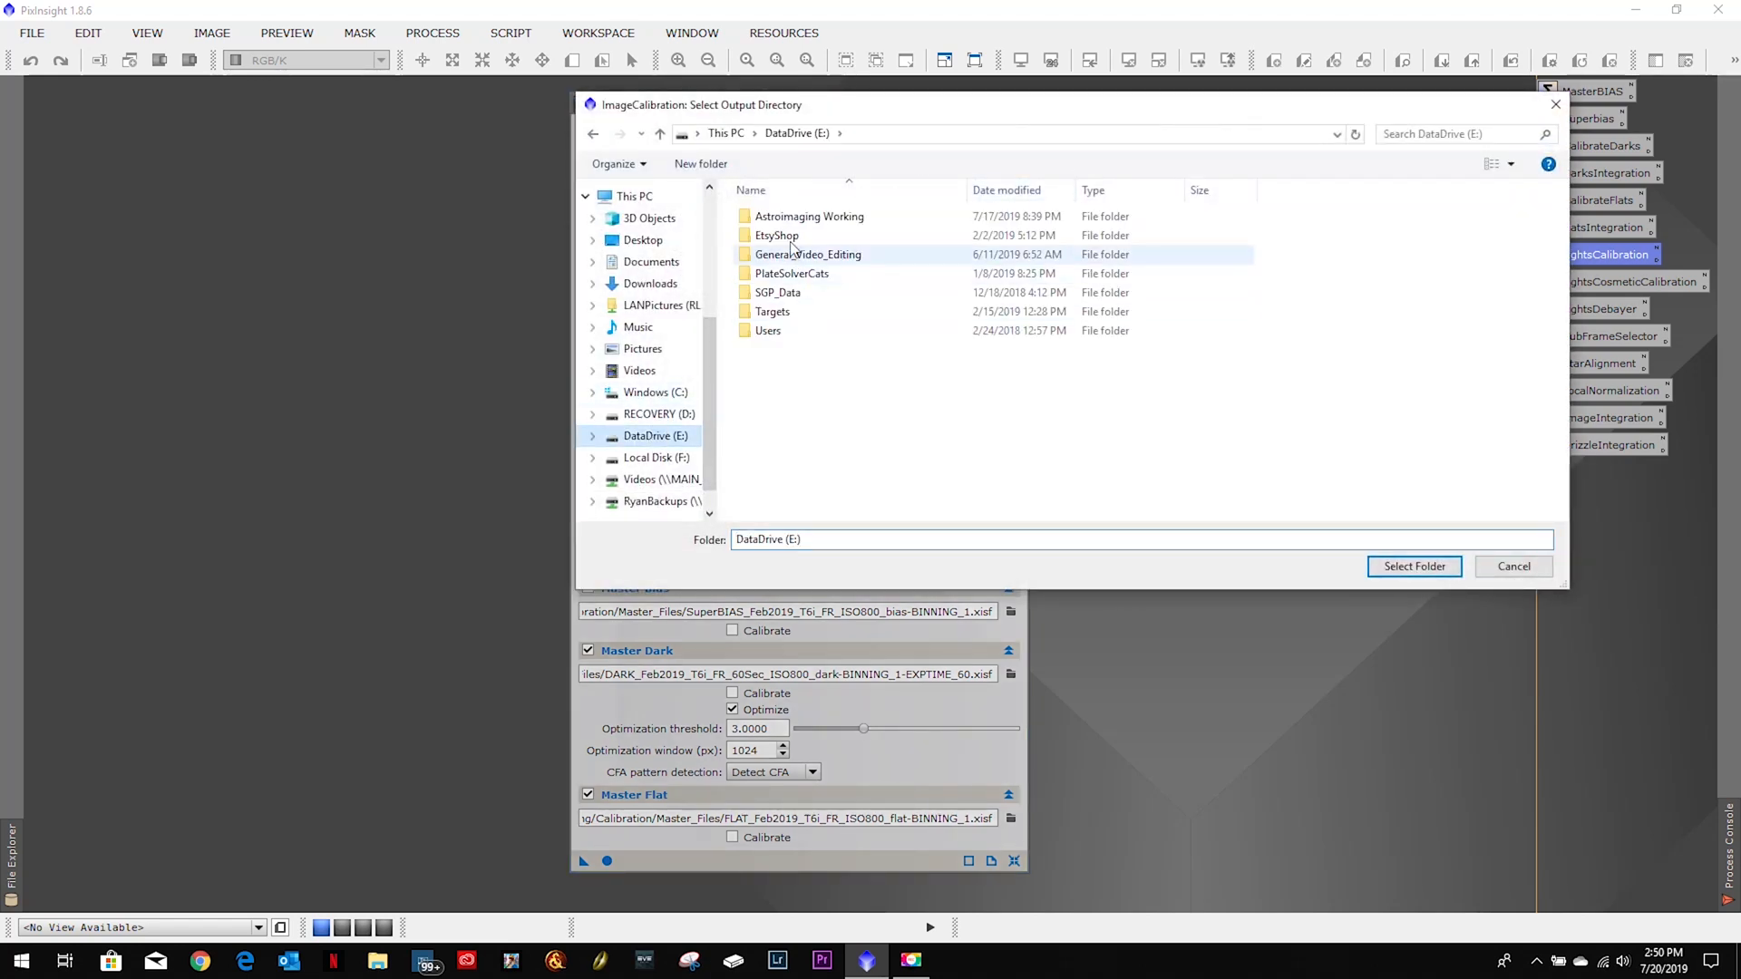
pyautogui.doubleClick(795, 218)
pyautogui.doubleClick(795, 219)
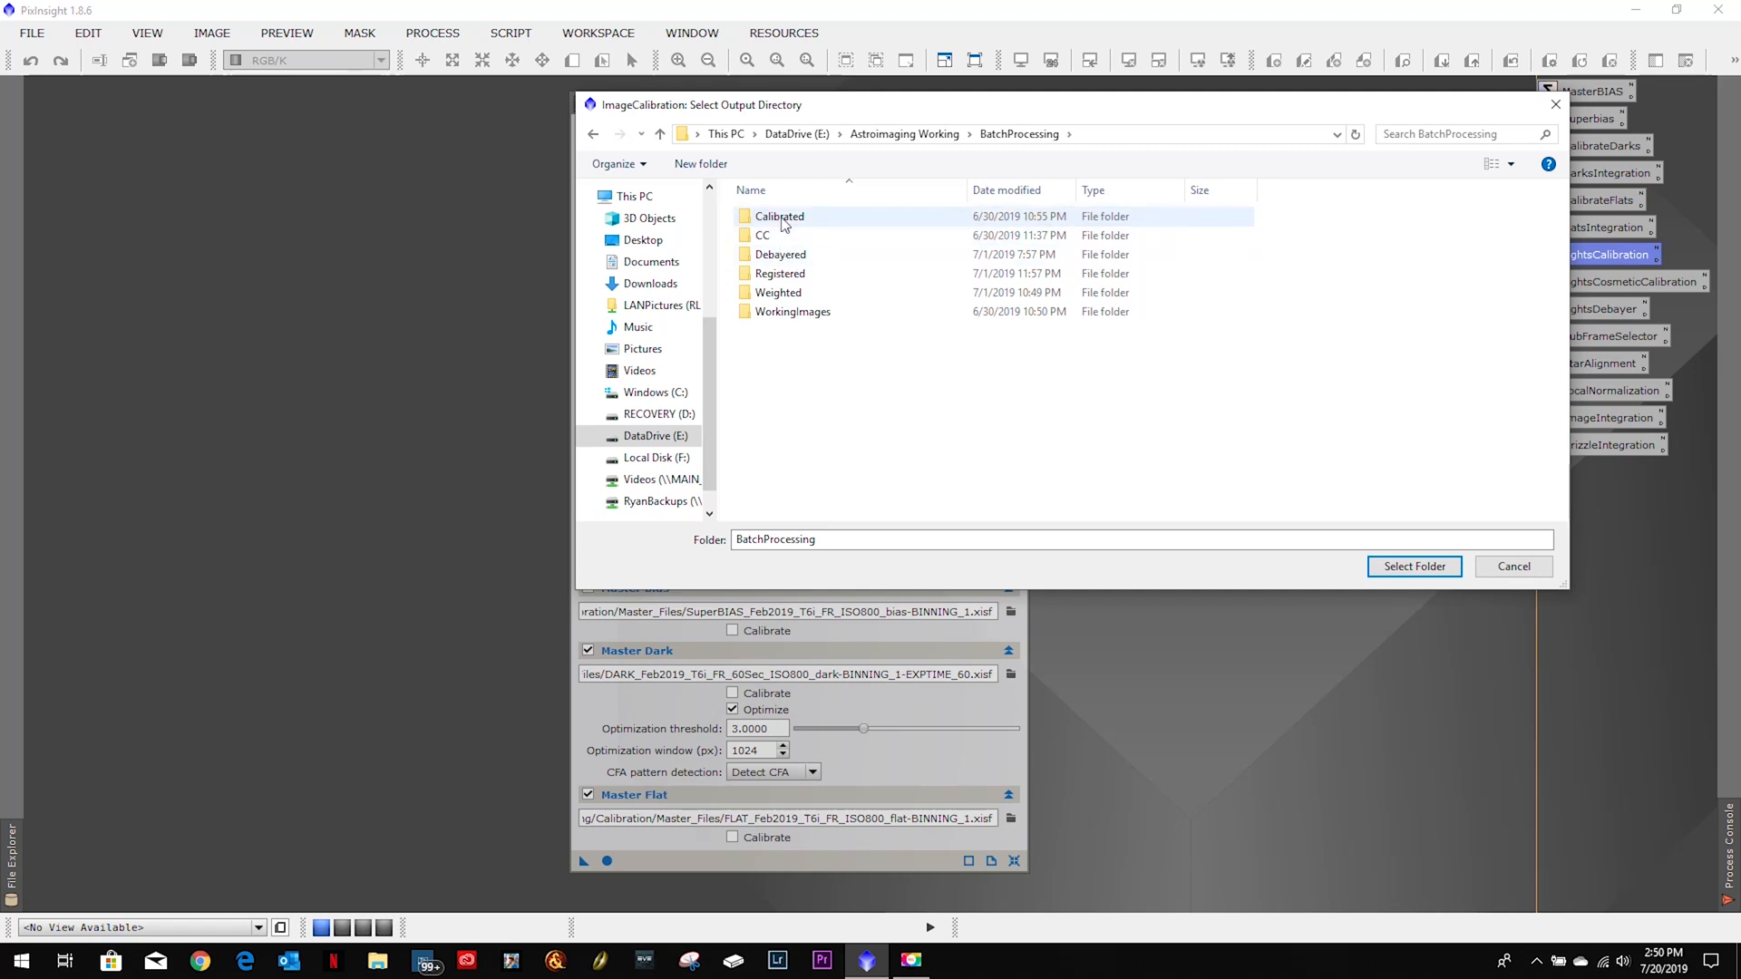
pyautogui.doubleClick(789, 219)
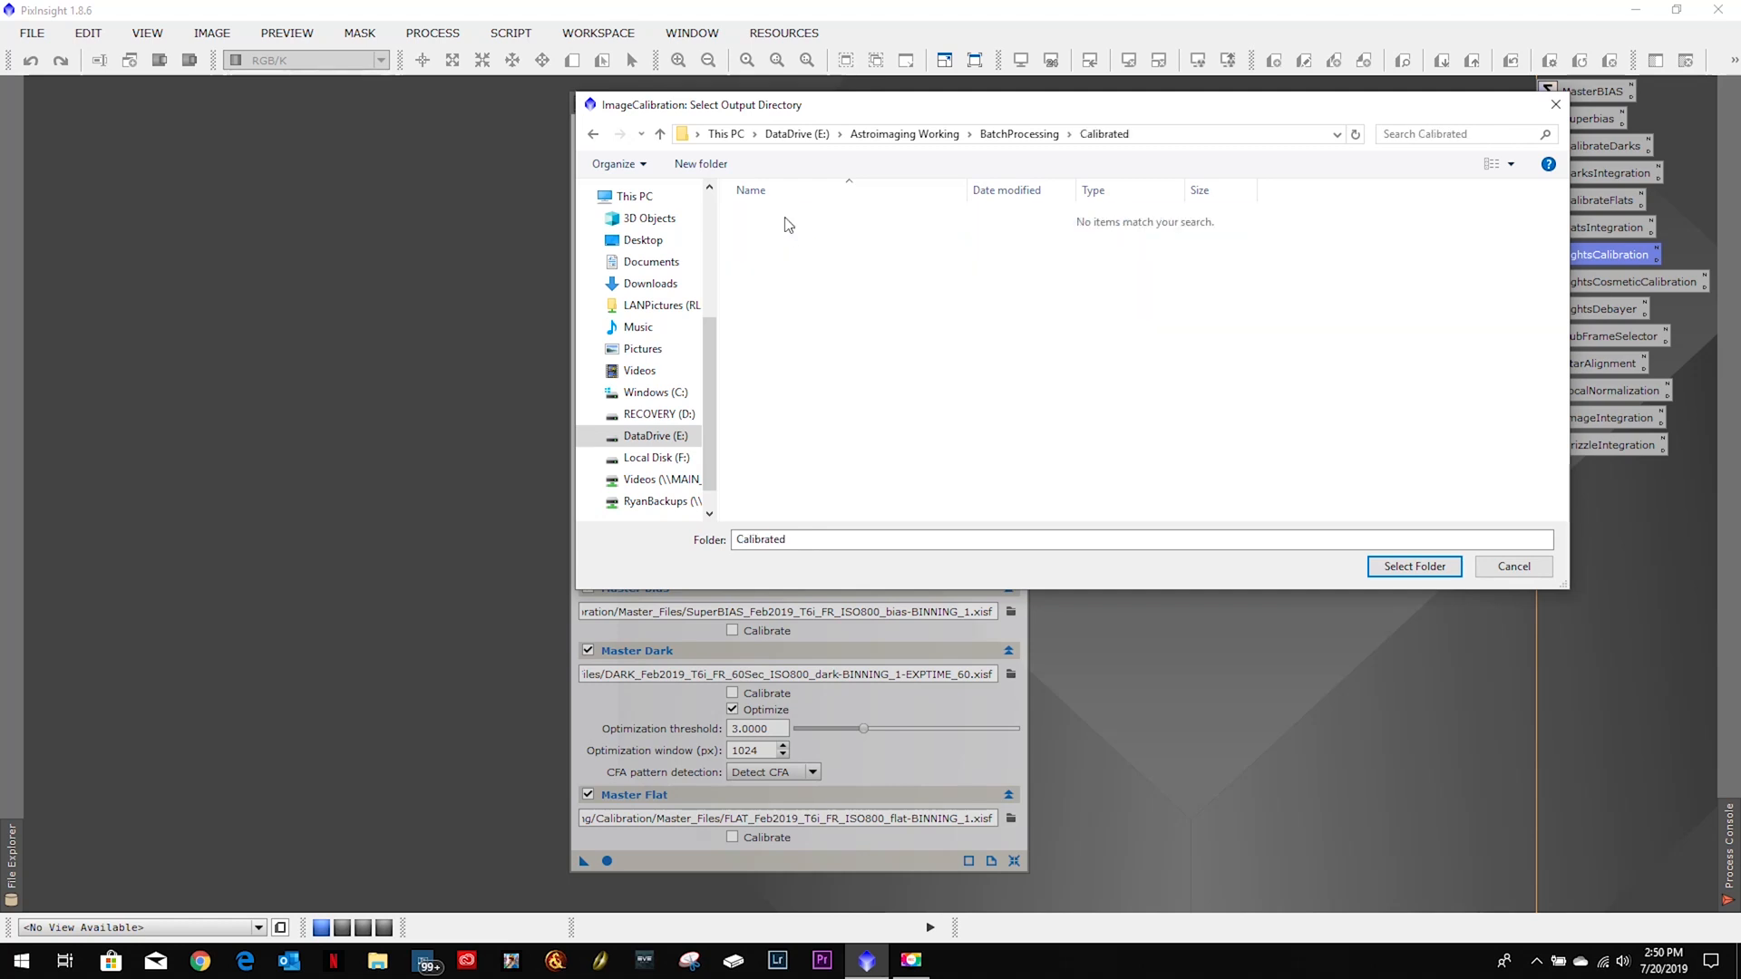
pyautogui.click(1415, 566)
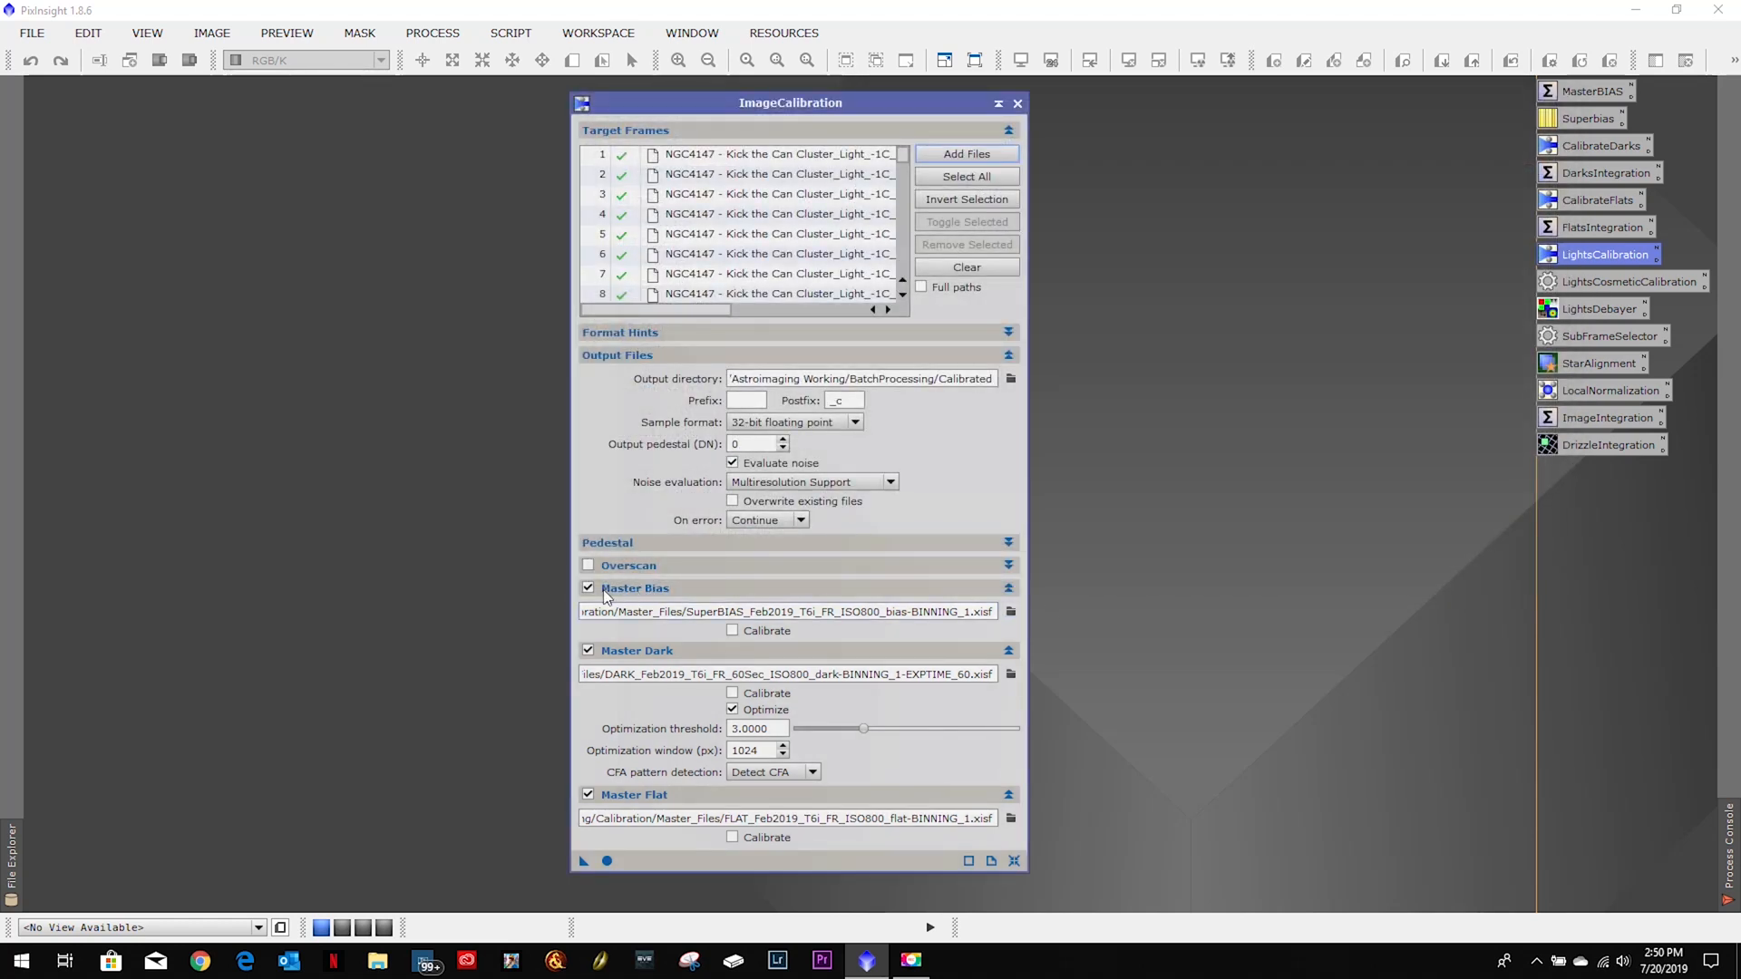
# Disable the Master Dark and compare the ISO in the master bias file name with the target frame names.
pyautogui.click(591, 650)
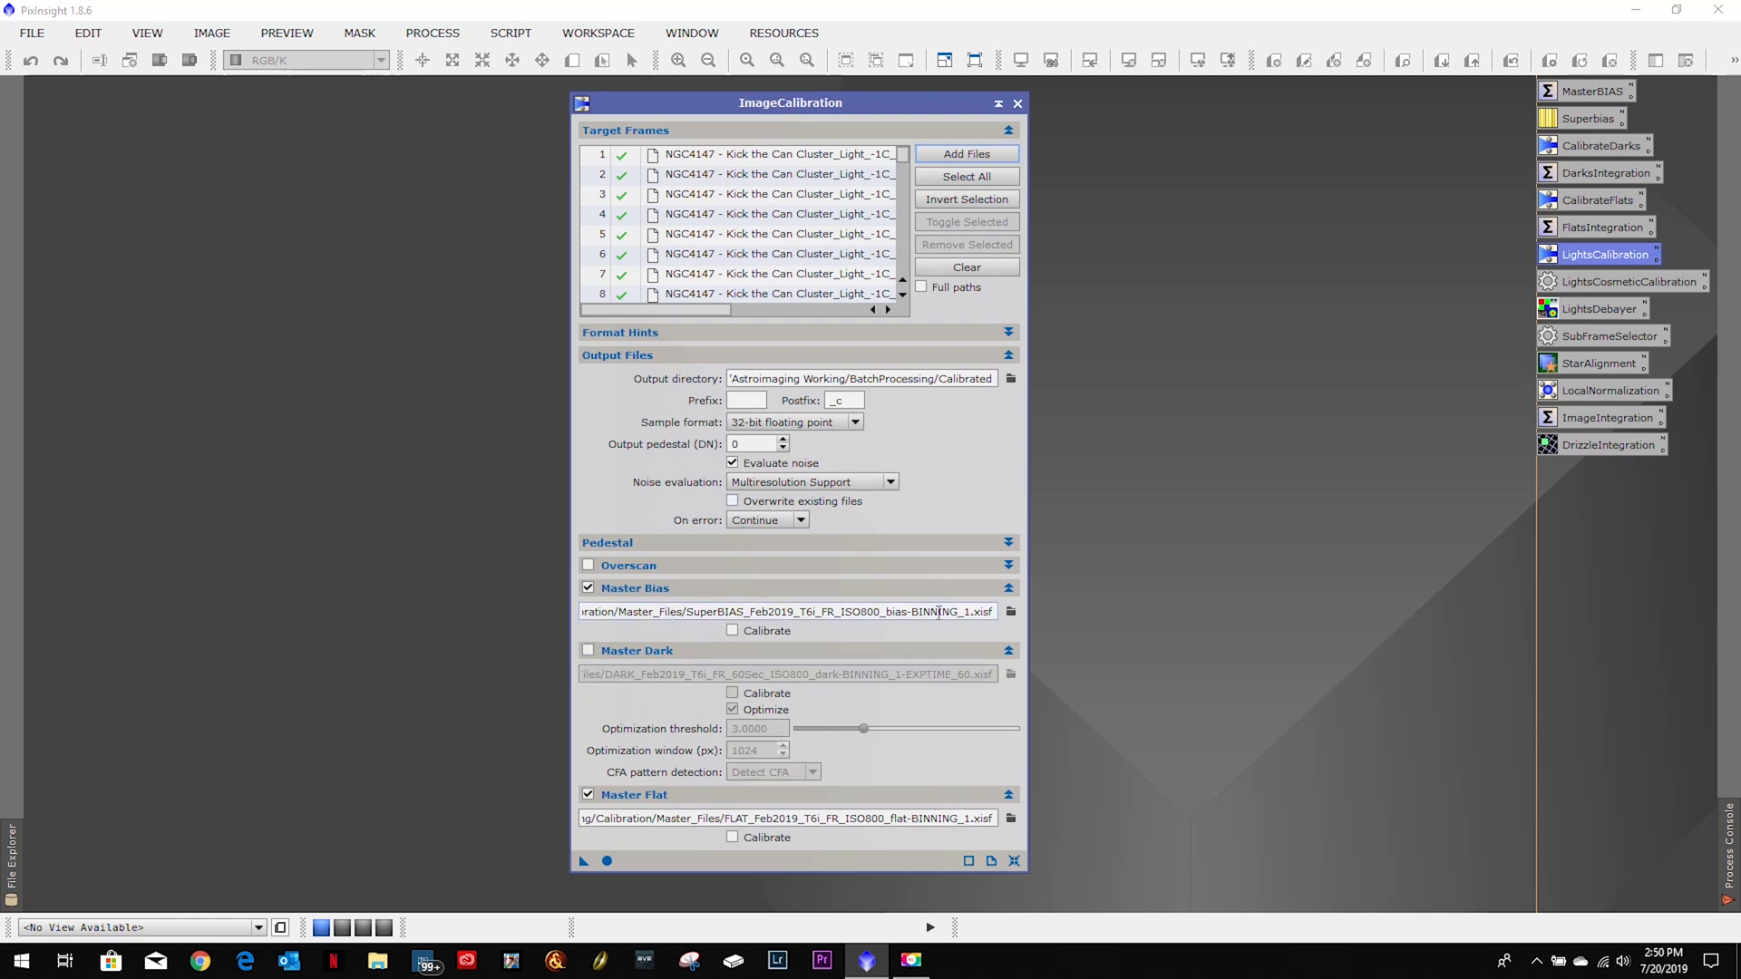
pyautogui.click(1011, 611)
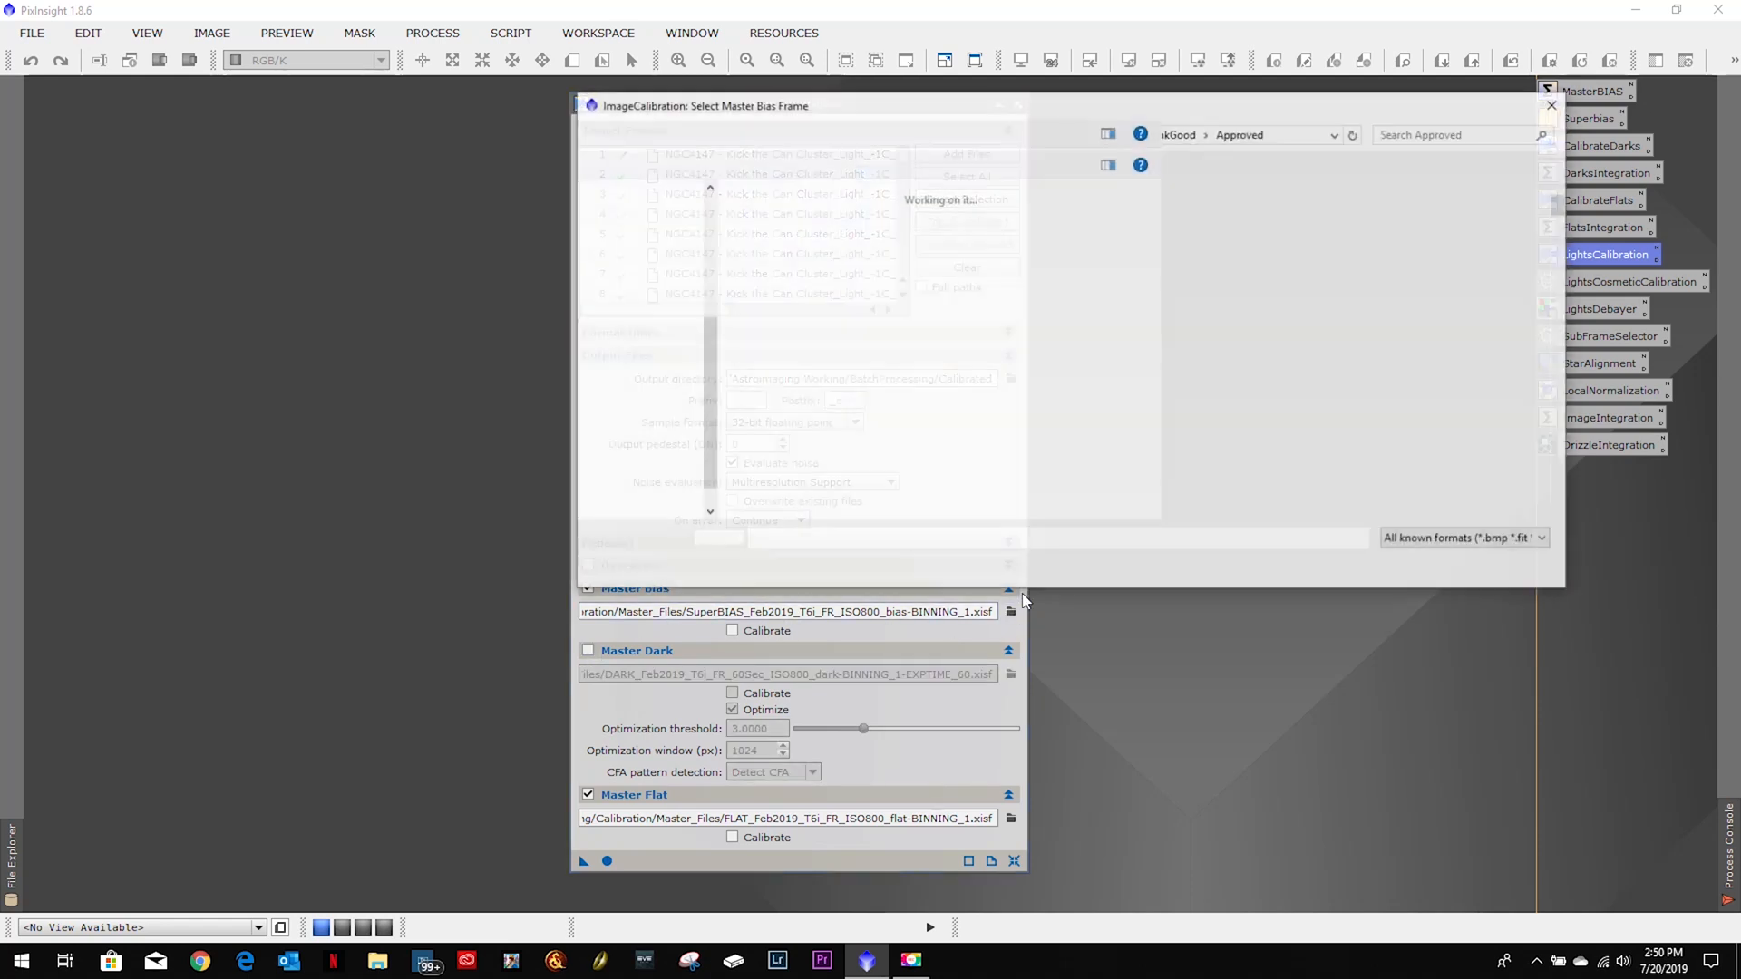
pyautogui.click(1499, 559)
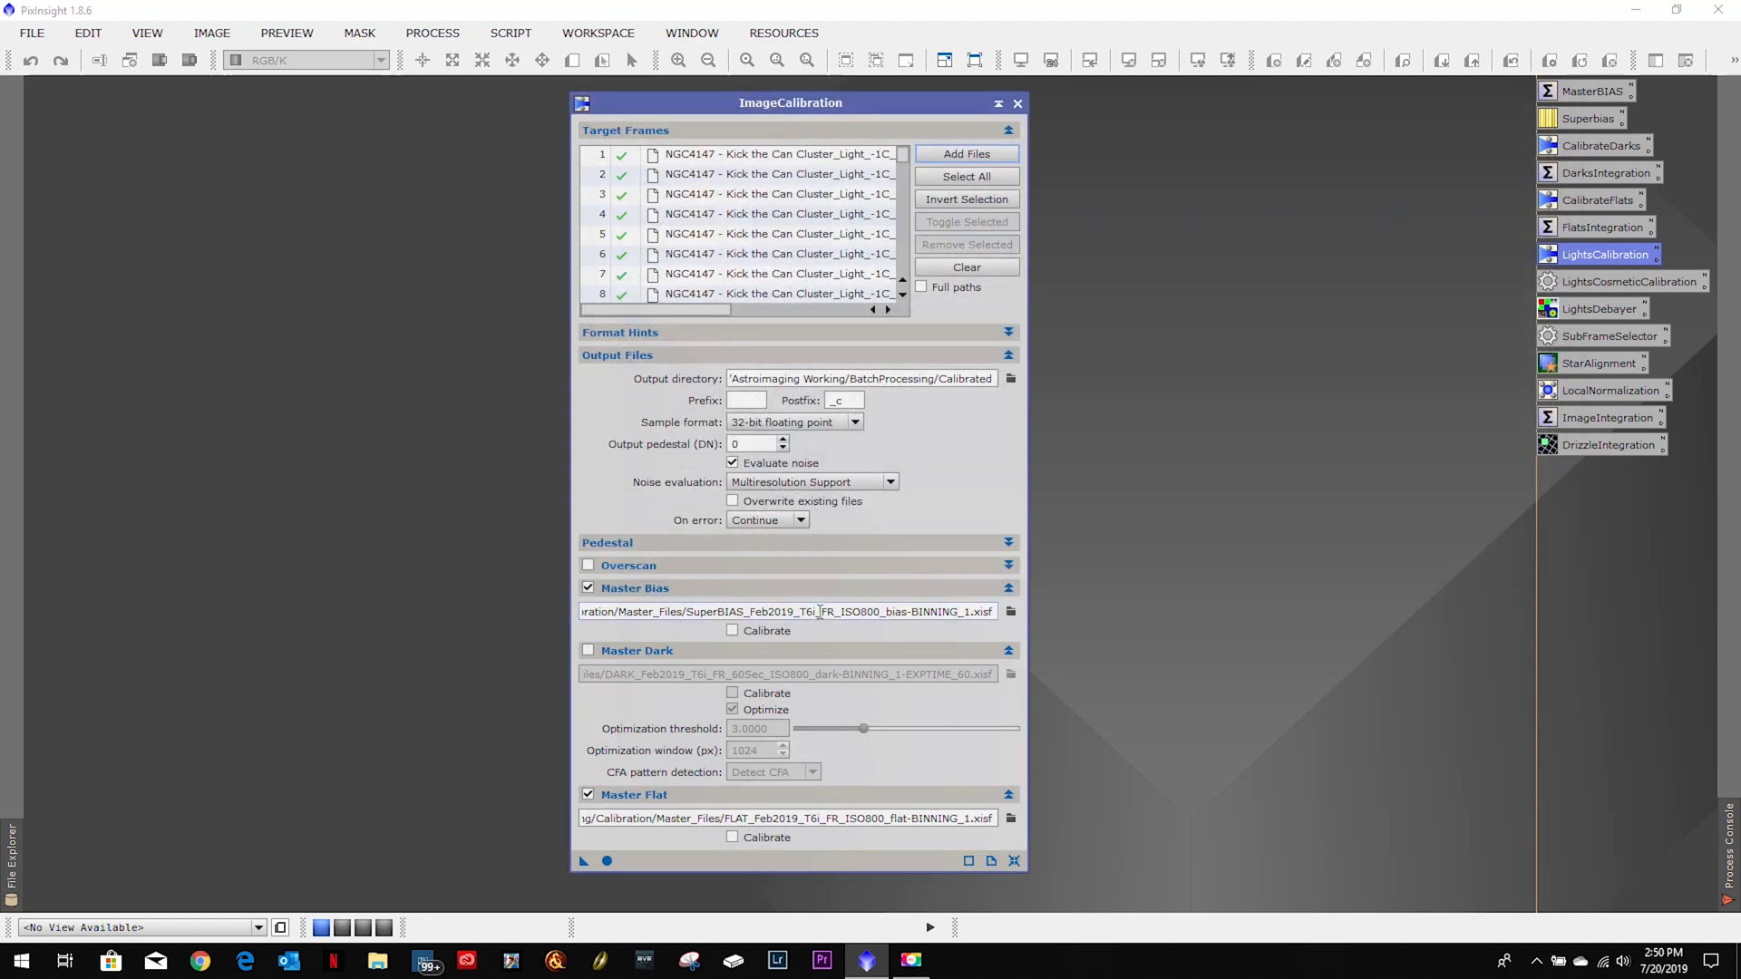
pyautogui.moveTo(792, 611); pyautogui.dragTo(960, 612)
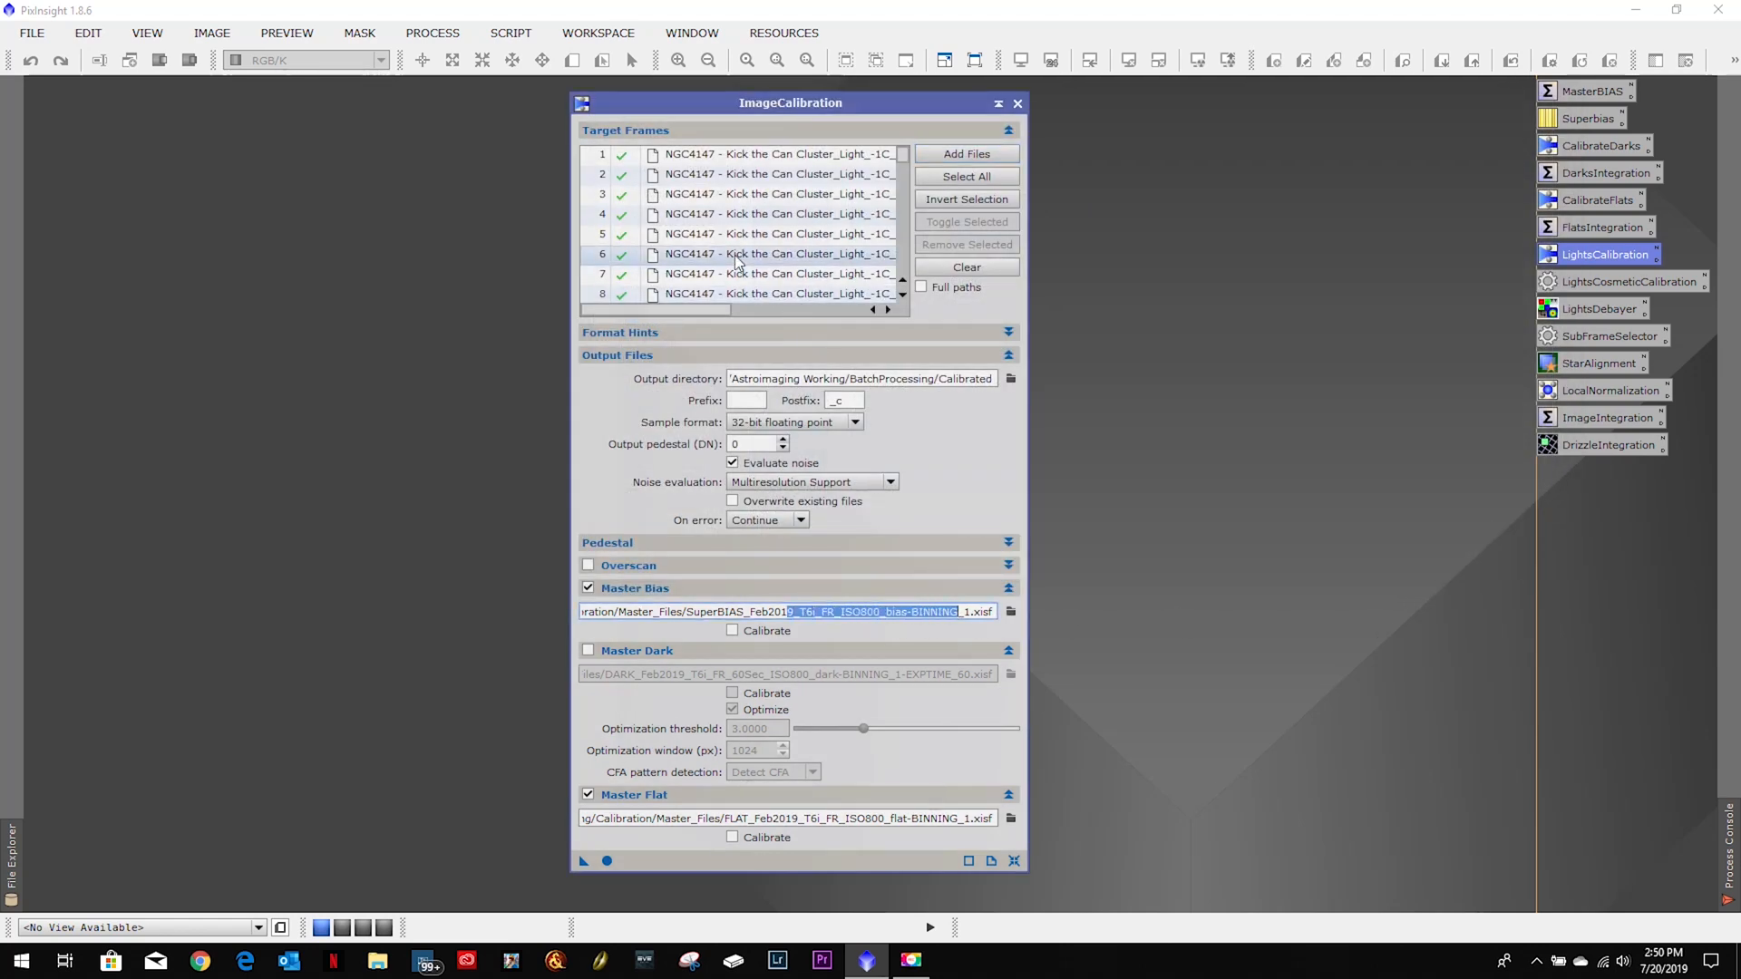
pyautogui.moveTo(705, 308); pyautogui.dragTo(806, 322)
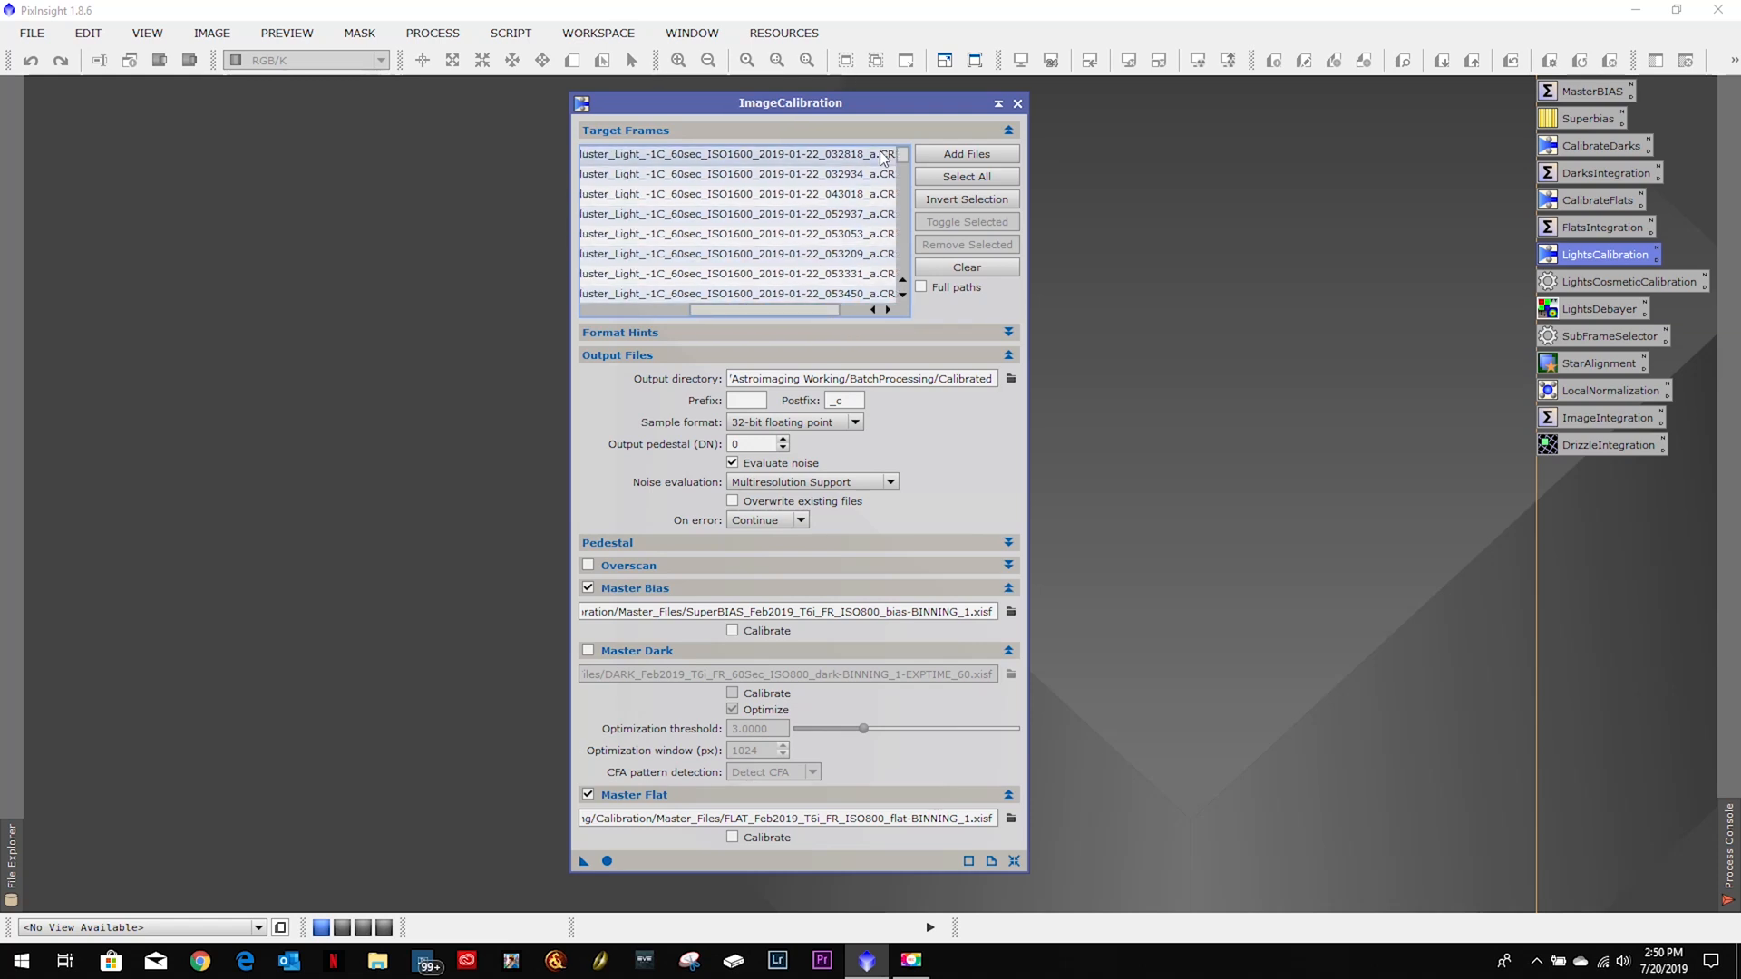
pyautogui.moveTo(907, 159); pyautogui.dragTo(902, 281)
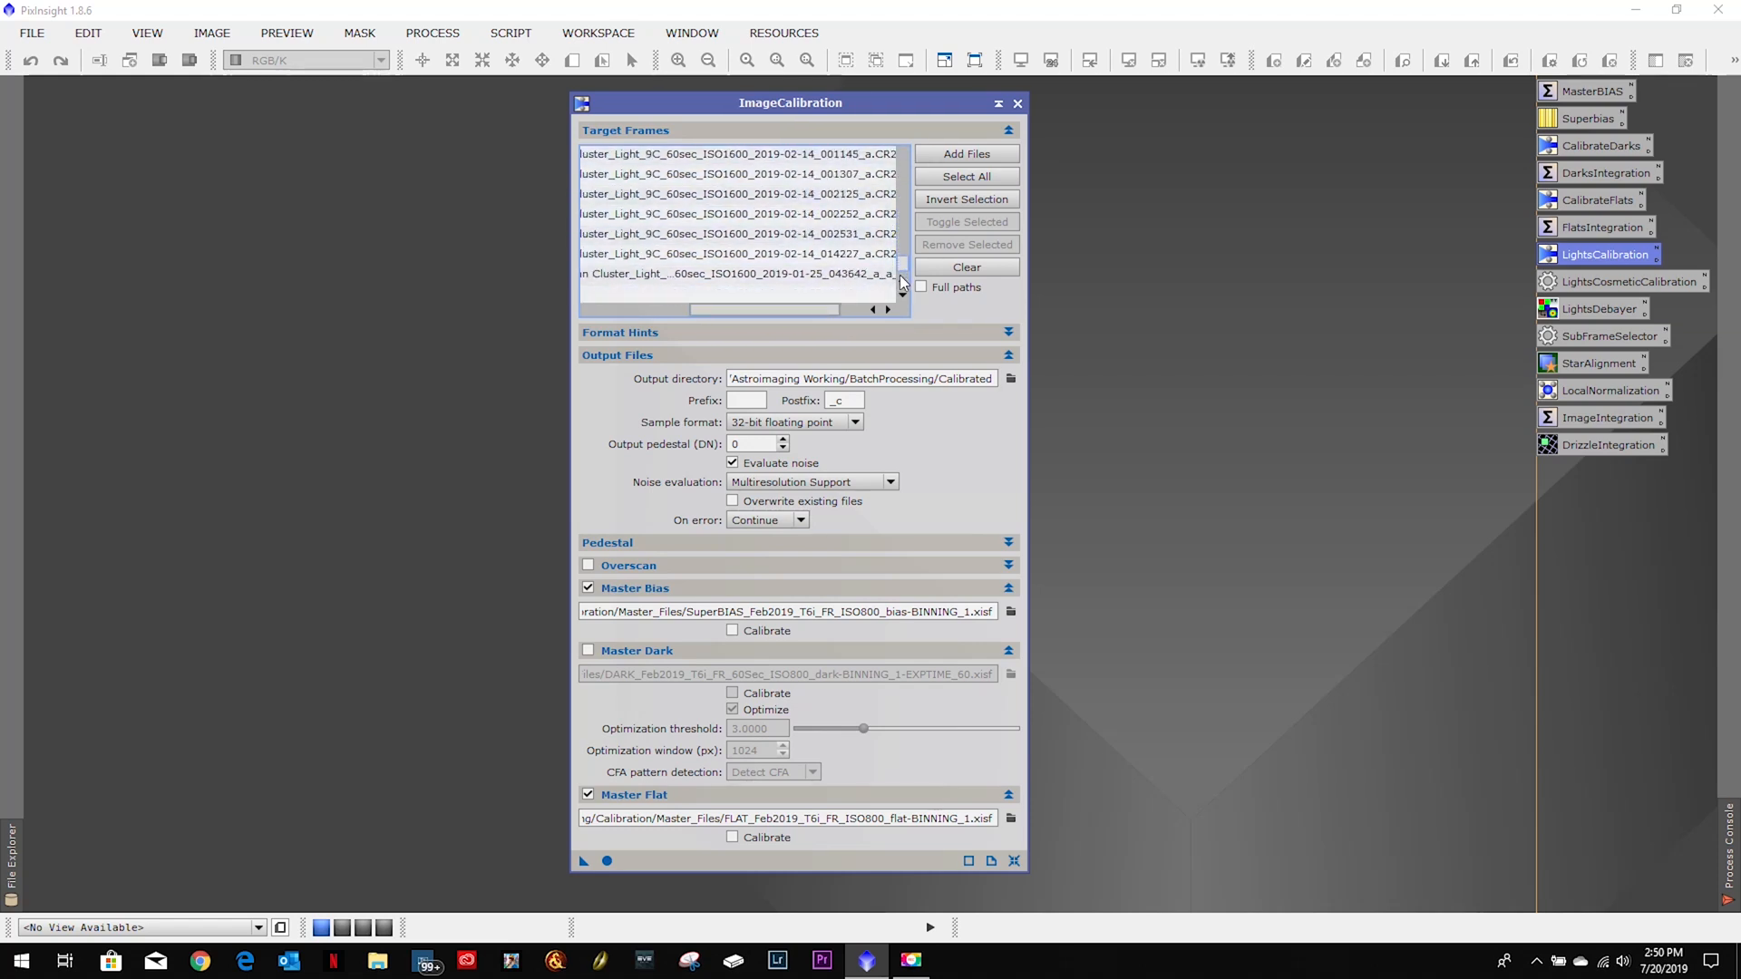
# Set the master bias to the BIAS_Feb2019_T6i_FR_ISO1600_bias-BINNING_1.xisf file from the Calibration/Master_Files/Current folder.
pyautogui.click(1005, 614)
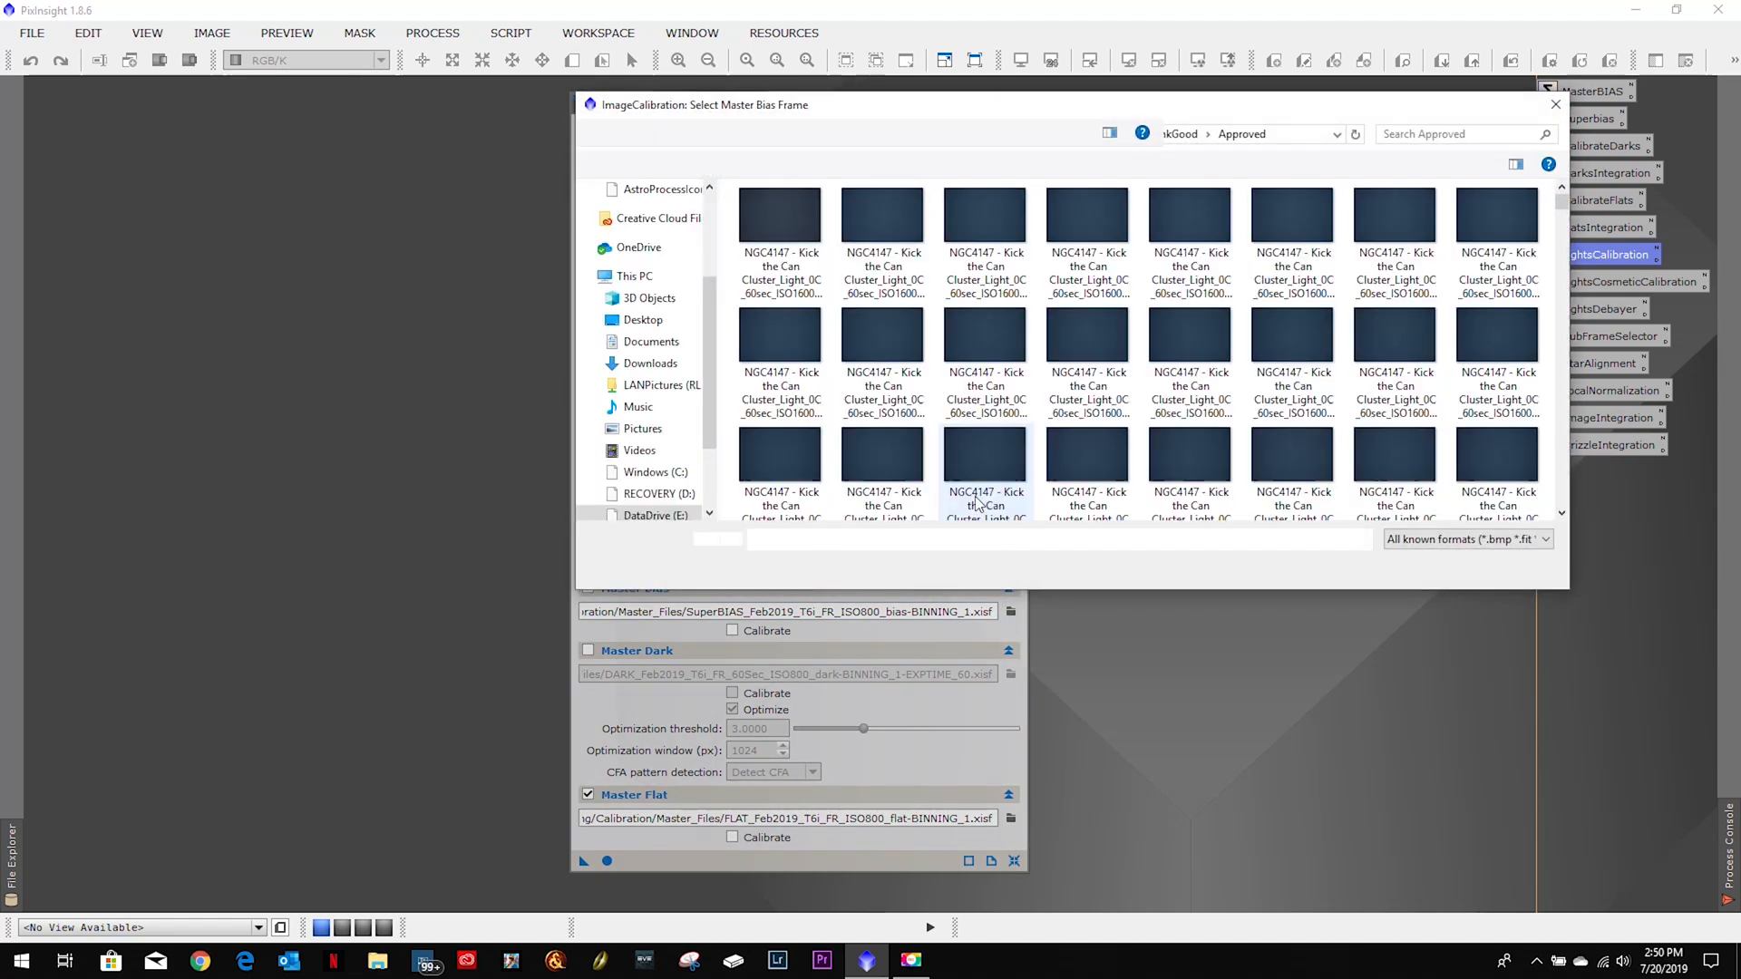
pyautogui.scroll(-3, 637, 494)
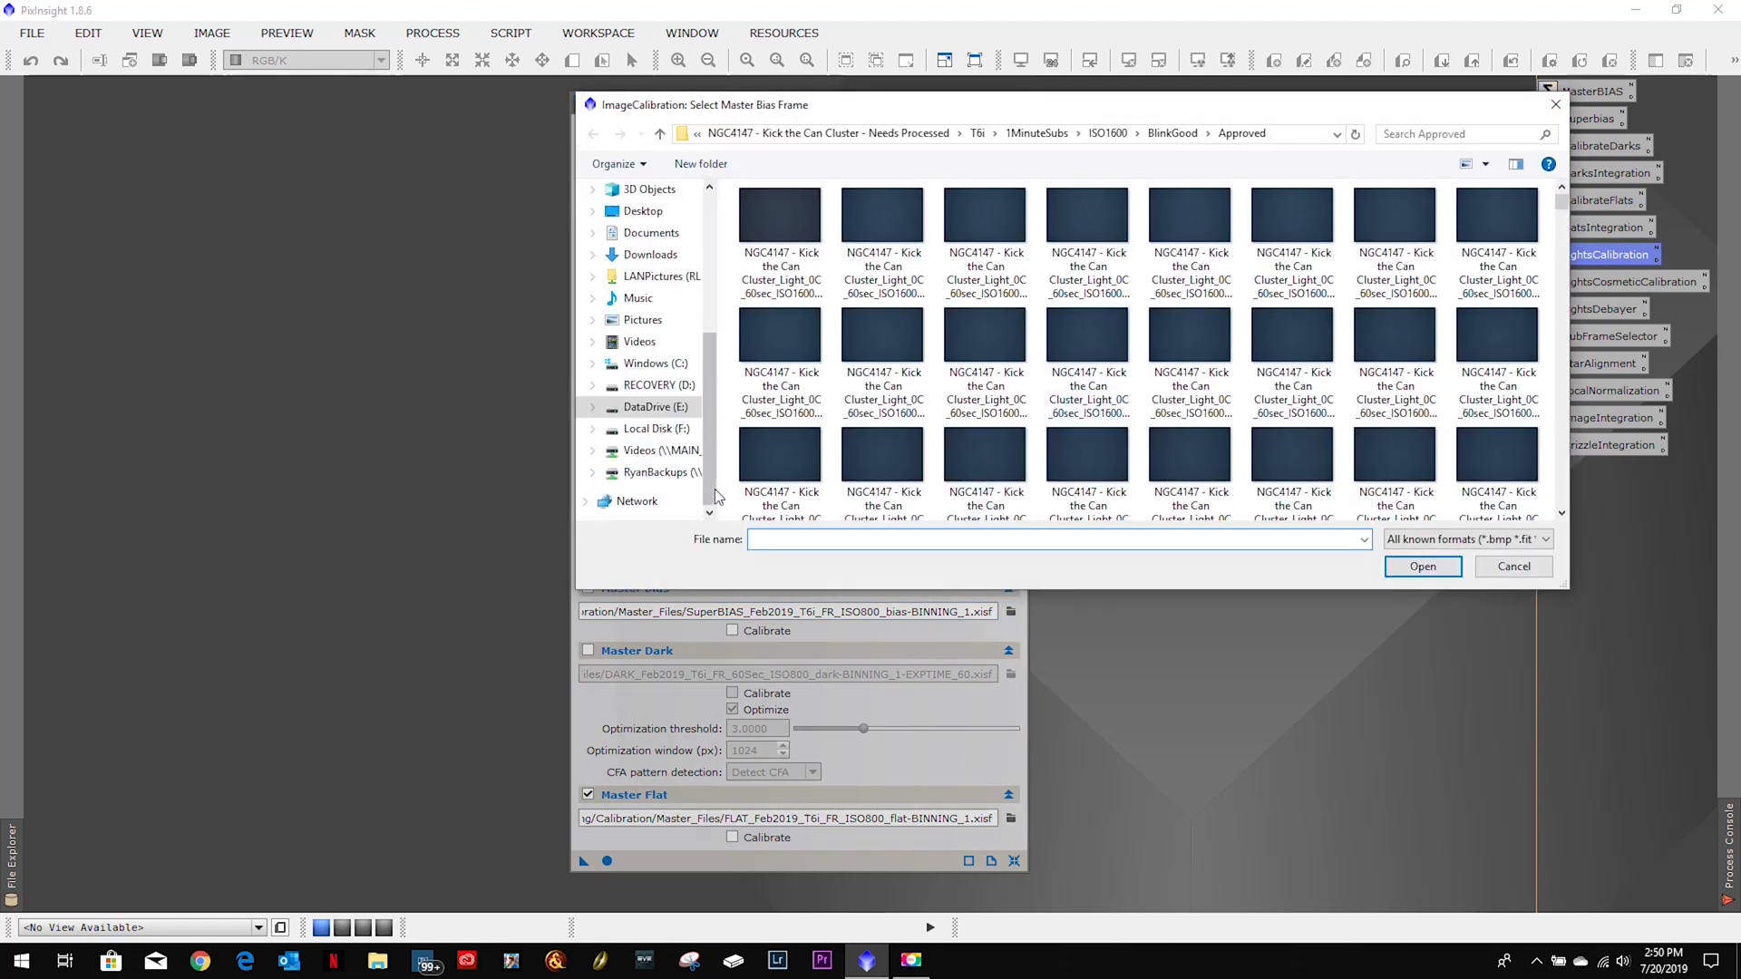
pyautogui.click(869, 134)
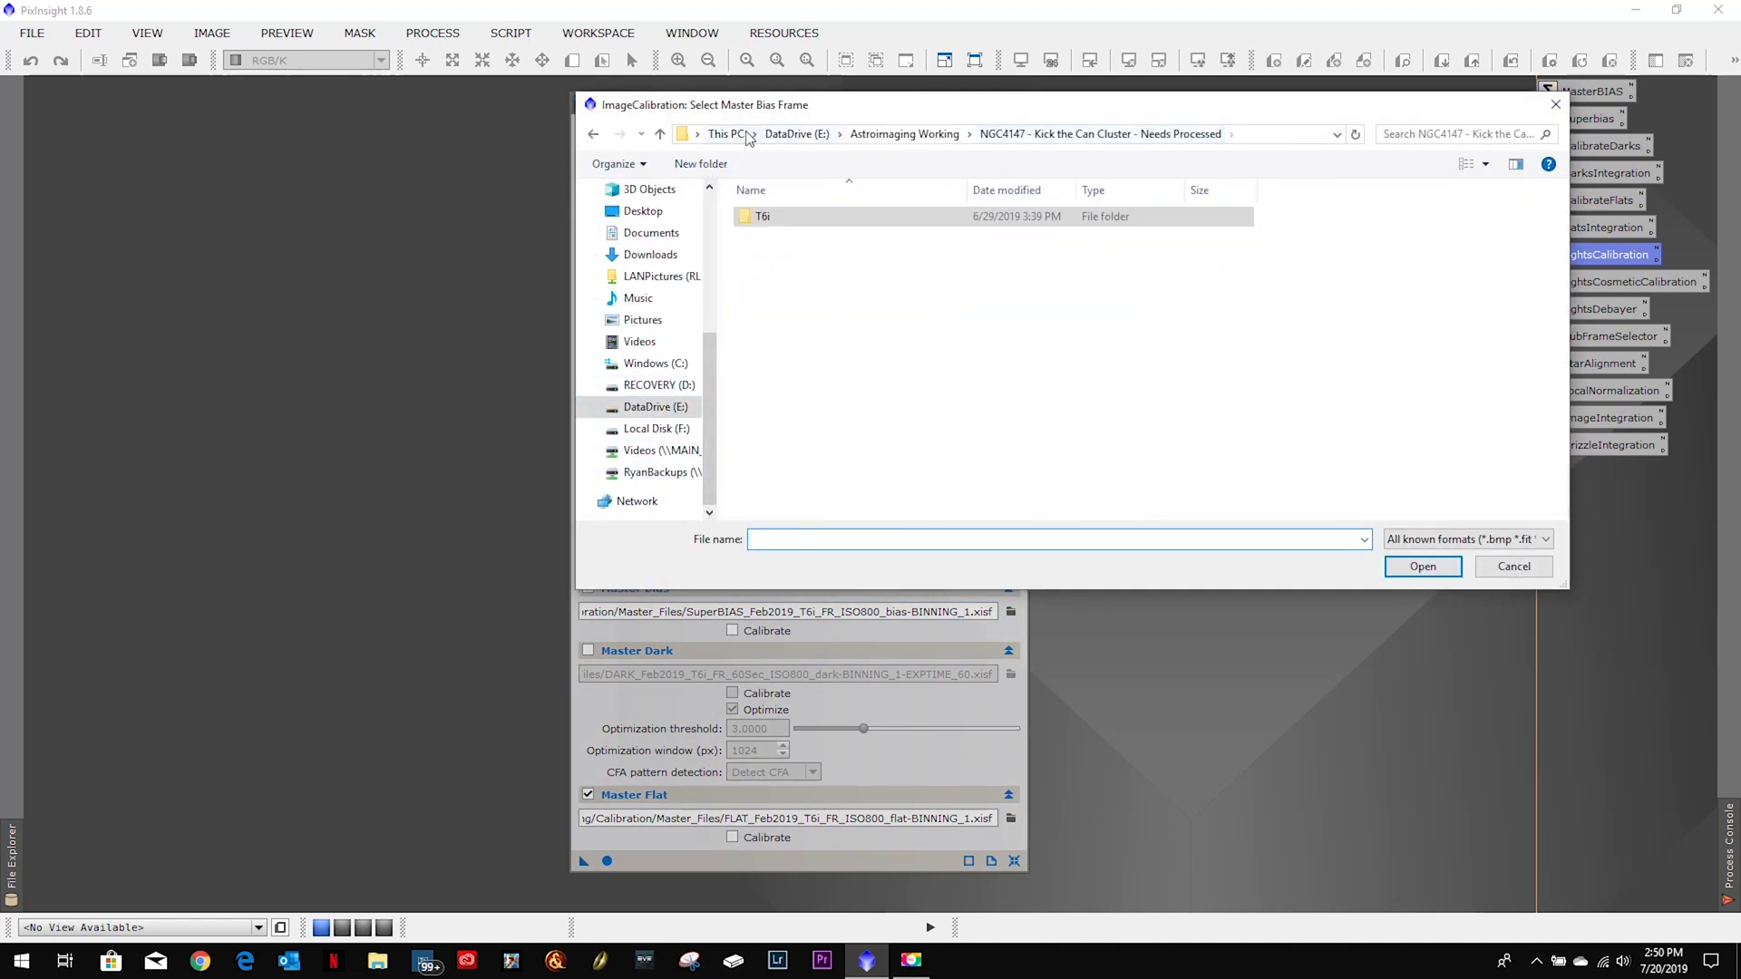
pyautogui.click(904, 134)
pyautogui.doubleClick(791, 236)
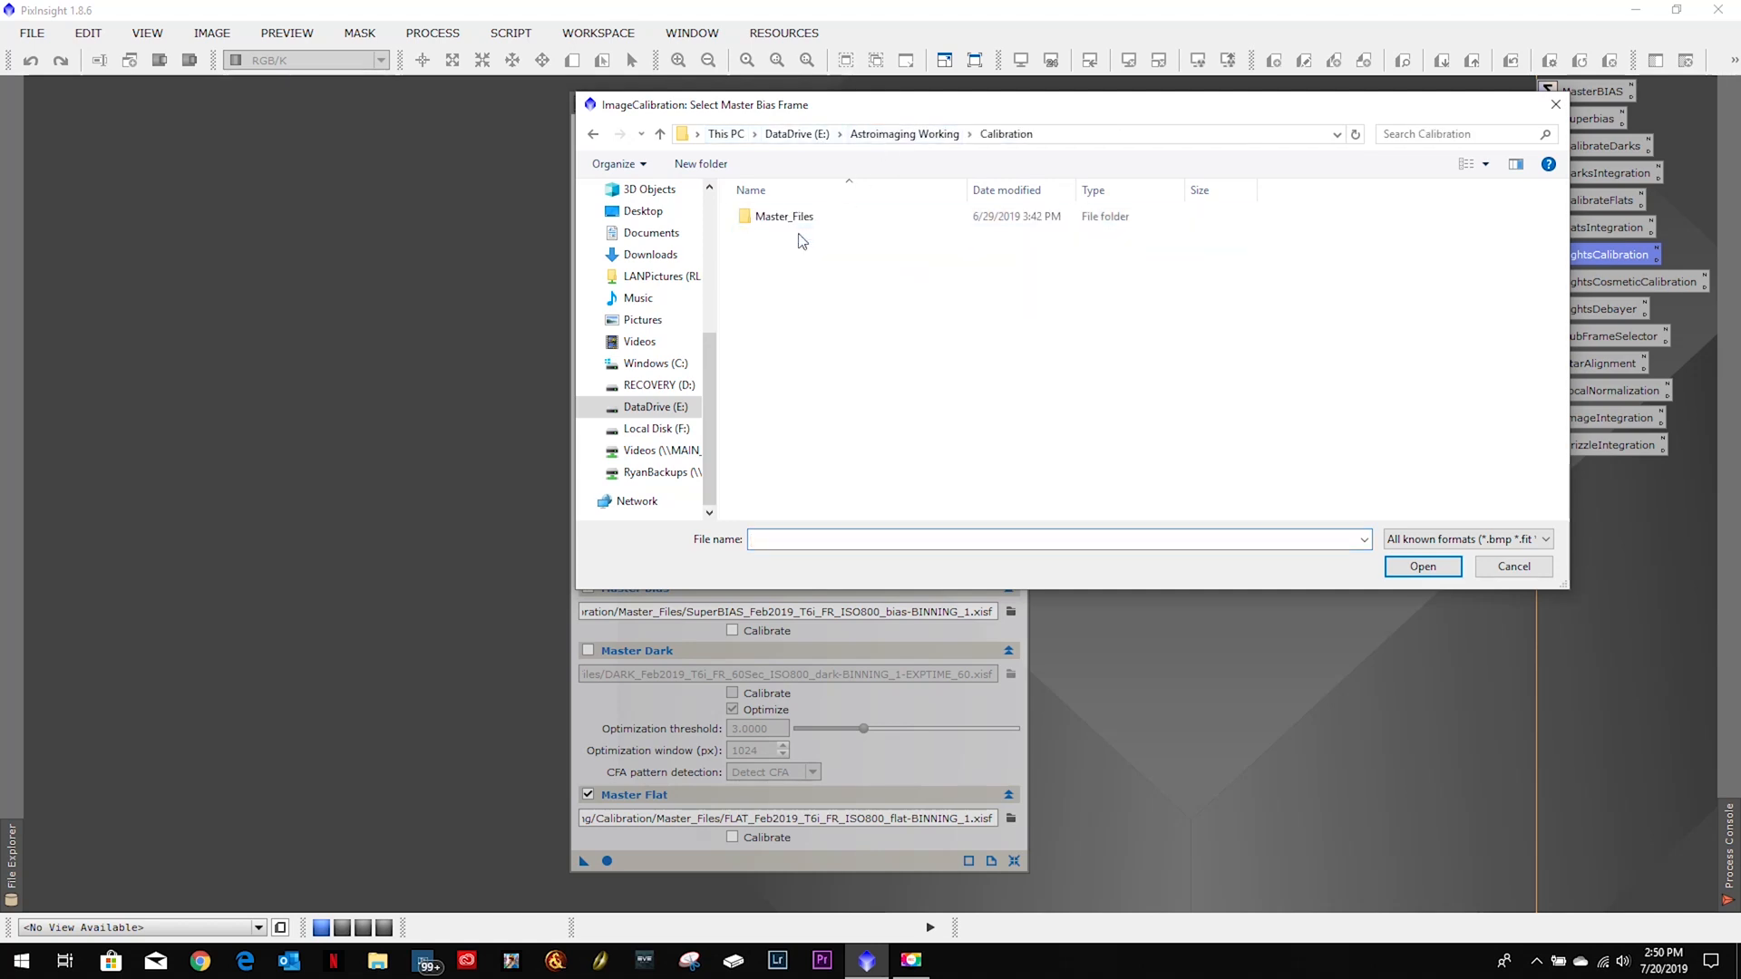
pyautogui.doubleClick(797, 216)
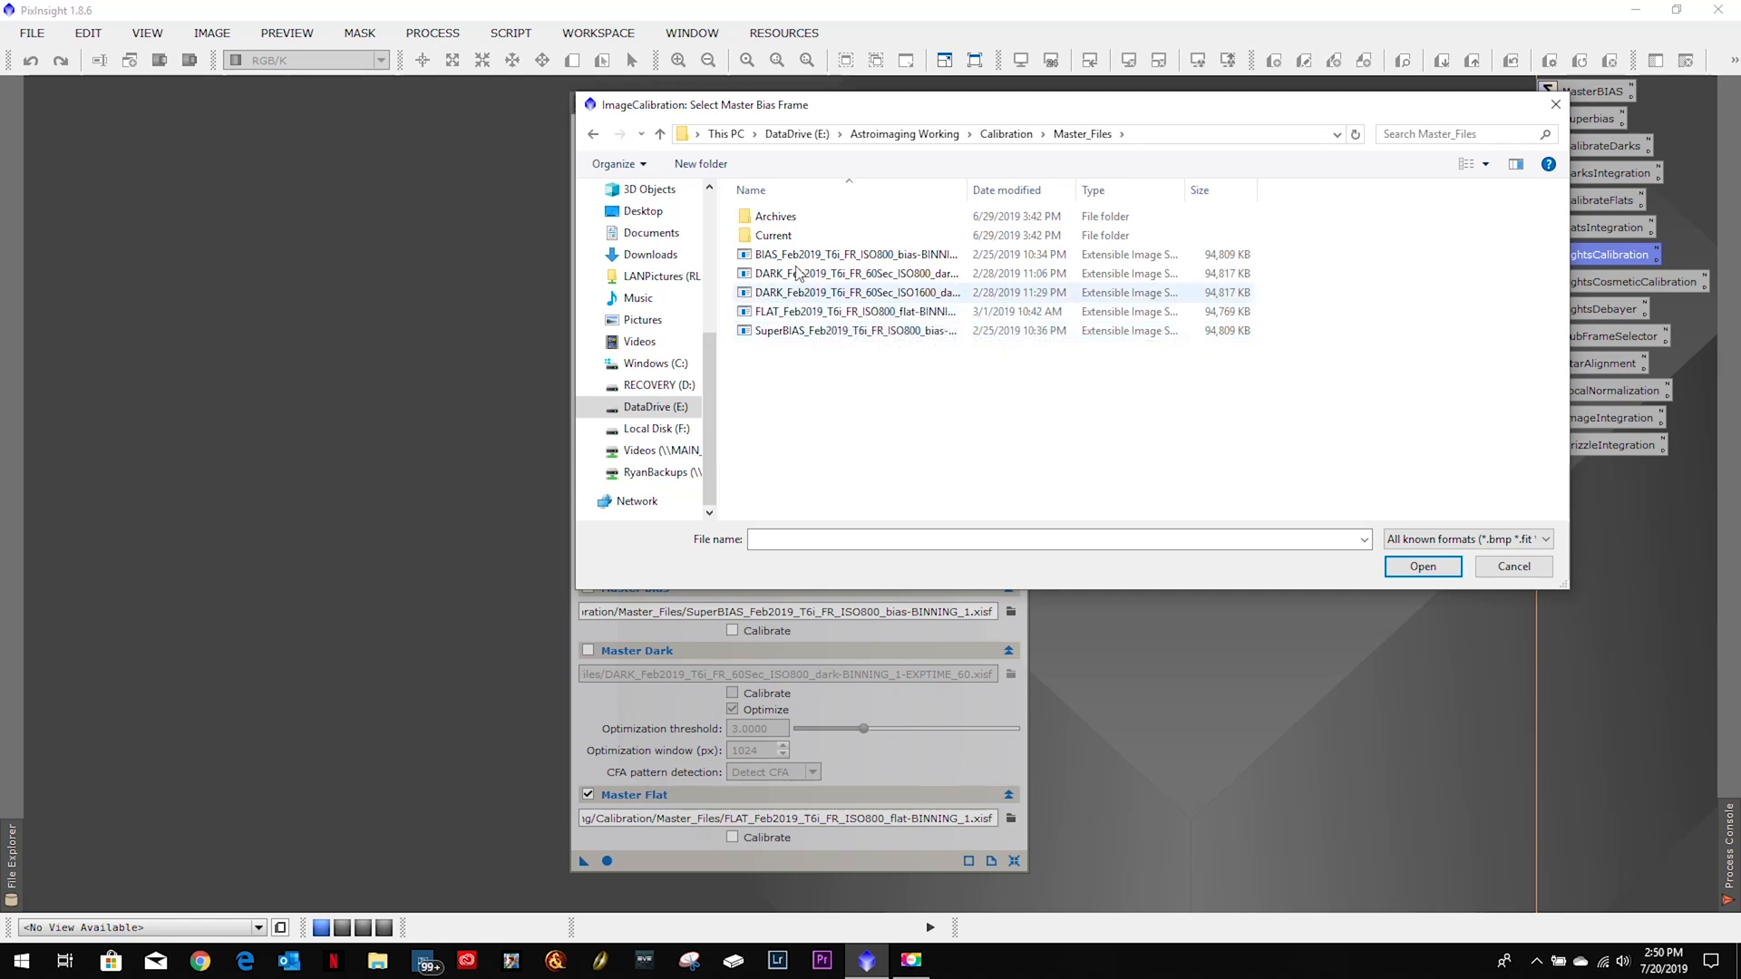
pyautogui.doubleClick(785, 238)
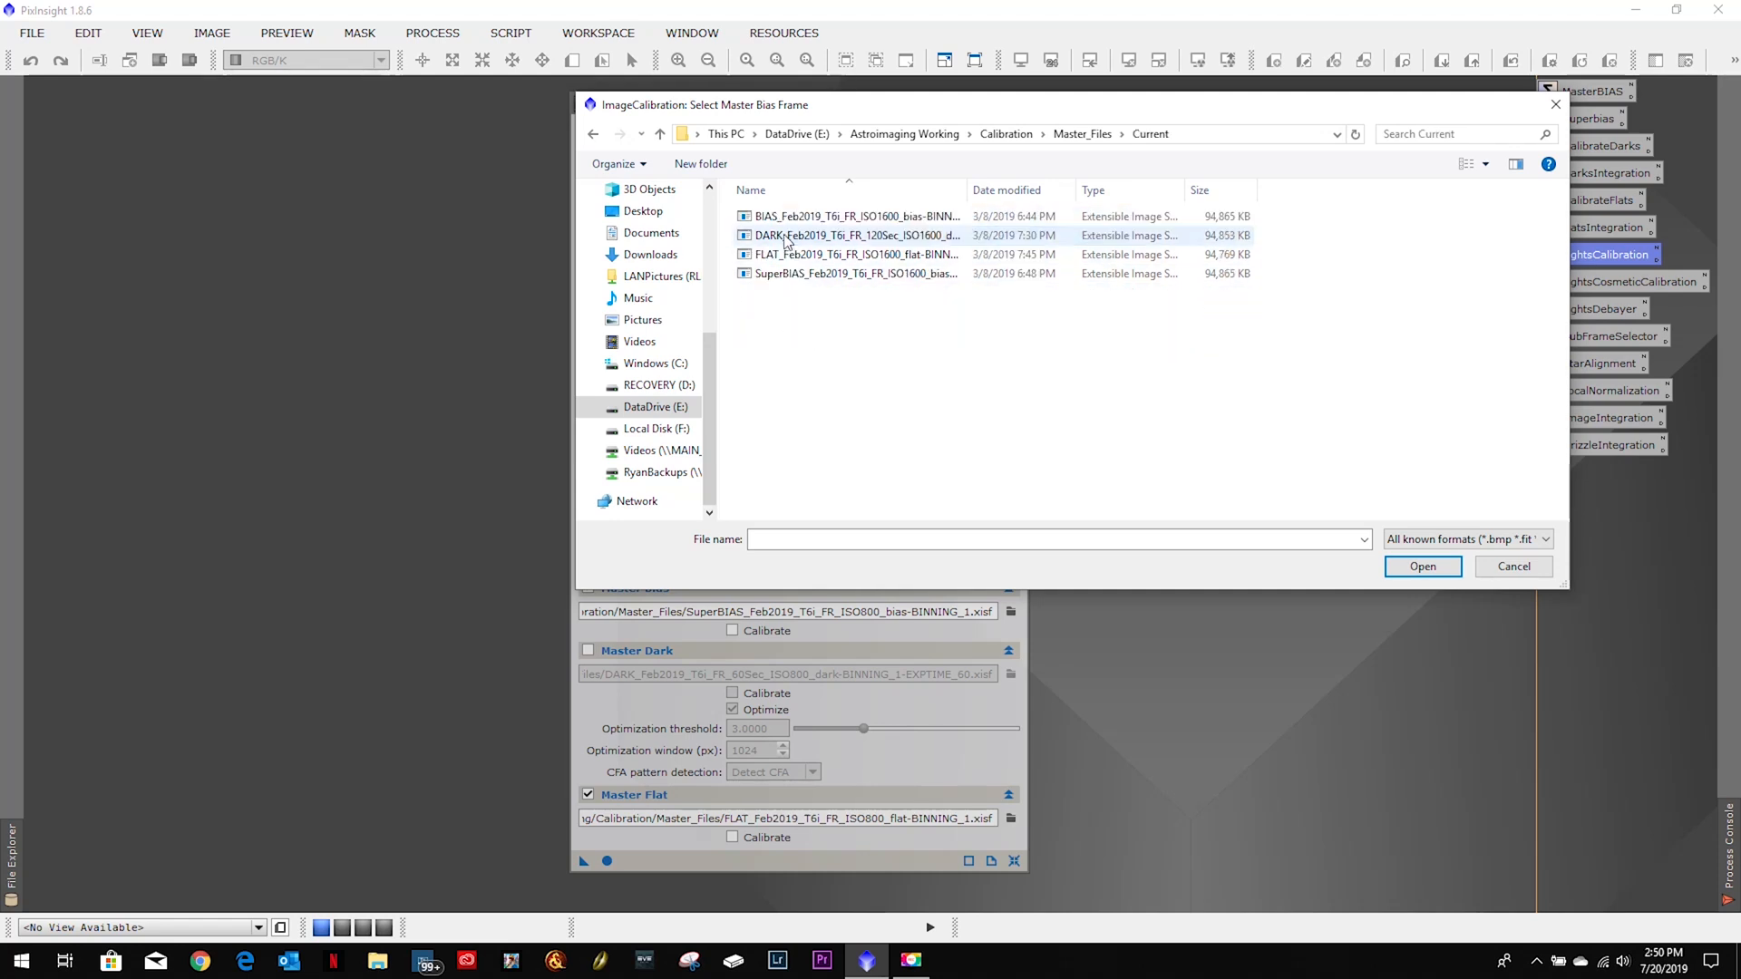
pyautogui.doubleClick(816, 255)
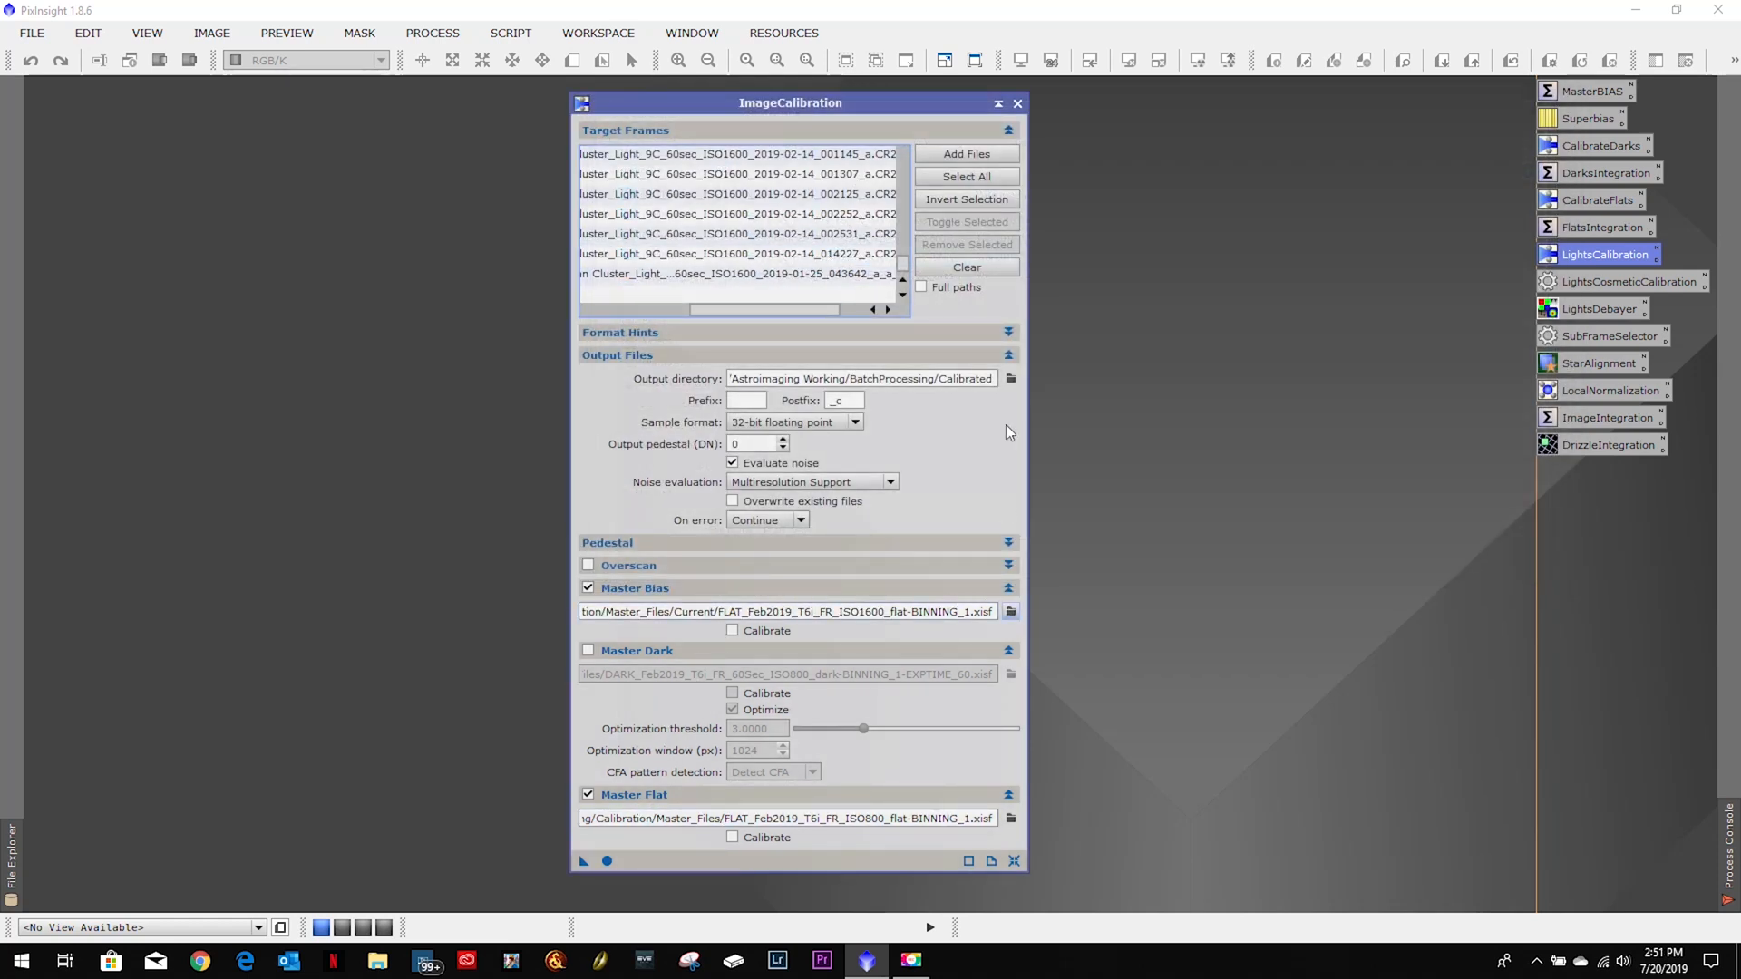
pyautogui.click(1011, 612)
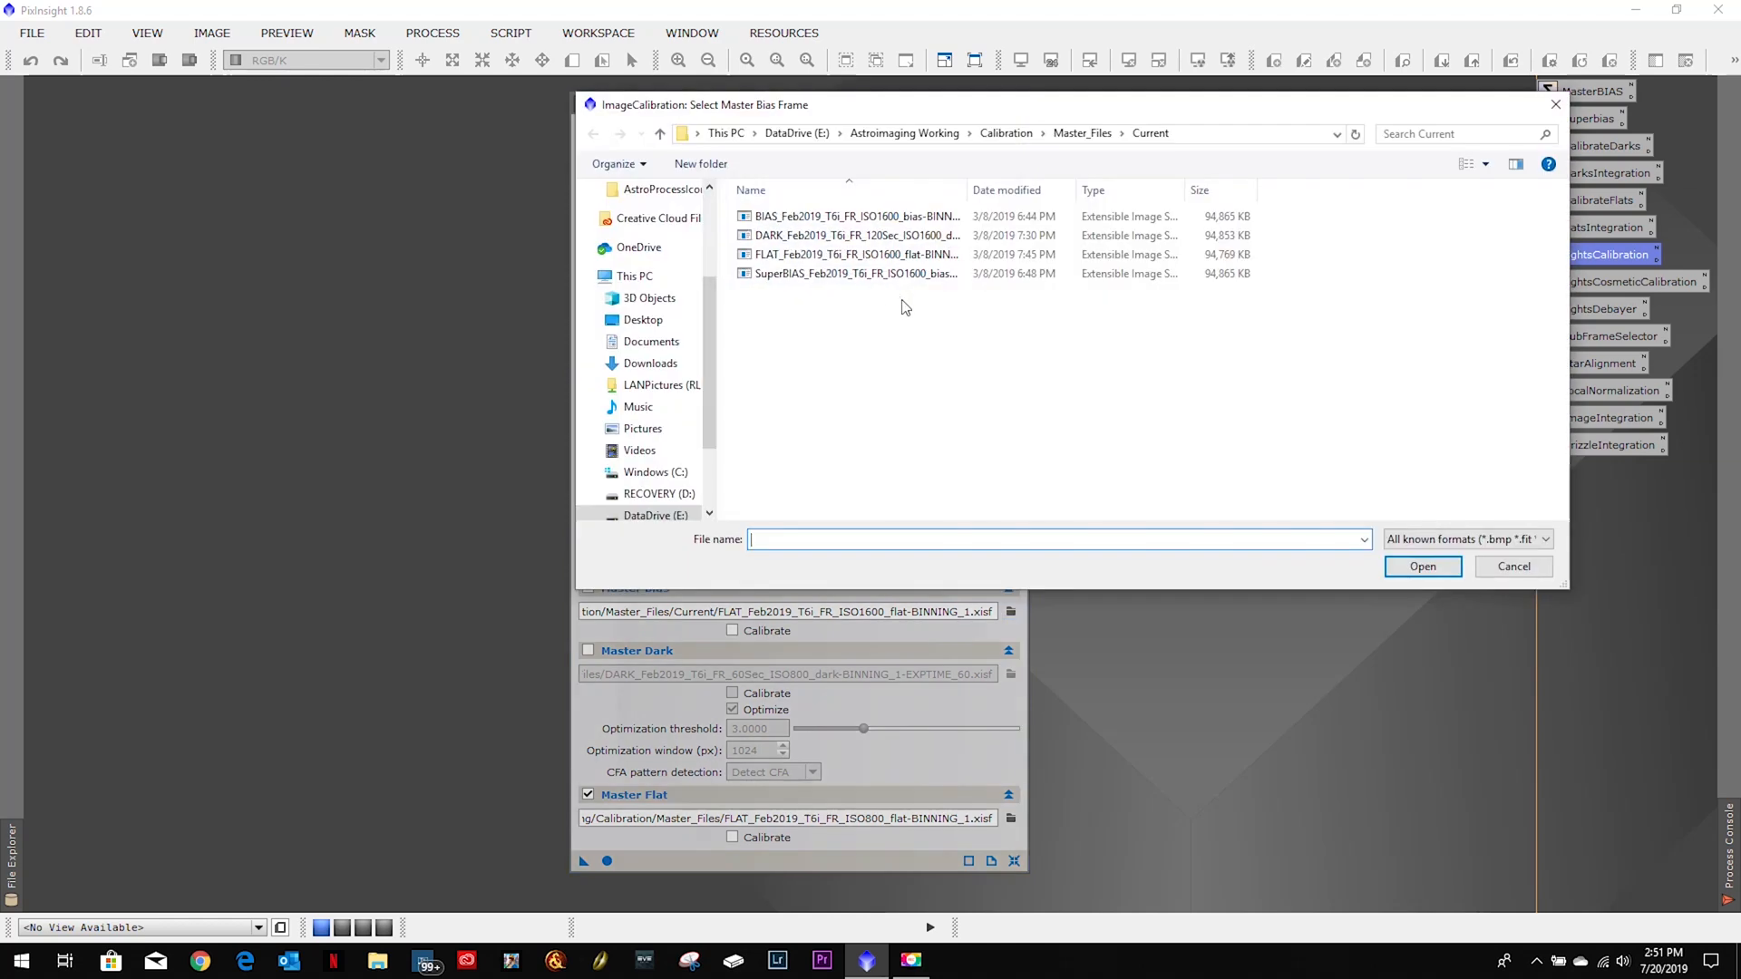
pyautogui.doubleClick(807, 227)
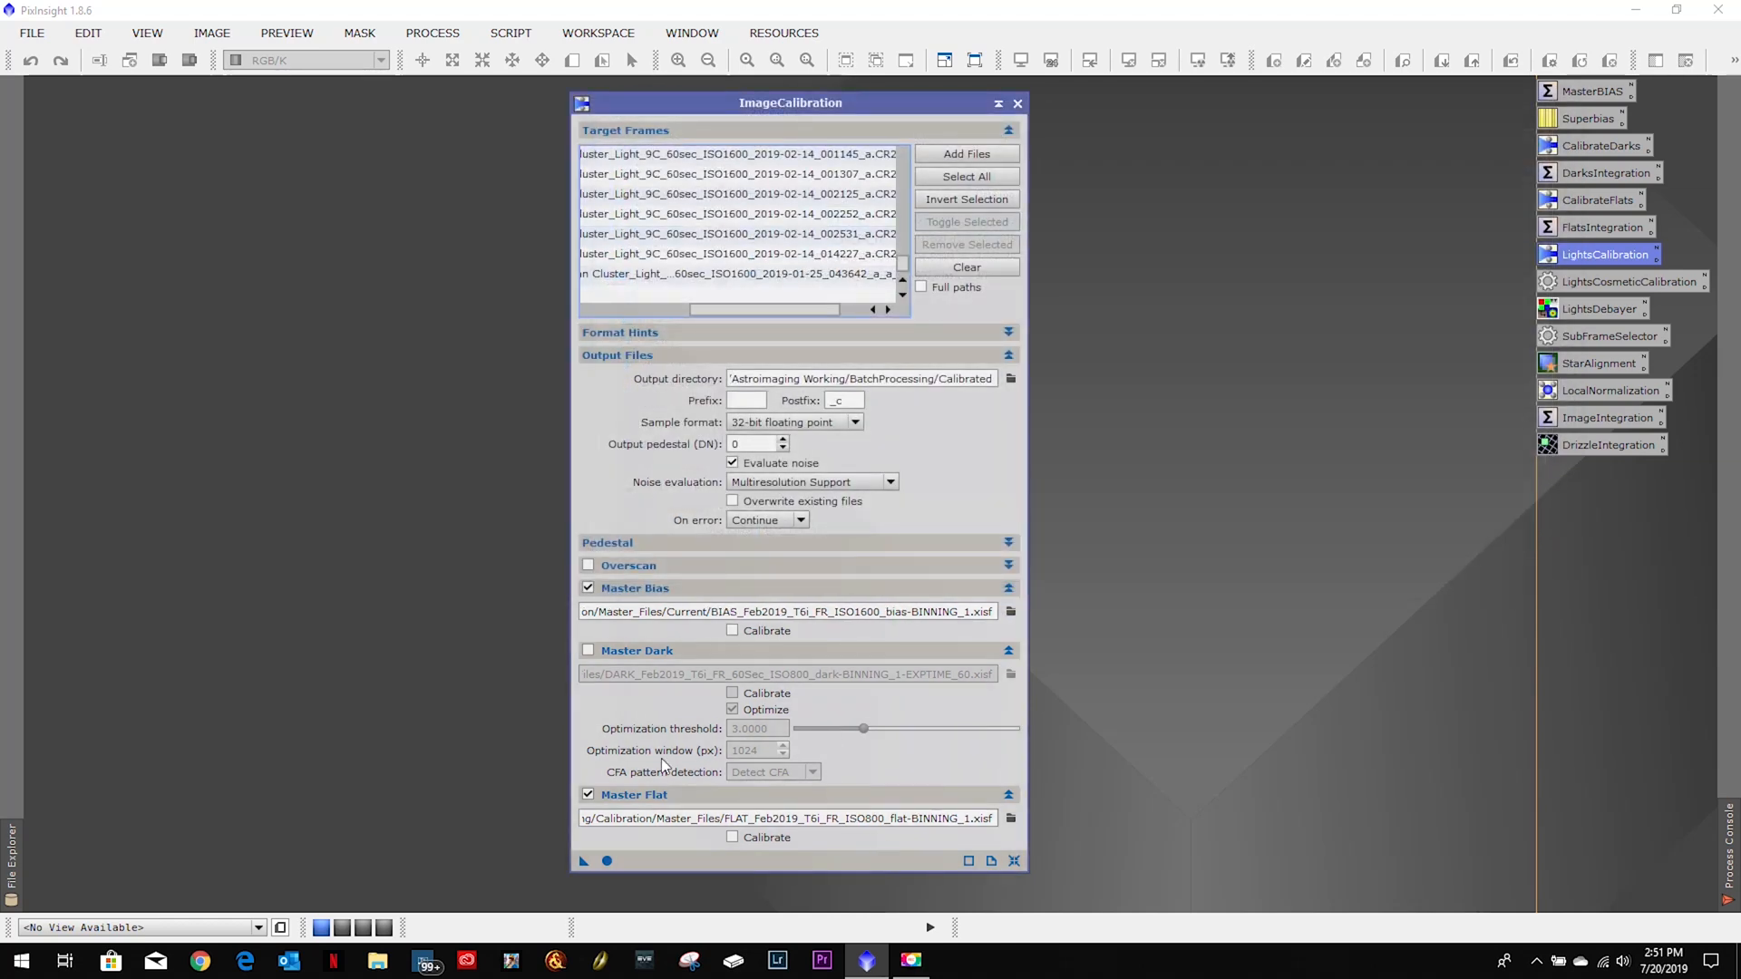
# Set the master flat to FLAT_Feb2019_T6i_FR_ISO1600_flat-BINNING_1.xisf, run the calibration on all frames and close the process.
pyautogui.click(1012, 818)
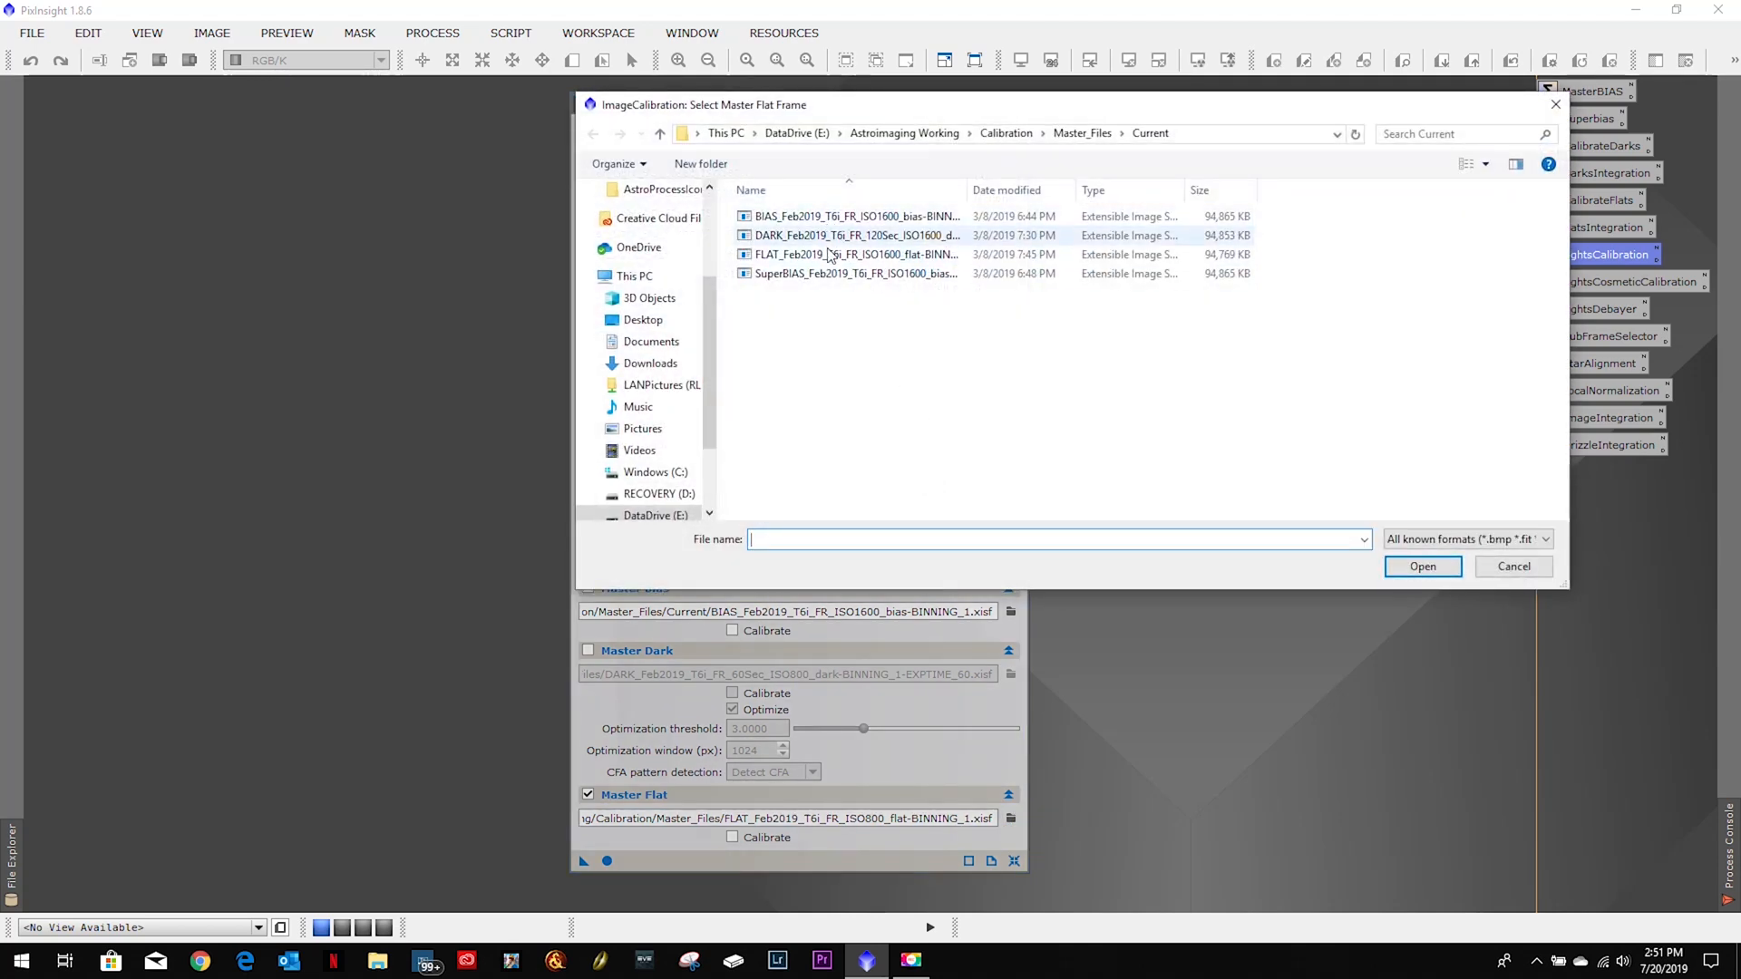
pyautogui.doubleClick(829, 256)
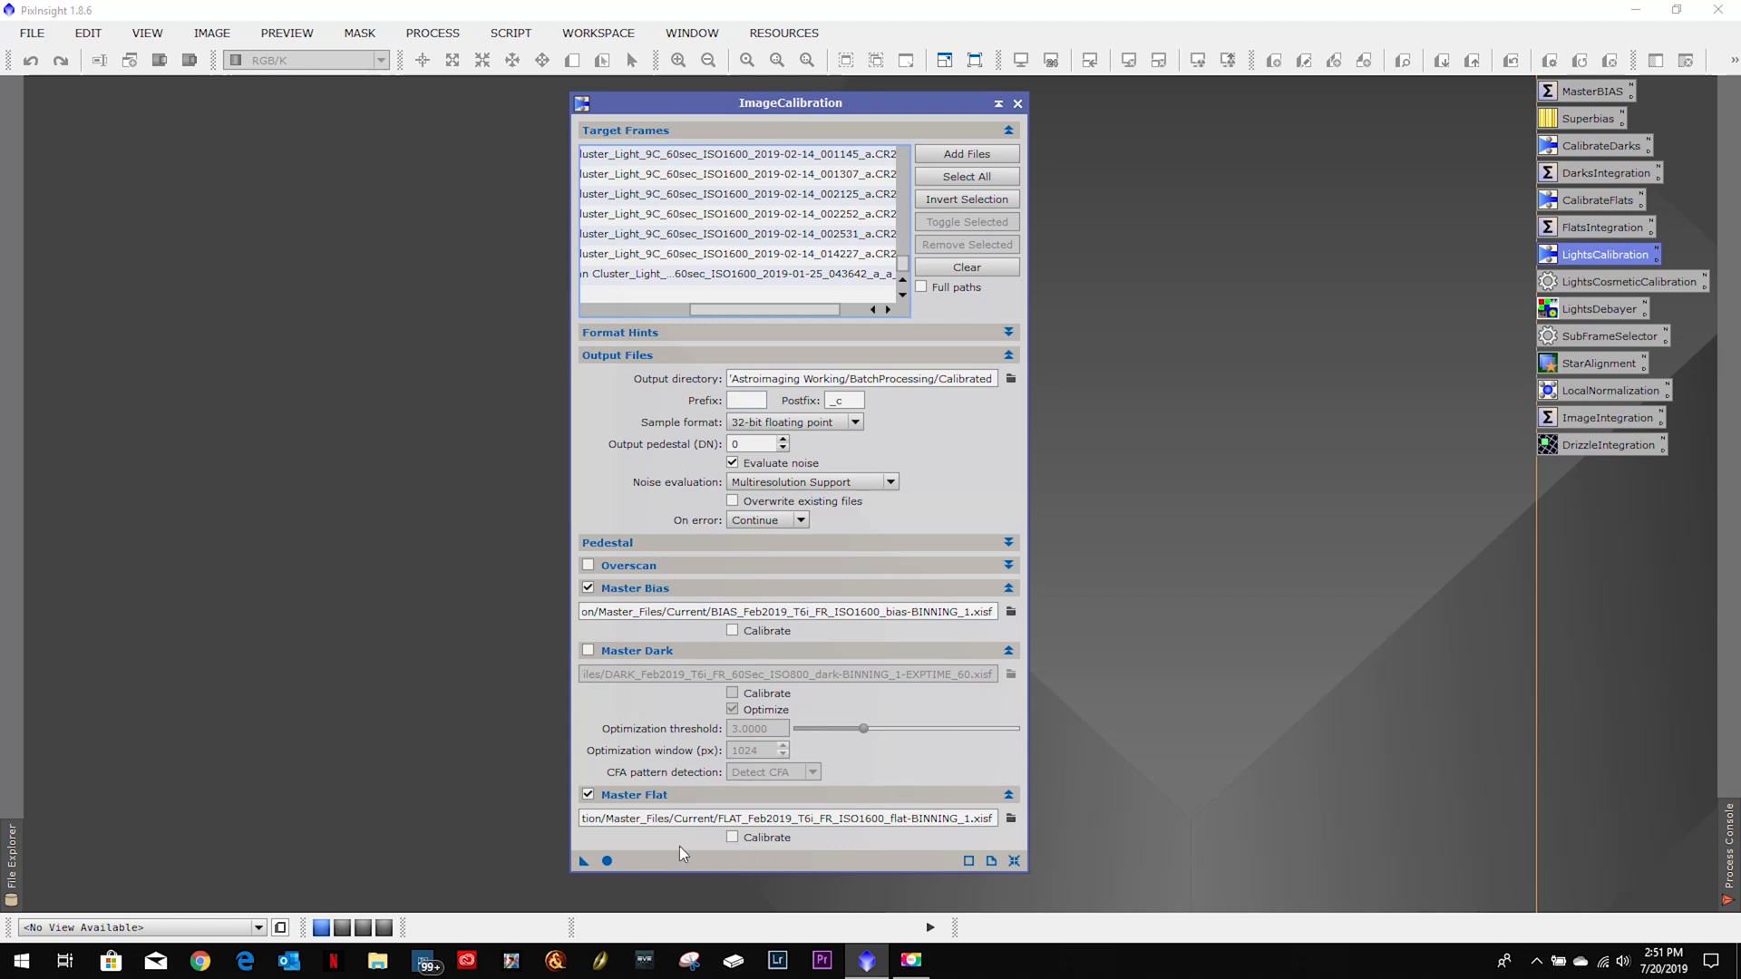
pyautogui.click(608, 863)
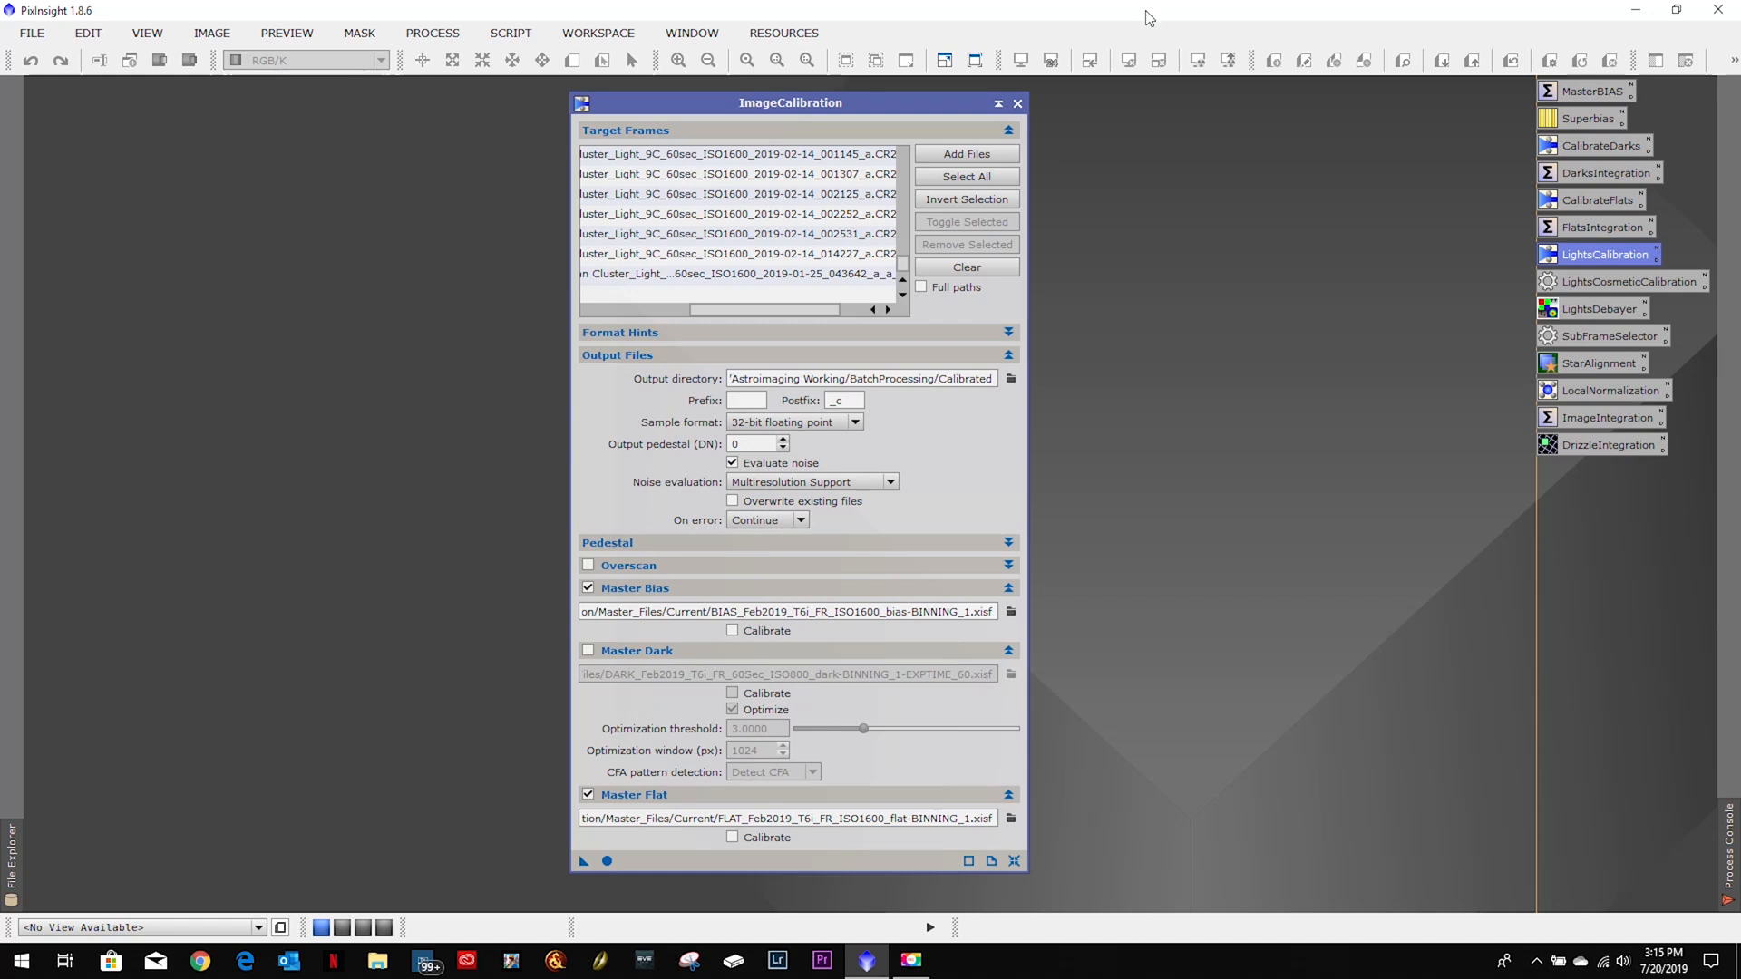
pyautogui.click(1017, 103)
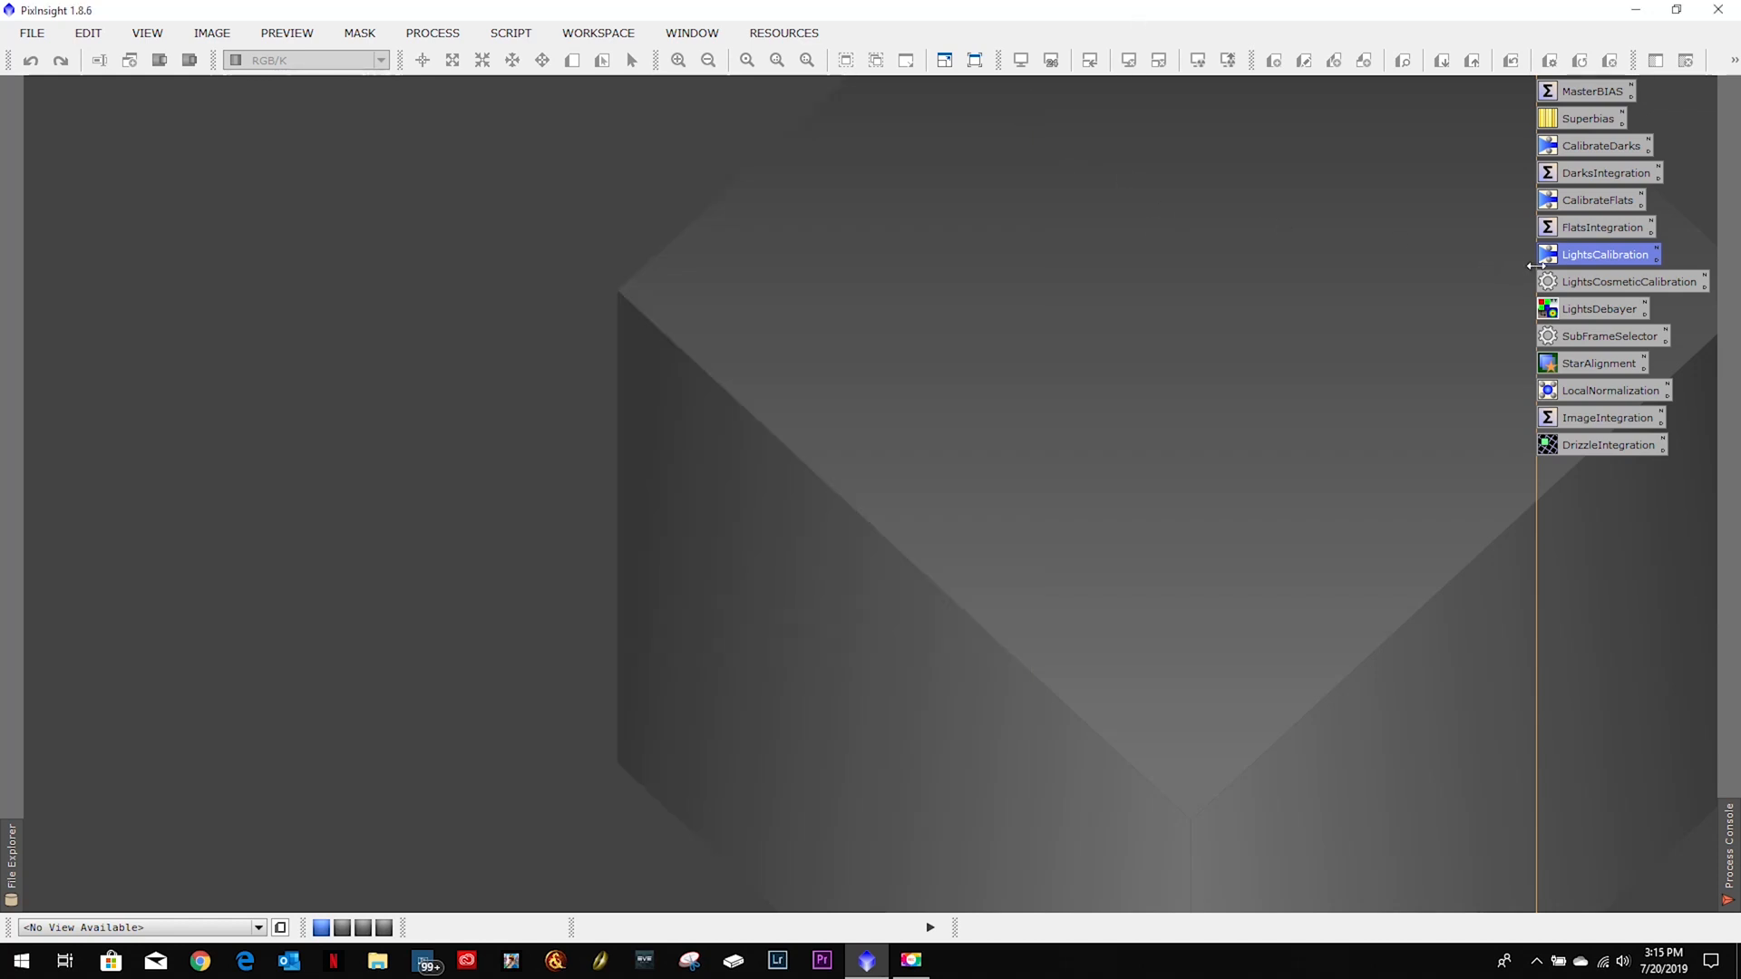
# Open the LightsCosmeticCalibration process, turn off Use Master Dark and enable Use Auto detect.
pyautogui.doubleClick(1608, 288)
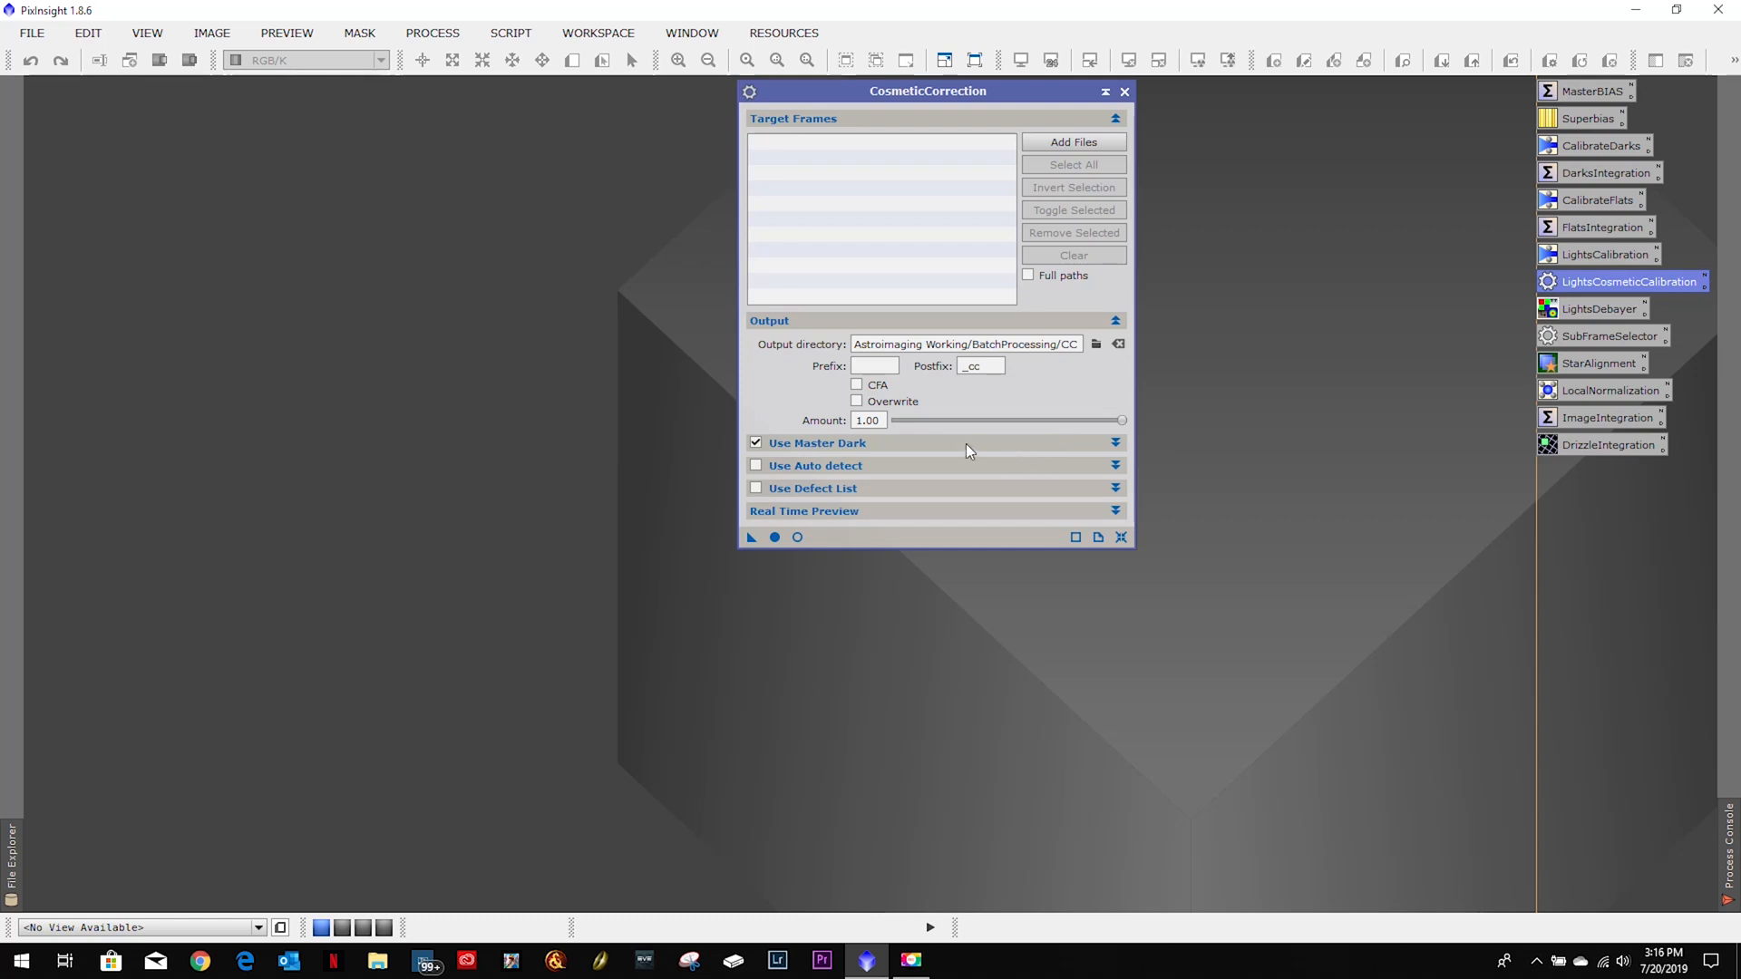
pyautogui.click(755, 442)
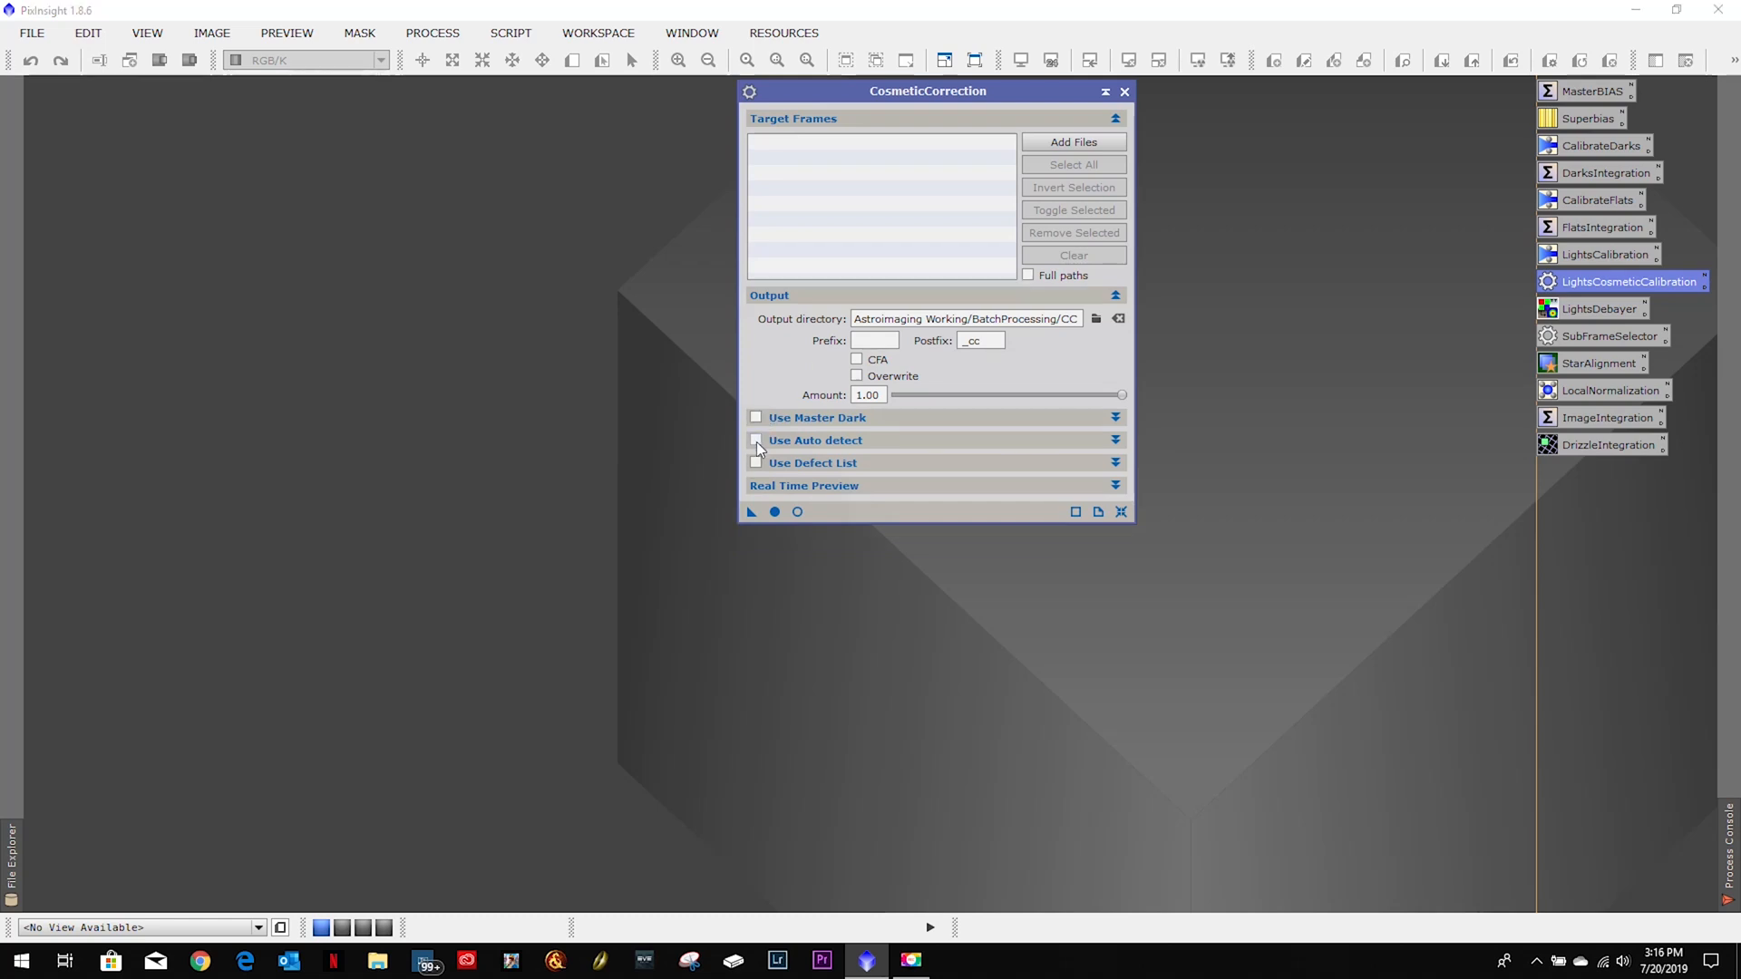
pyautogui.click(866, 439)
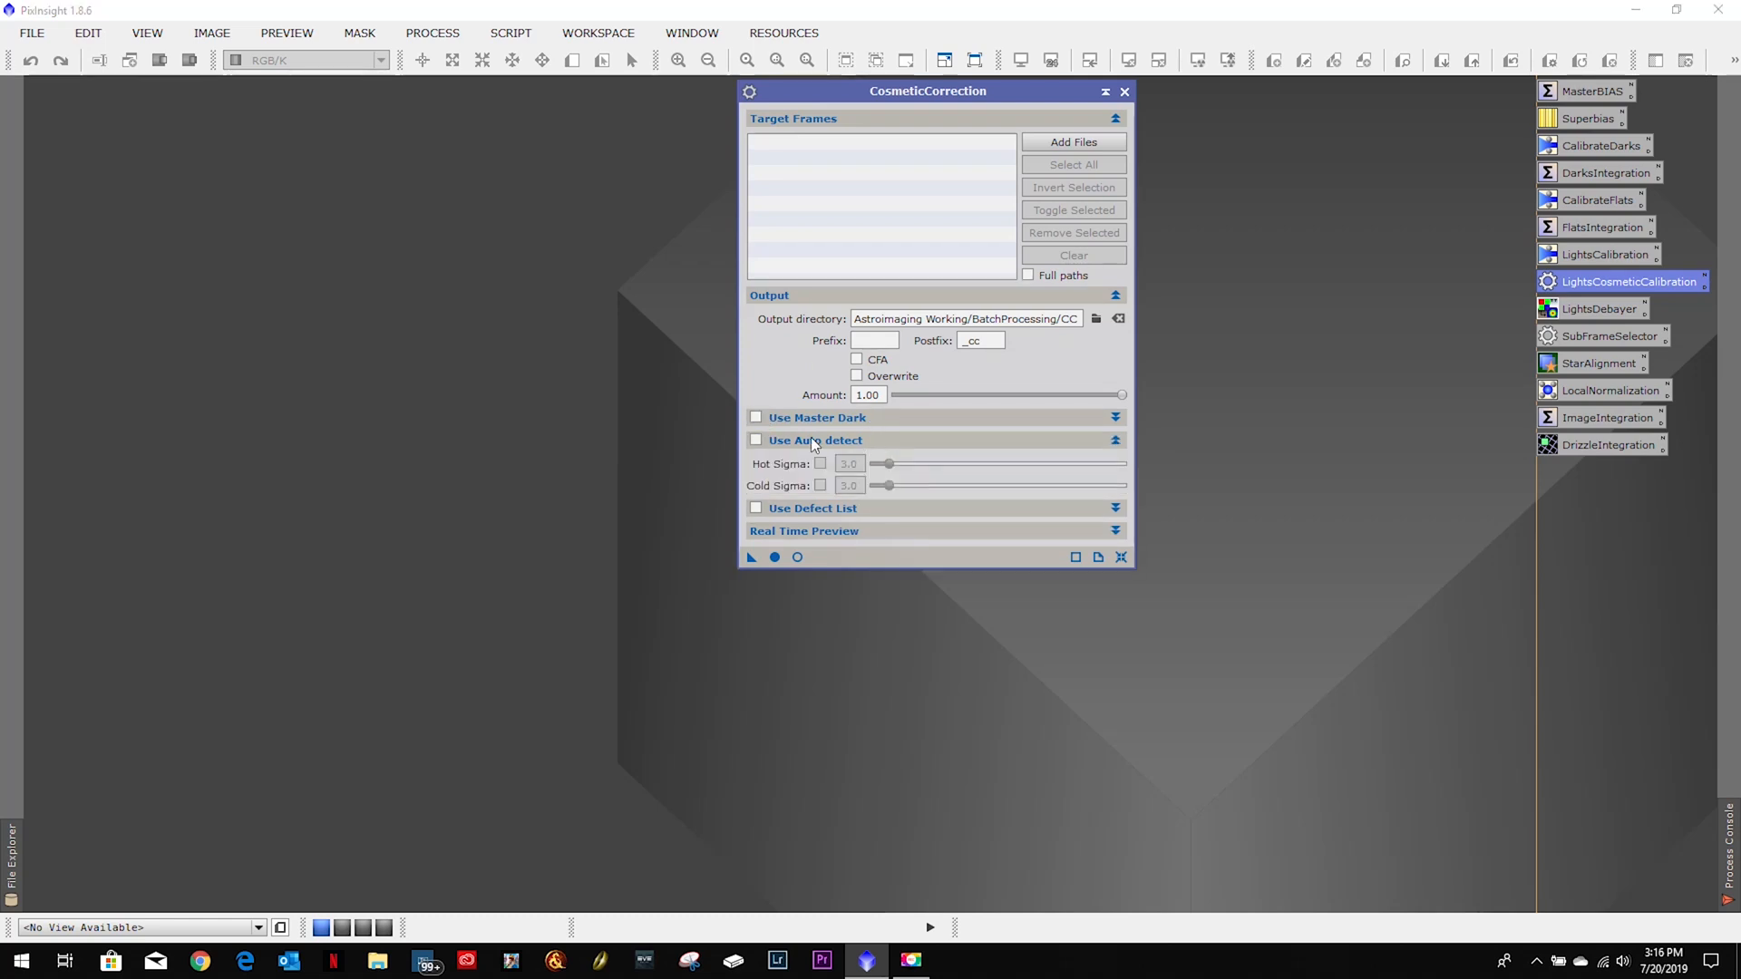
pyautogui.click(756, 440)
# Add the calibrated NGC4147 light frames from the BatchProcessing/Calibrated folder as target frames.
pyautogui.click(1070, 144)
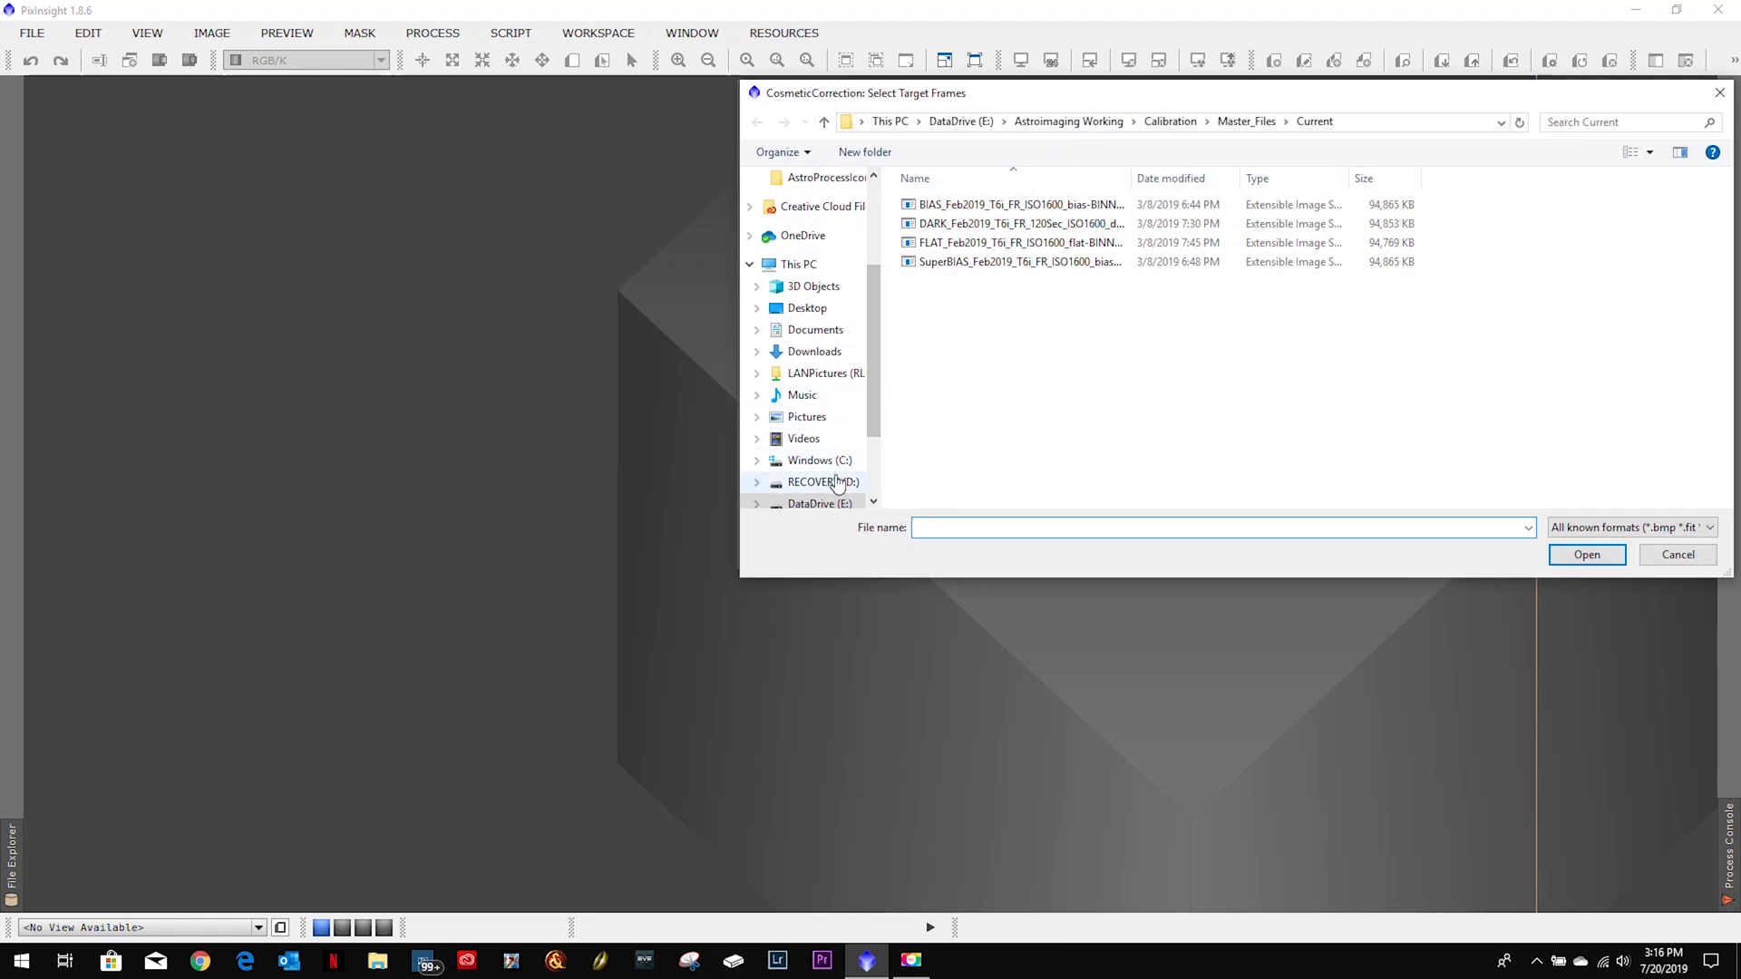
pyautogui.hotkey('alt', 'Up')
pyautogui.hotkey('alt', 'Up')
pyautogui.hotkey('alt', 'Up')
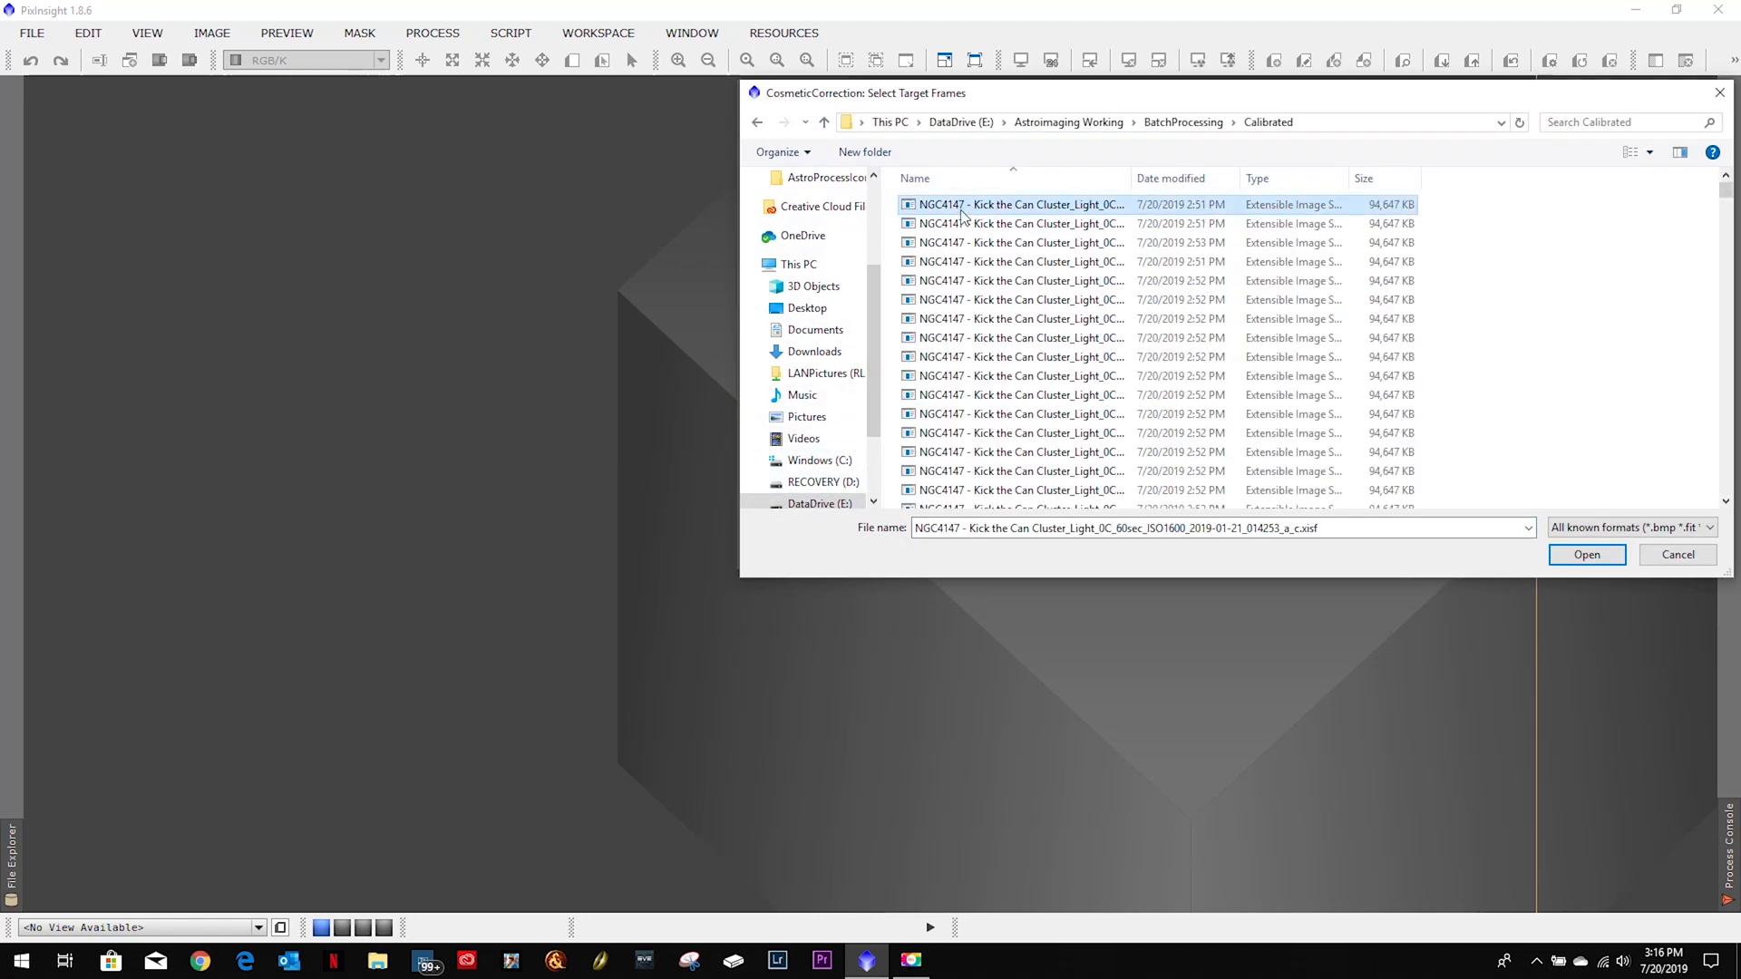
pyautogui.click(1586, 554)
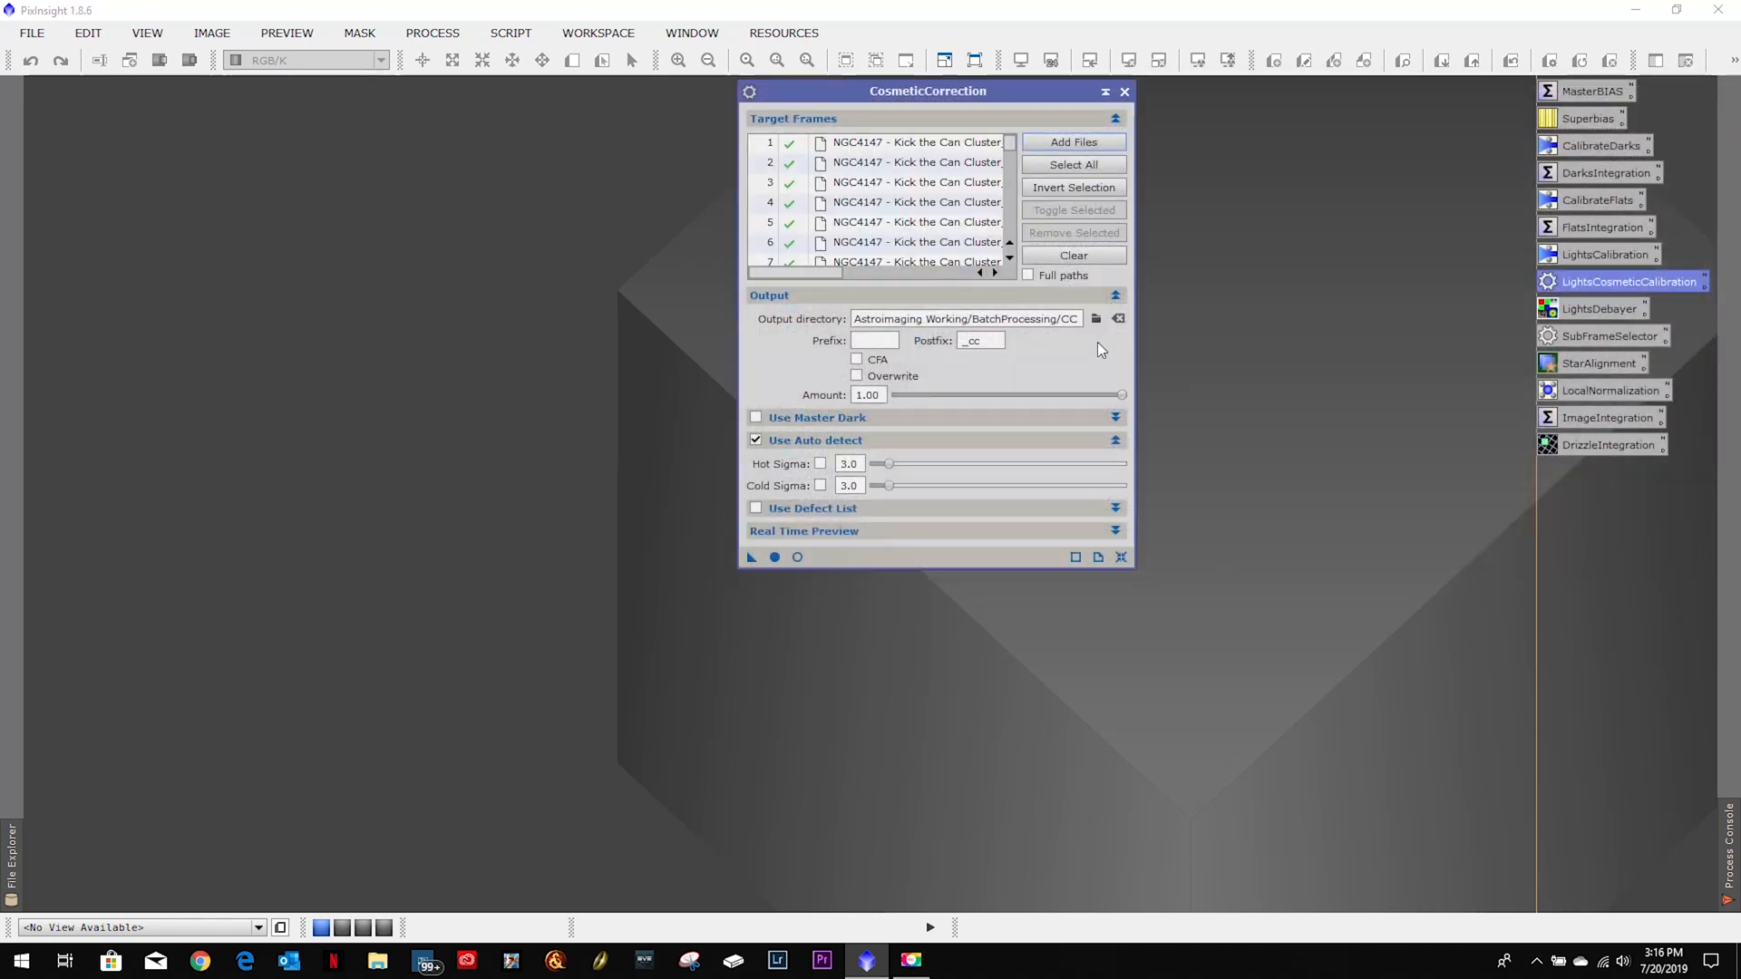
# Open the first target frame and show it in an enlarged CosmeticCorrection real-time preview beside the process dialog.
pyautogui.click(931, 147)
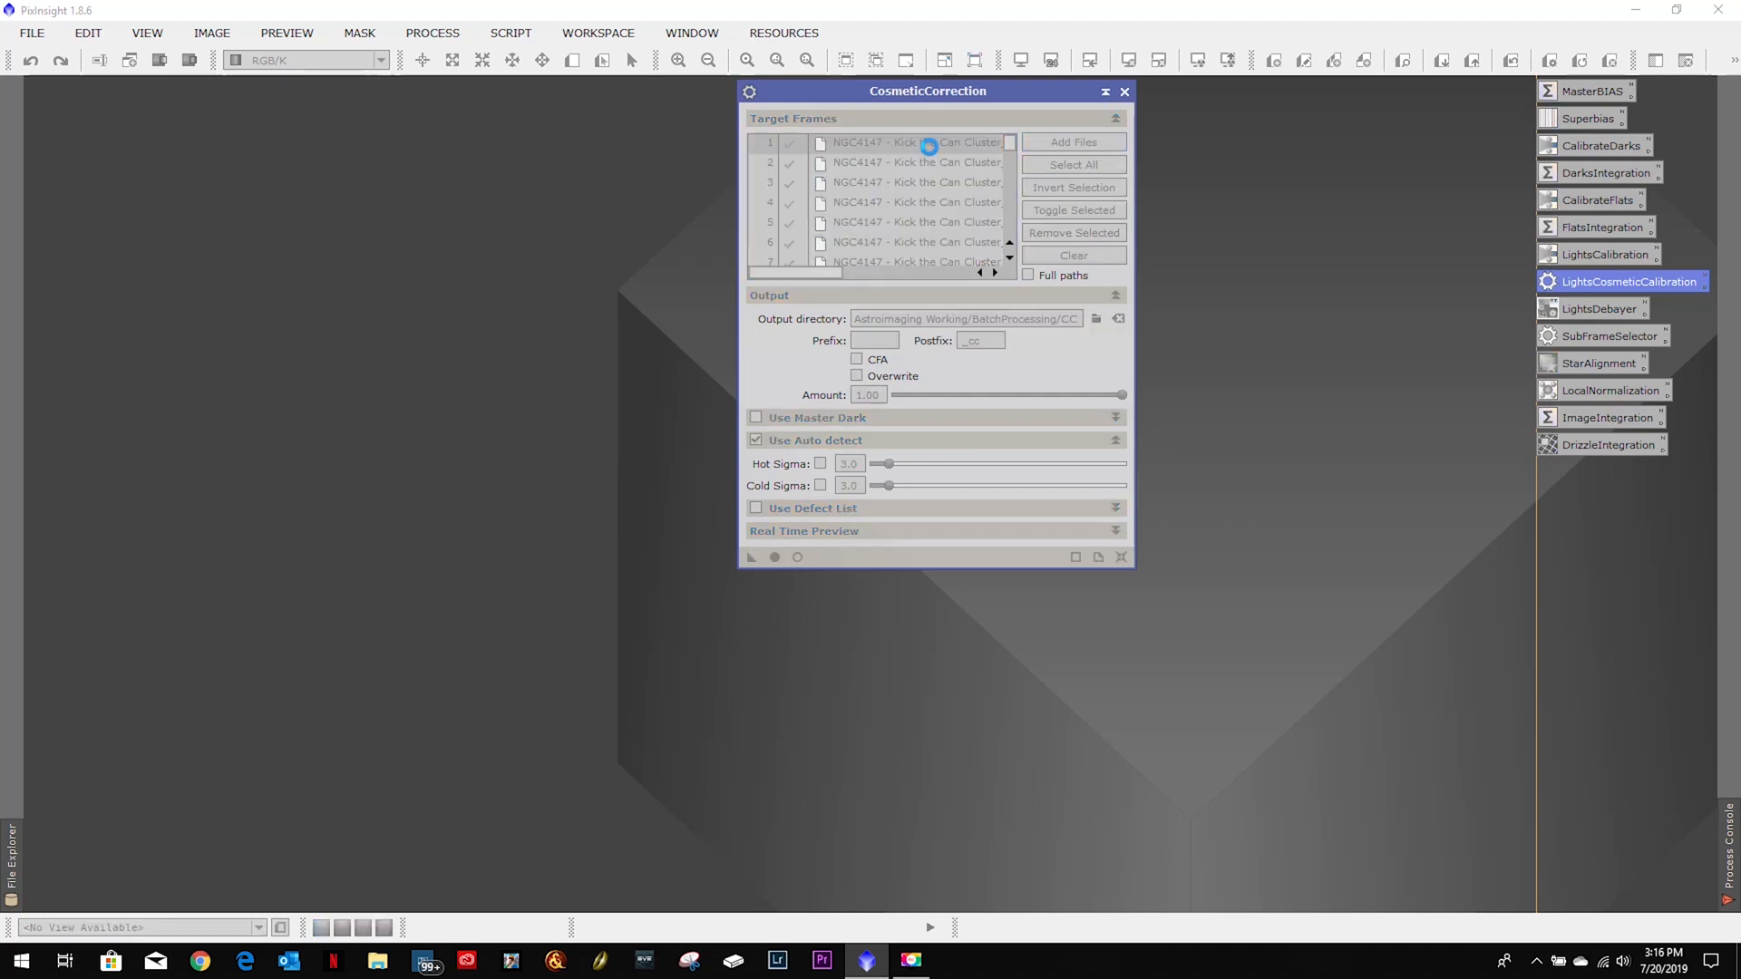
pyautogui.doubleClick(929, 147)
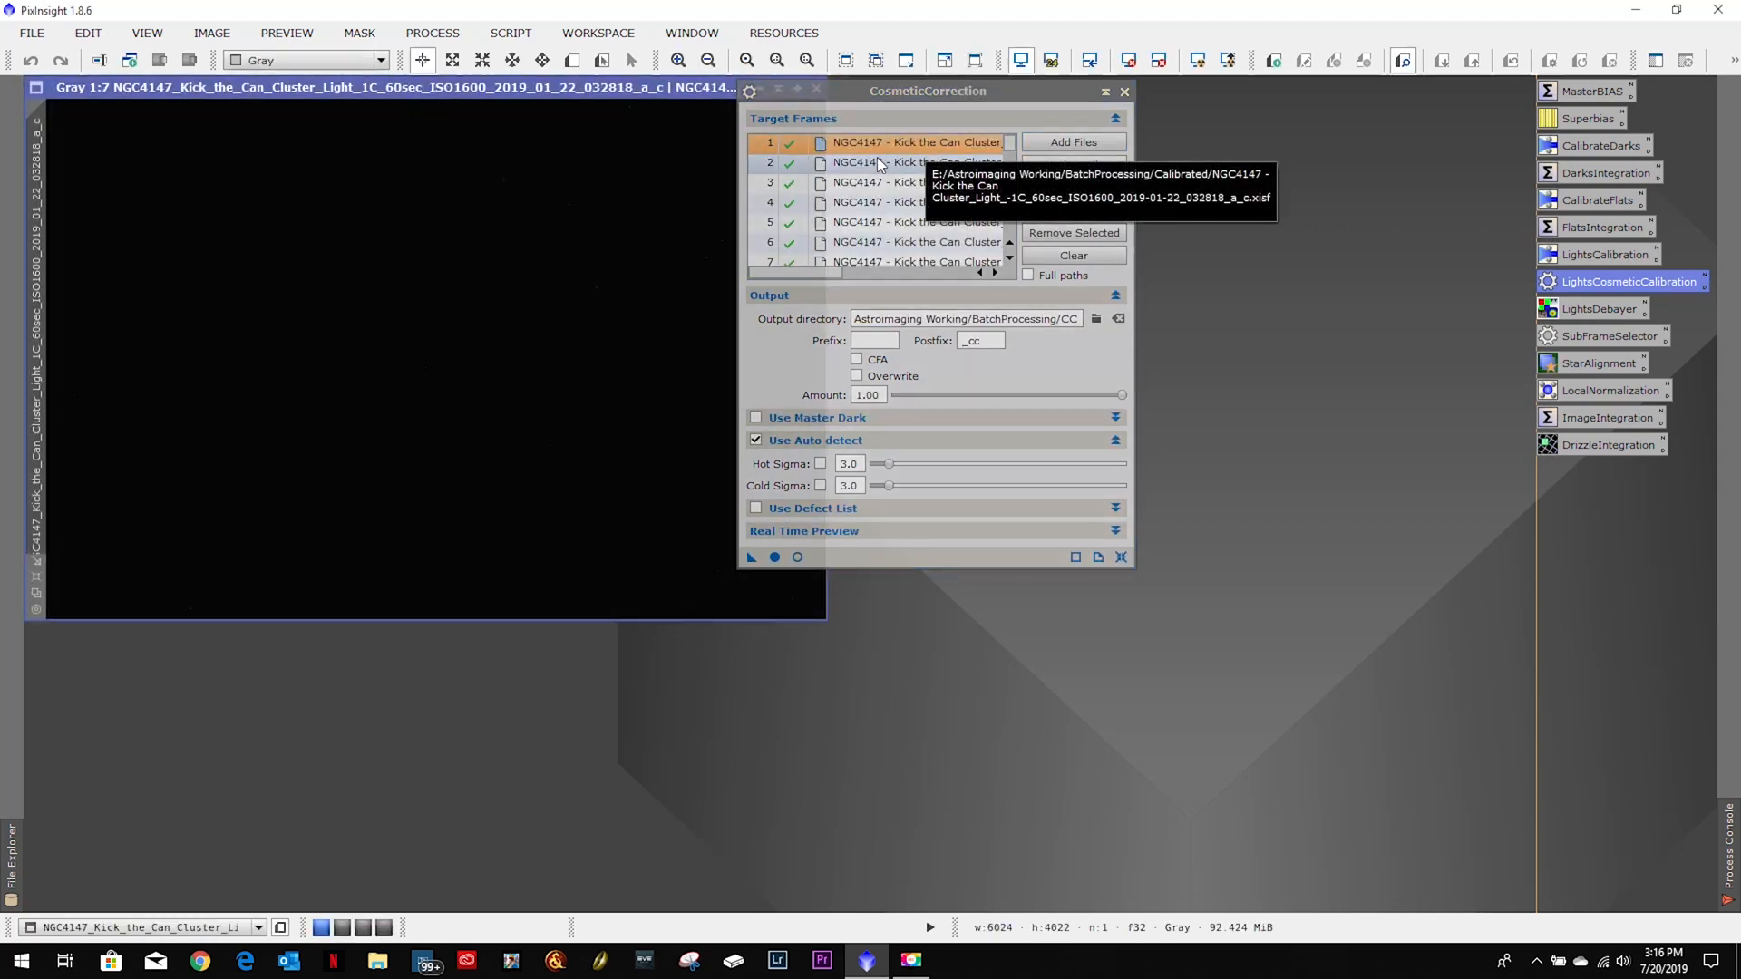
pyautogui.moveTo(829, 91); pyautogui.dragTo(949, 95)
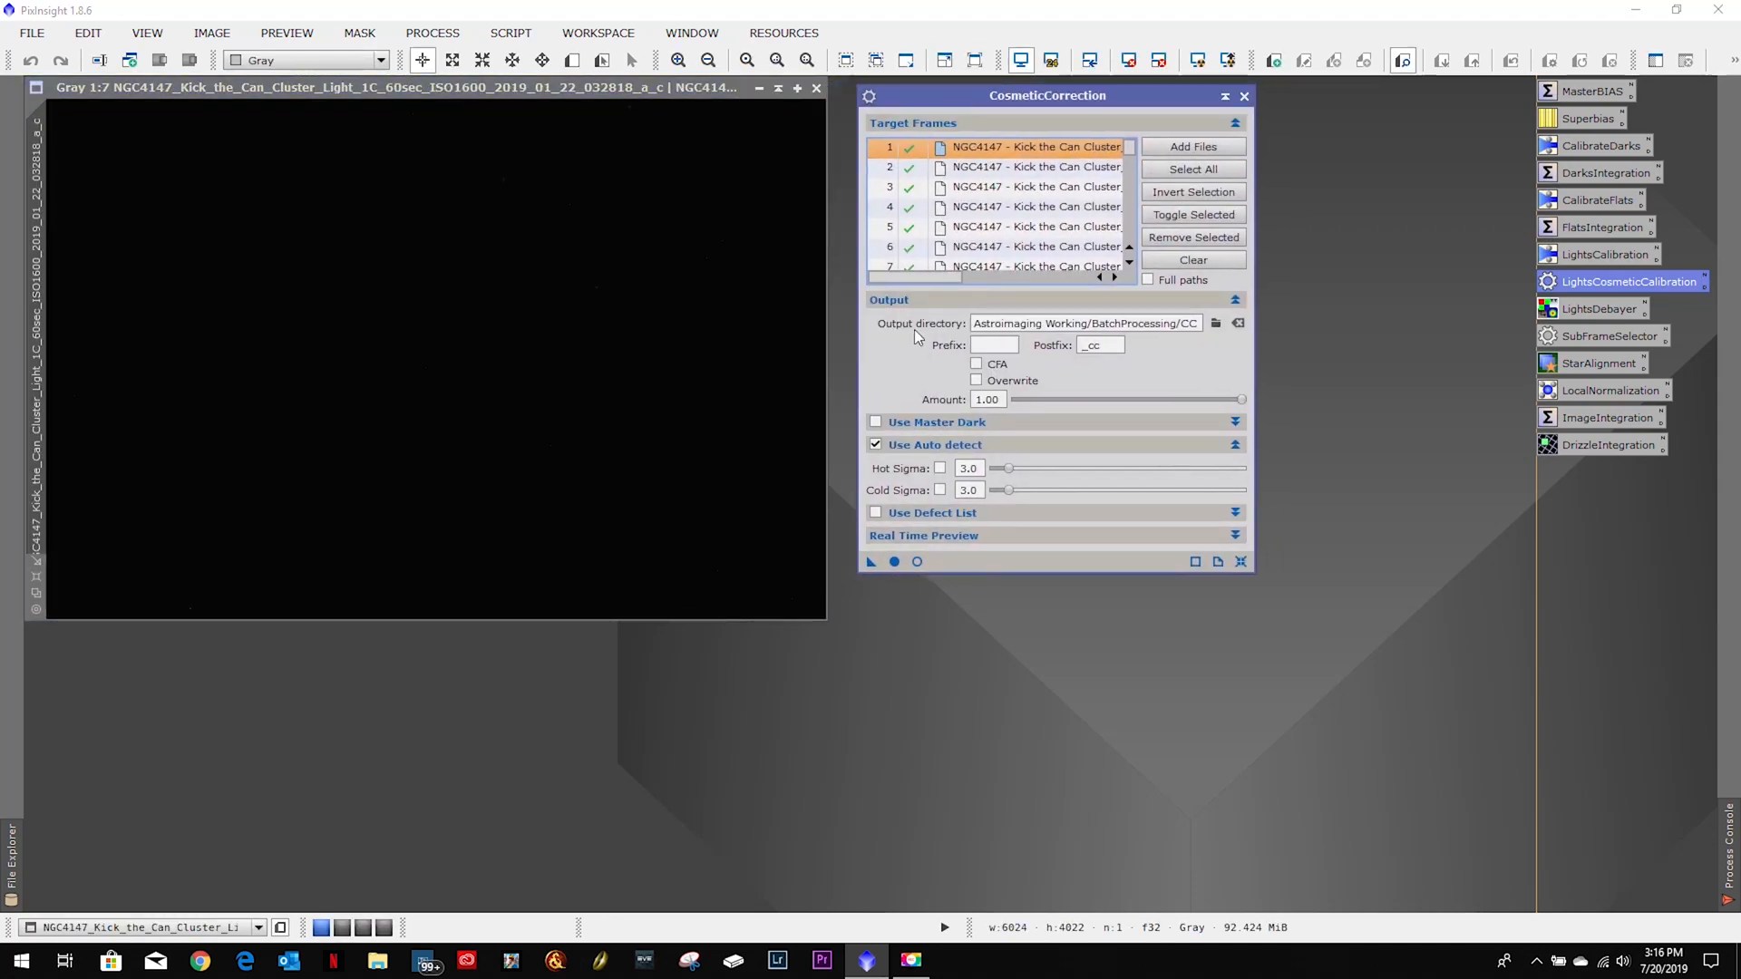
pyautogui.click(917, 561)
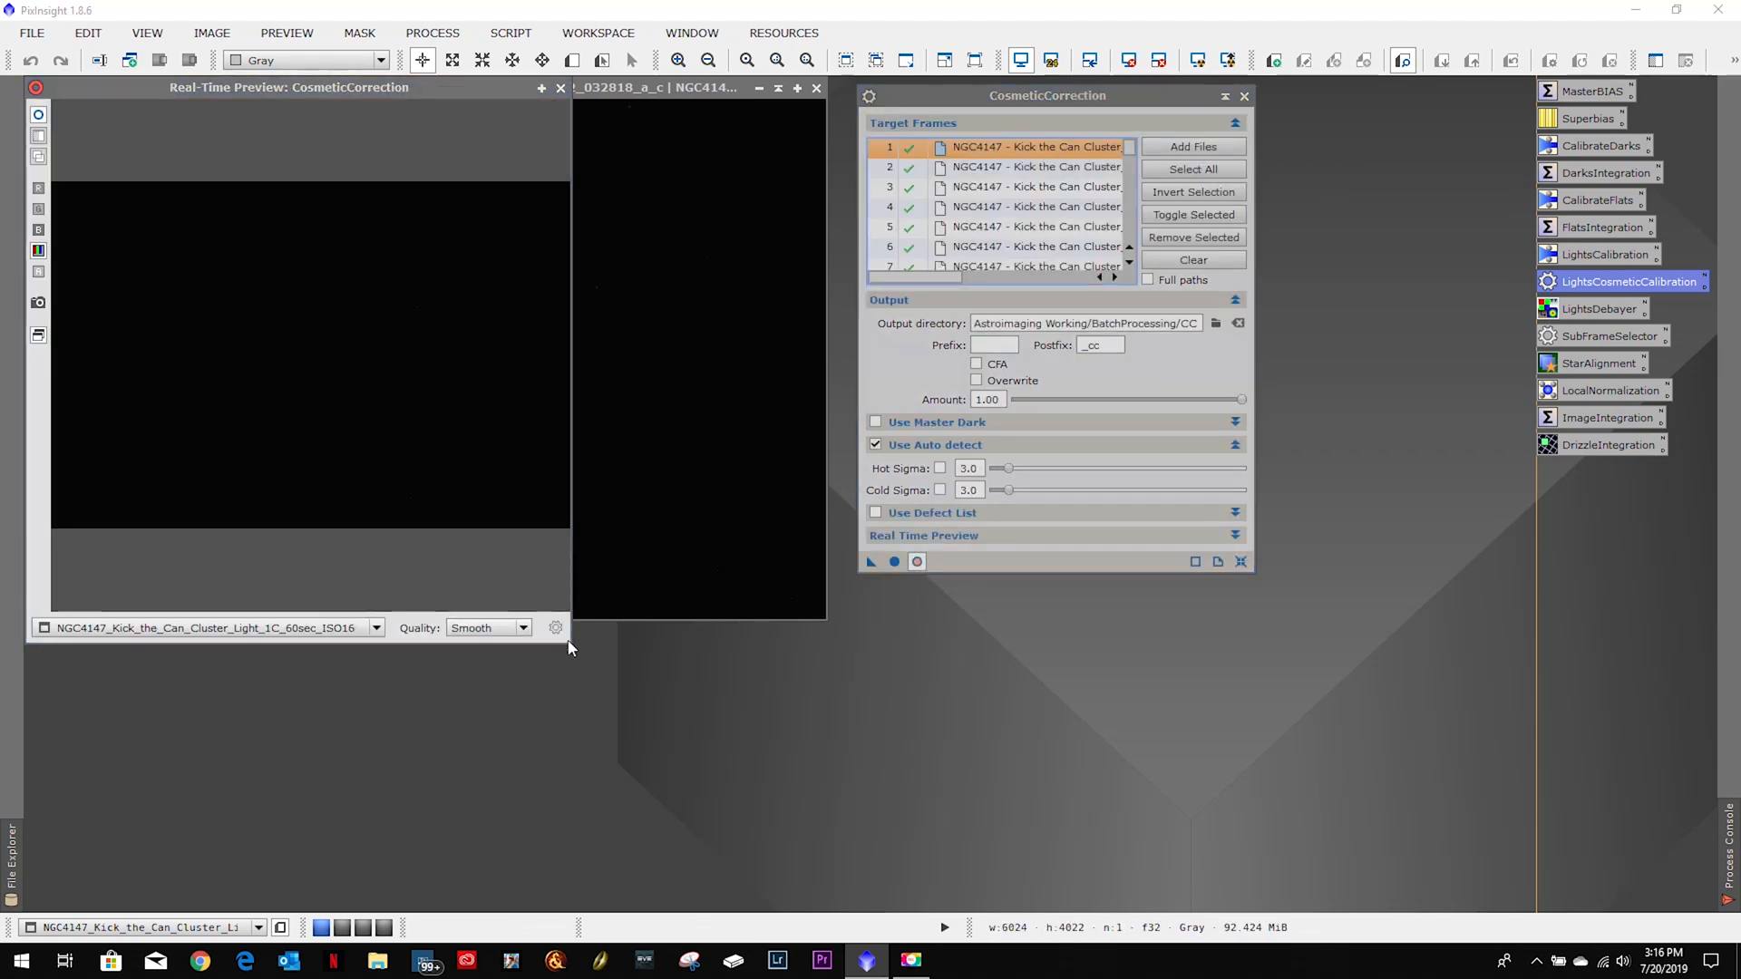
pyautogui.moveTo(572, 644); pyautogui.dragTo(1212, 902)
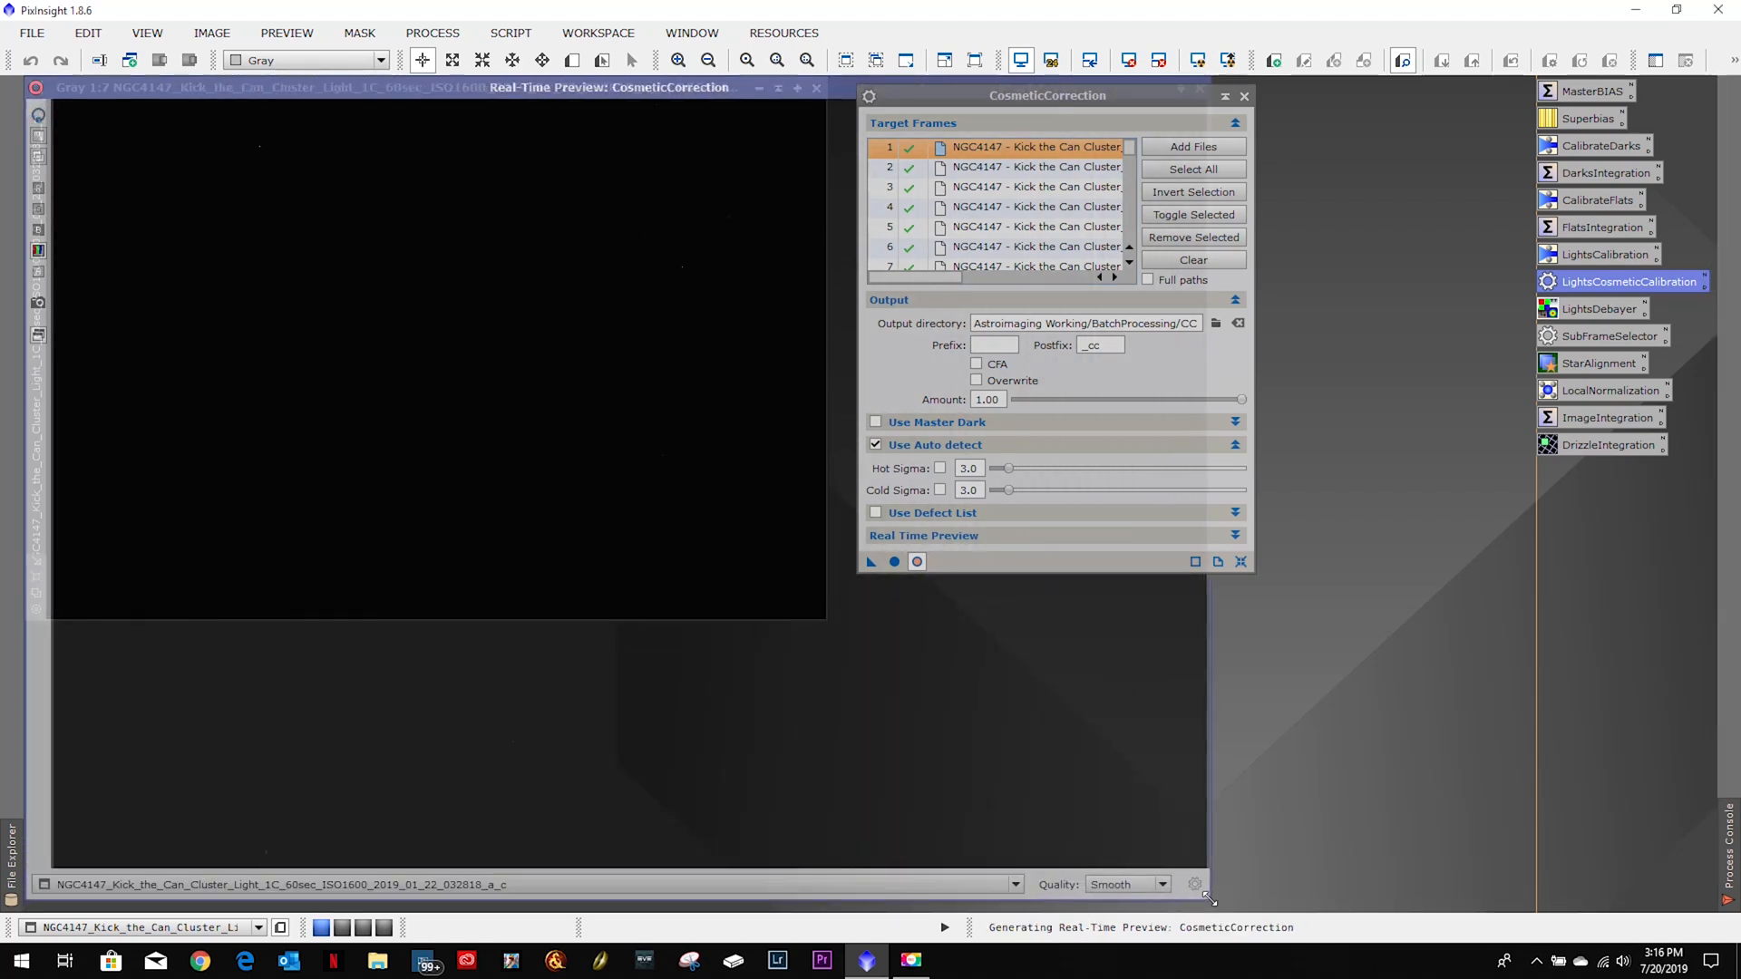
pyautogui.moveTo(988, 105); pyautogui.dragTo(1342, 110)
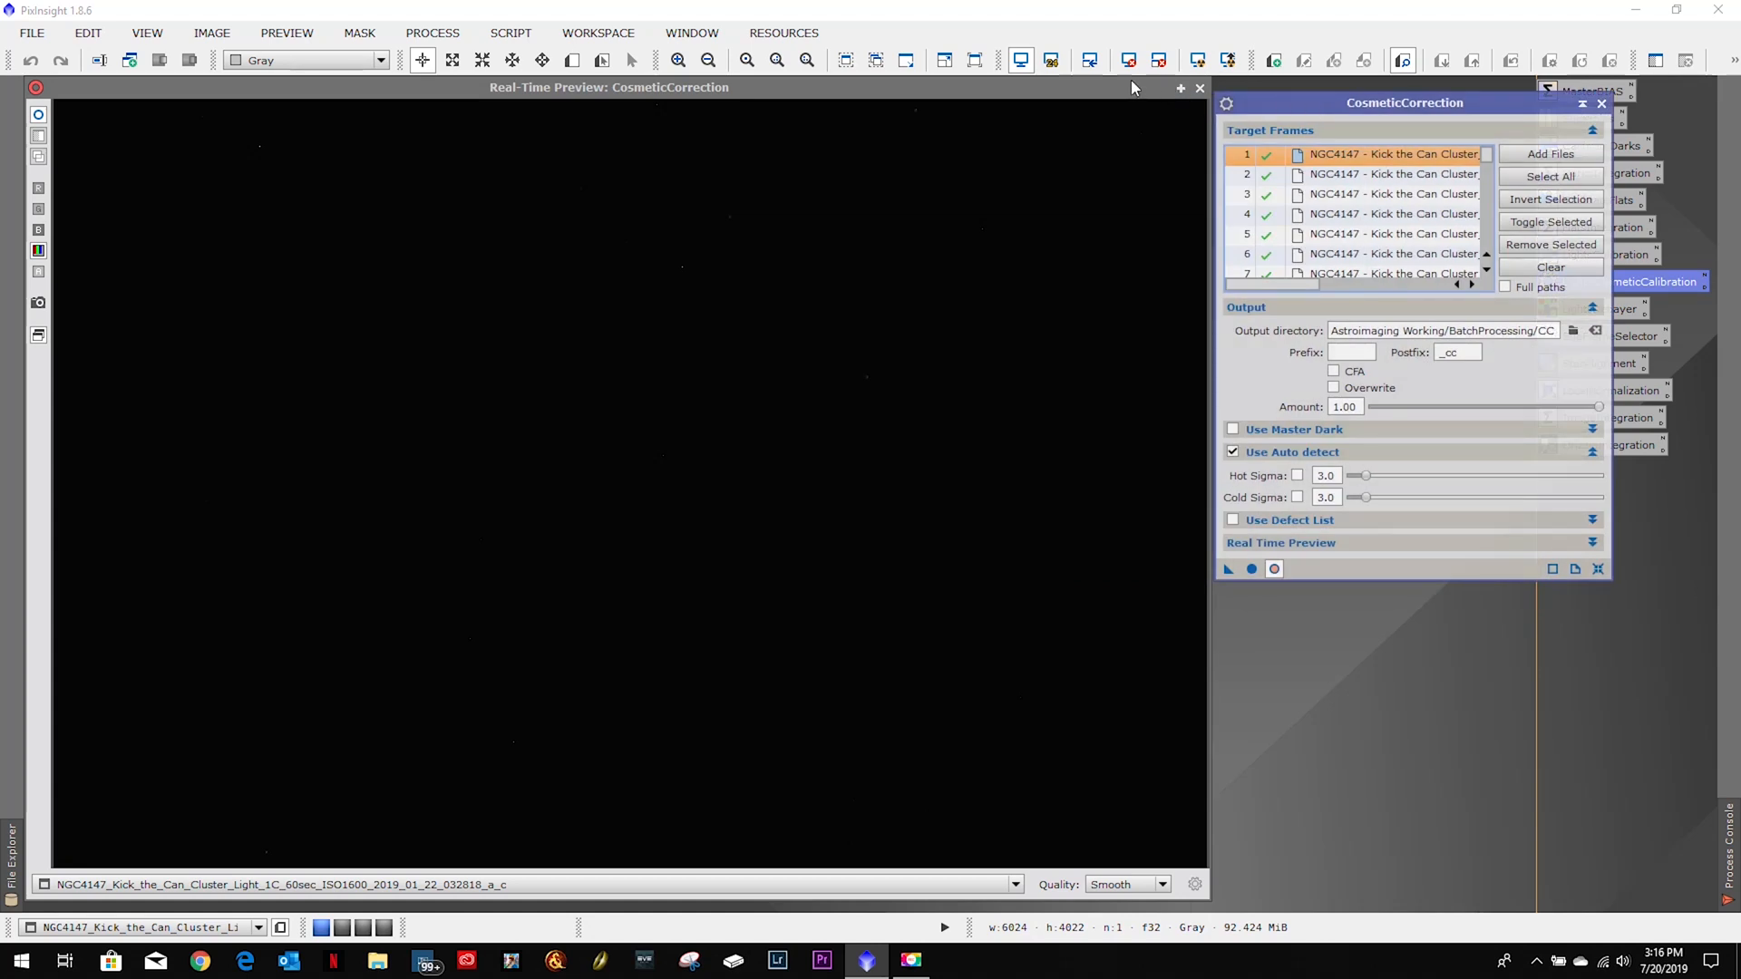
# Auto-stretch the previewed frame to inspect its stars, reset the stretch and widen the preview.
pyautogui.click(1199, 60)
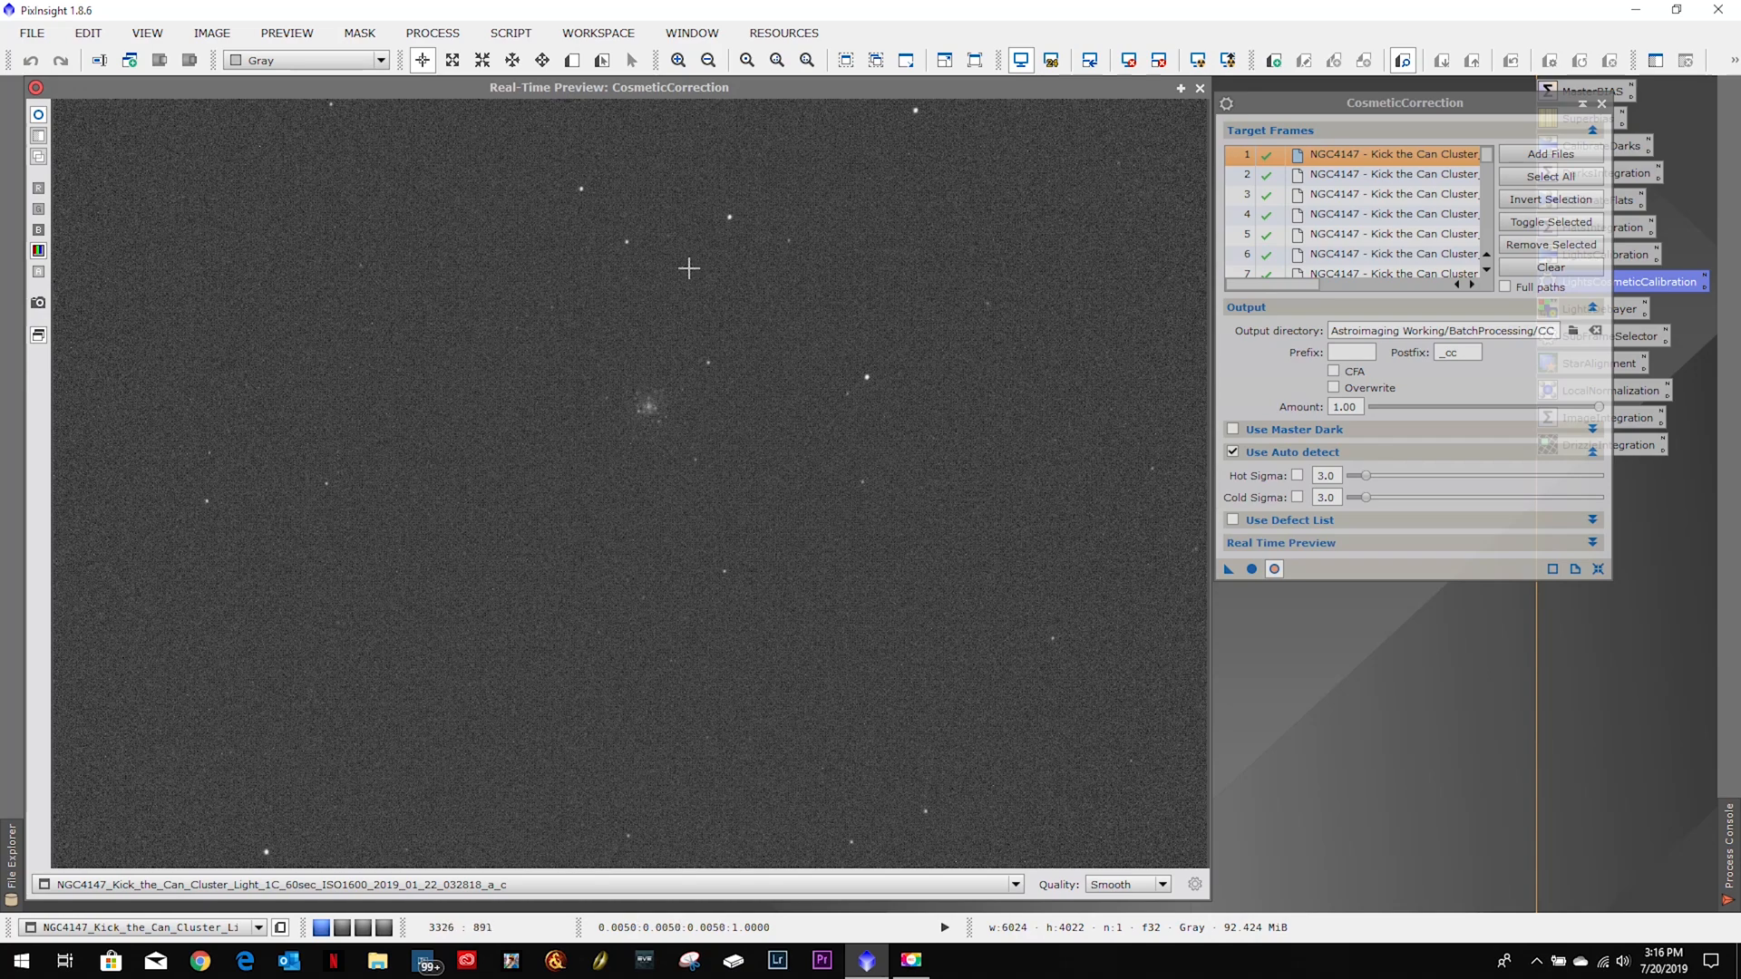
pyautogui.click(1129, 60)
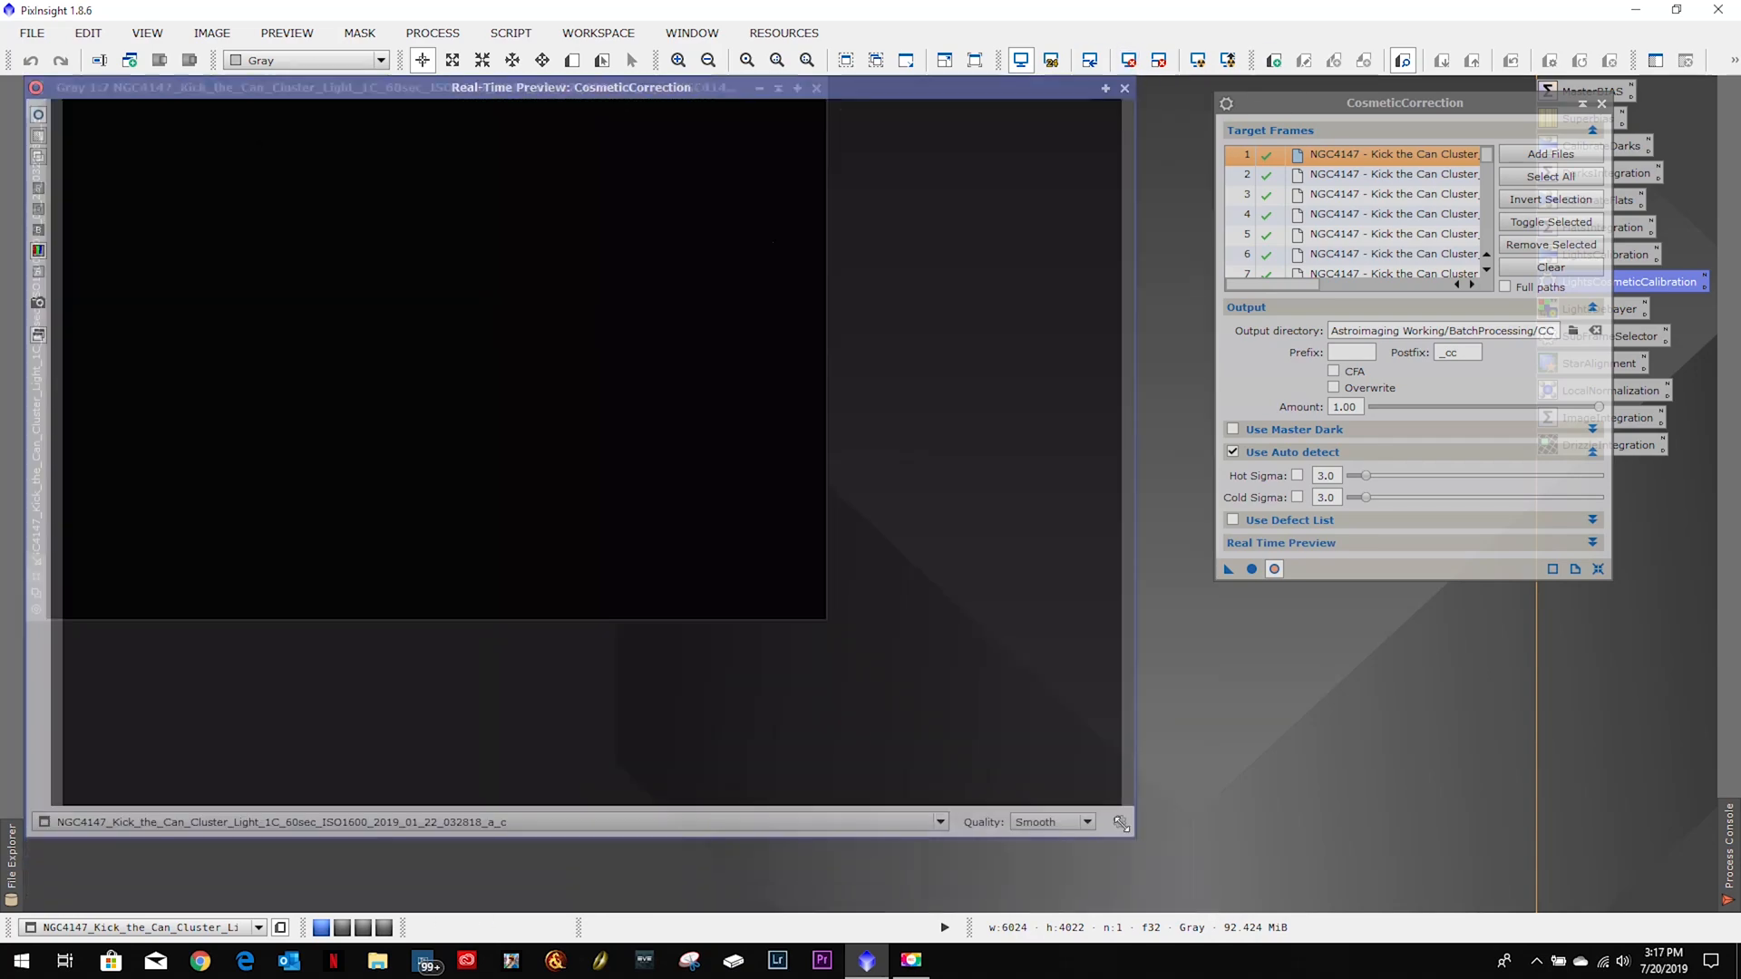
pyautogui.moveTo(1218, 903); pyautogui.dragTo(1306, 911)
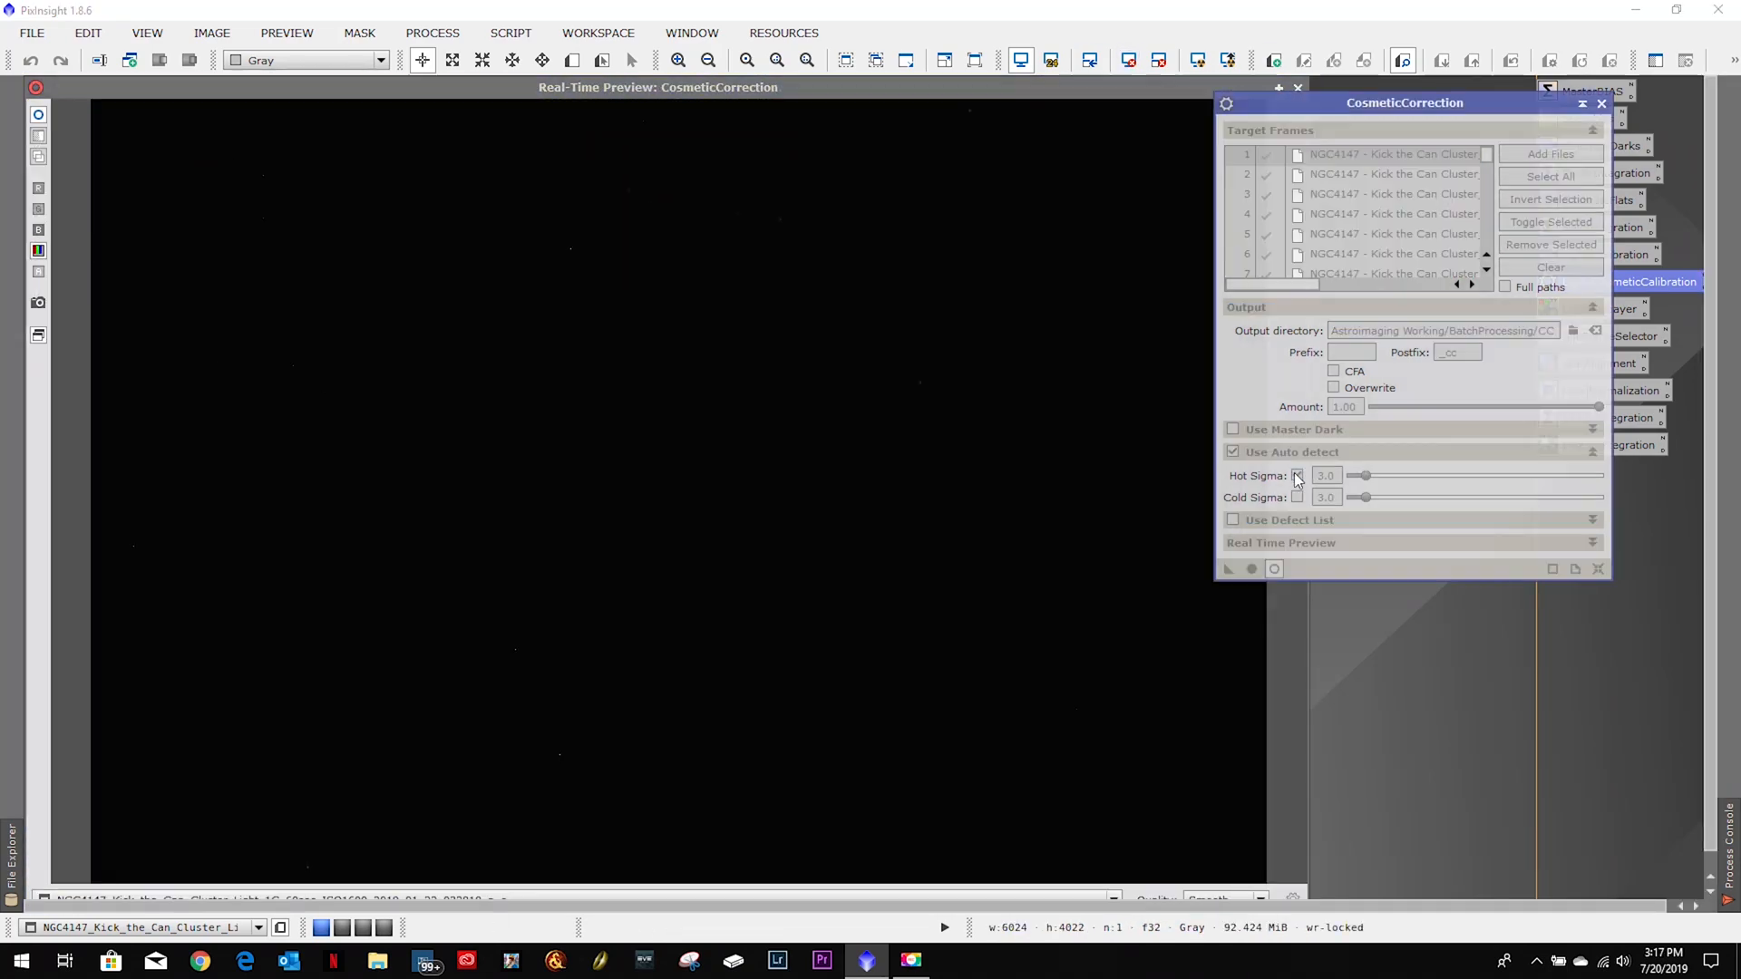
# Enable Hot Sigma detection at 3.0, comparing the preview with it off and on, and close the preview and the frame.
pyautogui.click(1298, 475)
pyautogui.moveTo(1365, 476)
pyautogui.mouseDown()
pyautogui.moveTo(1432, 482)
pyautogui.moveTo(1366, 482)
pyautogui.mouseUp()
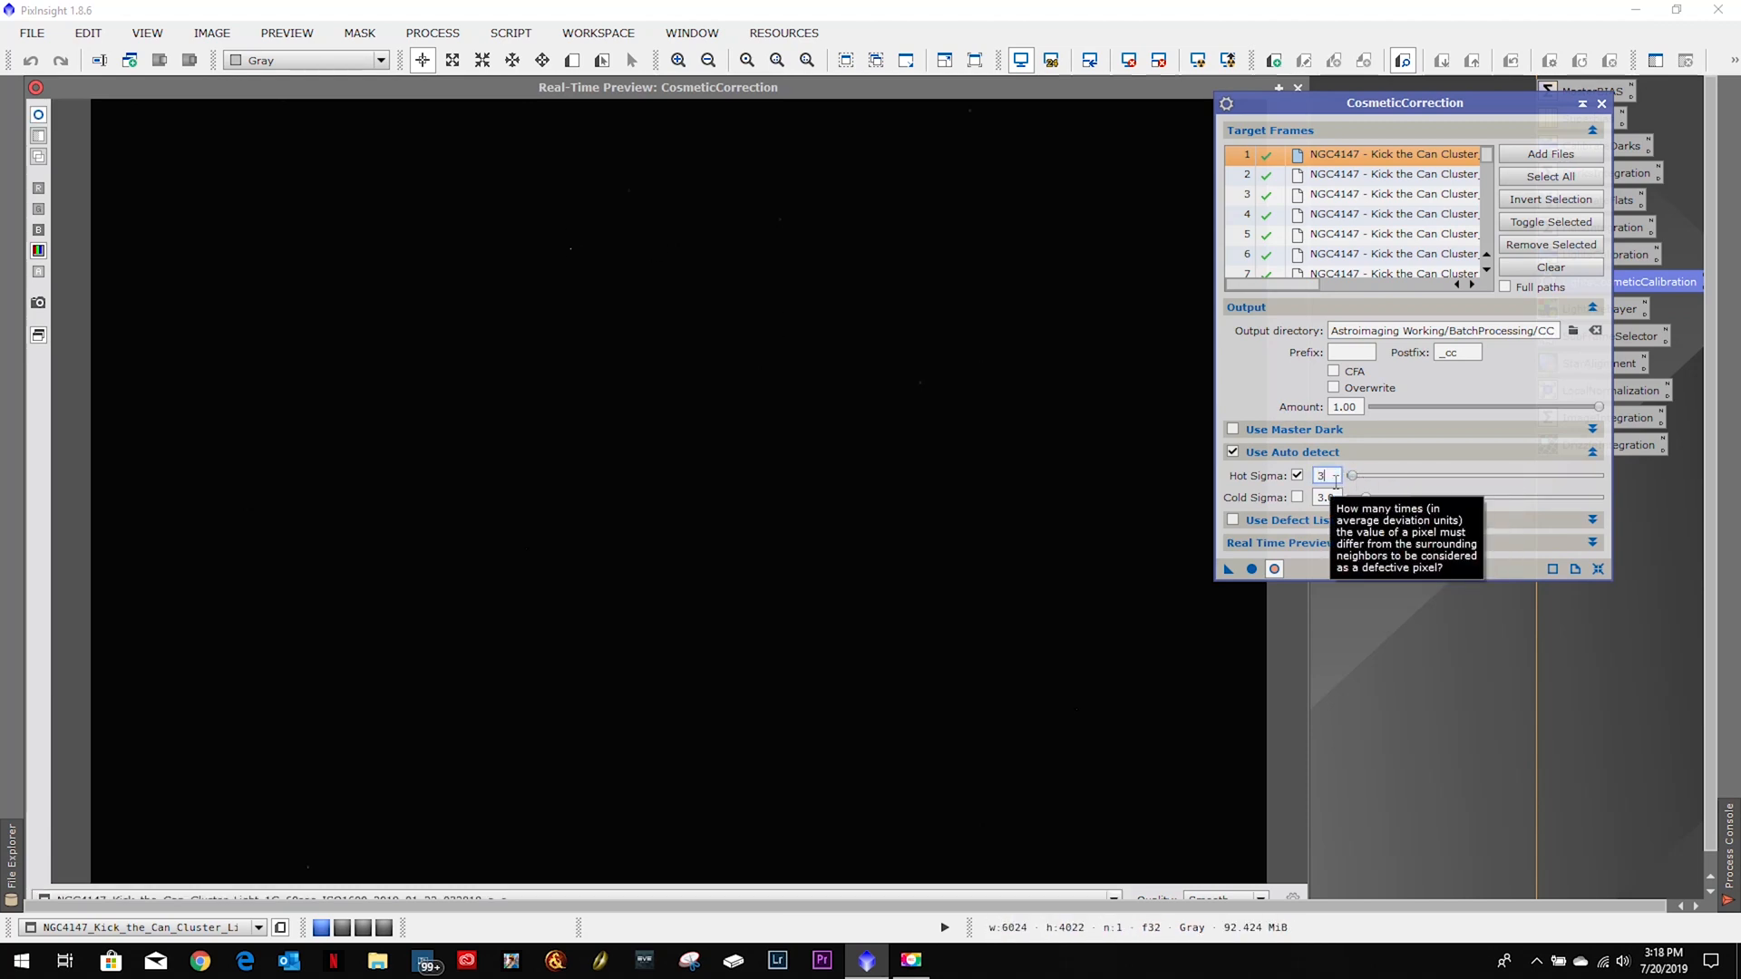
pyautogui.click(1298, 476)
pyautogui.click(1298, 476)
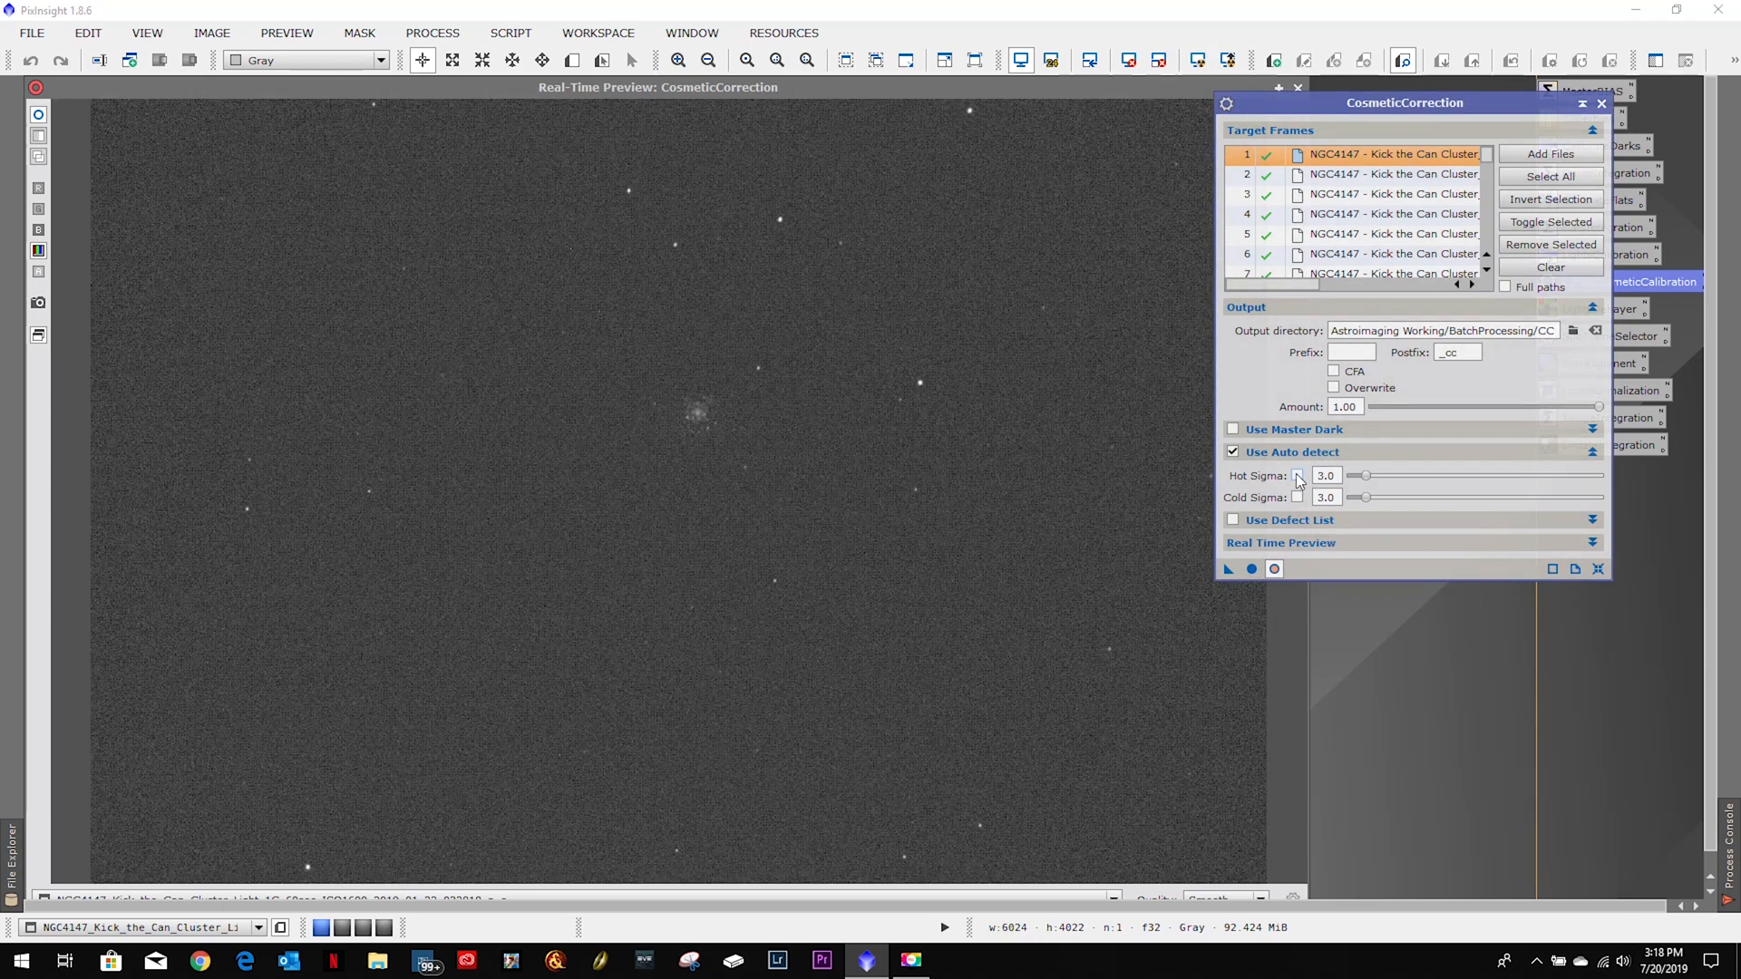
pyautogui.click(1274, 569)
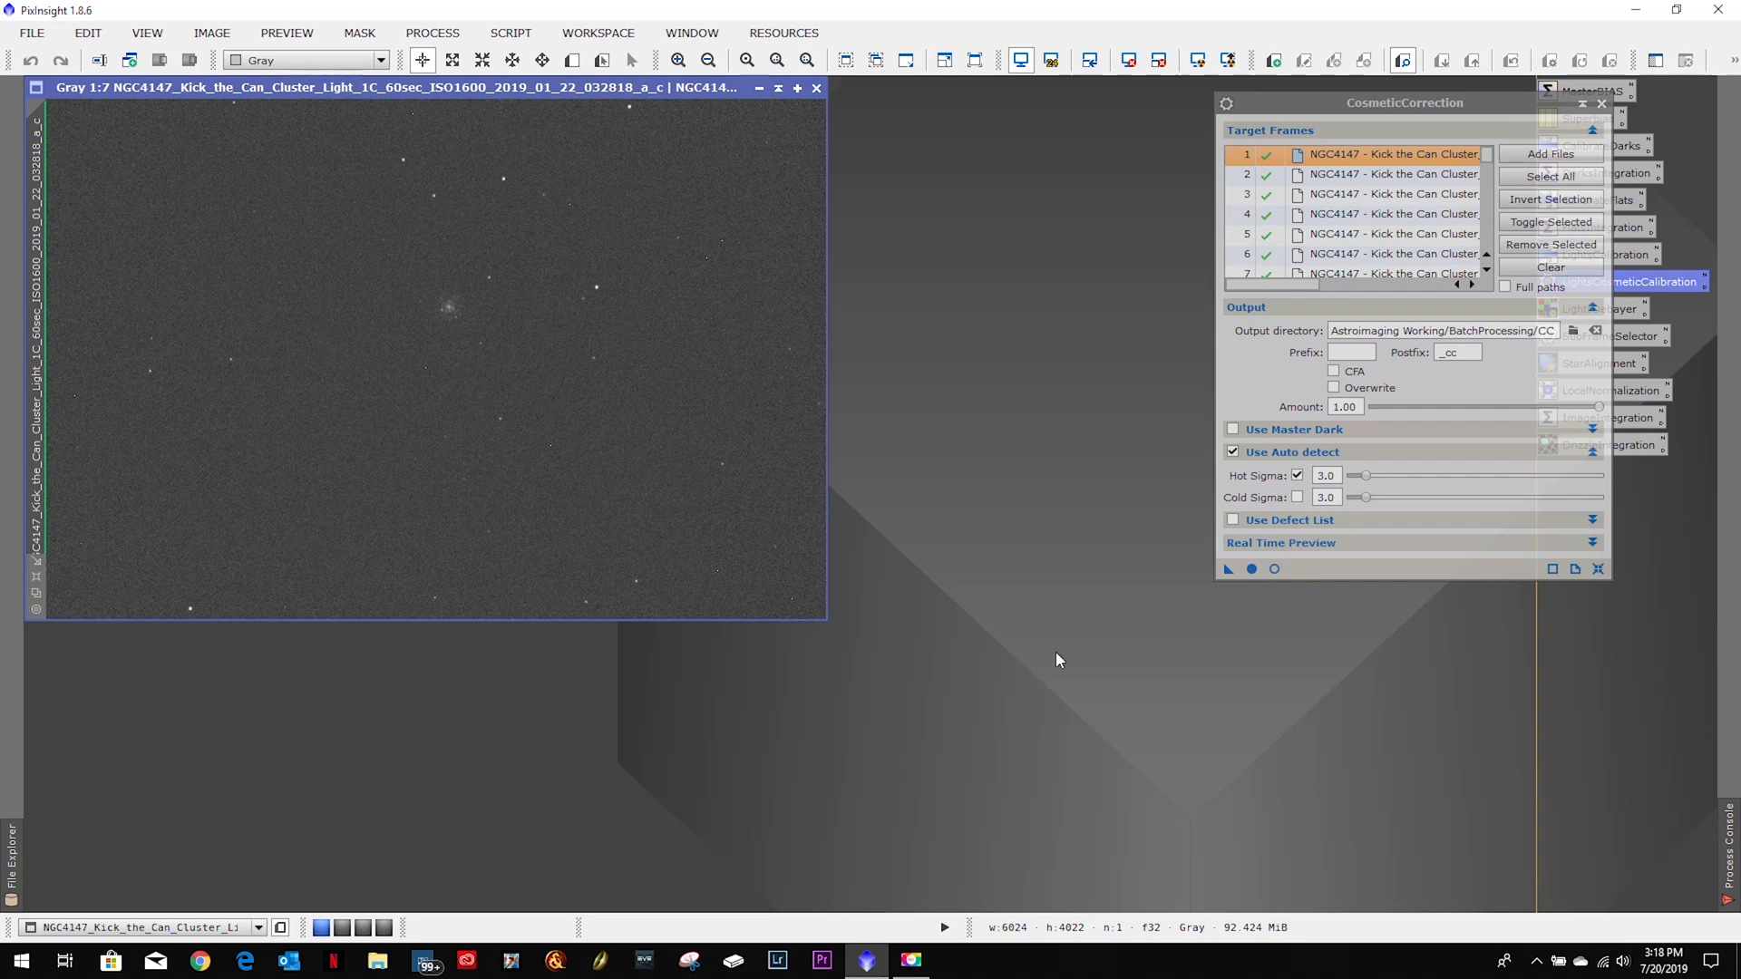
pyautogui.moveTo(1257, 95); pyautogui.dragTo(880, 111)
pyautogui.click(816, 87)
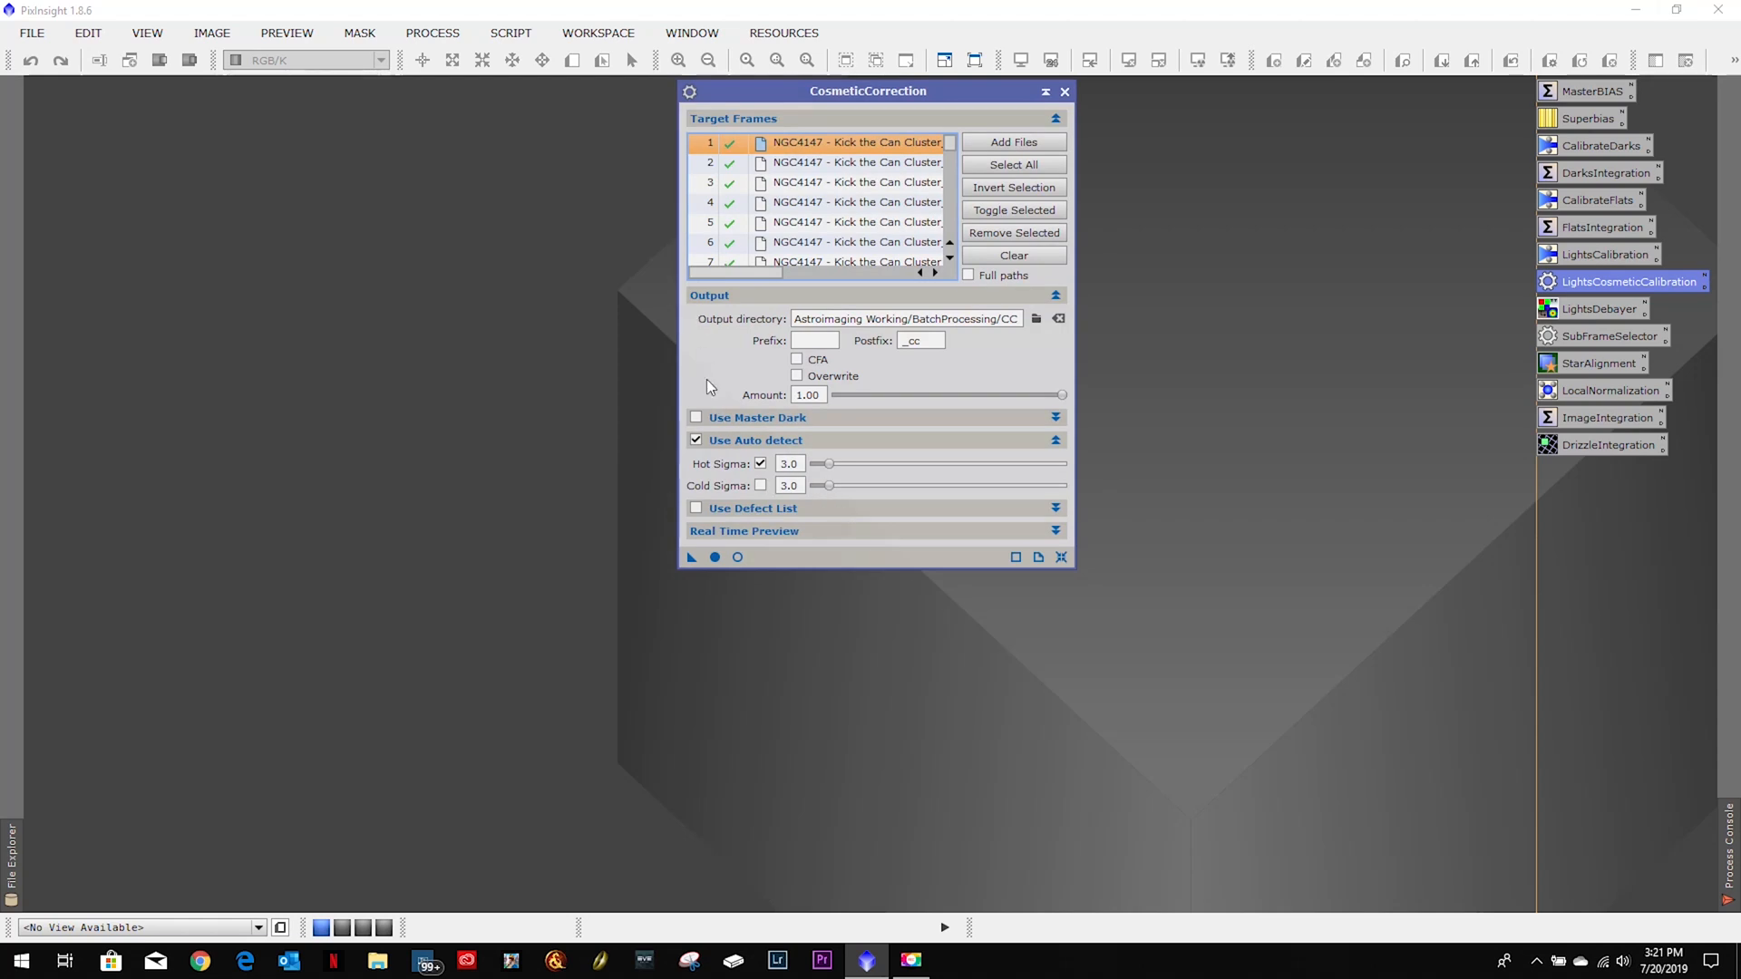
# Look over the Use Master Dark settings and reopen the first target frame in a real-time preview.
pyautogui.click(763, 417)
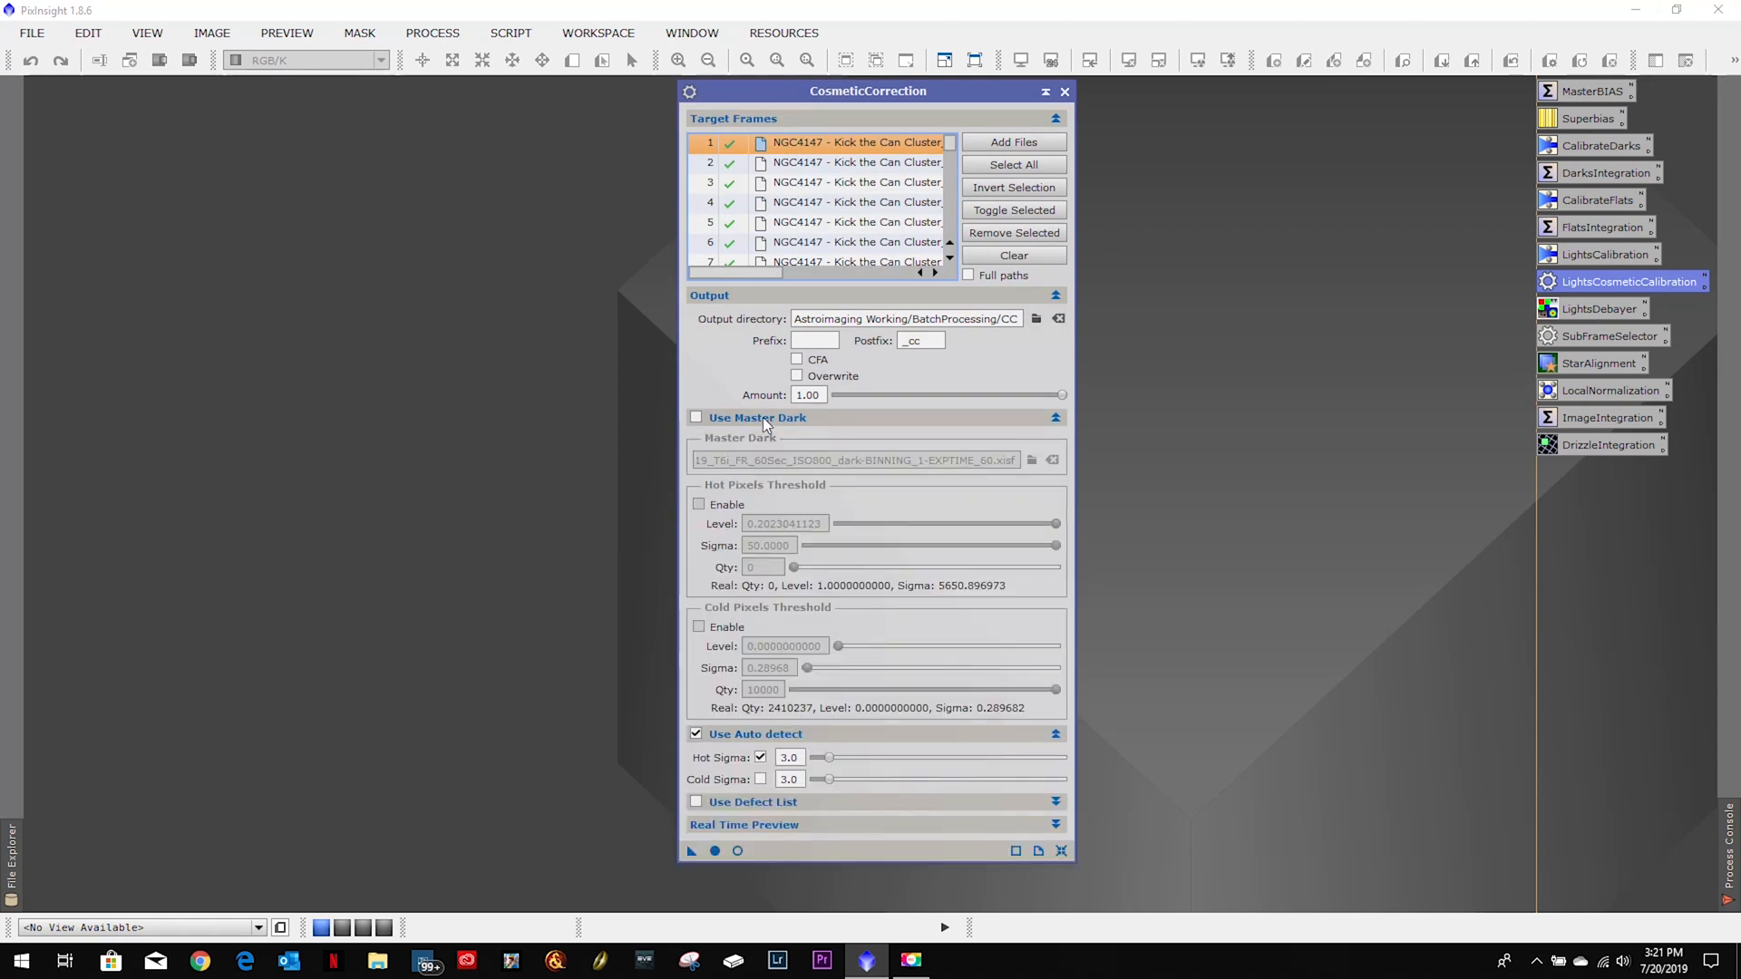
pyautogui.click(764, 417)
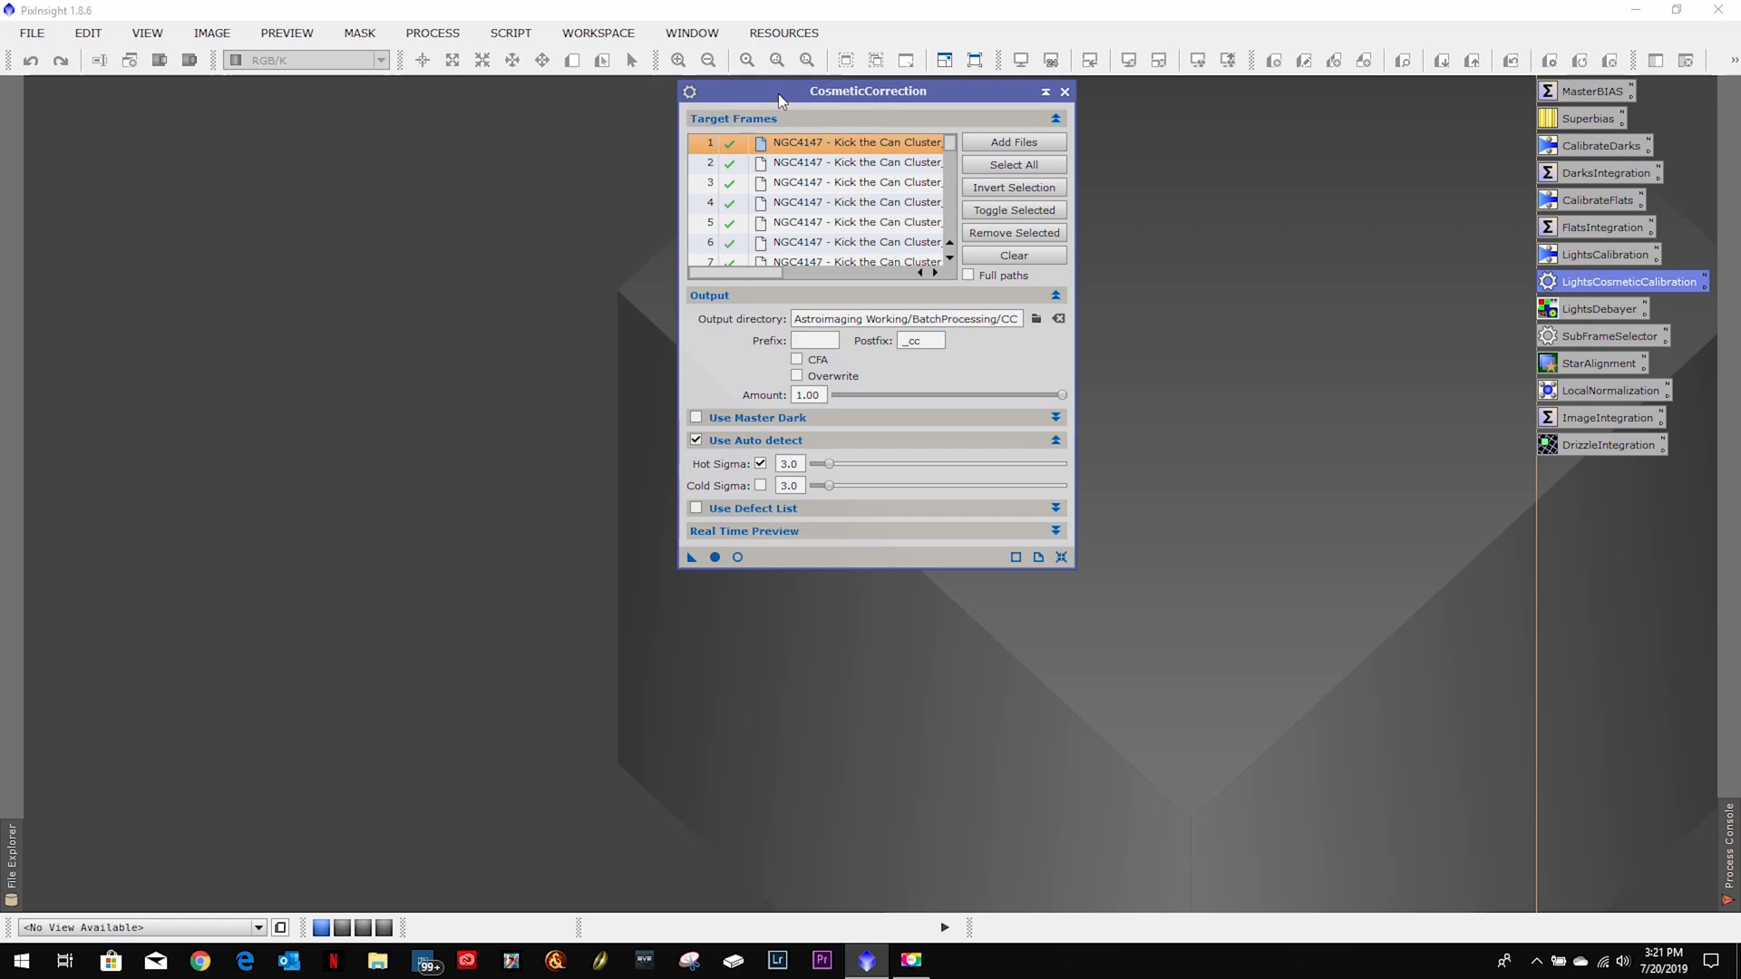
pyautogui.moveTo(778, 95); pyautogui.dragTo(1135, 100)
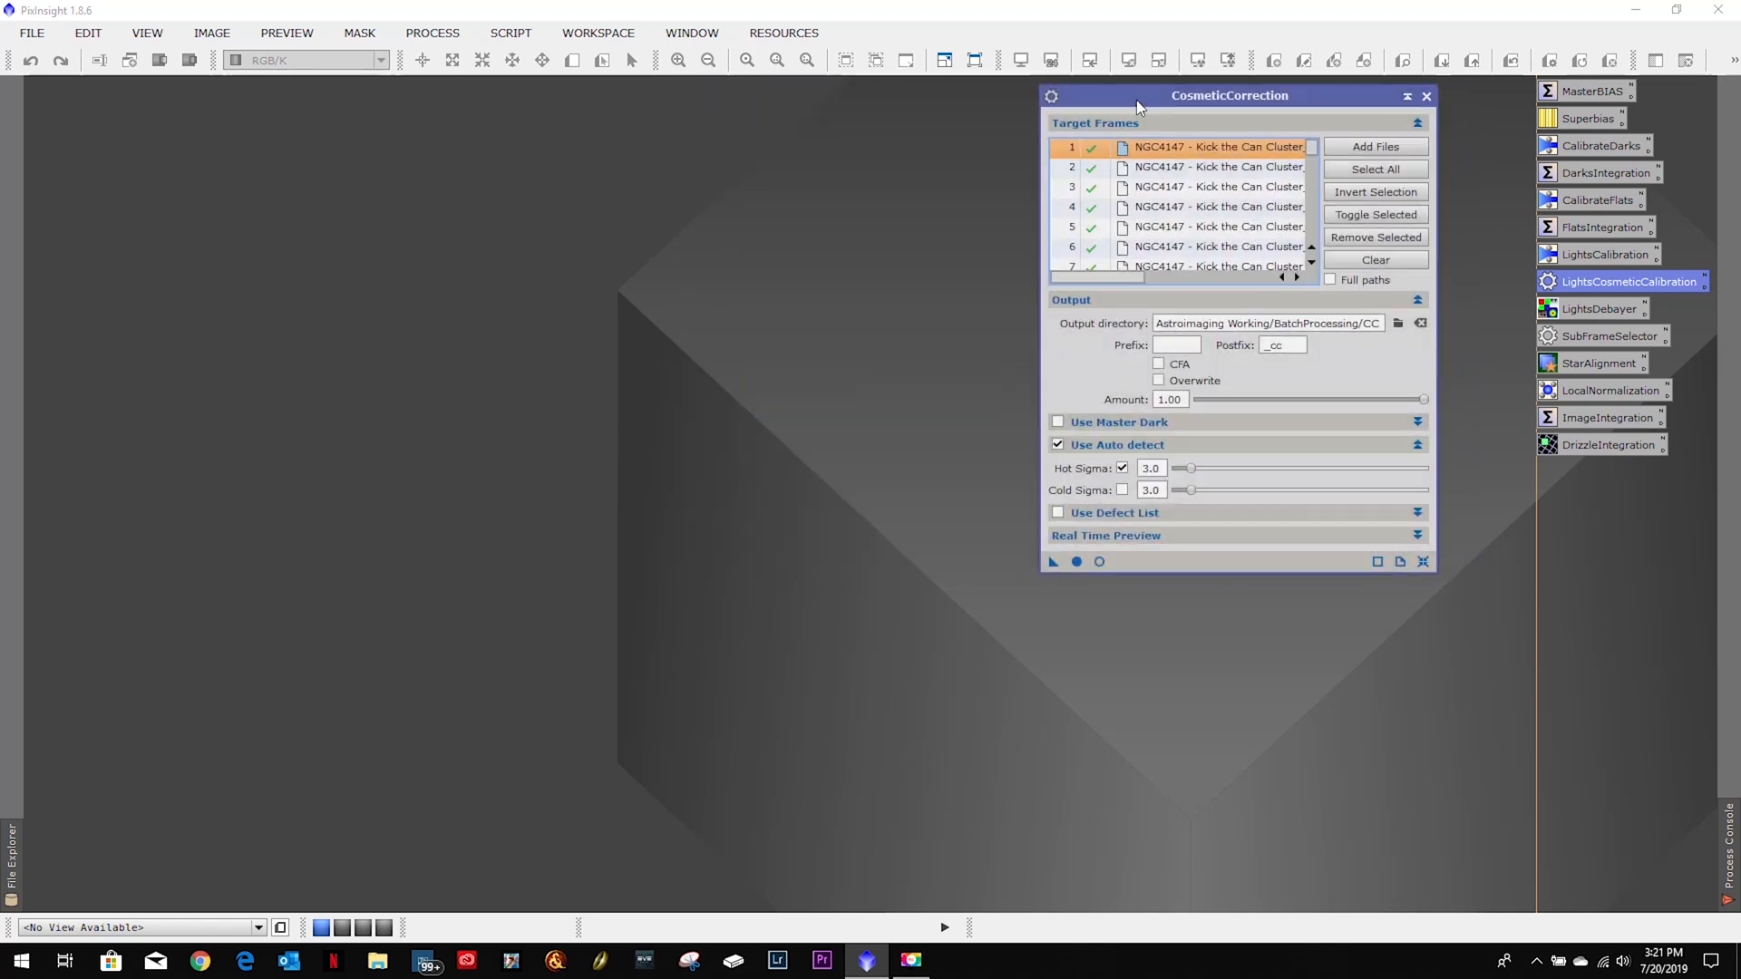
pyautogui.doubleClick(1164, 145)
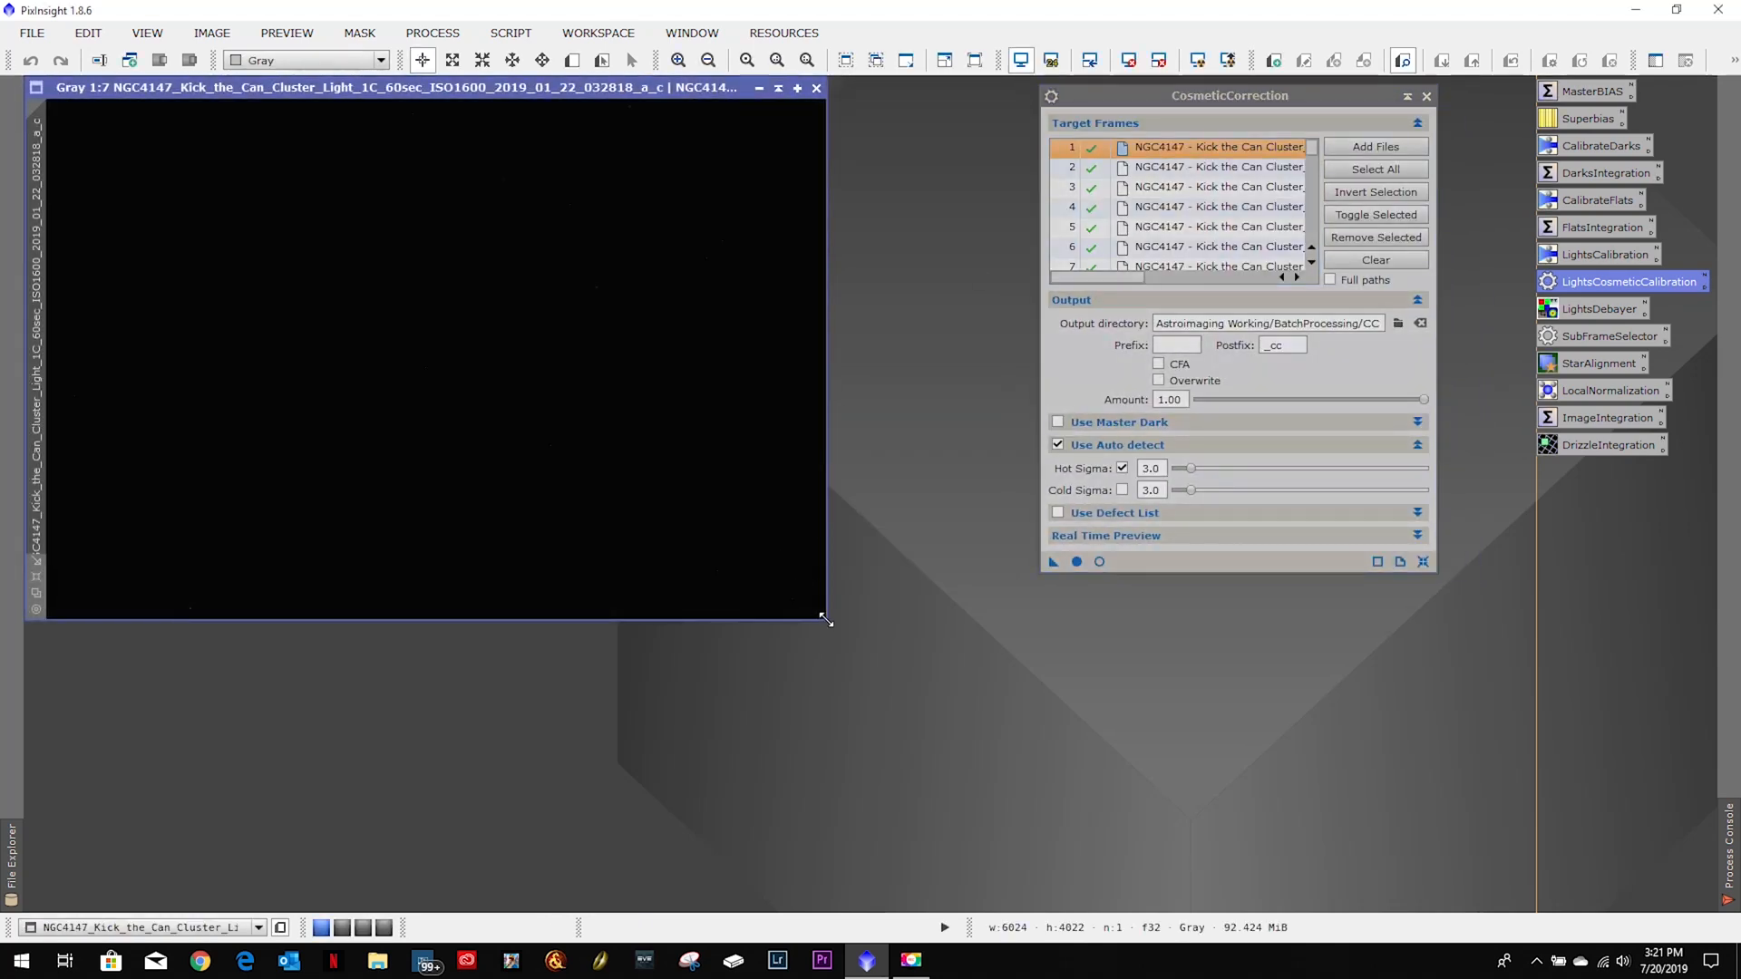
pyautogui.click(1099, 561)
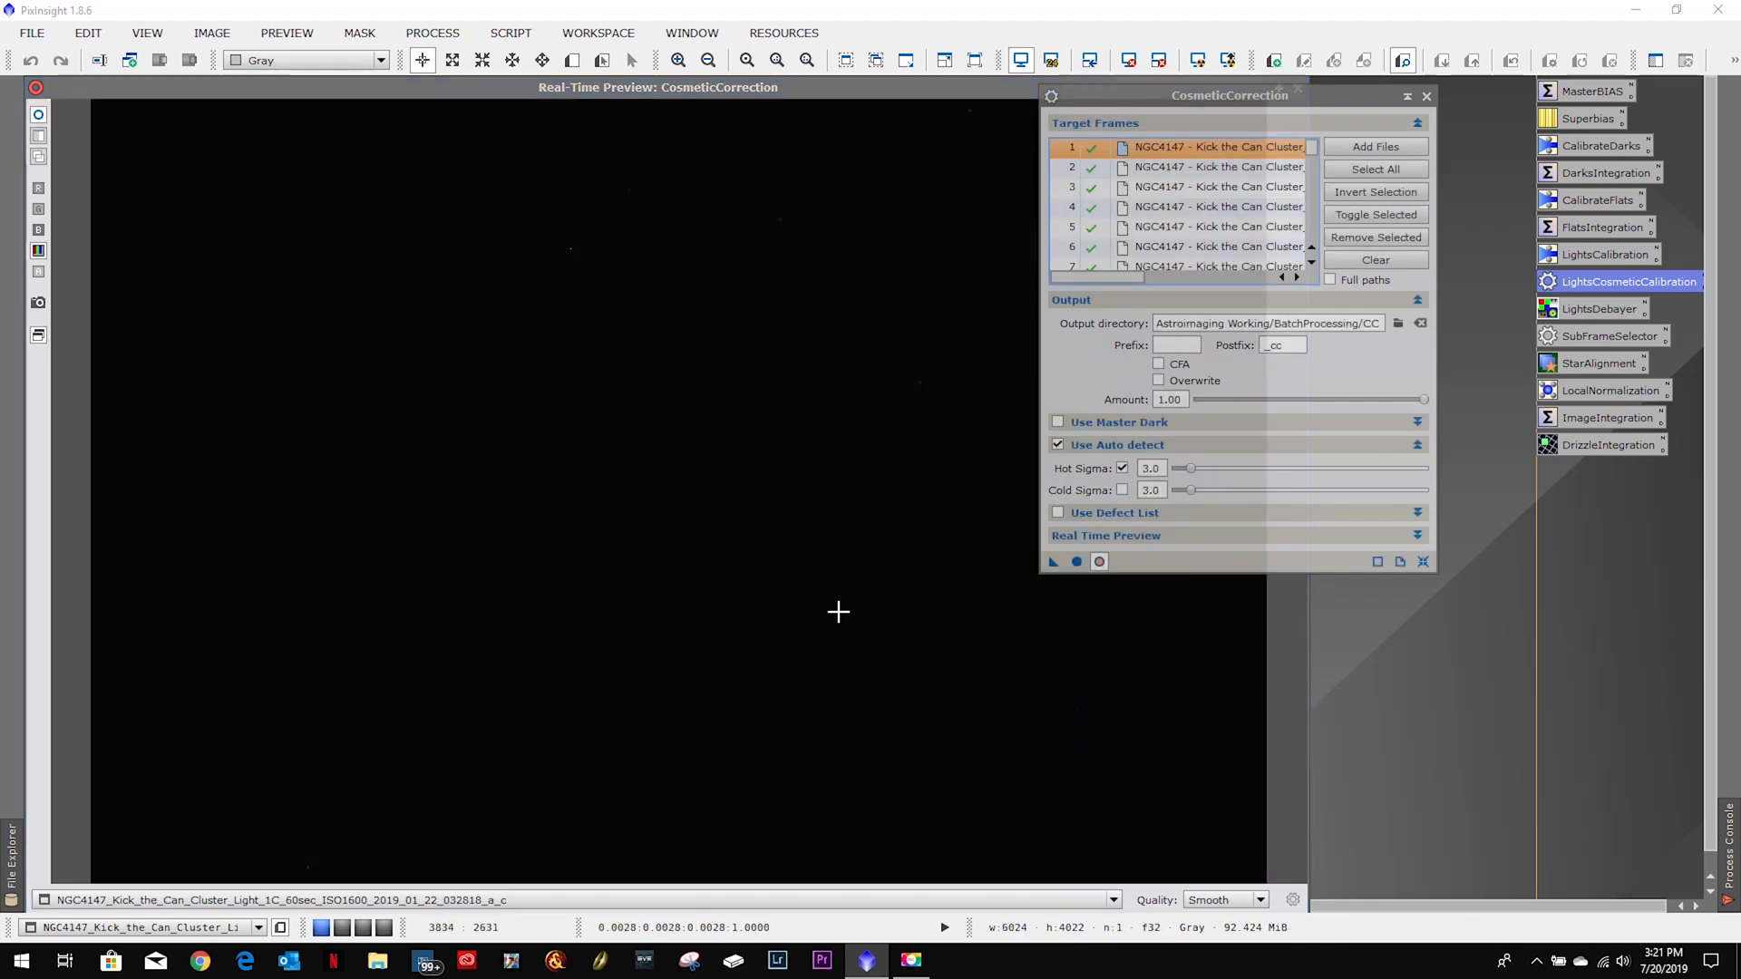
# Compare the preview with Hot Sigma off and on, set Hot Sigma to 4.0 and end the preview.
pyautogui.click(1124, 468)
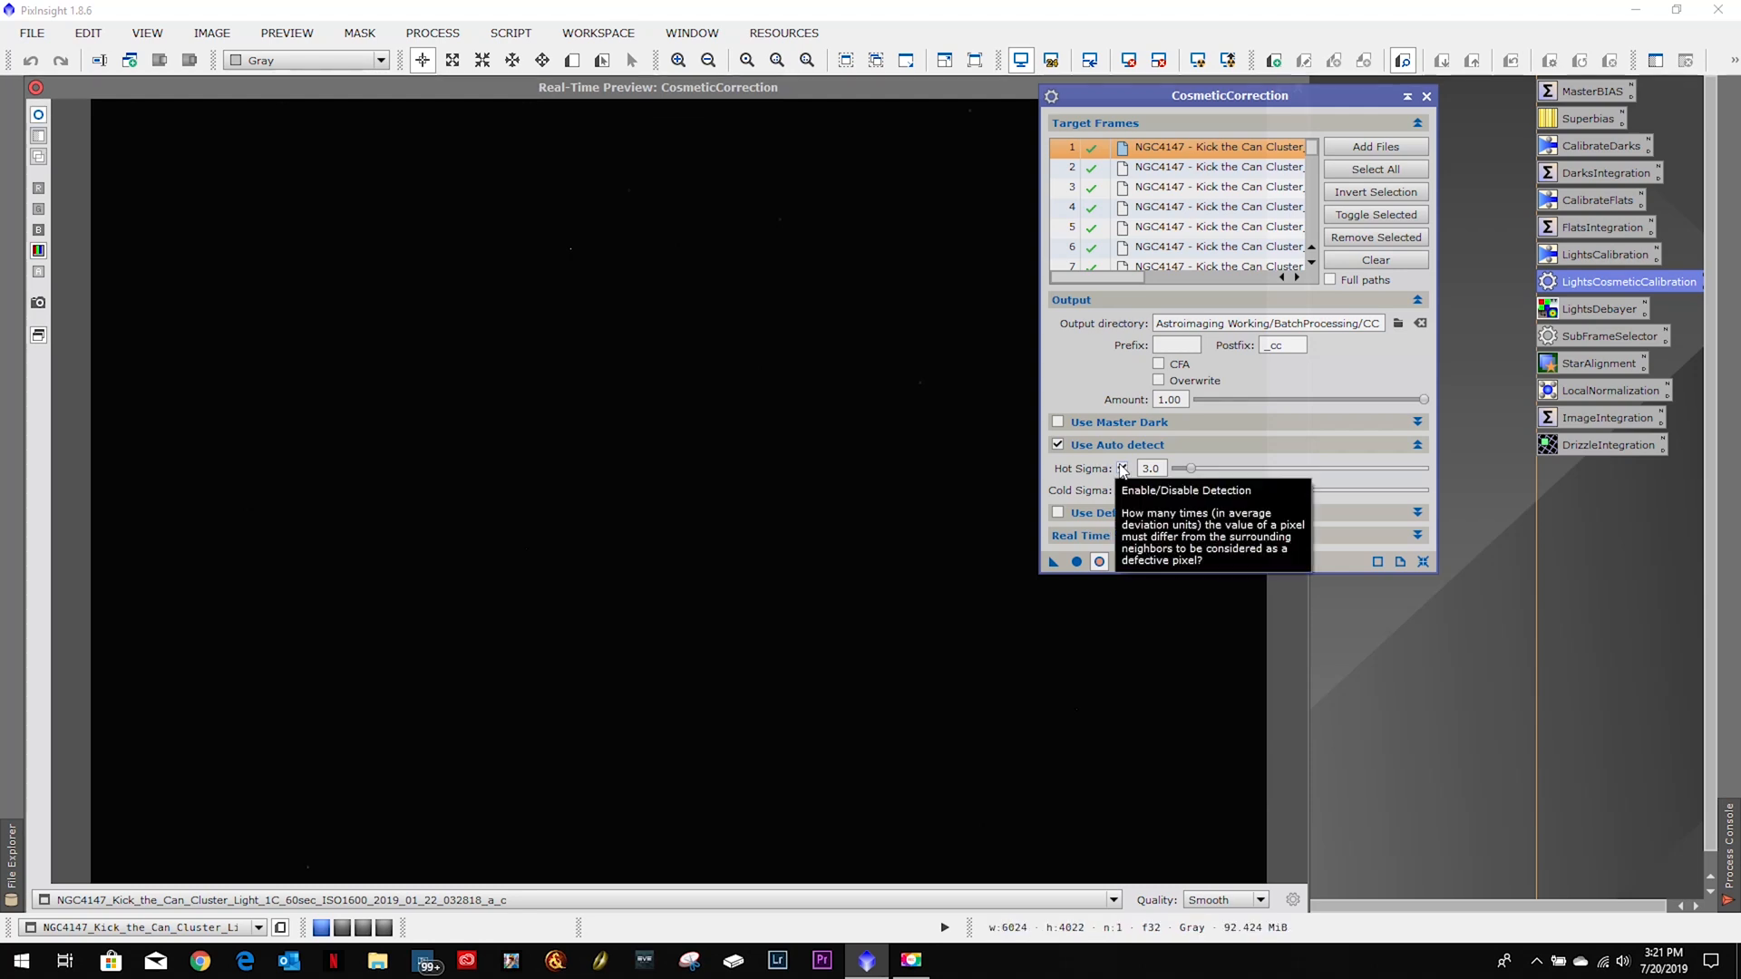
pyautogui.click(1123, 468)
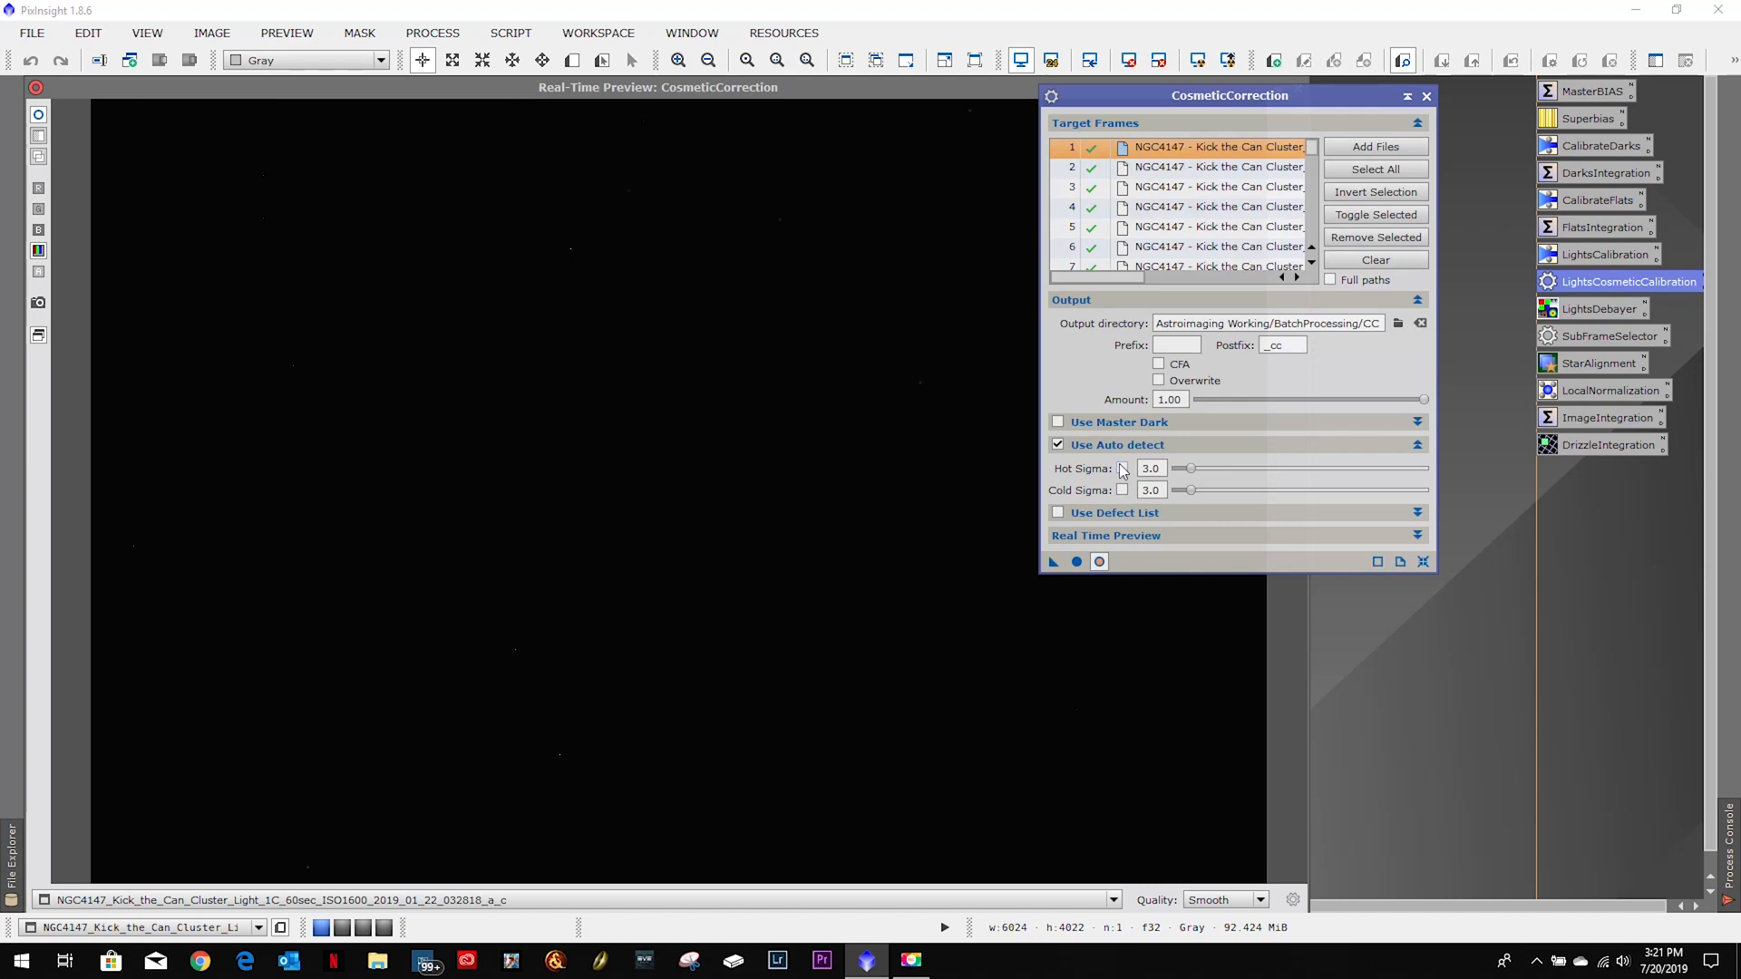
pyautogui.click(1124, 468)
pyautogui.doubleClick(1151, 468)
pyautogui.write('10')
pyautogui.press('Return')
pyautogui.press('Return')
pyautogui.click(1099, 562)
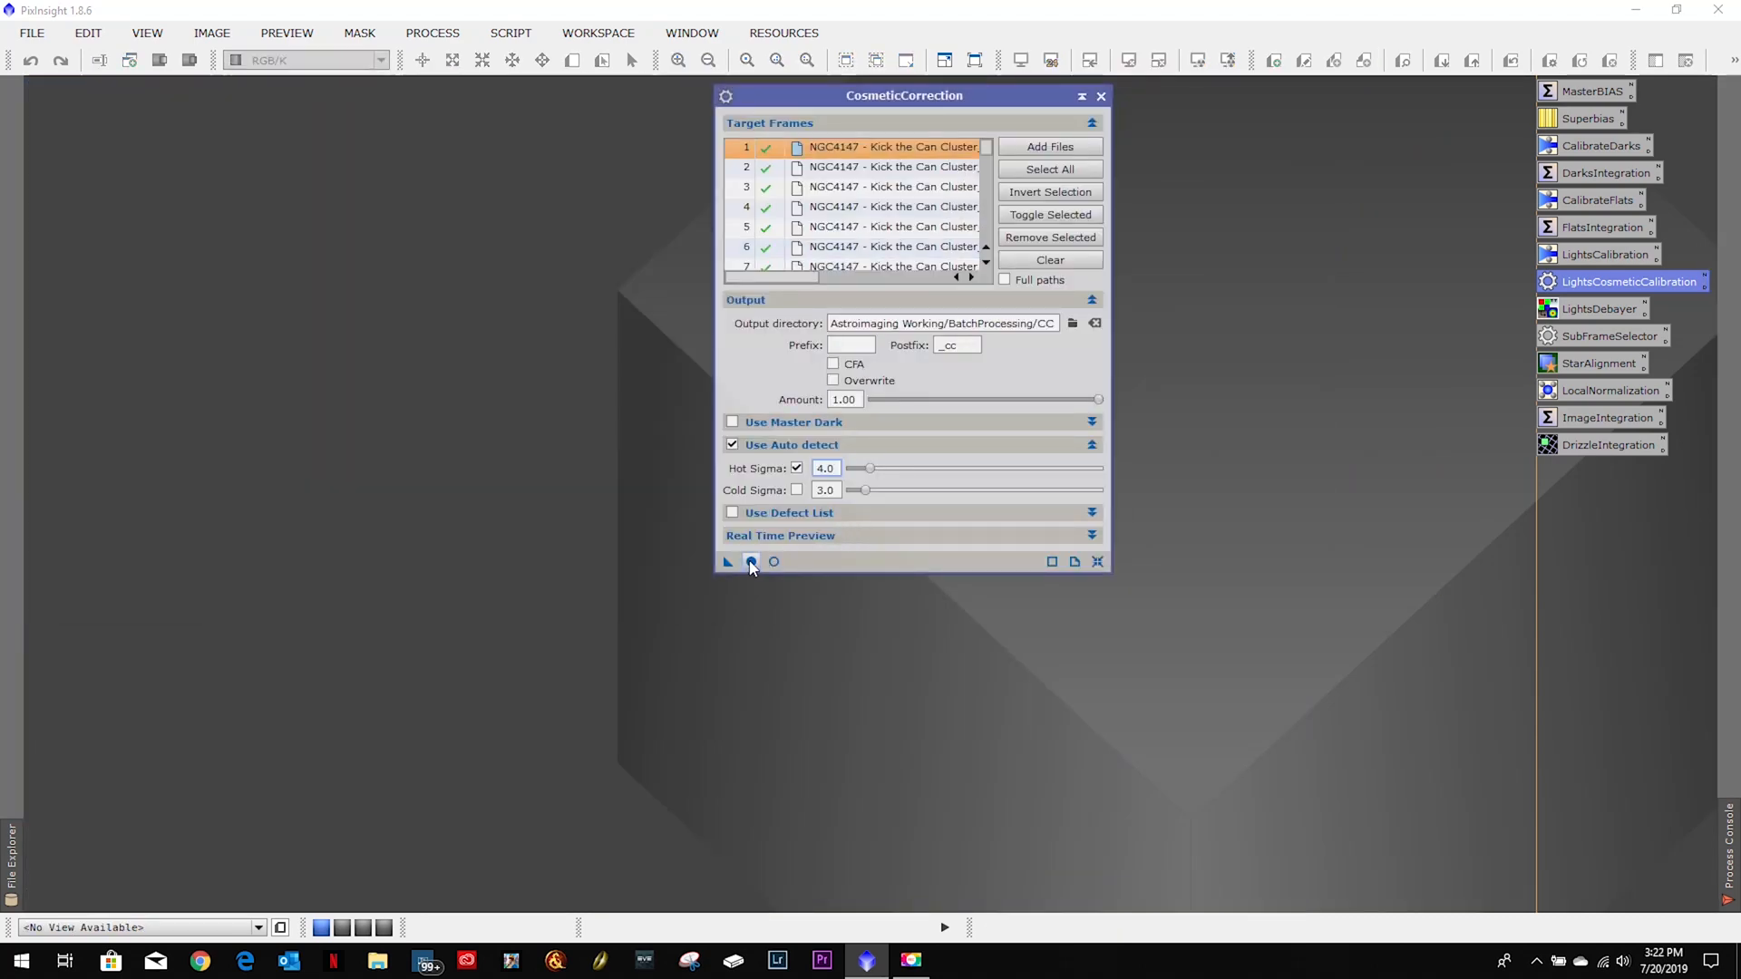
# Start the cosmetic correction on all target frames and abort the running process.
pyautogui.click(750, 561)
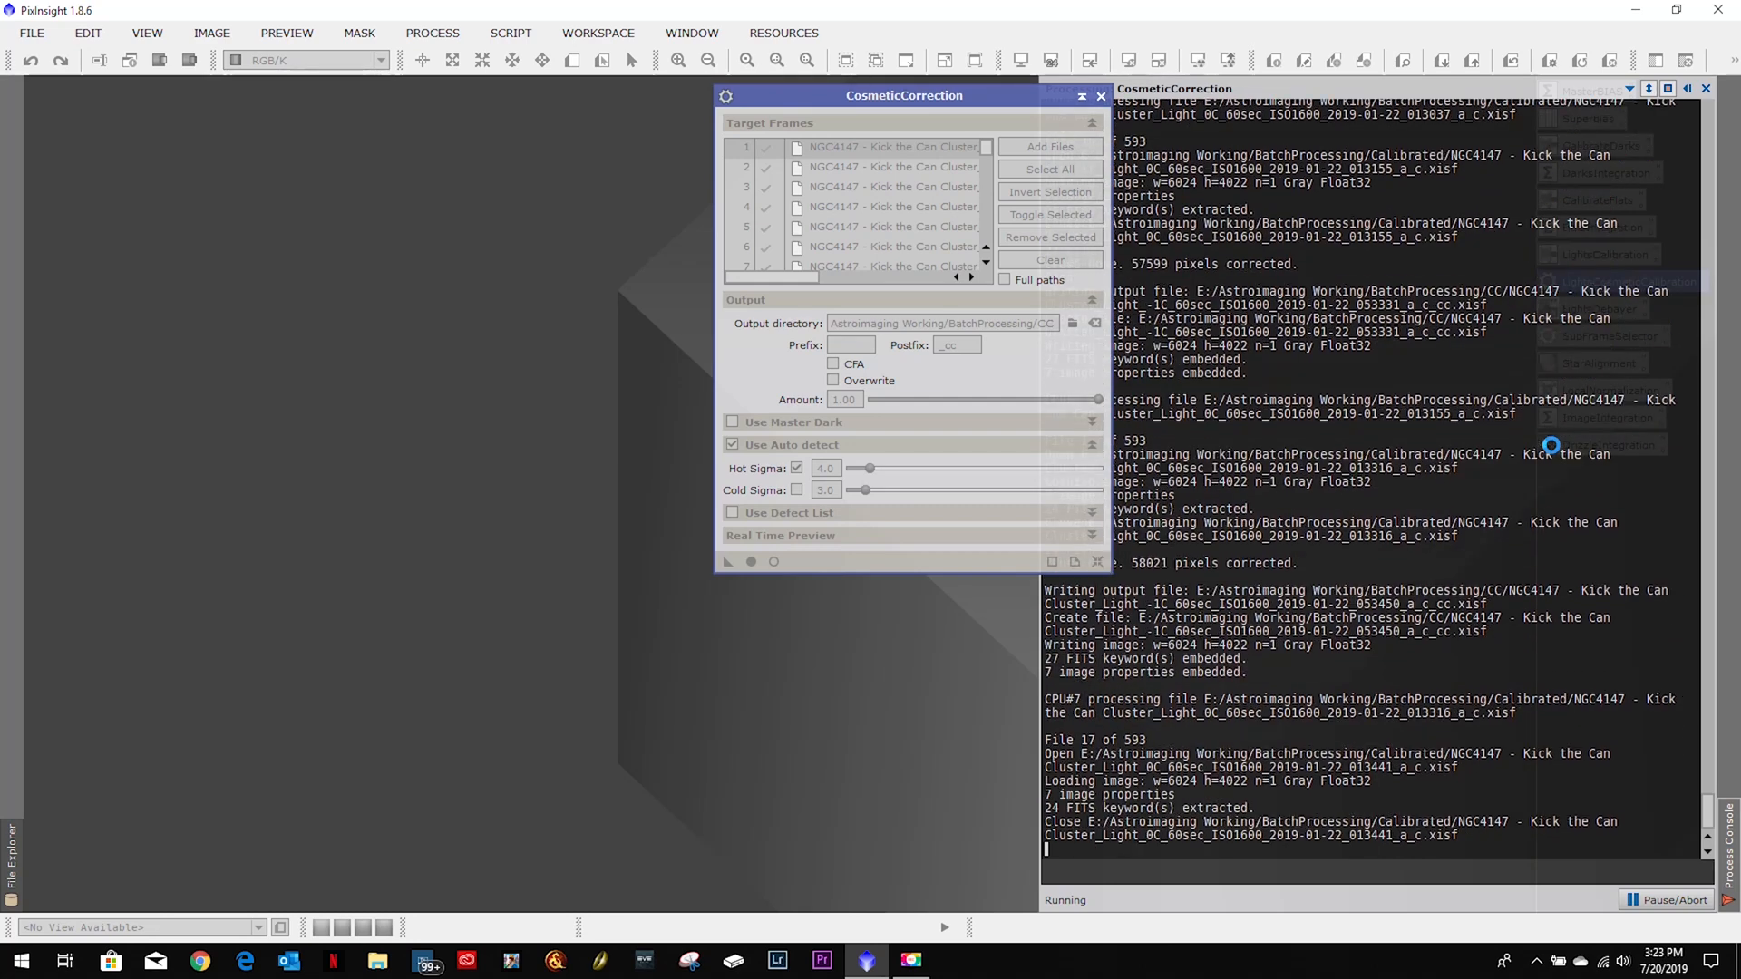
pyautogui.click(1649, 899)
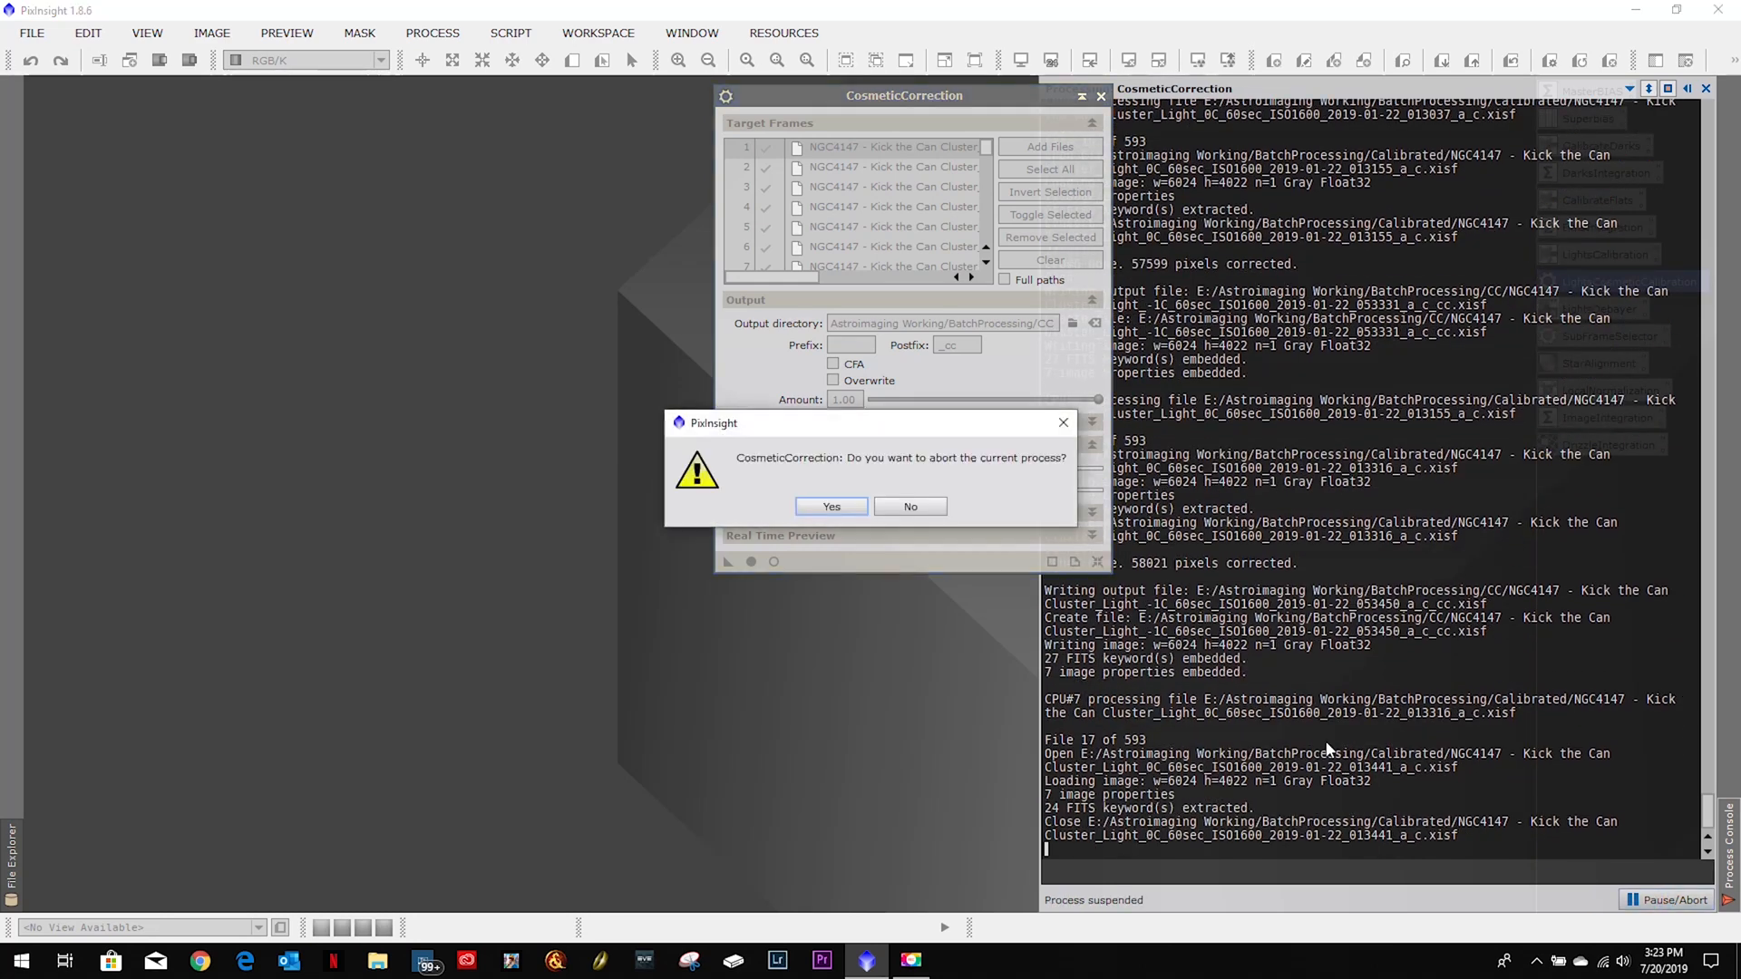
pyautogui.click(830, 506)
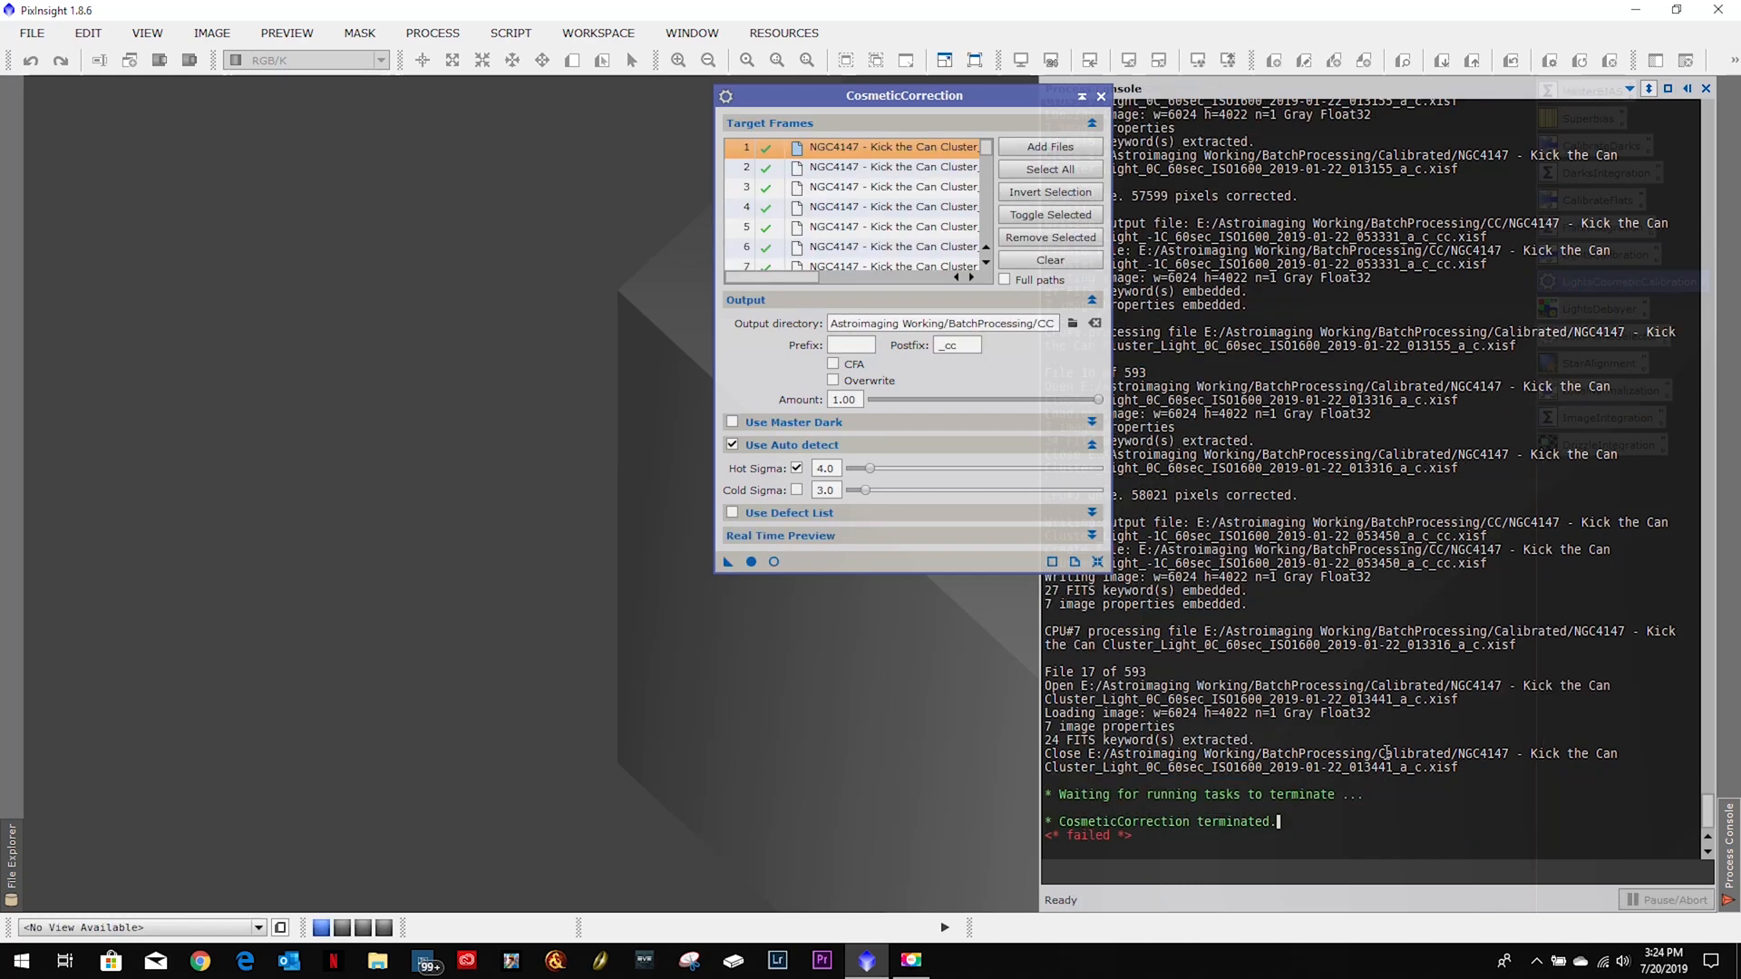
# Open the first target frame again in the real-time preview with the process dialog beside it.
pyautogui.doubleClick(843, 147)
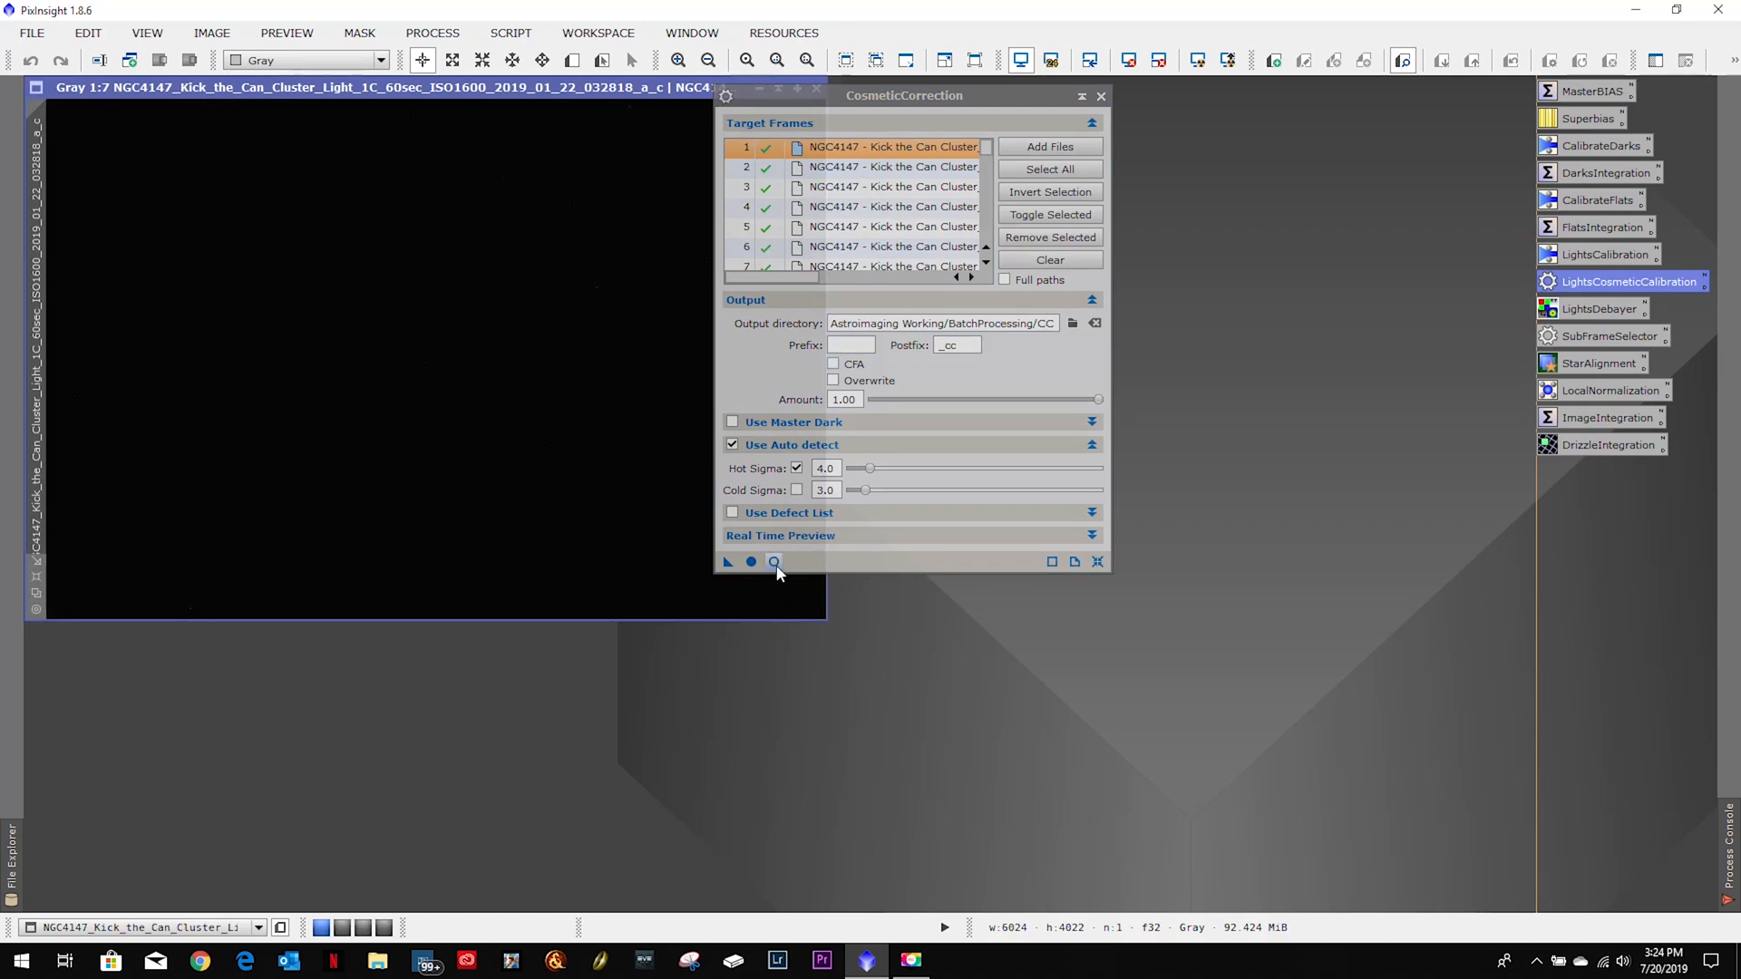
pyautogui.click(773, 561)
pyautogui.moveTo(903, 96); pyautogui.dragTo(1483, 97)
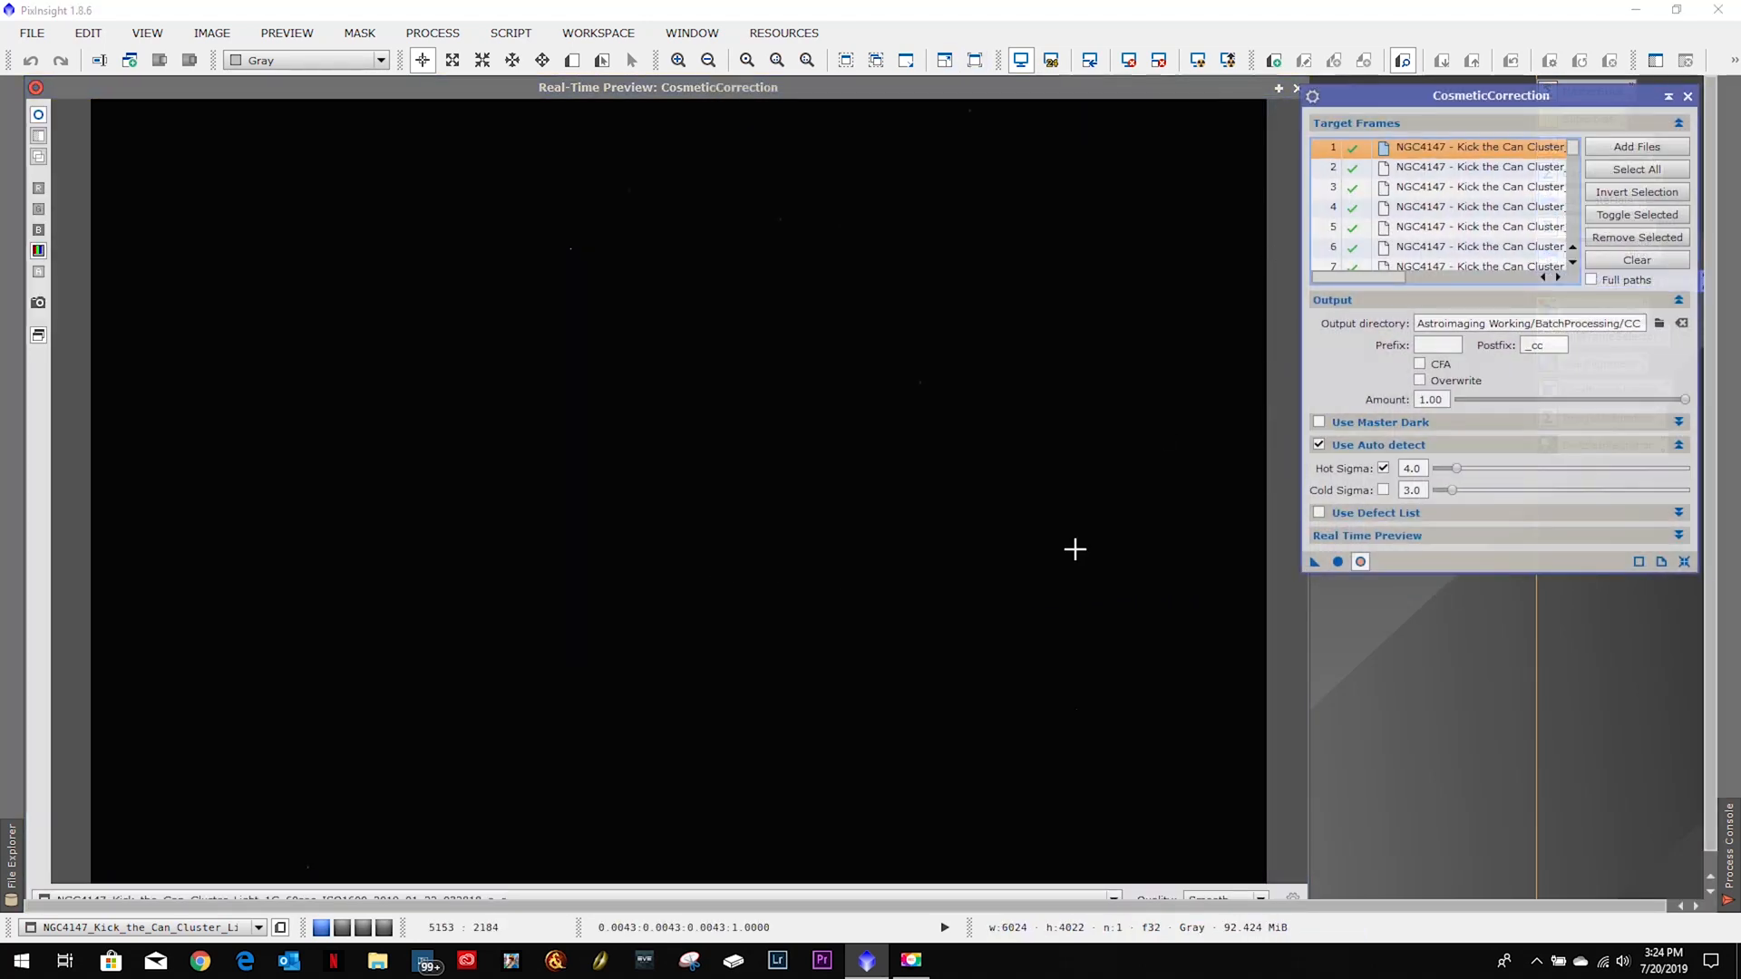
# Try a much higher Hot Sigma of 45 while watching the real-time preview.
pyautogui.click(1456, 469)
pyautogui.click(1641, 468)
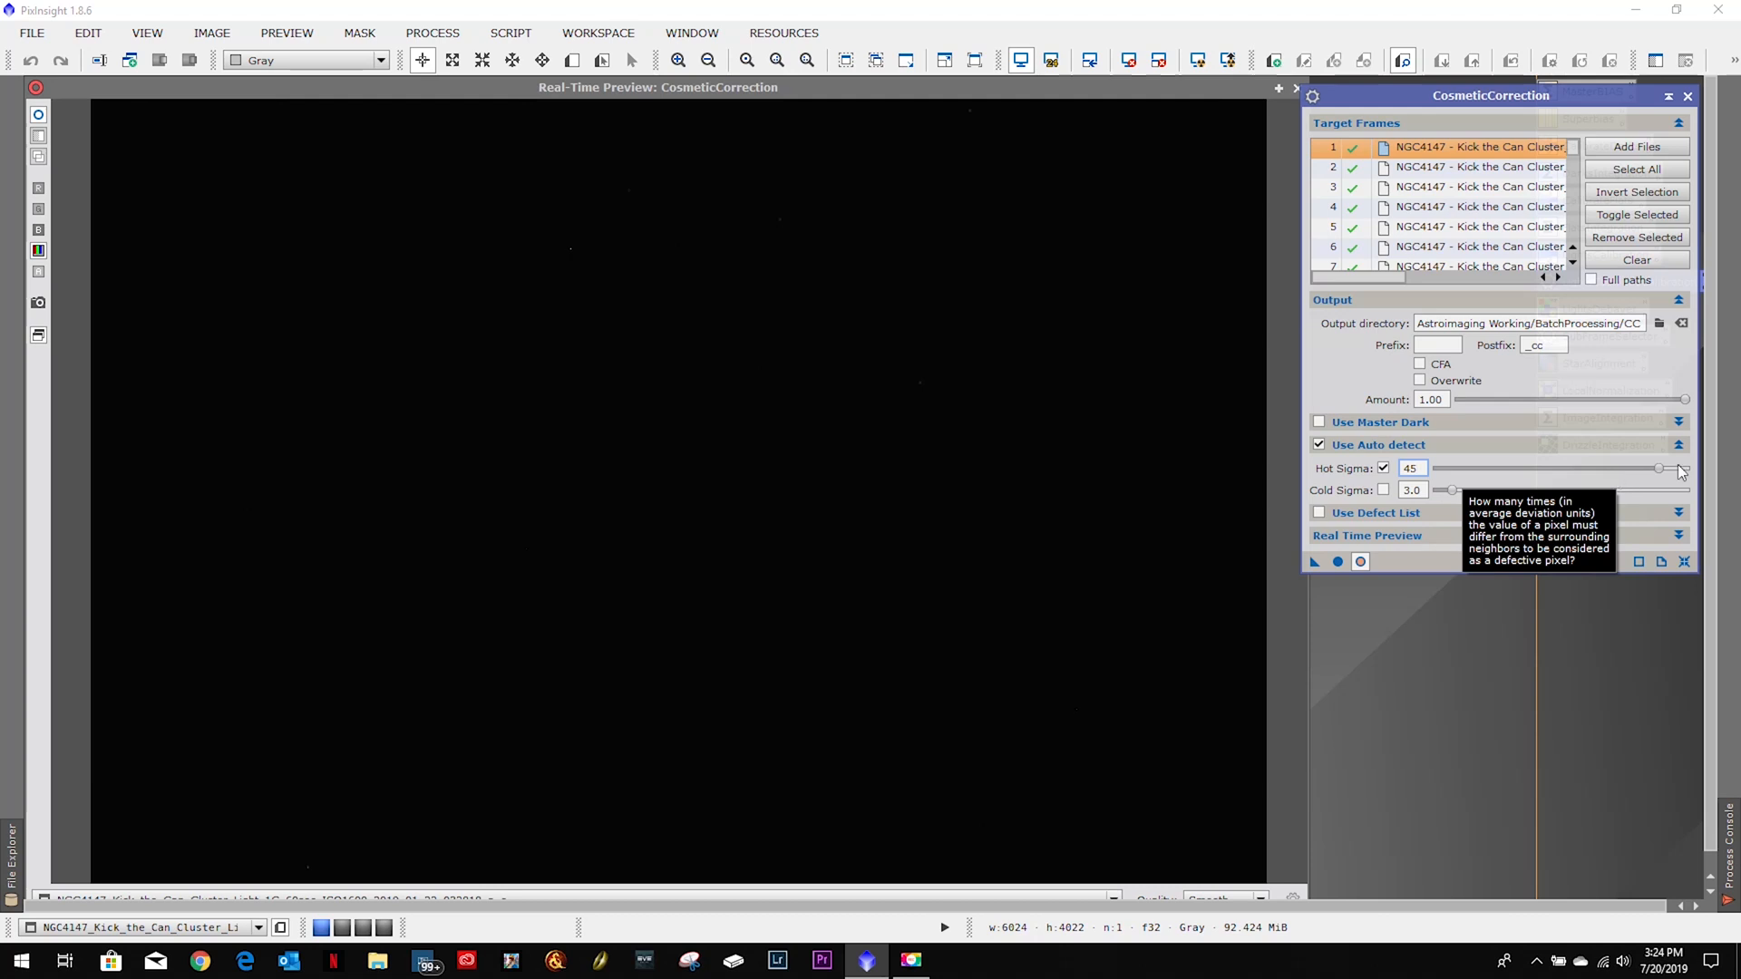
pyautogui.click(1659, 470)
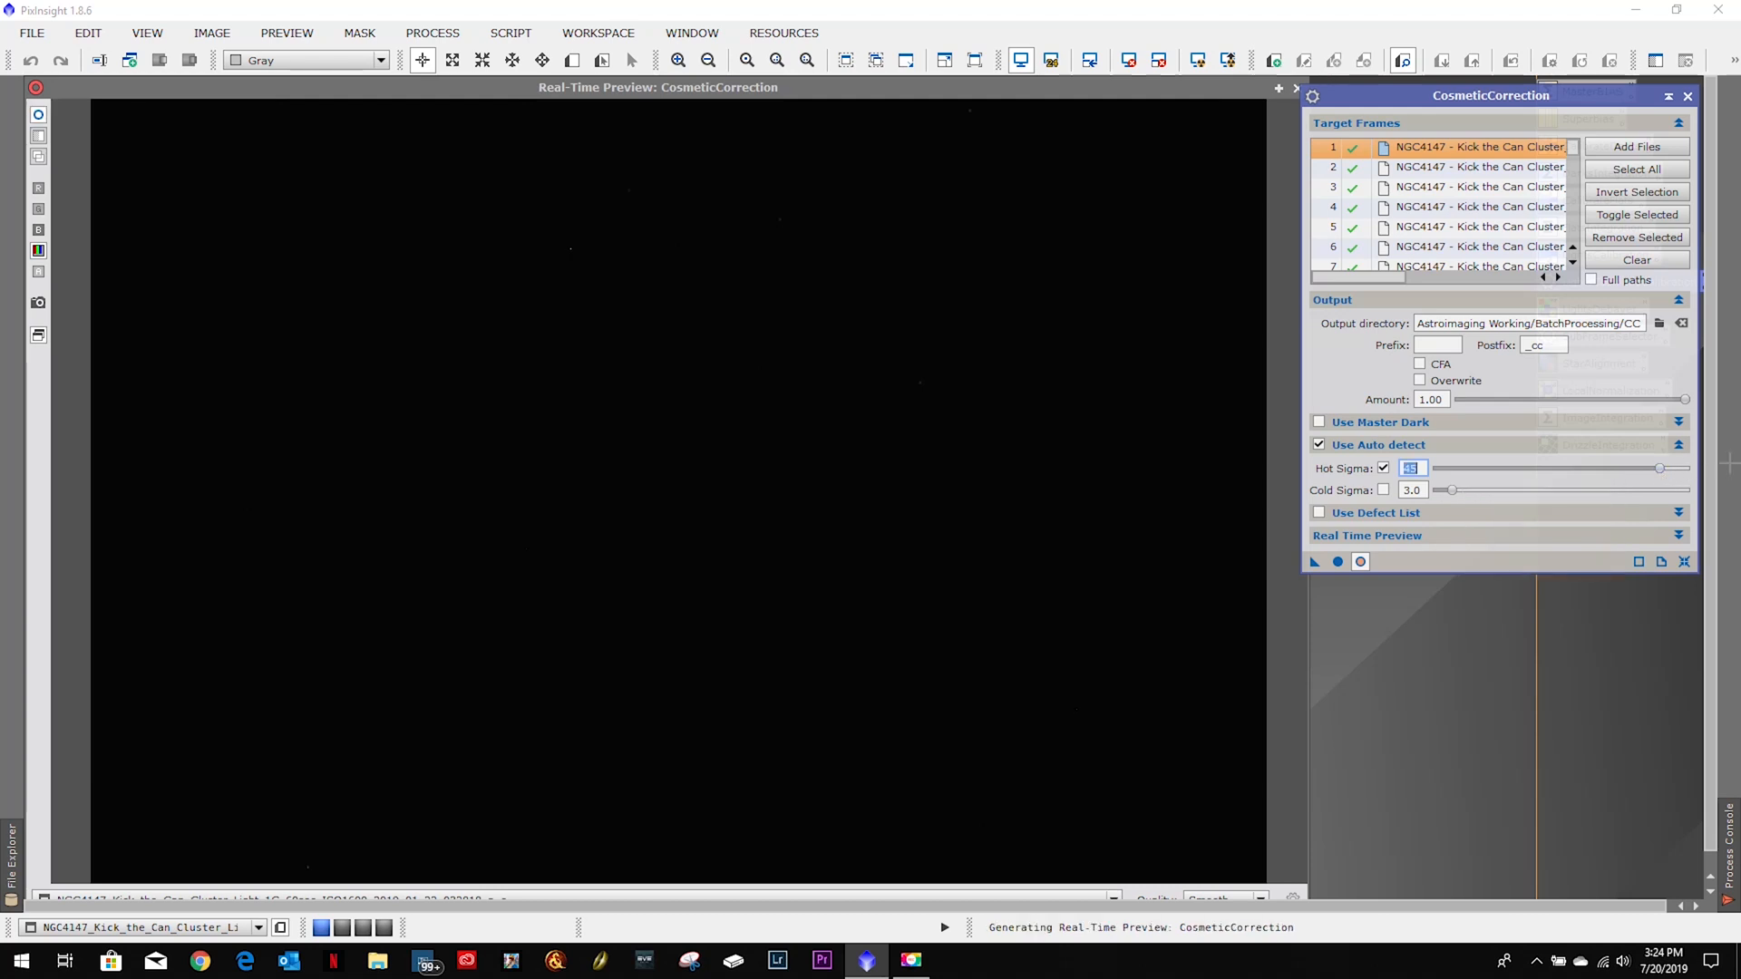
pyautogui.moveTo(1662, 469); pyautogui.dragTo(1666, 471)
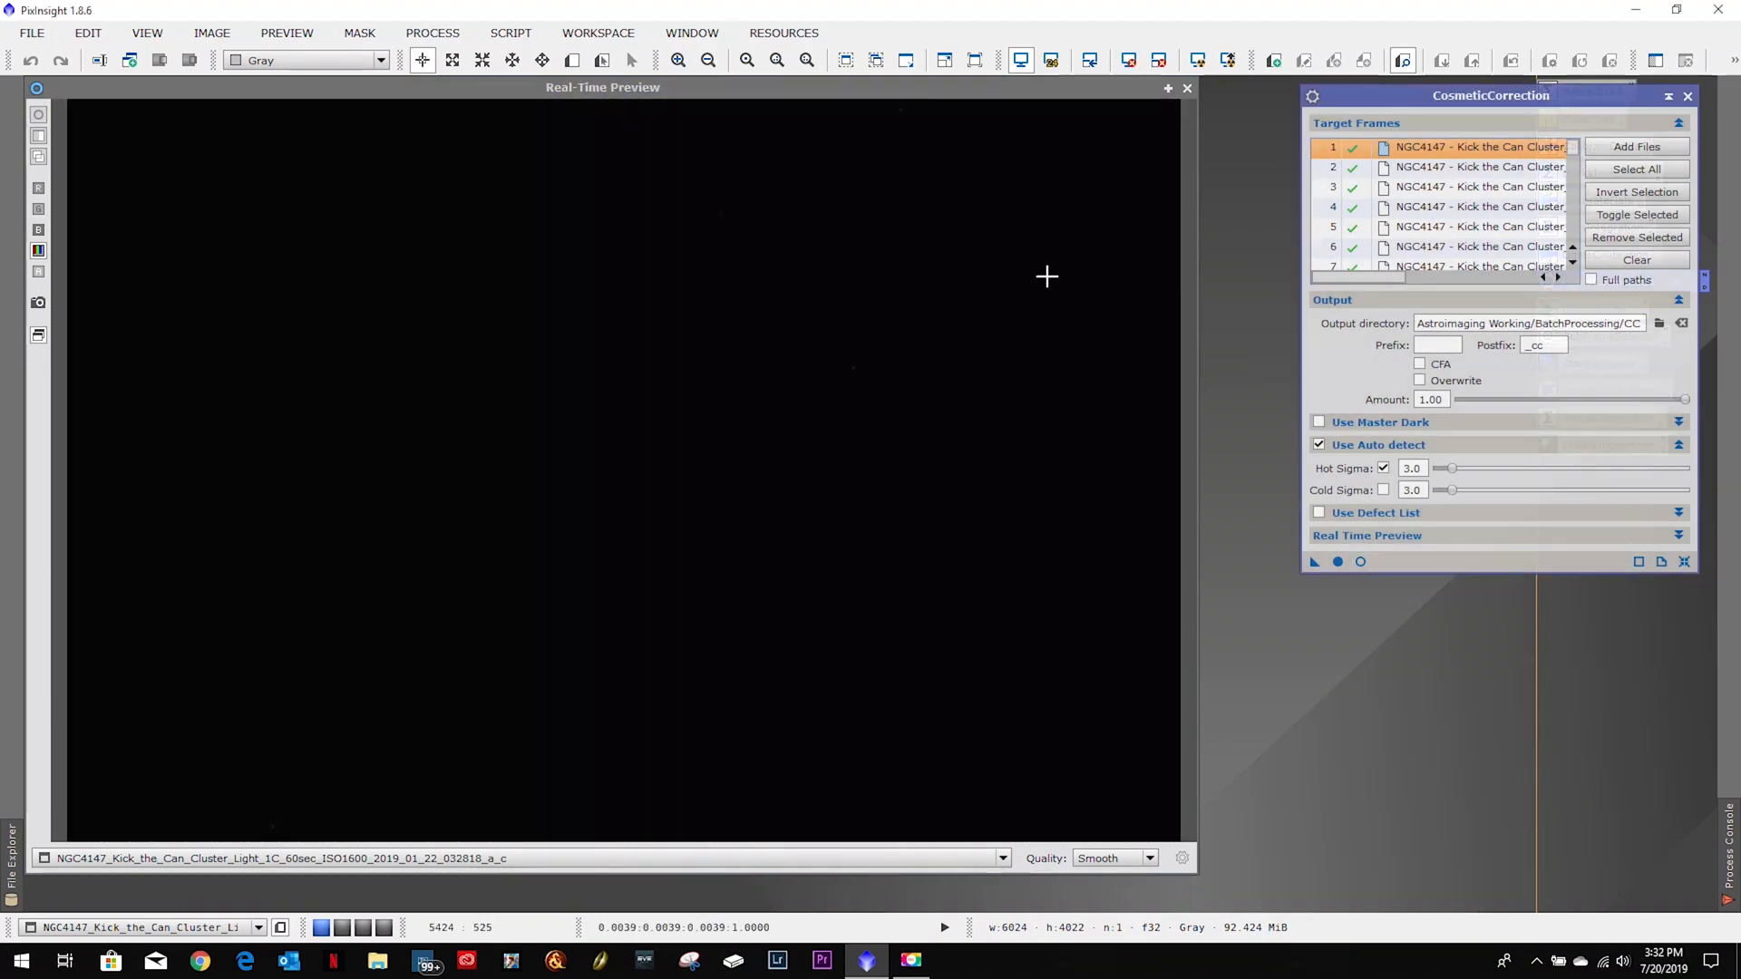
# Set Hot Sigma to 20, check the effect on the stretched frame and close the real-time preview.
pyautogui.click(1360, 561)
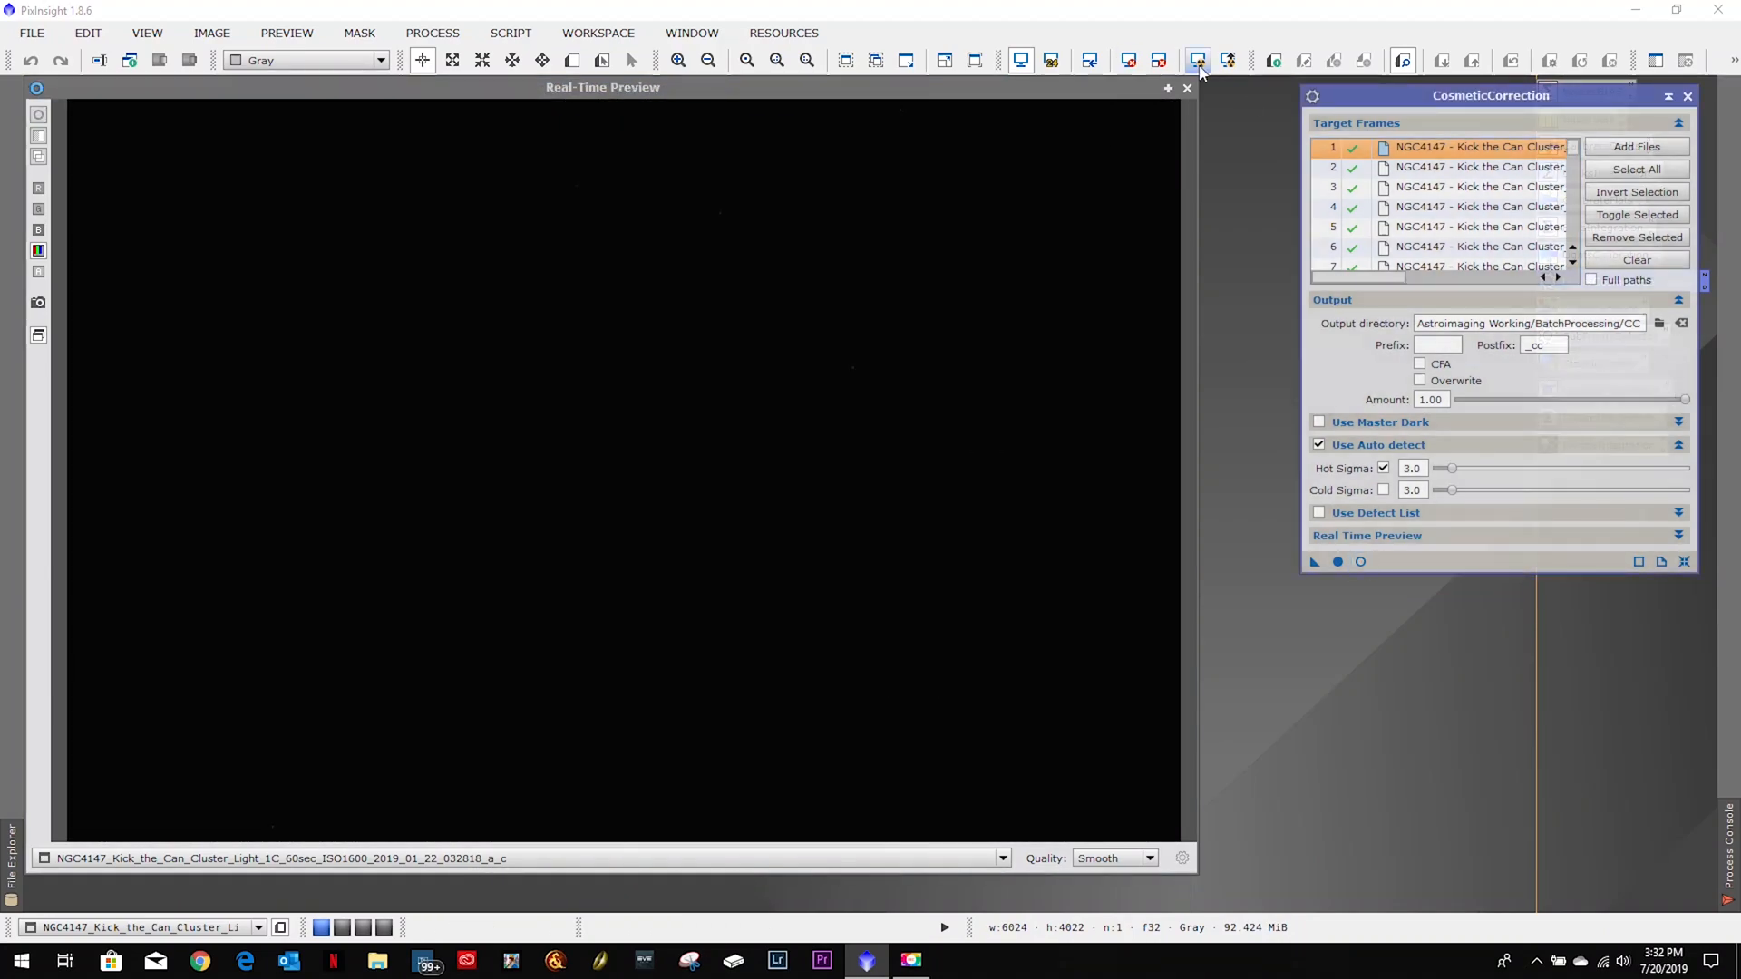
pyautogui.press('BackSpace')
pyautogui.press('BackSpace')
pyautogui.write('20')
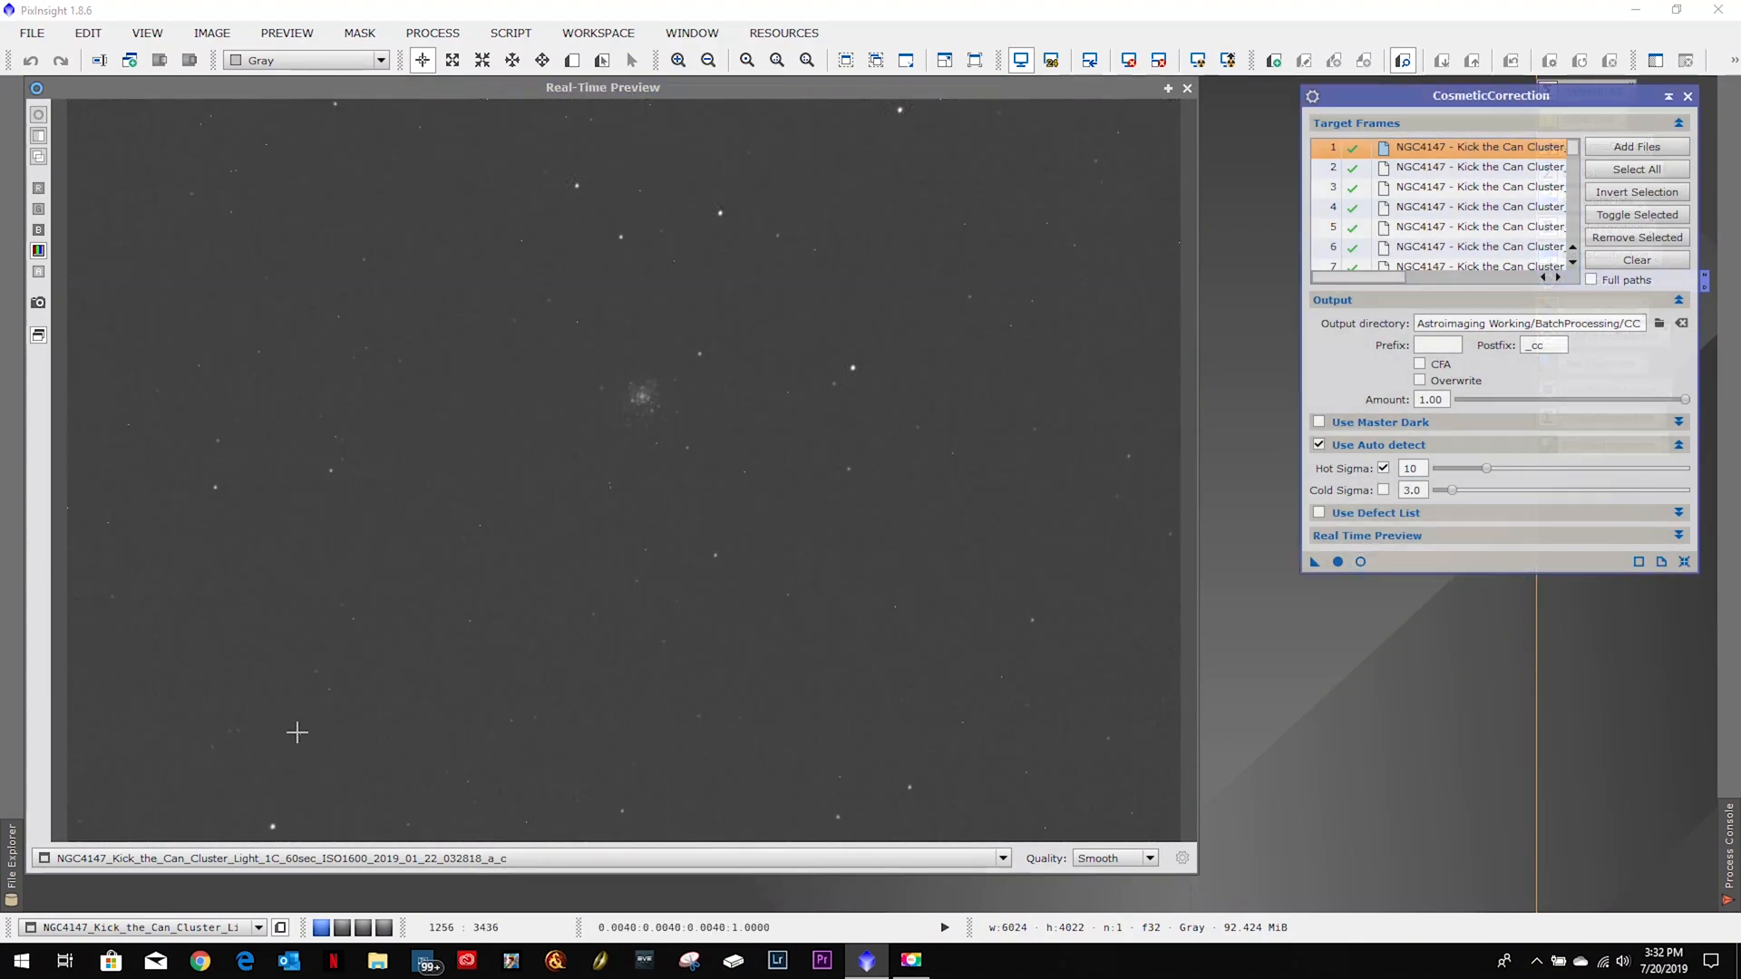
pyautogui.press('Return')
pyautogui.click(1360, 561)
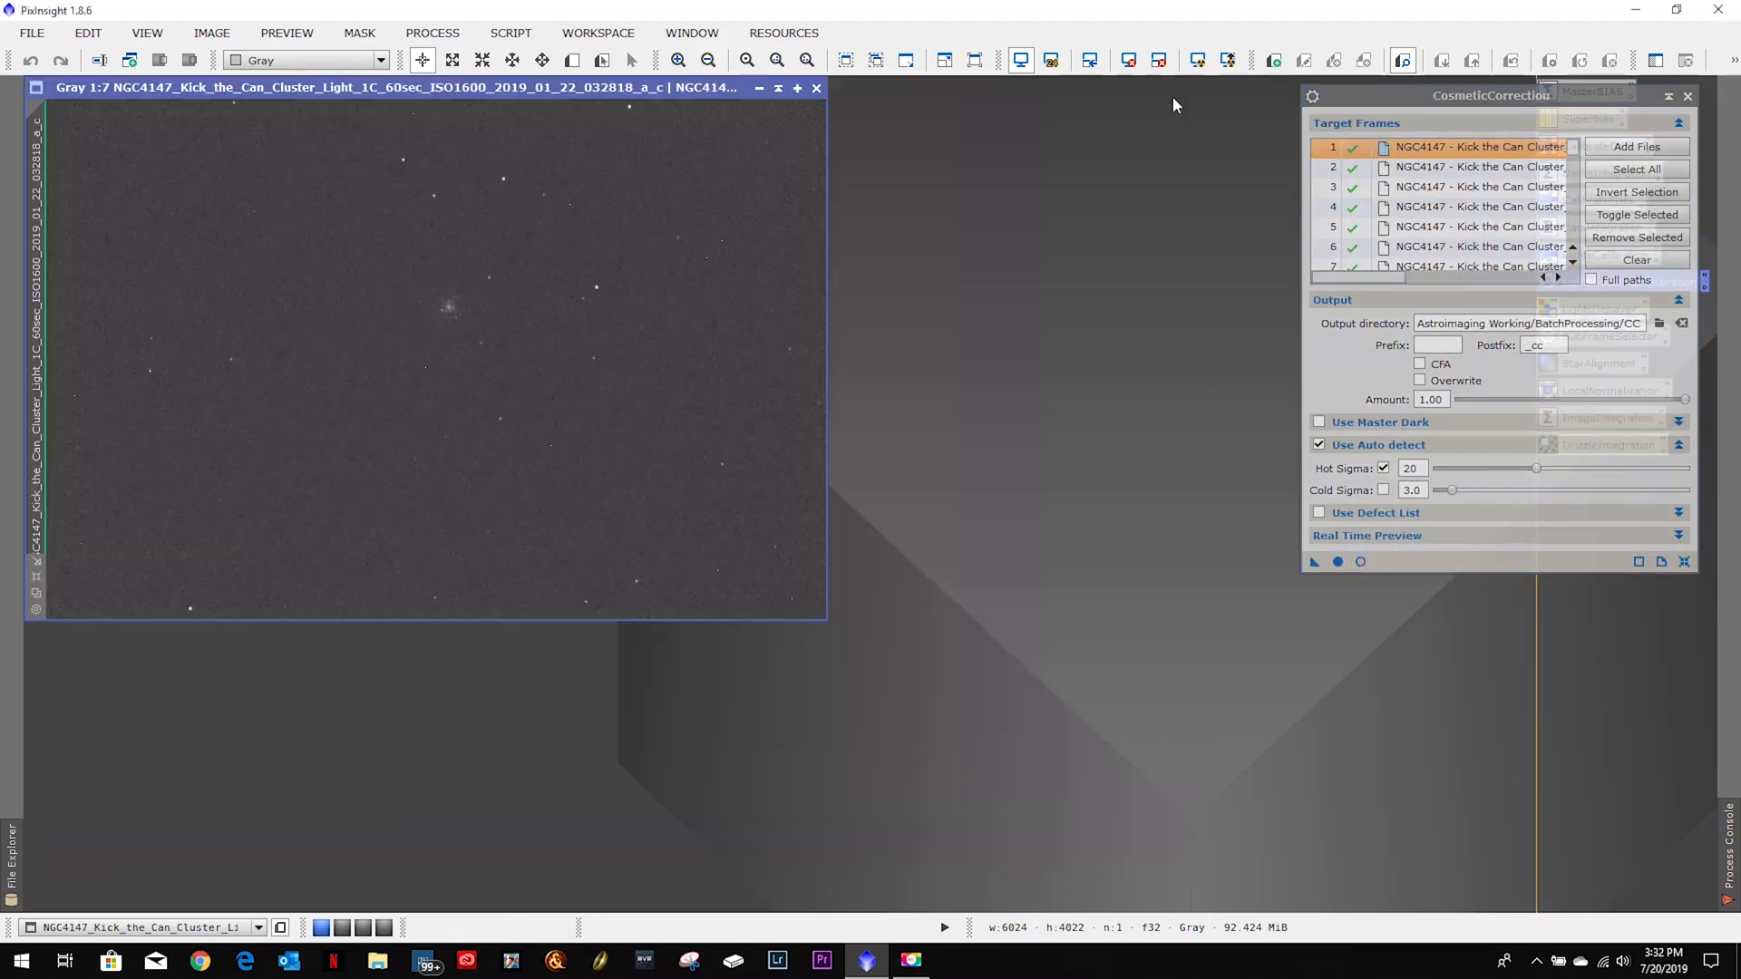
# Create a preview of about 960 × 760 pixels near the frame's left edge and try Hot Sigma 40 in the real-time preview.
pyautogui.hotkey('alt', 'n')
pyautogui.moveTo(54, 350); pyautogui.dragTo(175, 447)
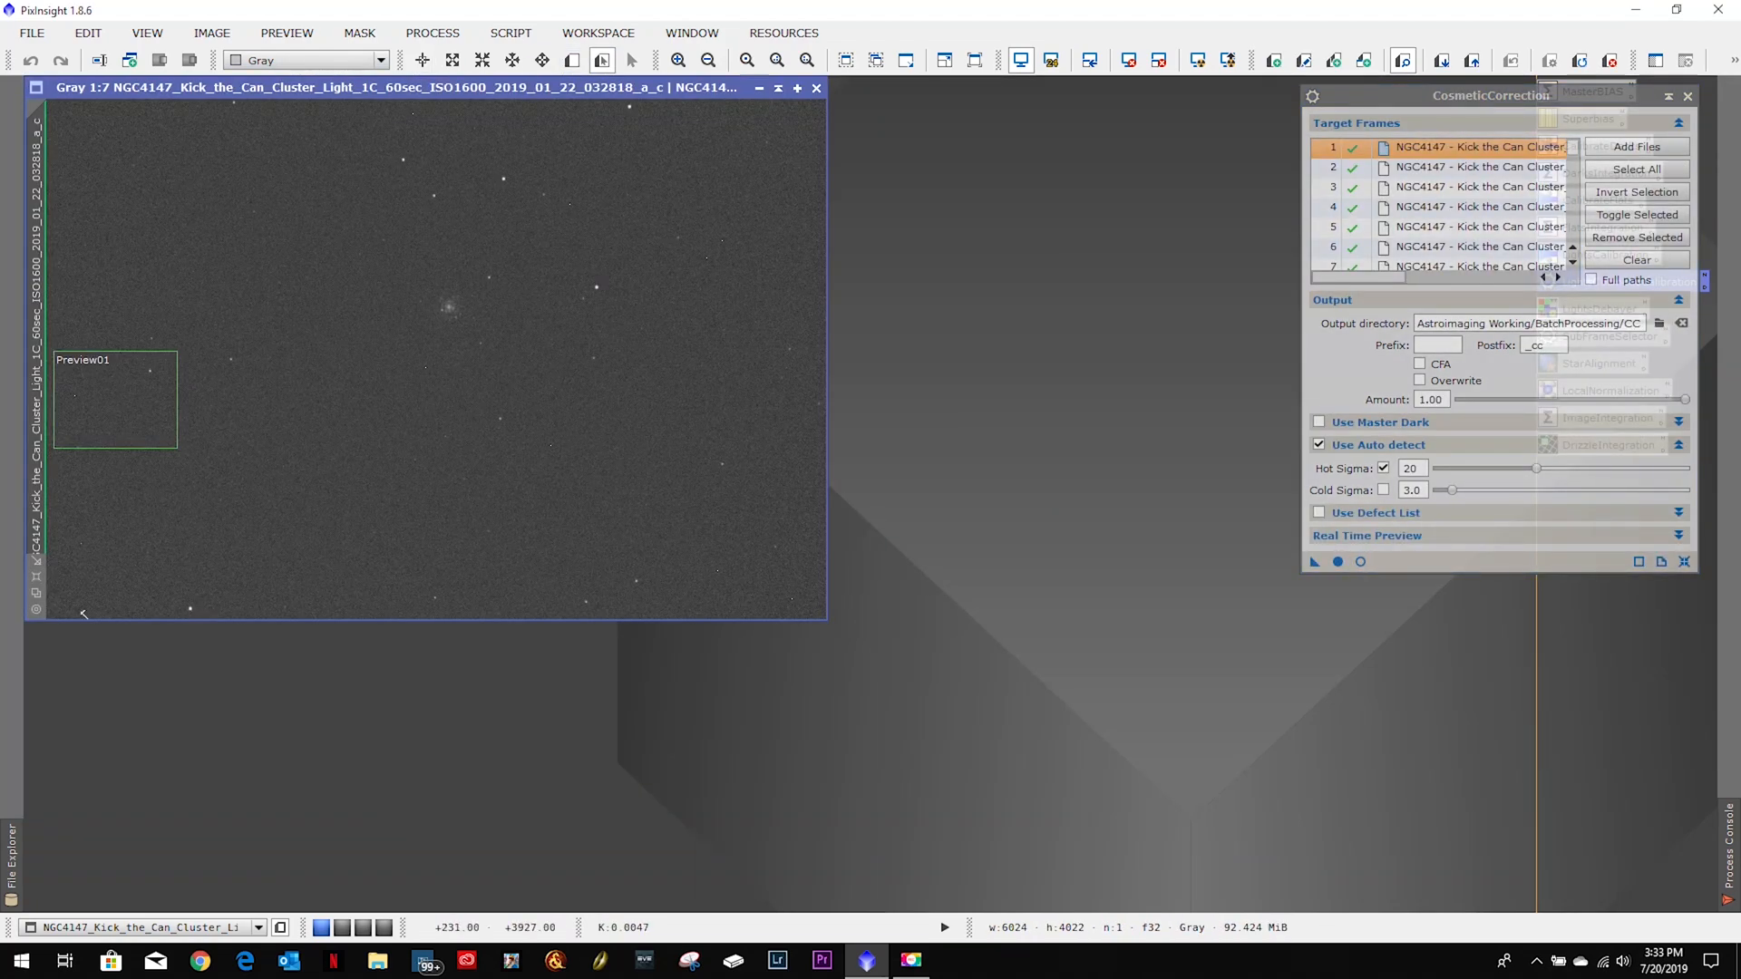
pyautogui.click(1360, 561)
pyautogui.write('40')
pyautogui.press('Return')
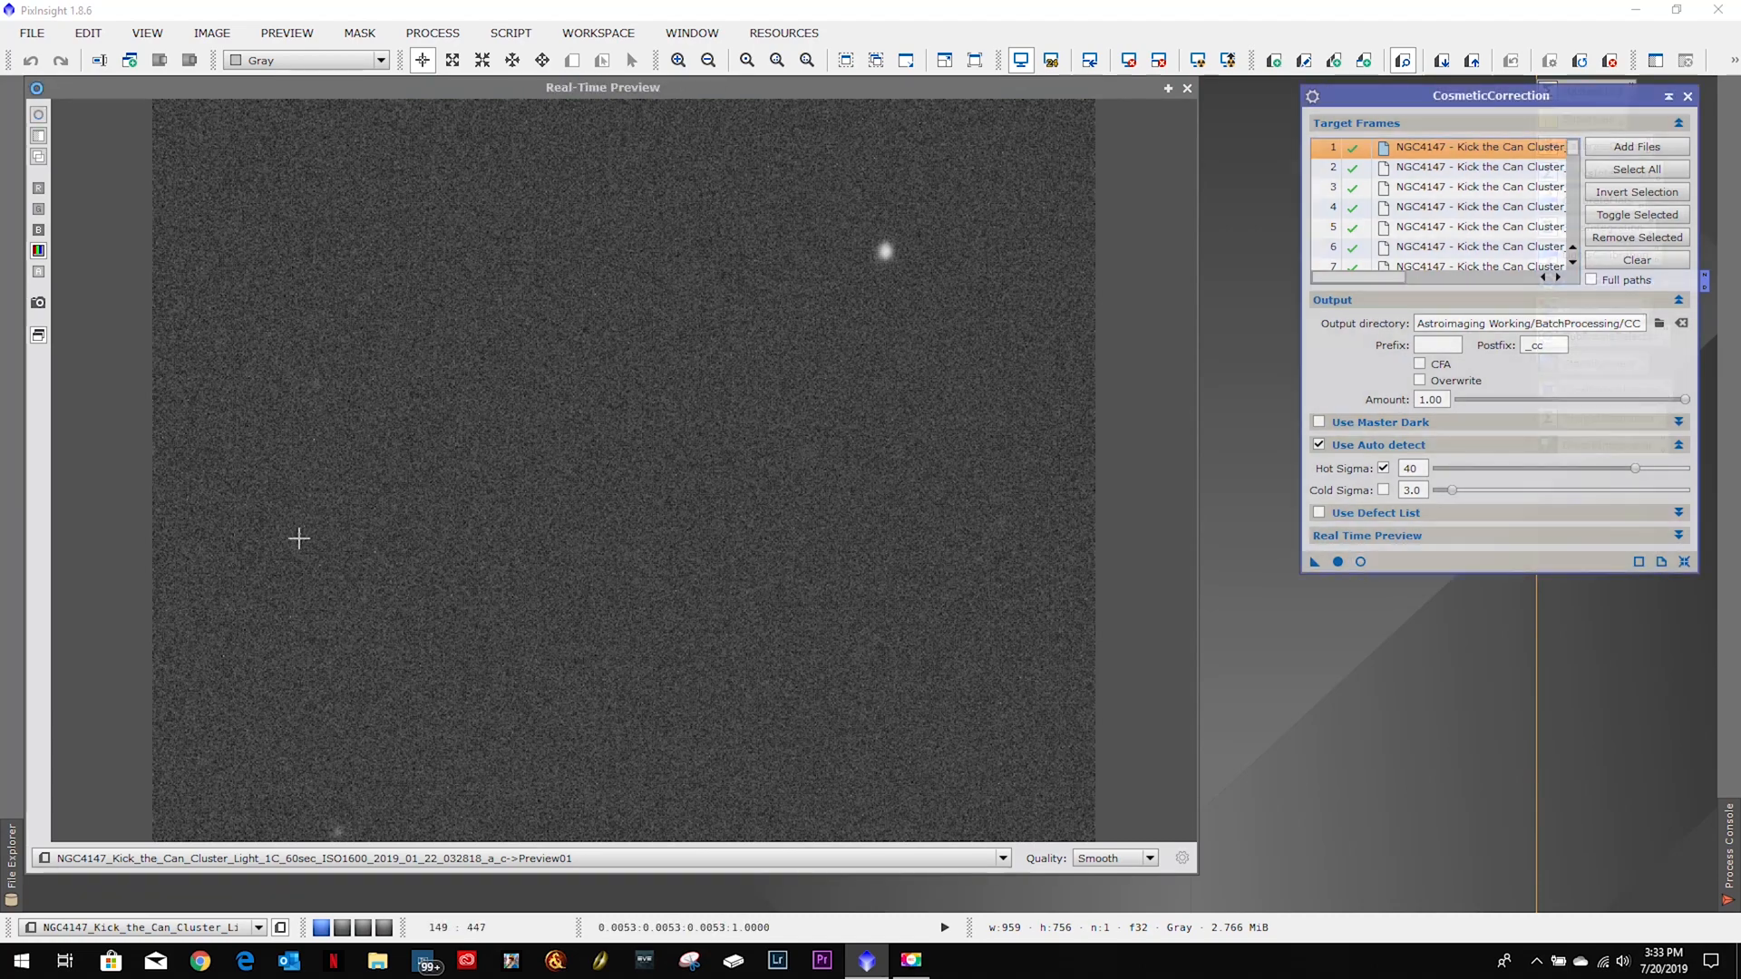
# Try a Hot Sigma of 50 on the preview area, return Hot Sigma to 20 and close the real-time preview.
pyautogui.click(1360, 562)
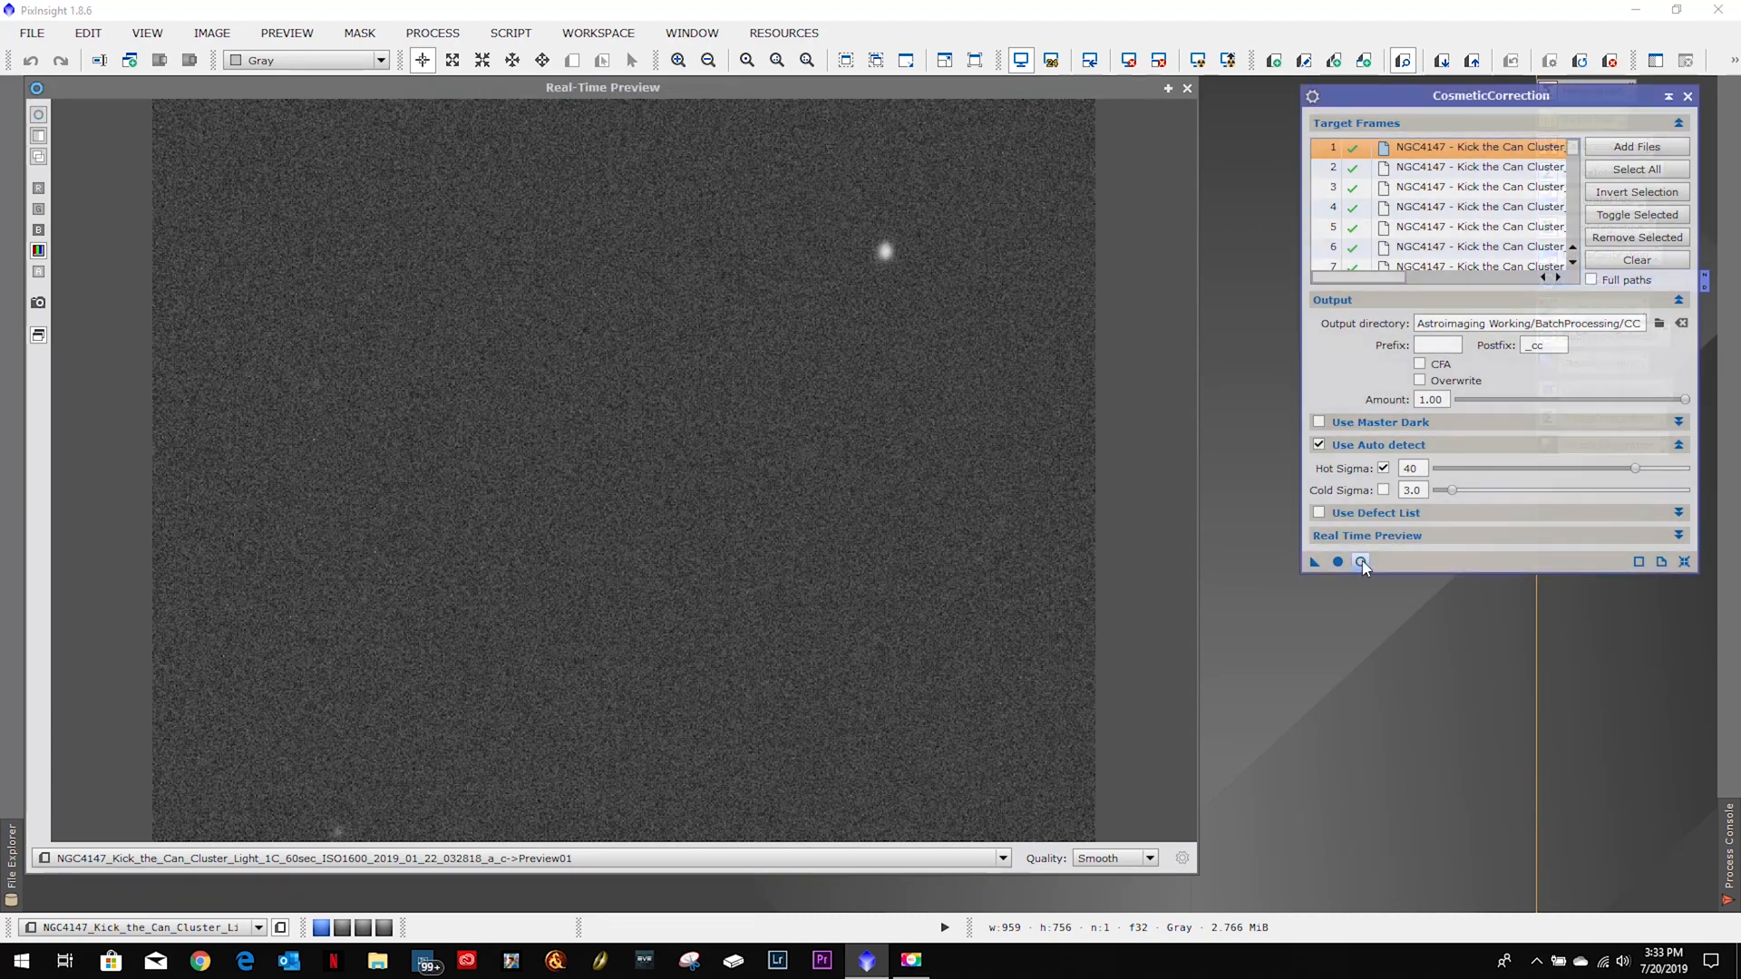
pyautogui.write('50')
pyautogui.press('Return')
pyautogui.click(1361, 561)
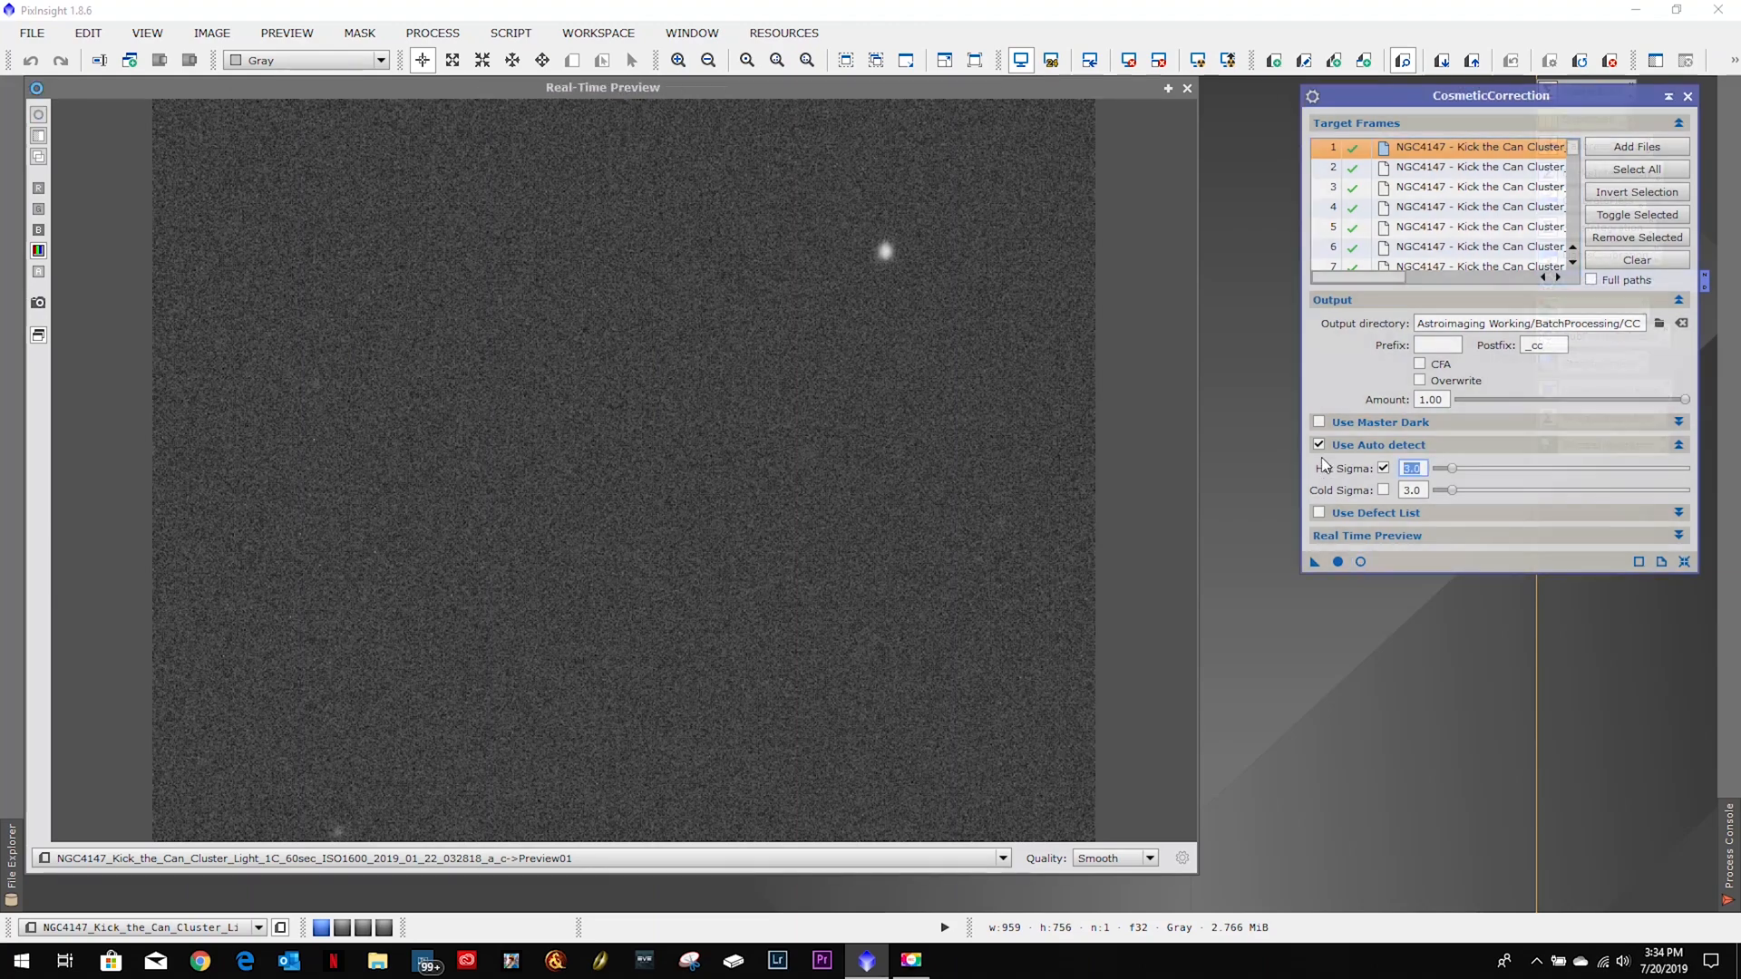
pyautogui.write('20')
pyautogui.press('Return')
pyautogui.click(1187, 88)
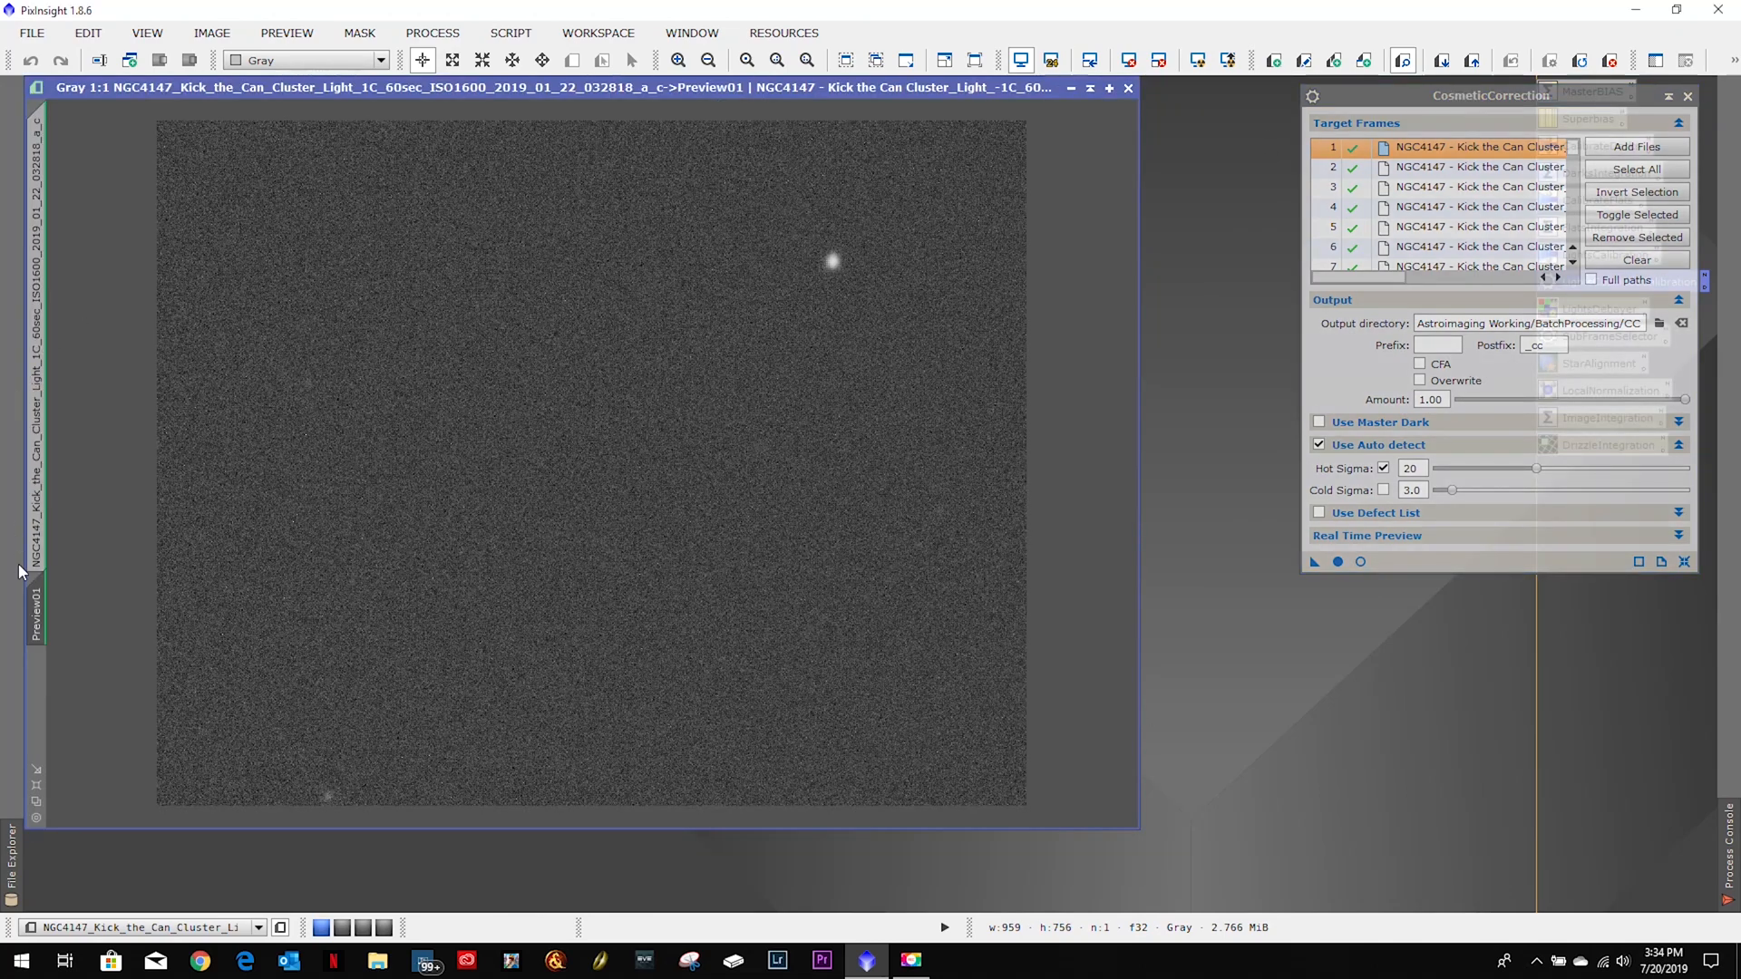
# Delete the preview area from the calibrated light frame and close the image.
pyautogui.rightClick(36, 603)
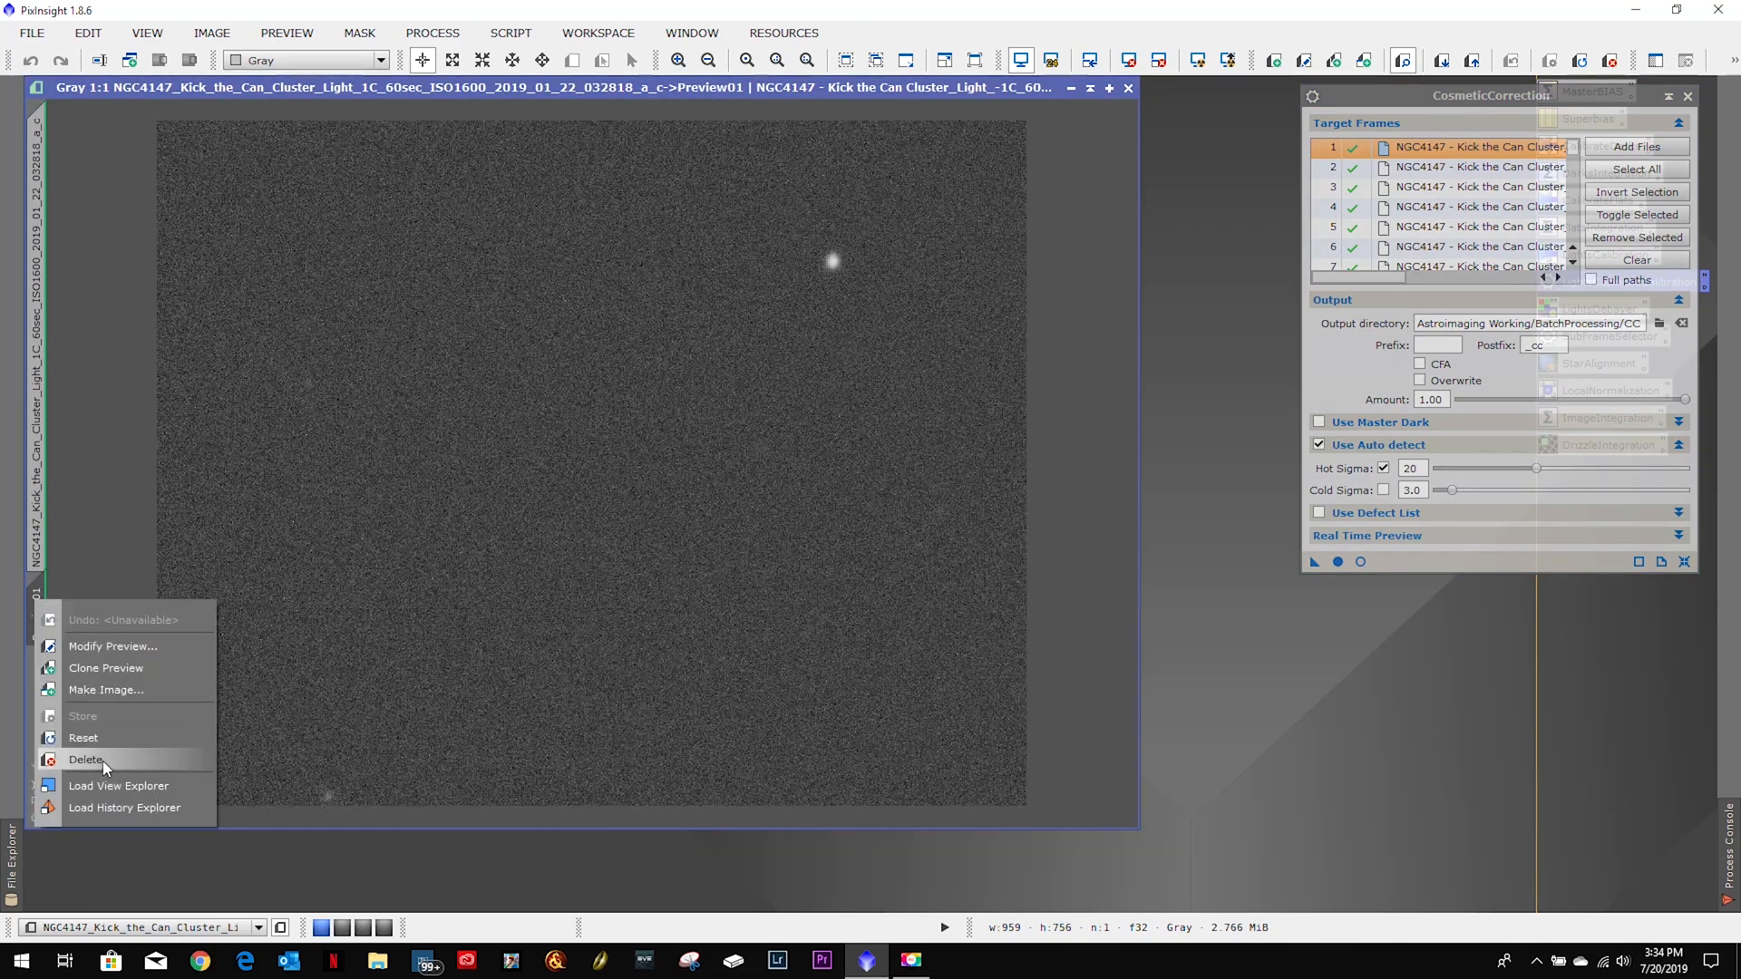
pyautogui.click(90, 760)
pyautogui.click(1128, 88)
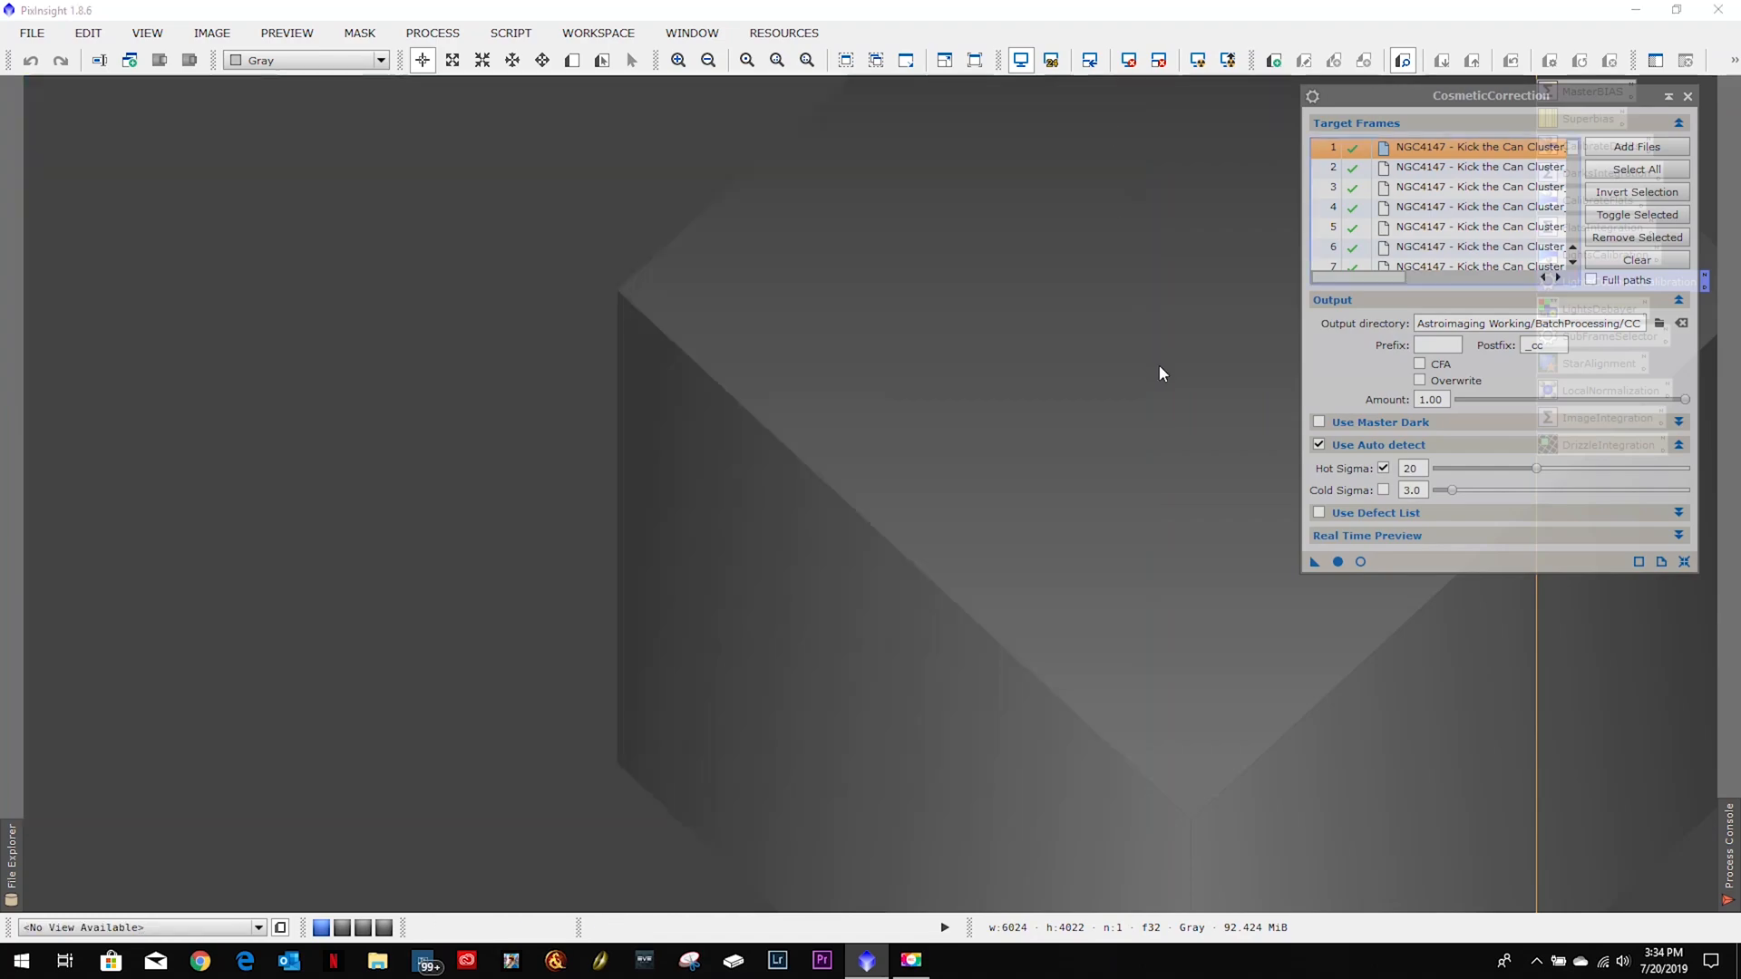
# Run the cosmetic correction with Hot Sigma 20 on all target frames and close the process dialog when it completes.
pyautogui.moveTo(1523, 96); pyautogui.dragTo(1128, 104)
pyautogui.moveTo(737, 112); pyautogui.dragTo(581, 89)
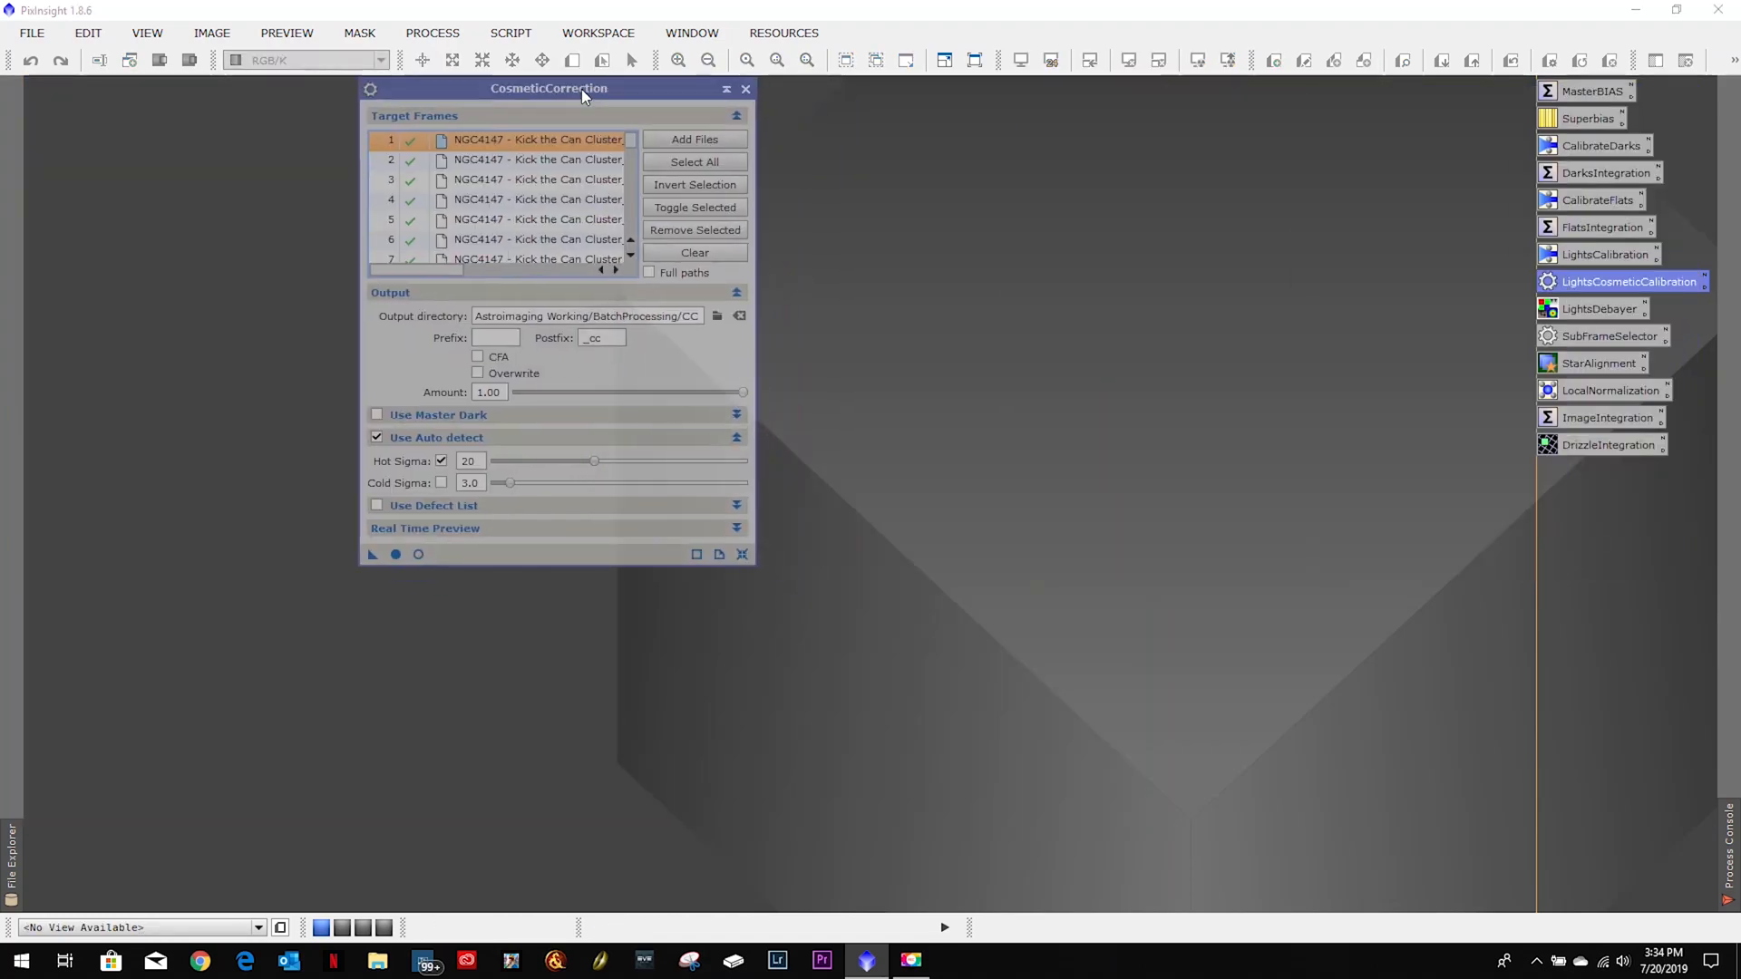
pyautogui.click(396, 555)
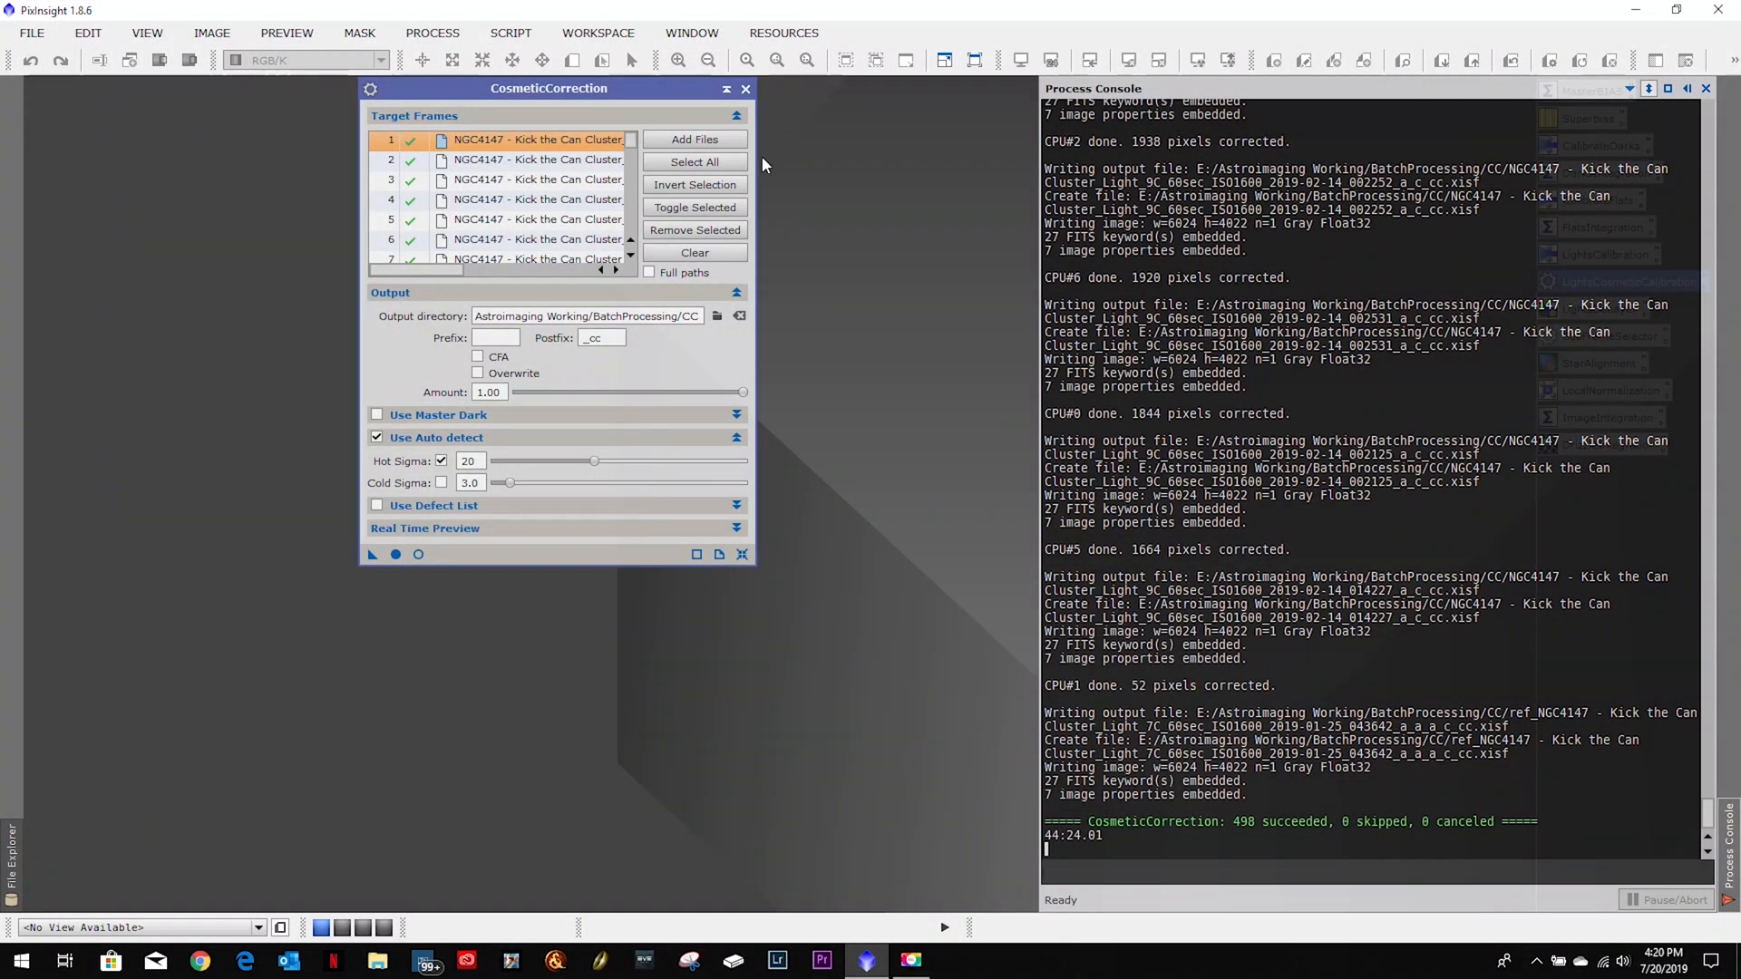
pyautogui.click(762, 163)
pyautogui.click(745, 88)
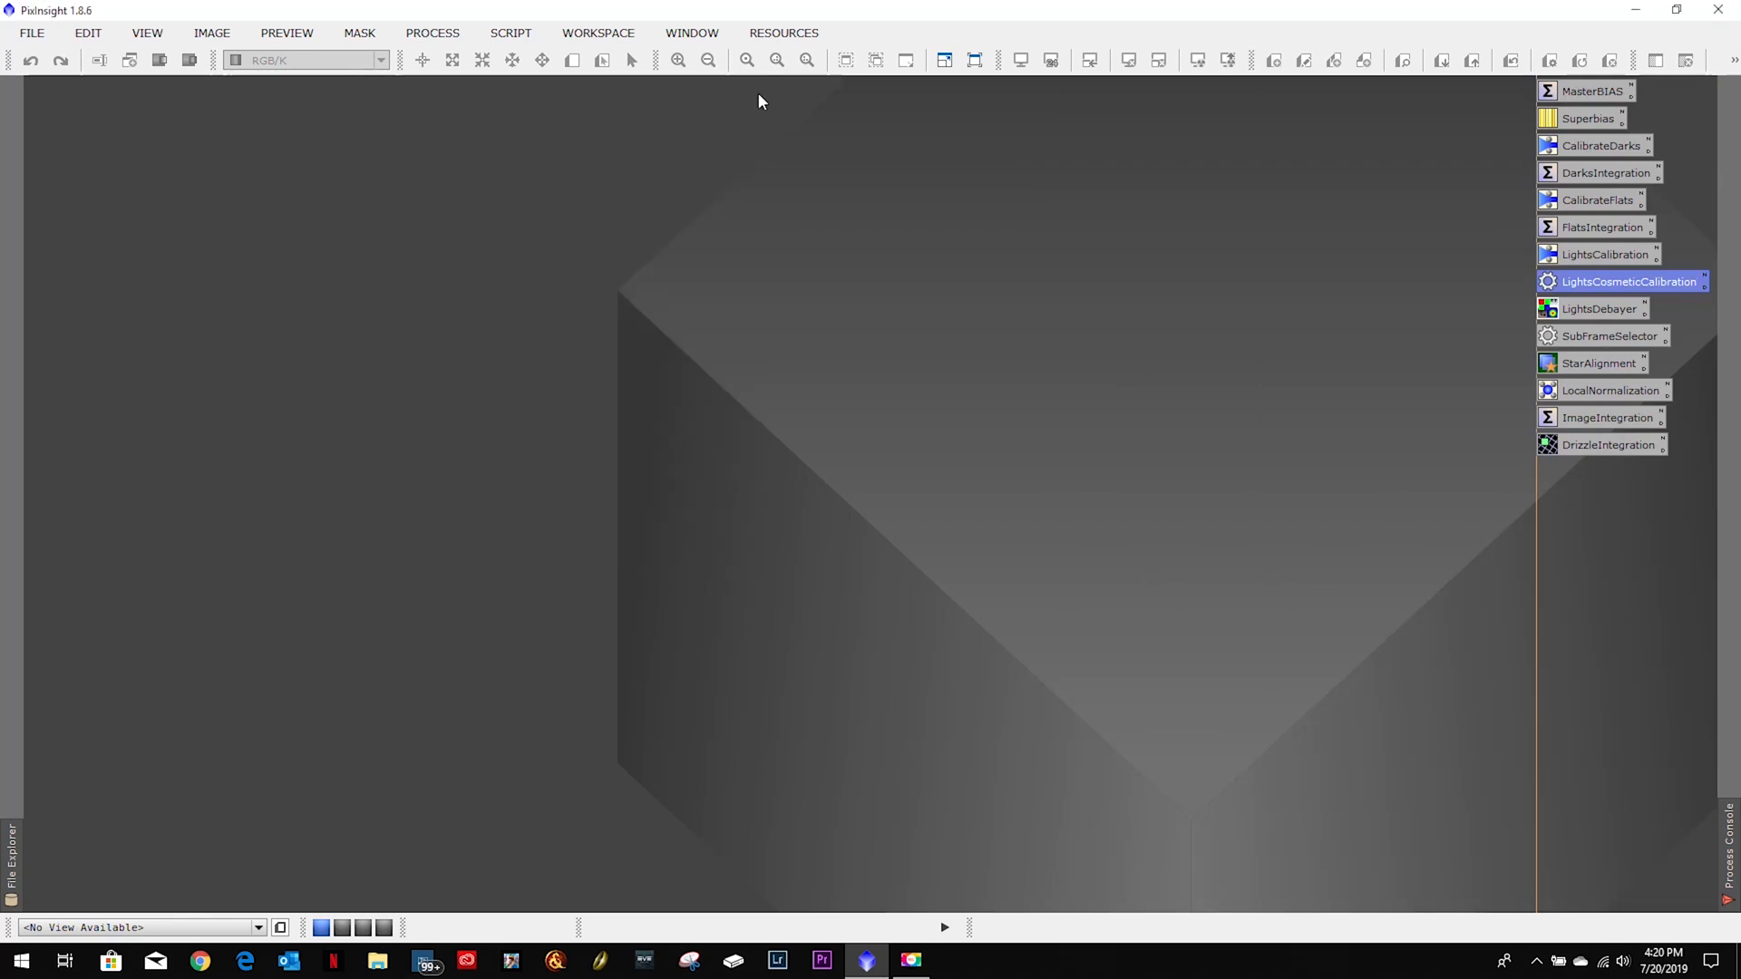
# Open the saved LightsDebayer process and replace its target images with all cosmetically corrected frames from the CC folder.
pyautogui.doubleClick(1602, 312)
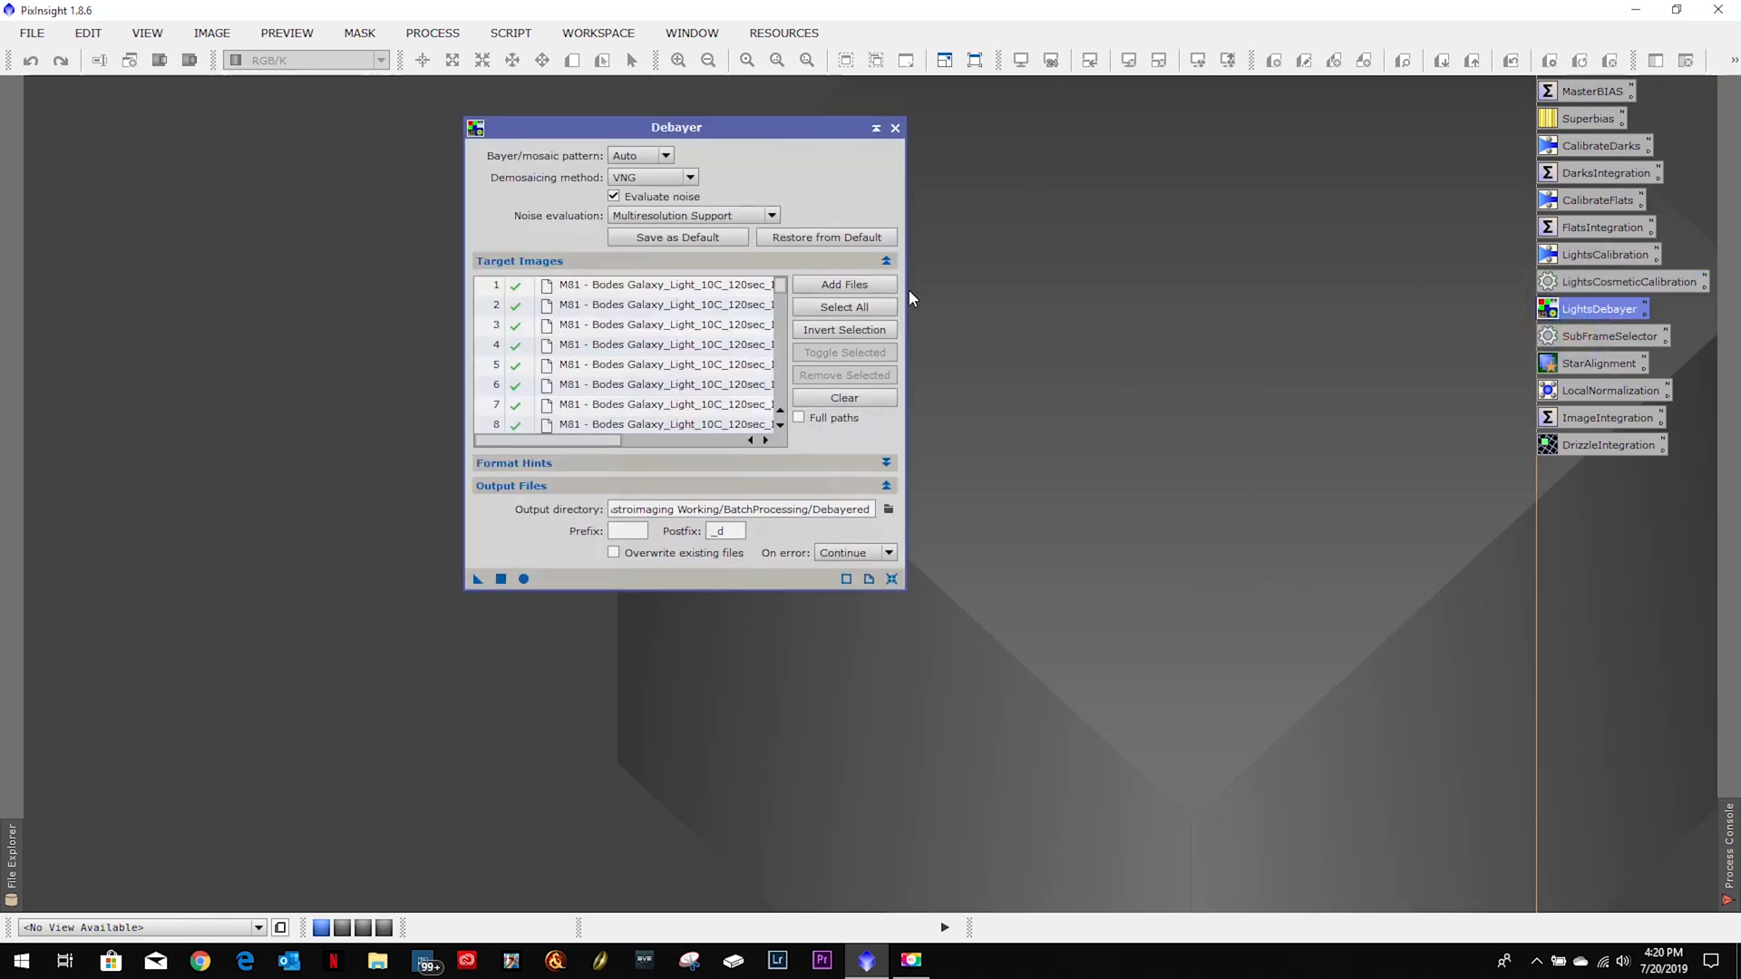
pyautogui.click(858, 399)
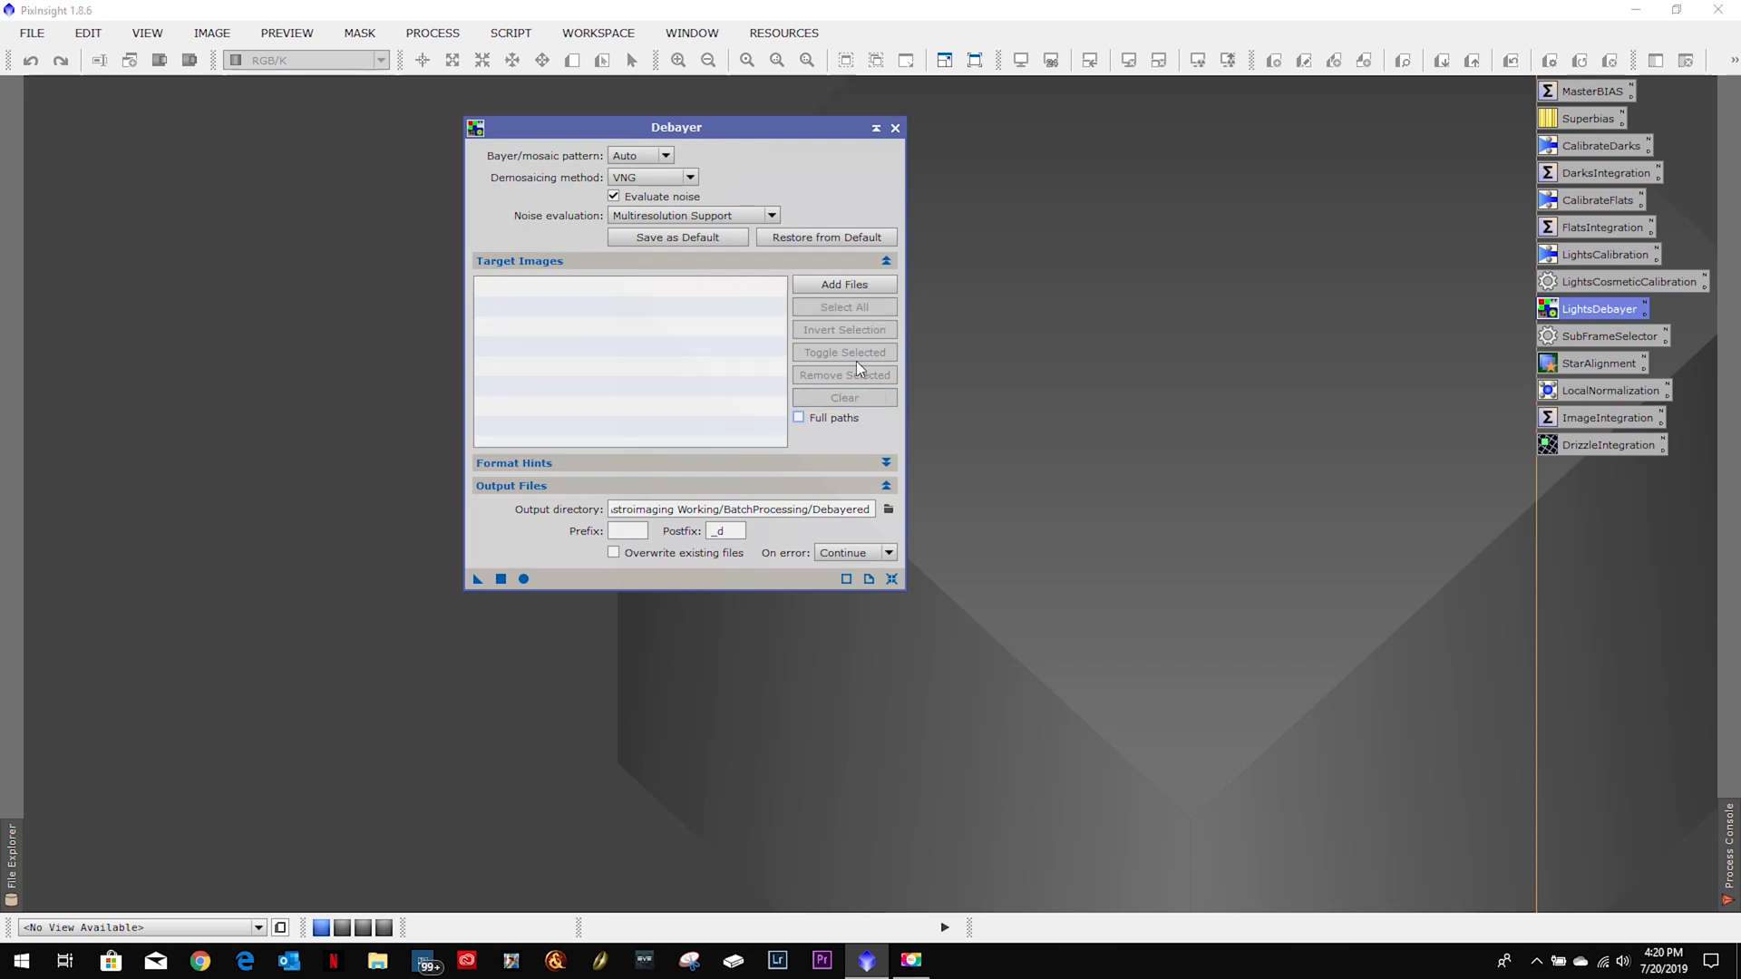
pyautogui.click(842, 286)
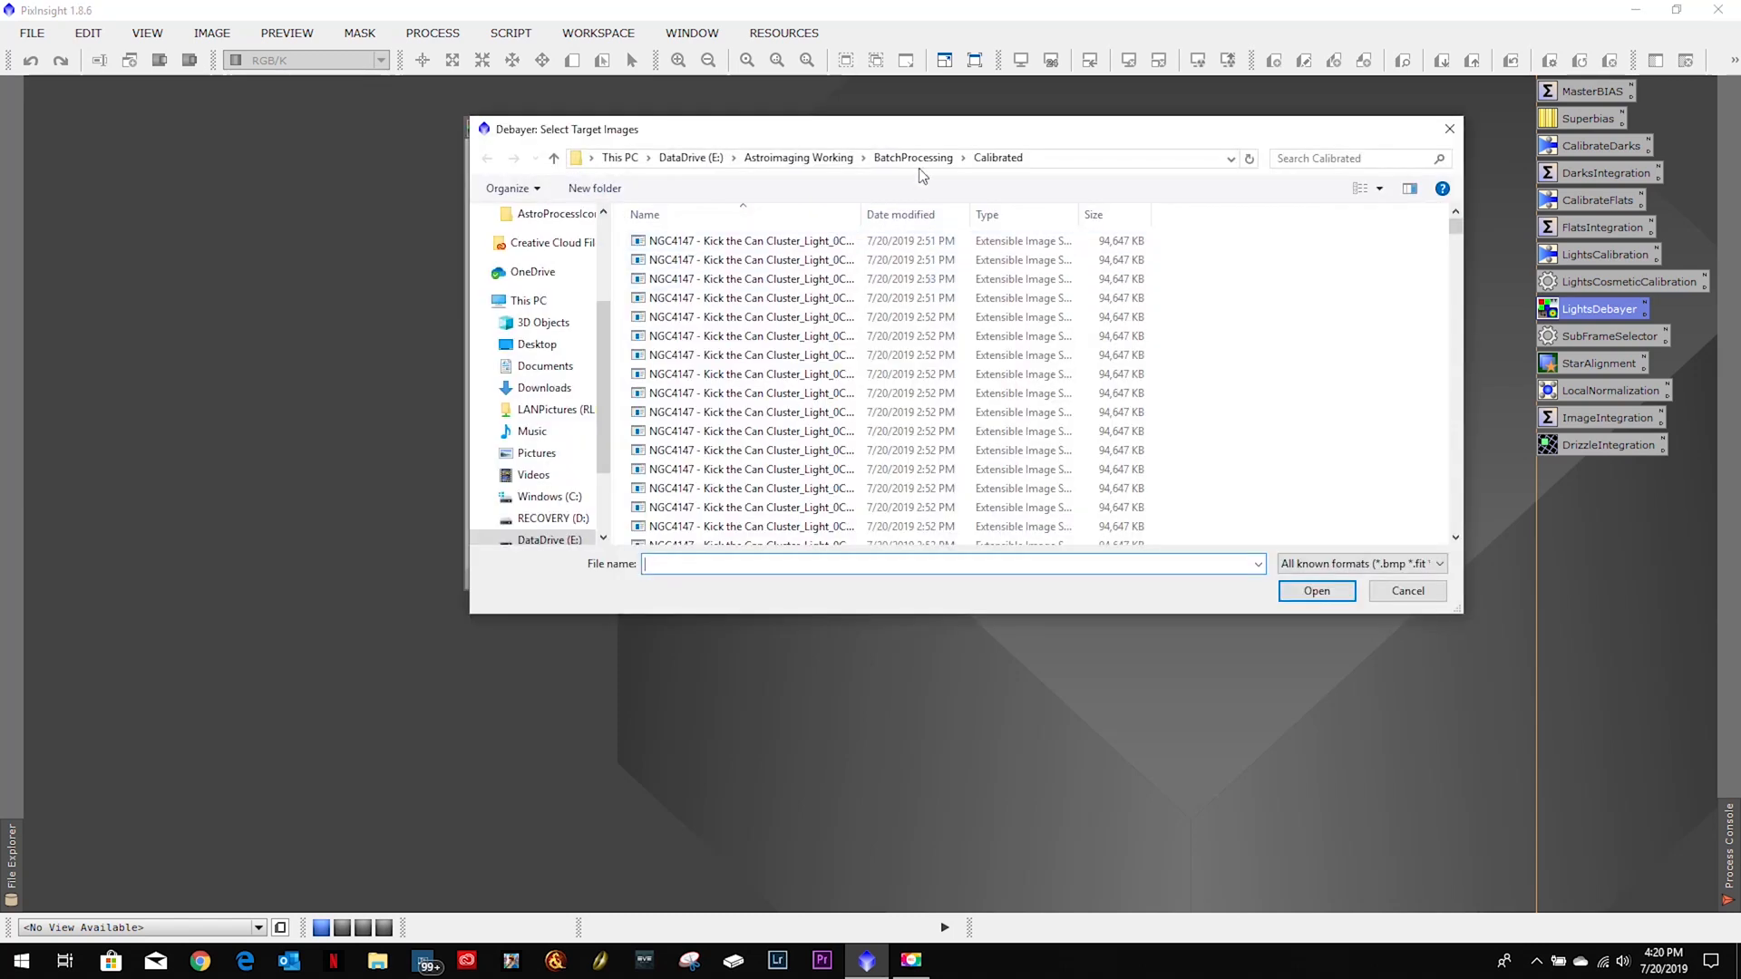
pyautogui.click(914, 159)
pyautogui.doubleClick(684, 261)
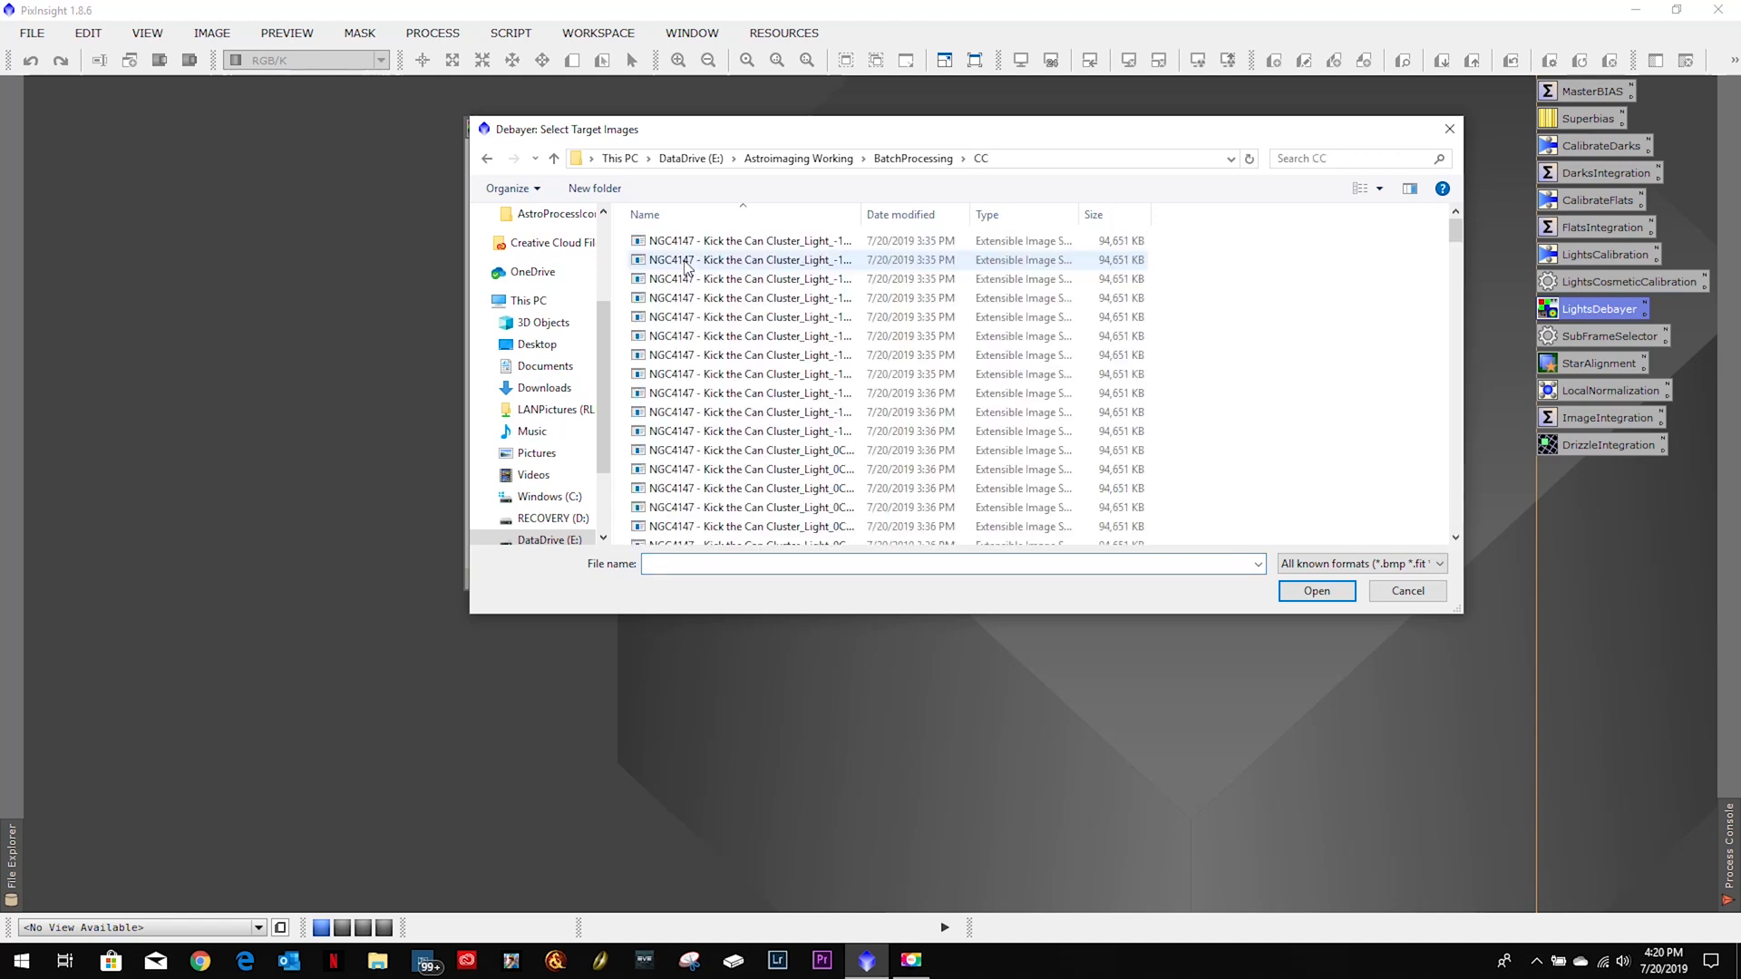
pyautogui.scroll(-4, 684, 266)
pyautogui.click(685, 261)
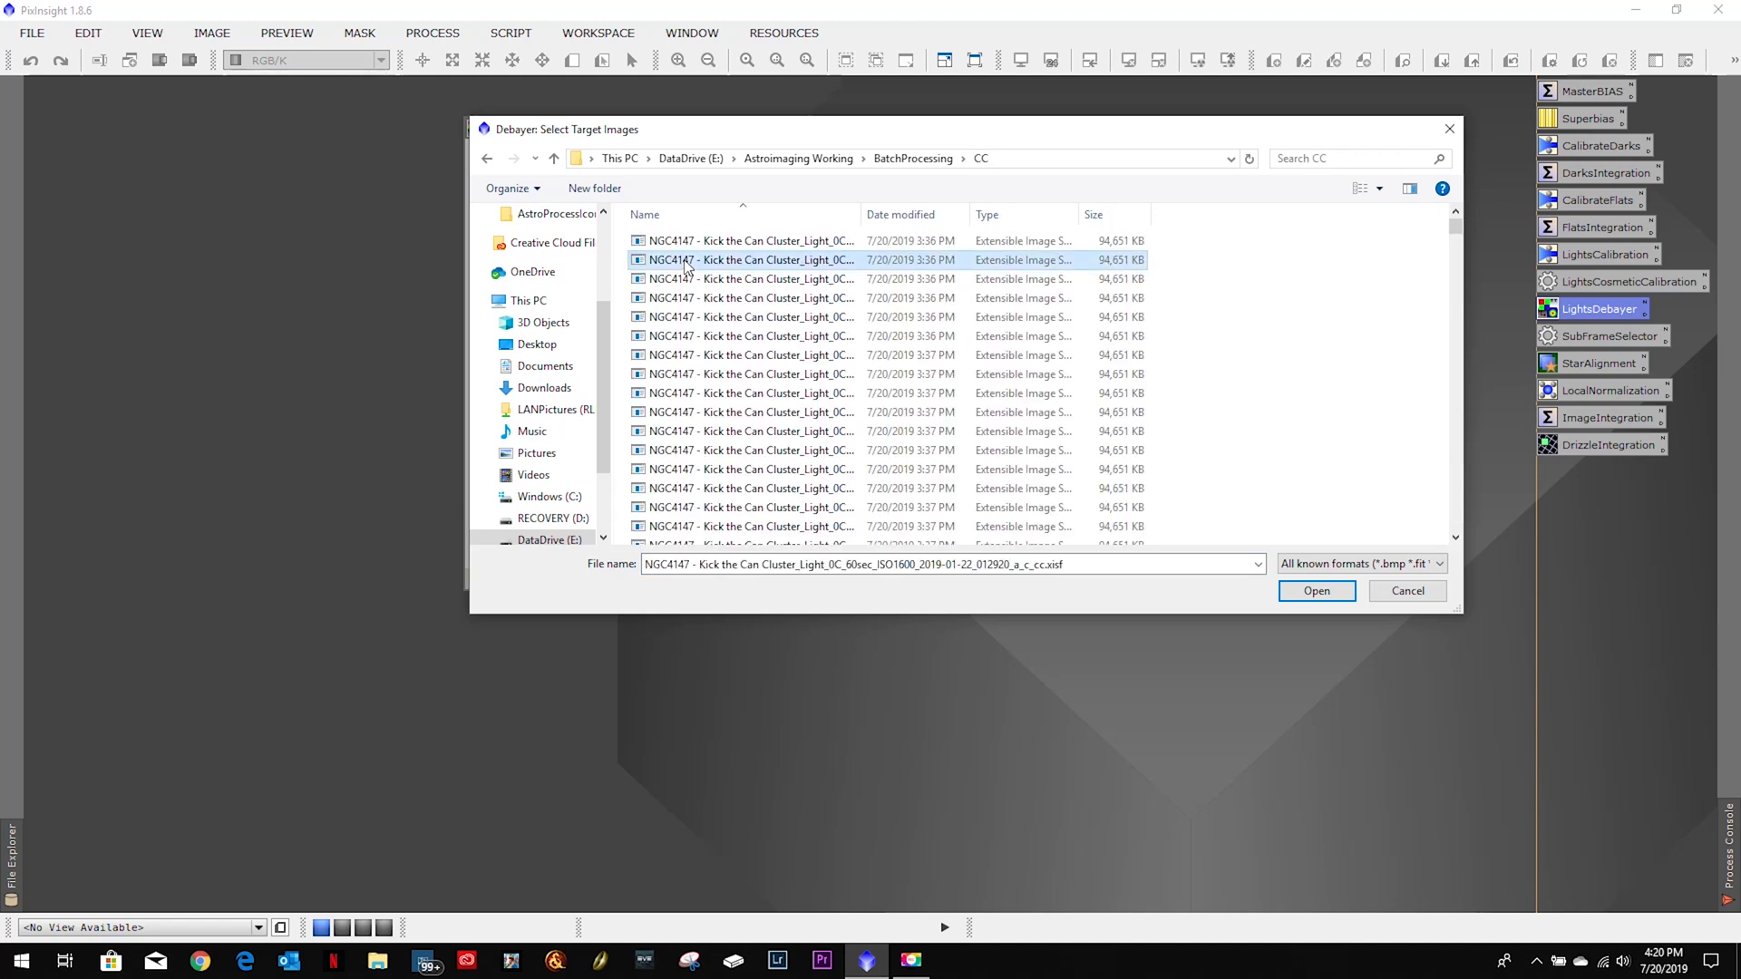
pyautogui.hotkey('ctrl', 'a')
pyautogui.click(1348, 596)
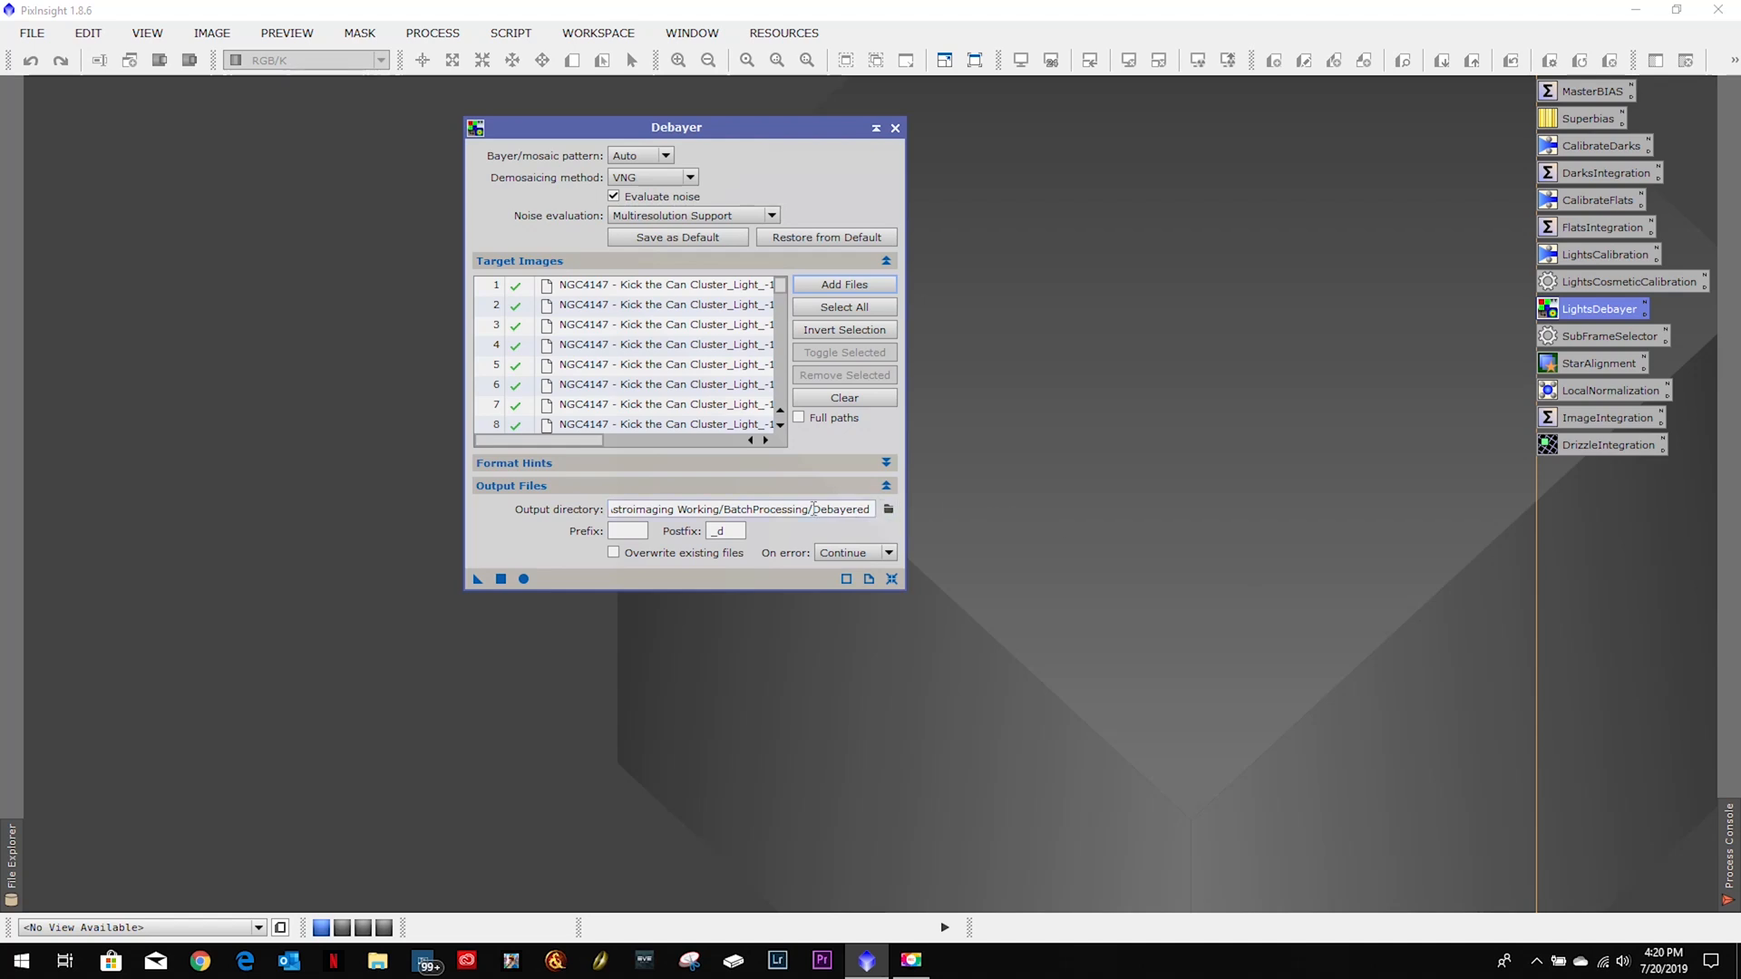
# Check that the output directory is the Debayered folder, run the debayering and close the process dialog.
pyautogui.moveTo(820, 514); pyautogui.dragTo(505, 511)
pyautogui.click(767, 508)
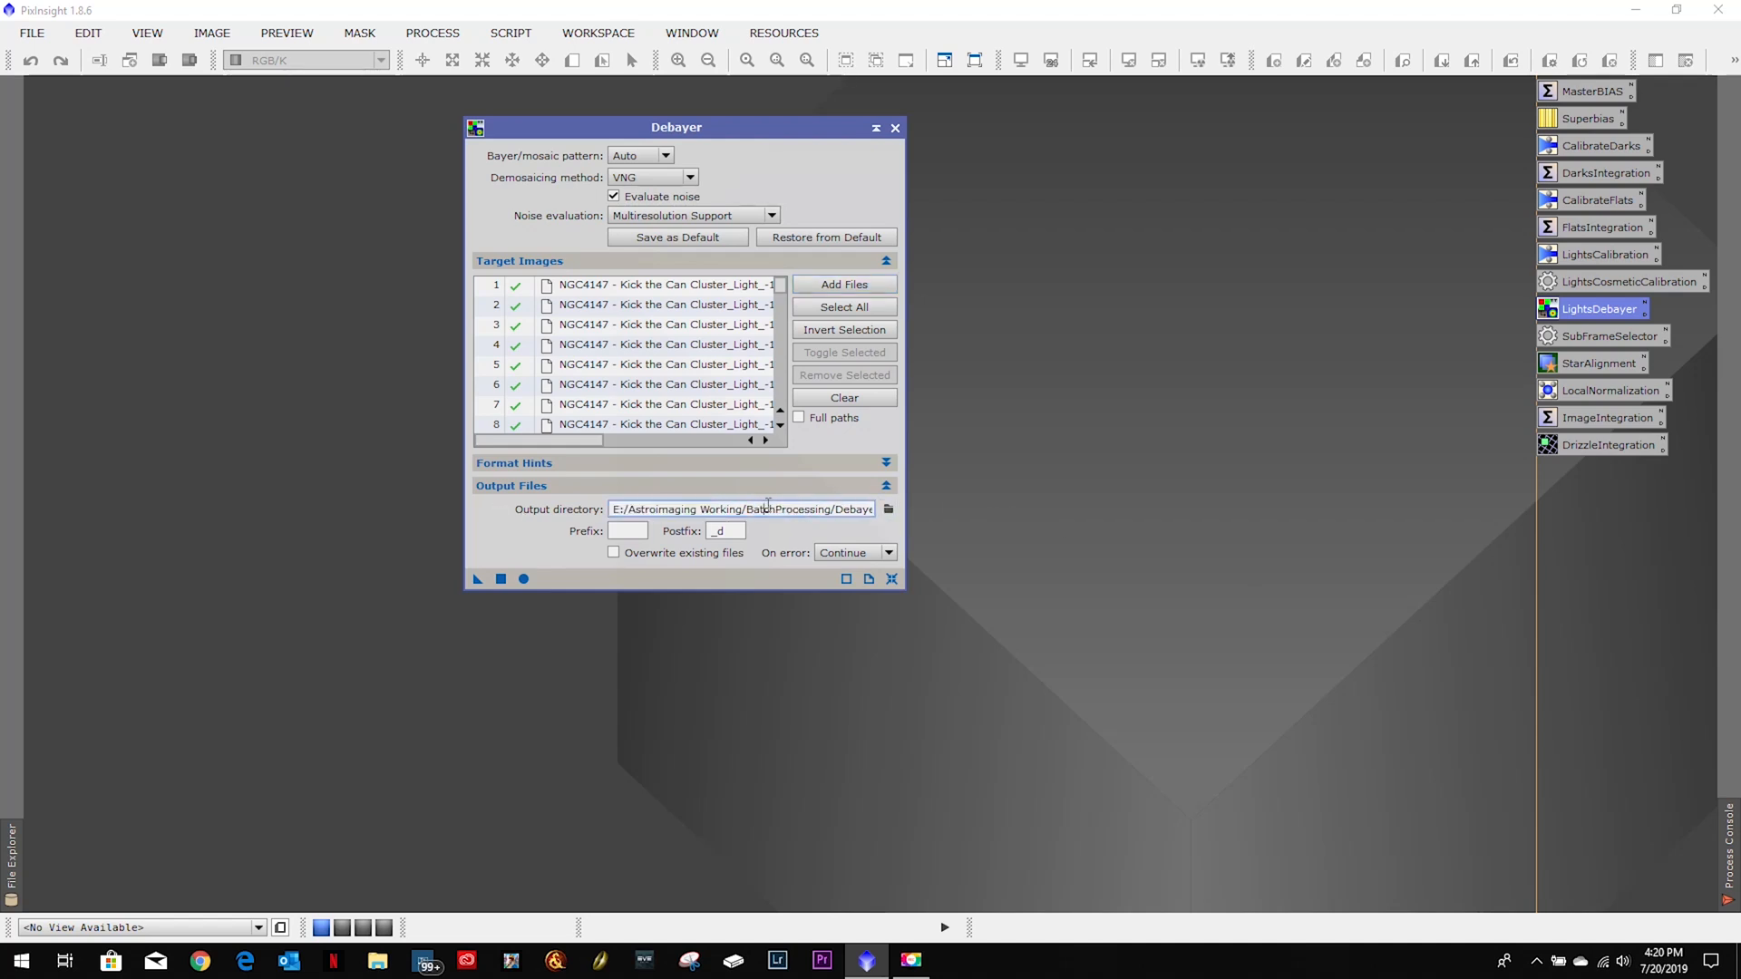
pyautogui.click(523, 578)
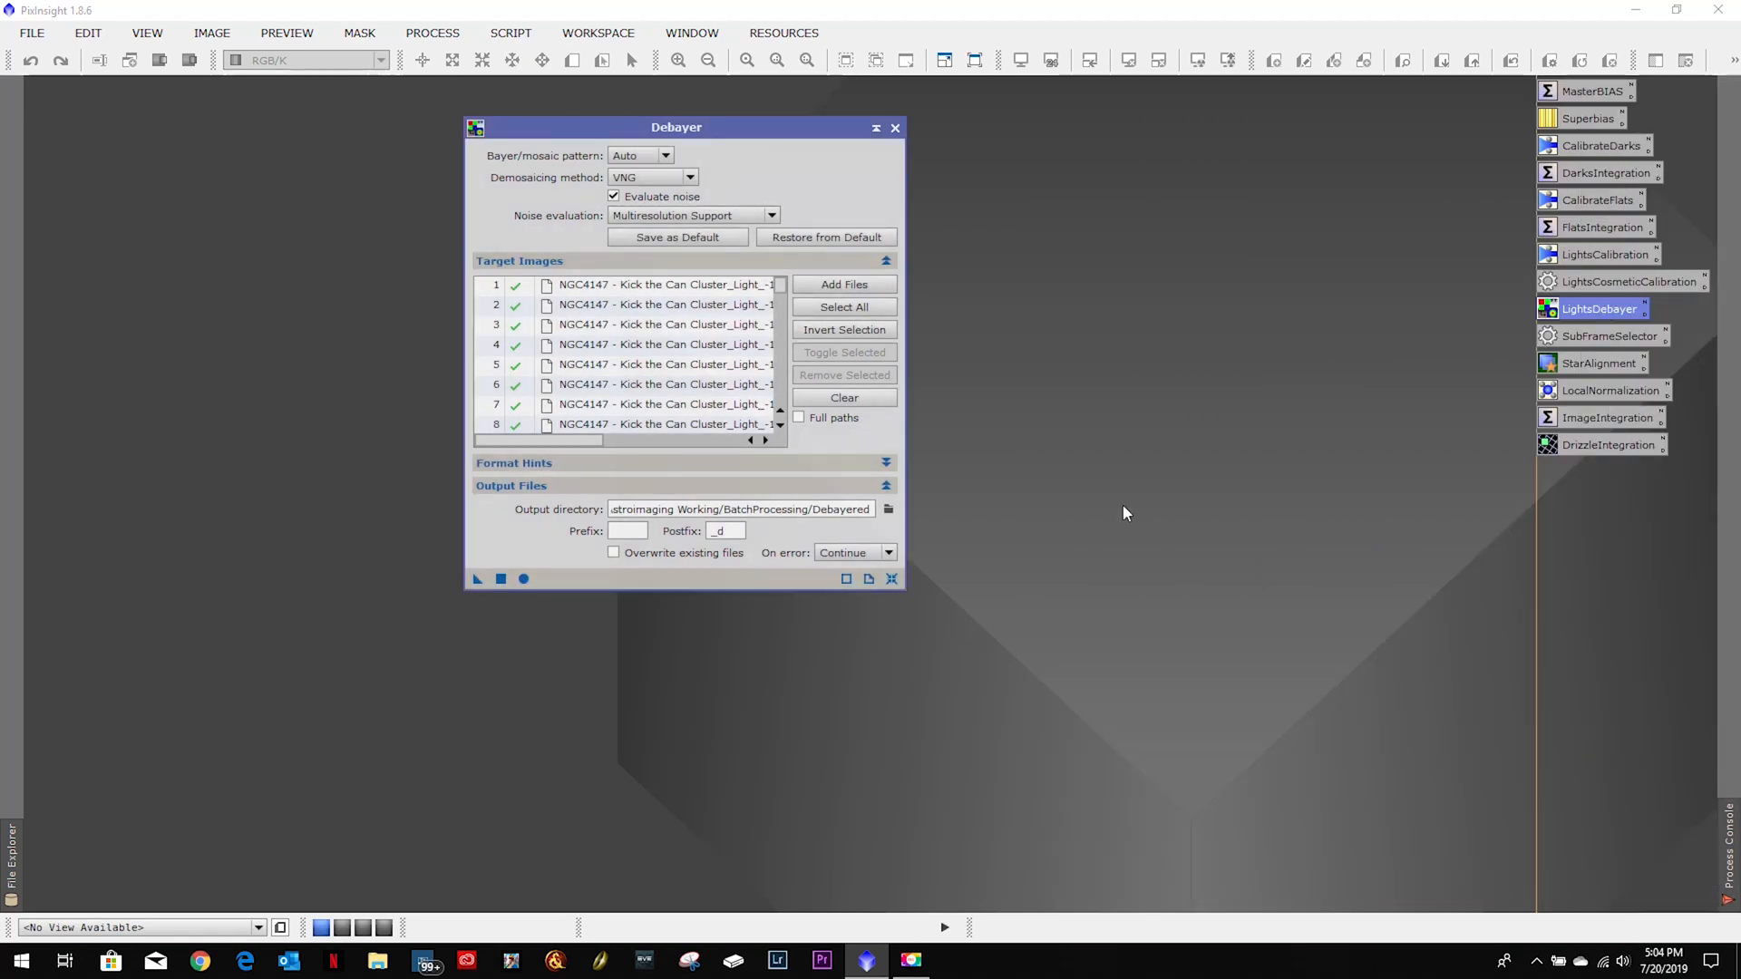
pyautogui.click(895, 128)
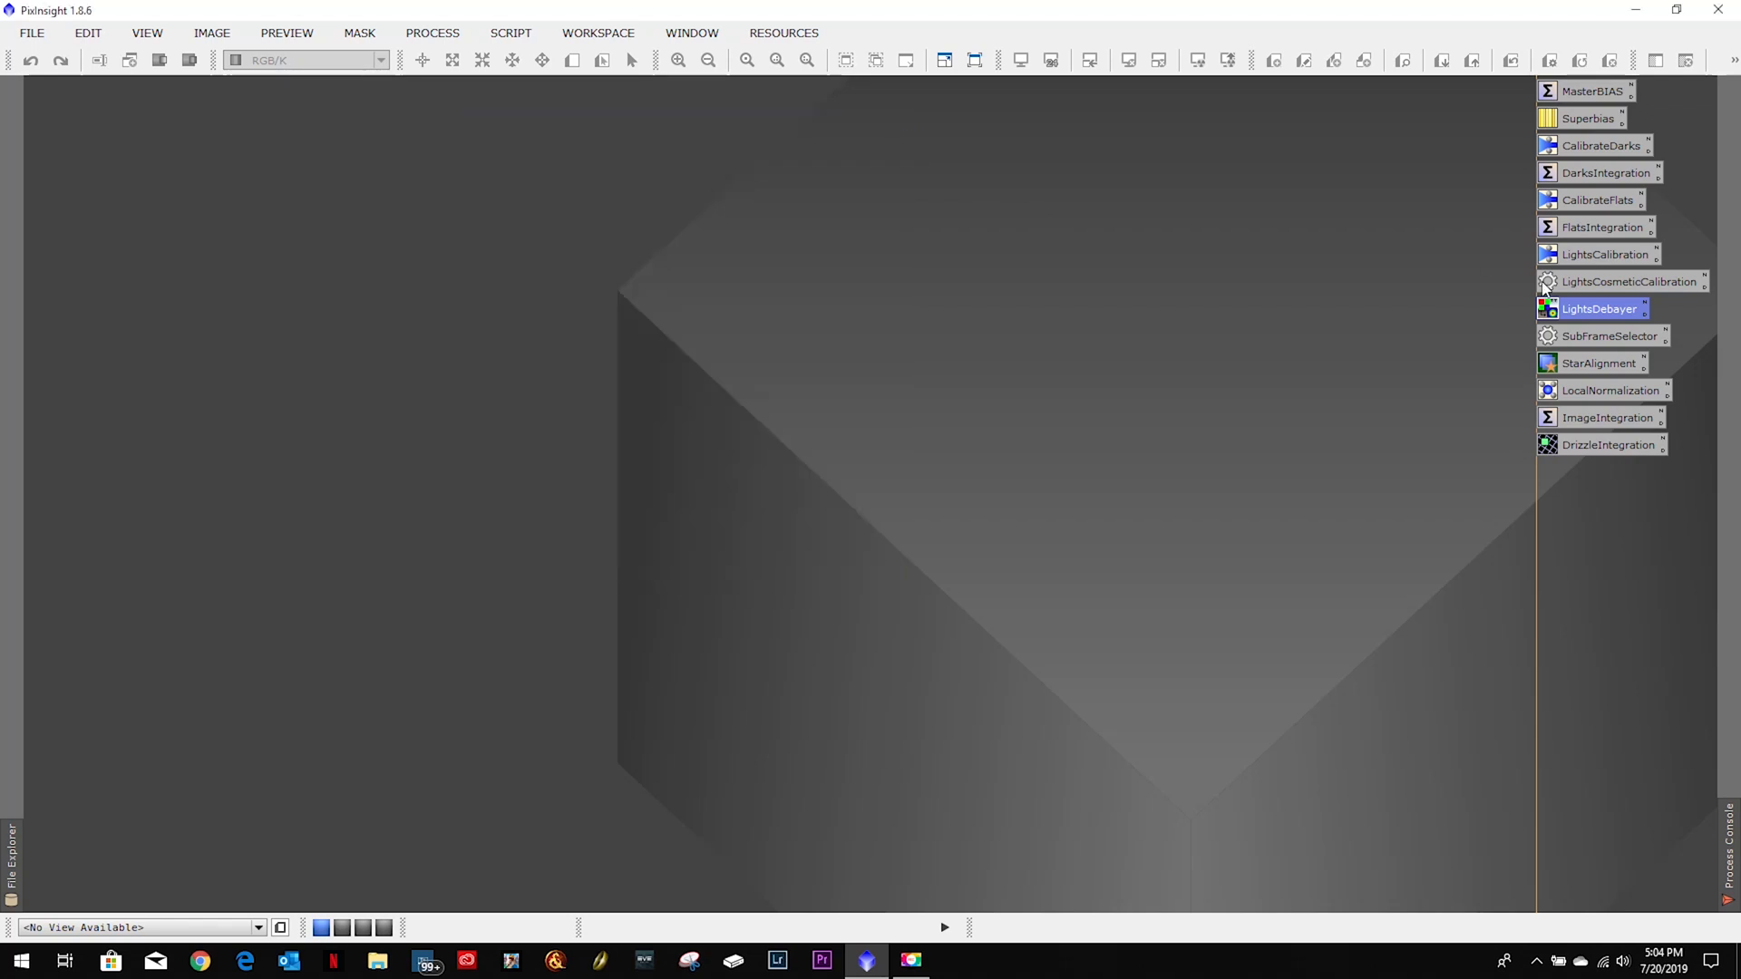
# Open the saved SubFrameSelector process and replace its subframes with all files from the Debayered folder.
pyautogui.doubleClick(1576, 337)
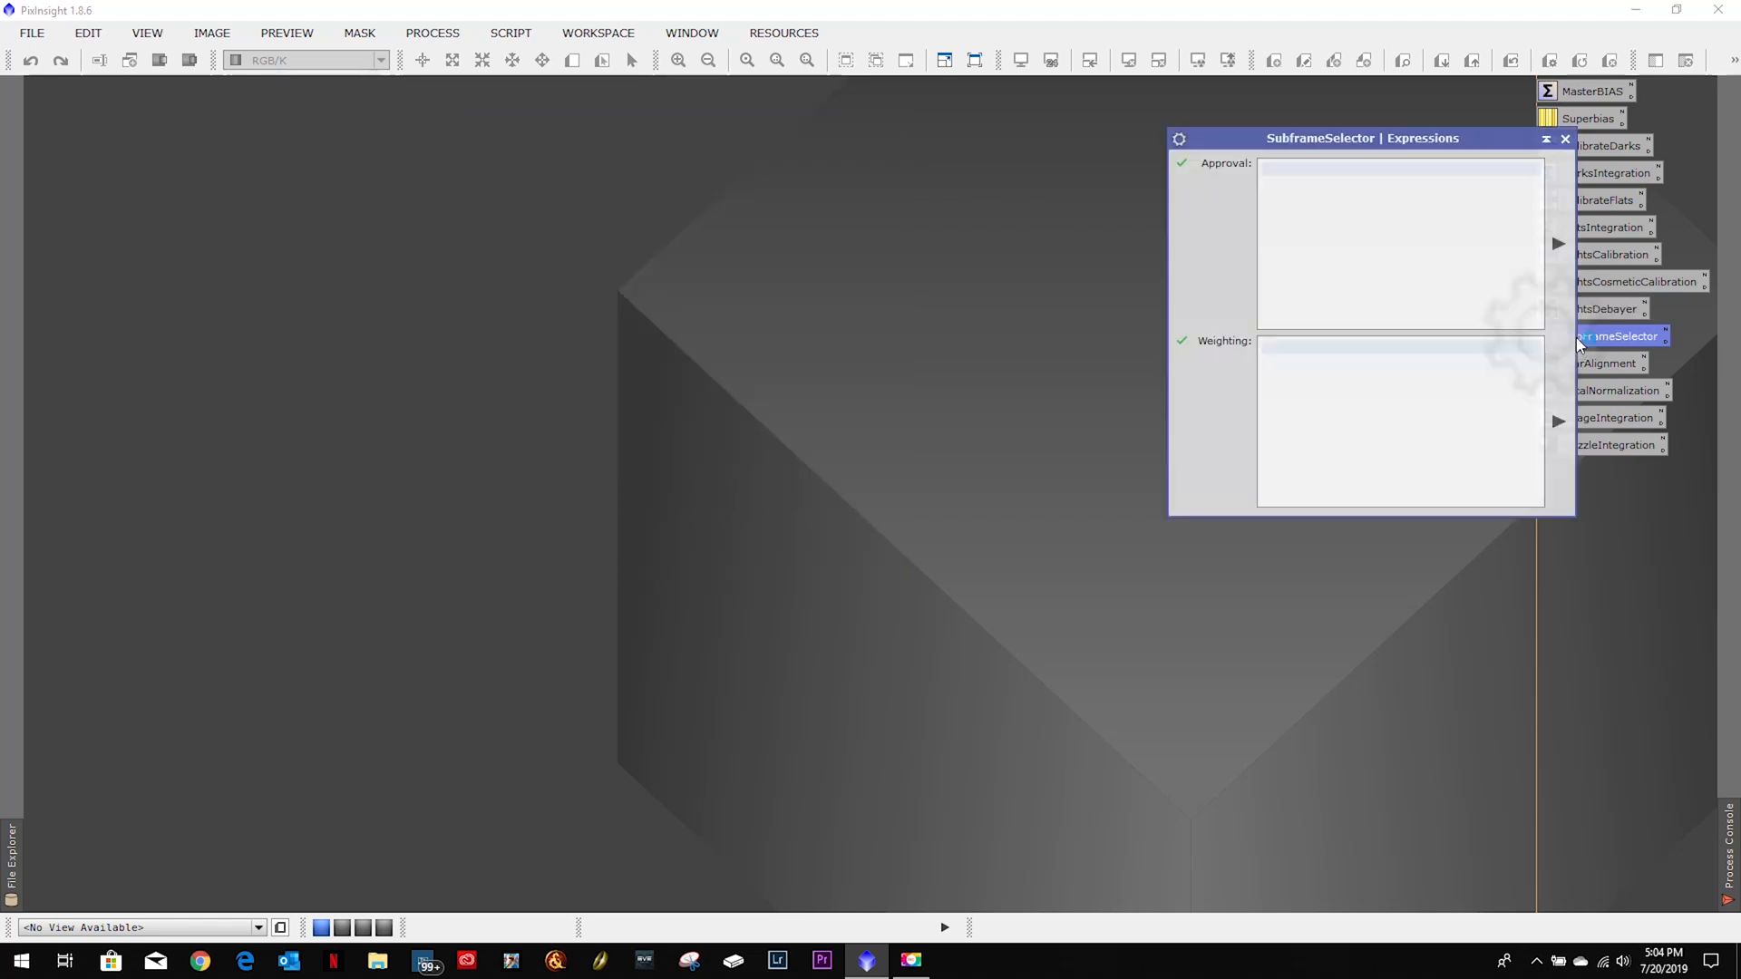
pyautogui.moveTo(989, 191); pyautogui.dragTo(428, 141)
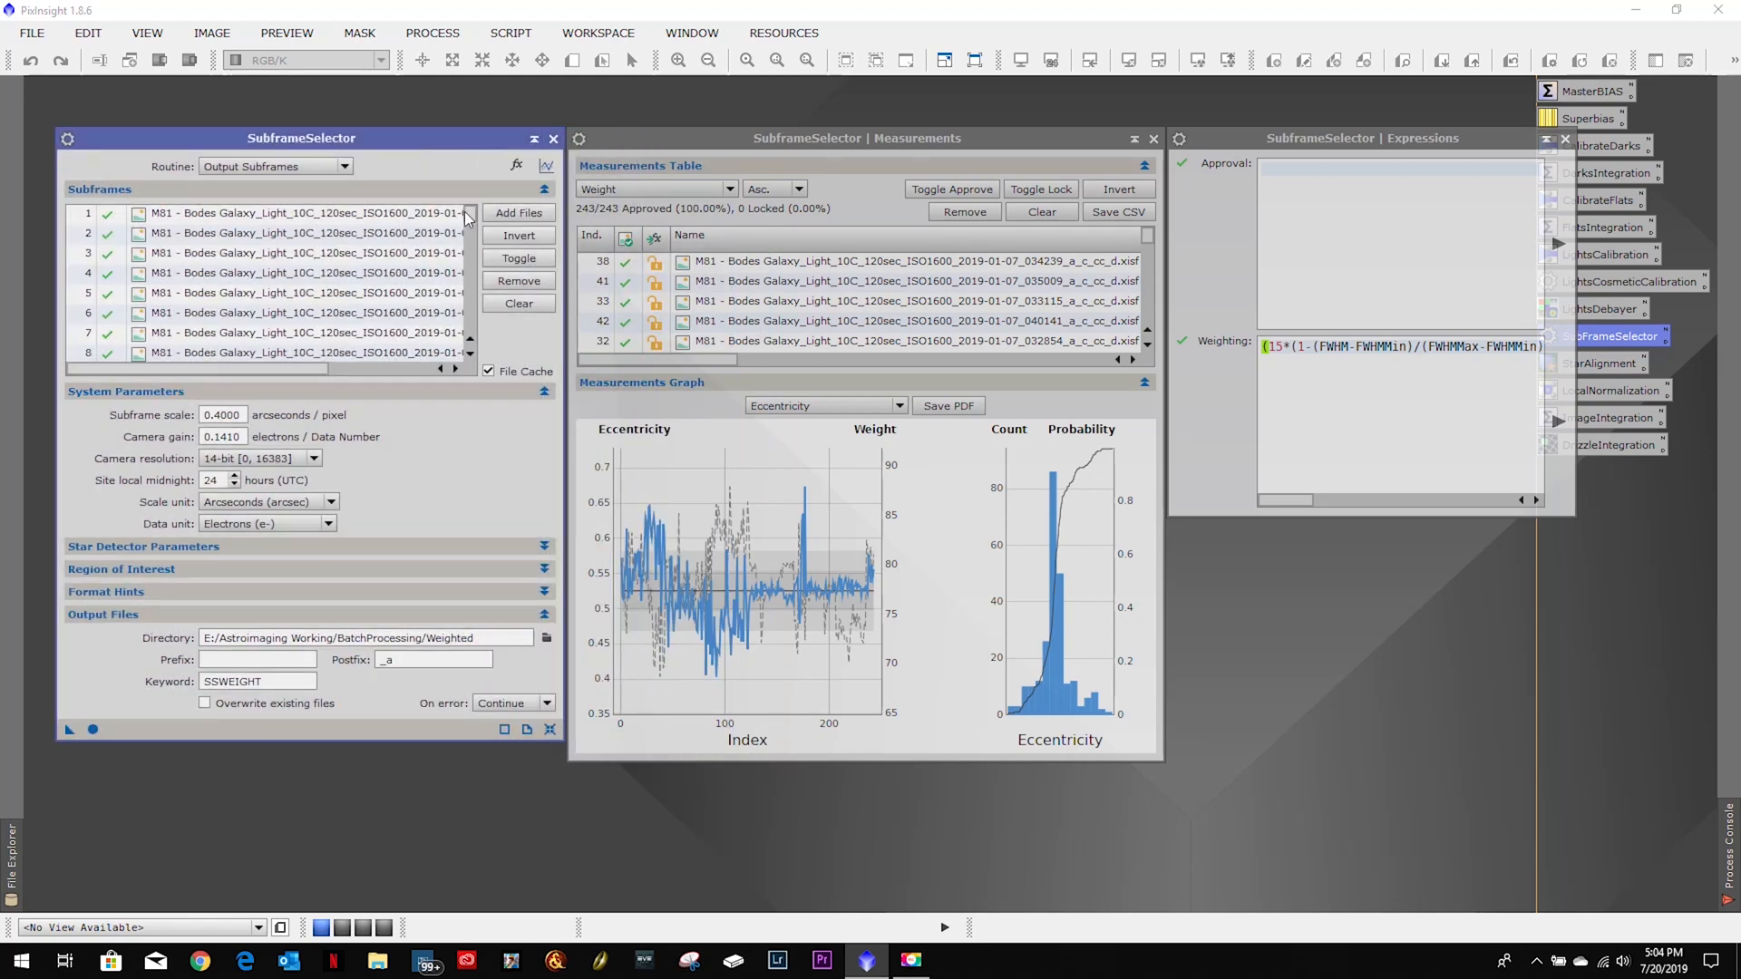
pyautogui.click(517, 304)
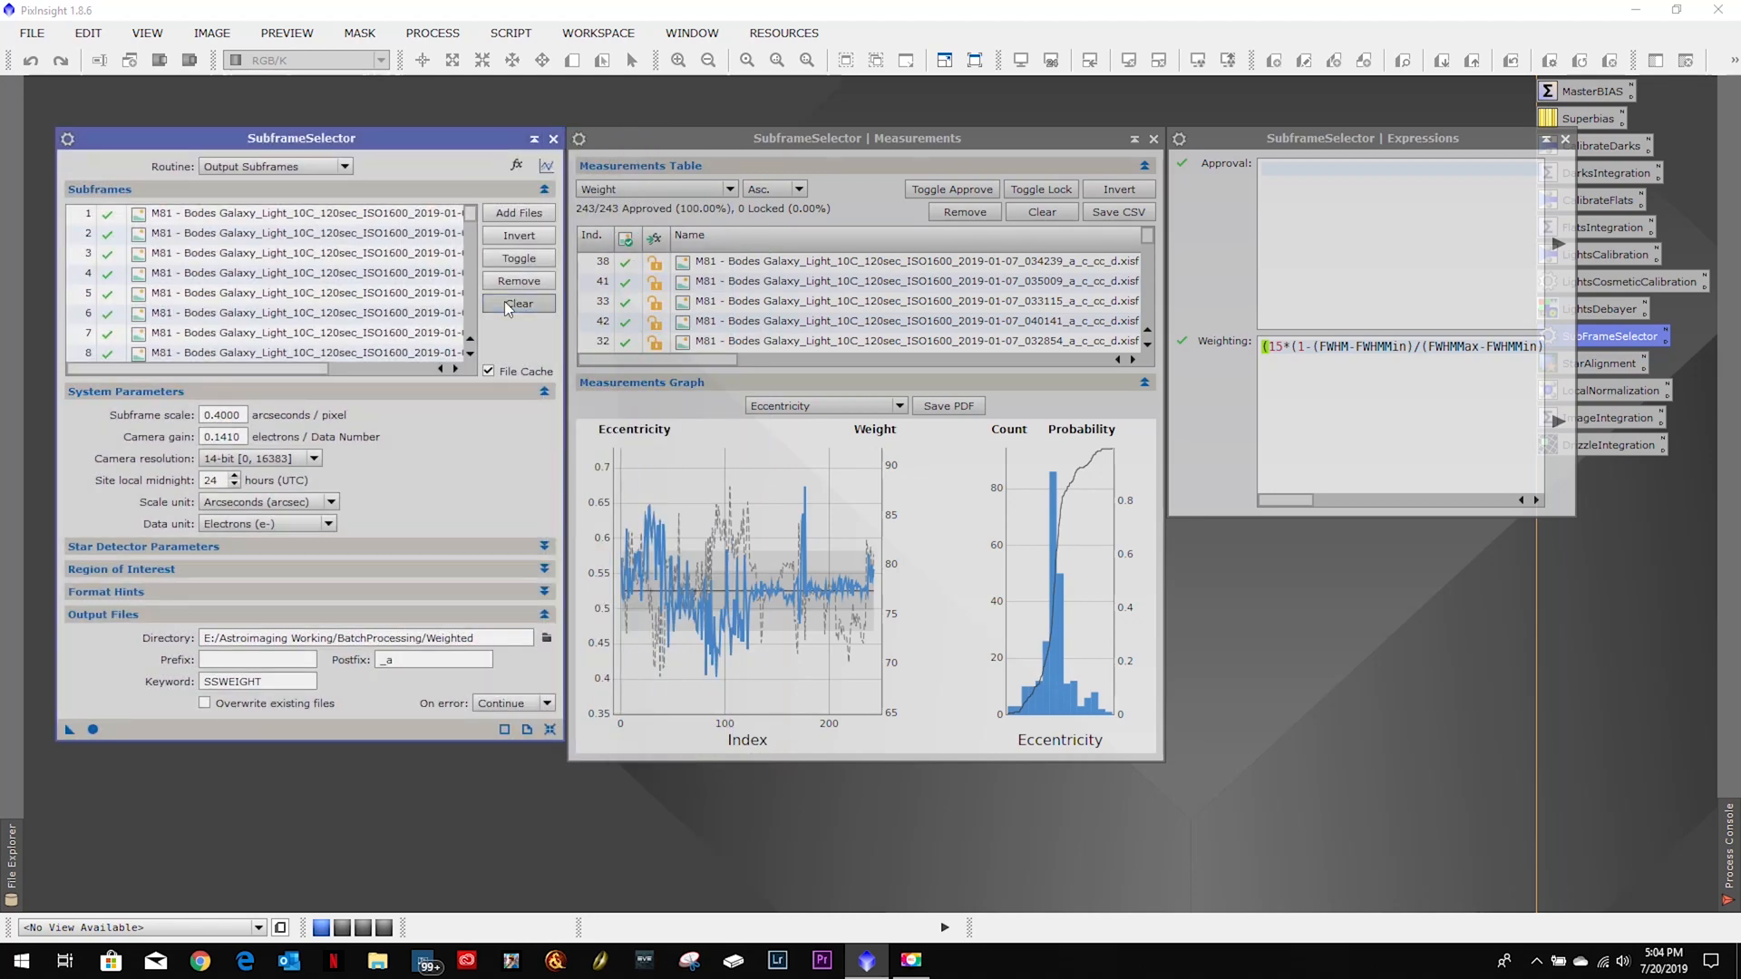
pyautogui.click(507, 214)
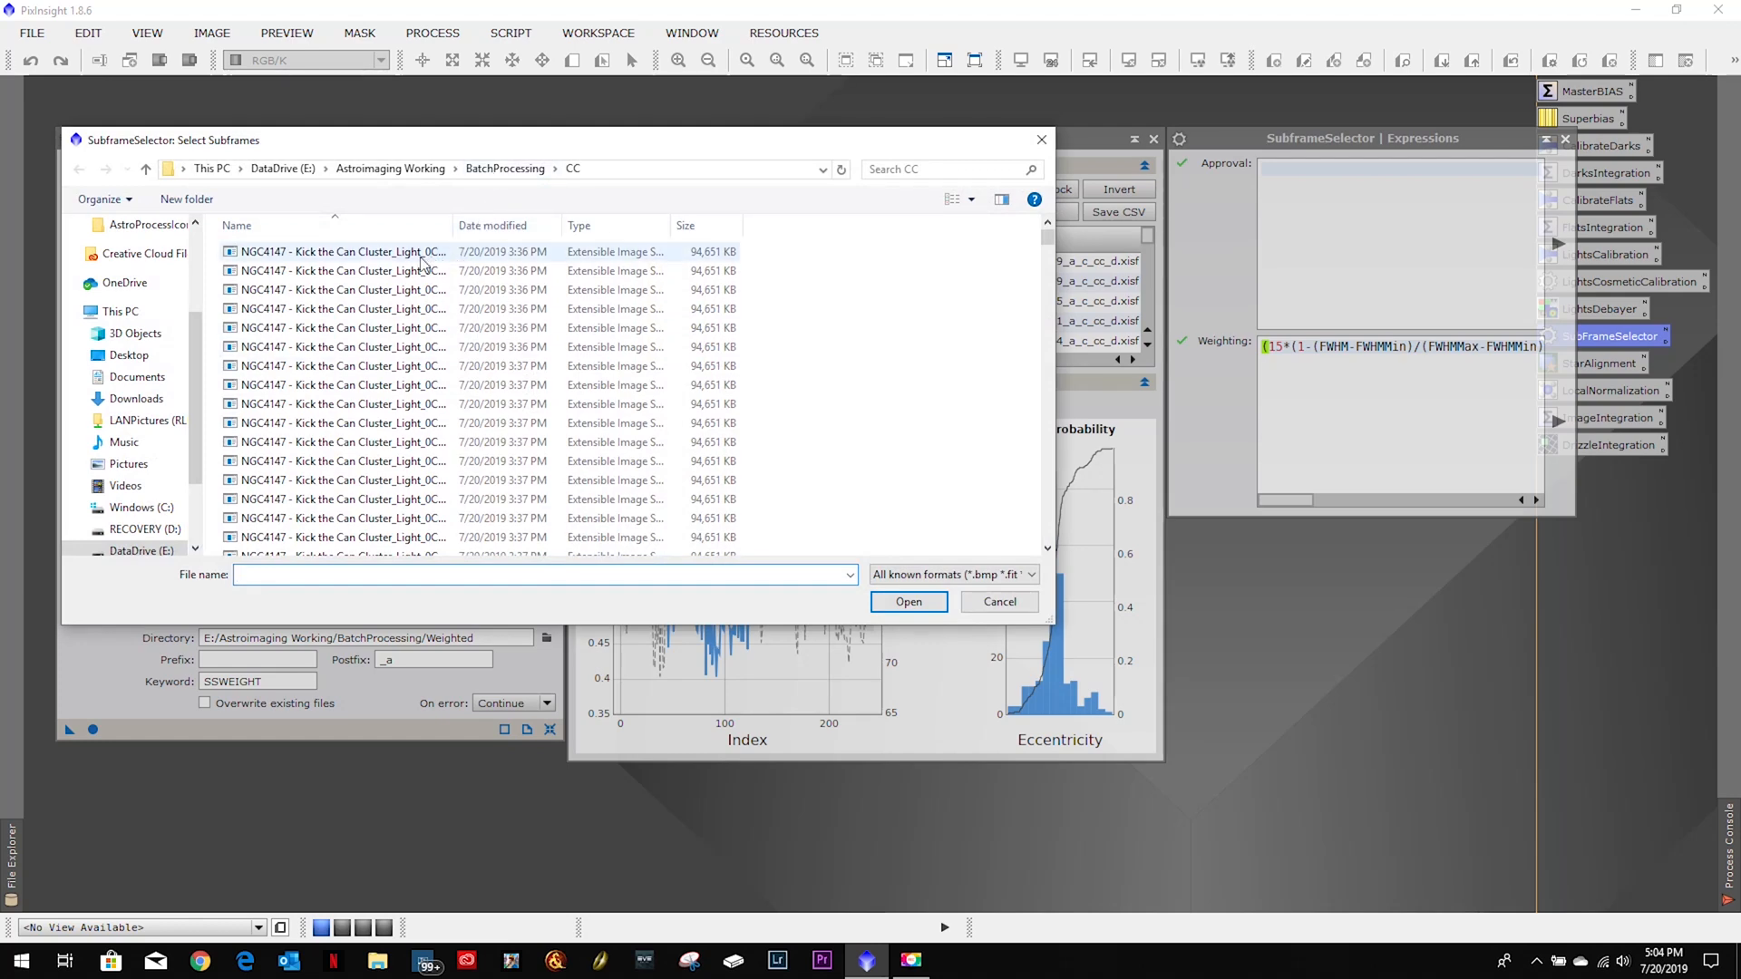
pyautogui.click(499, 174)
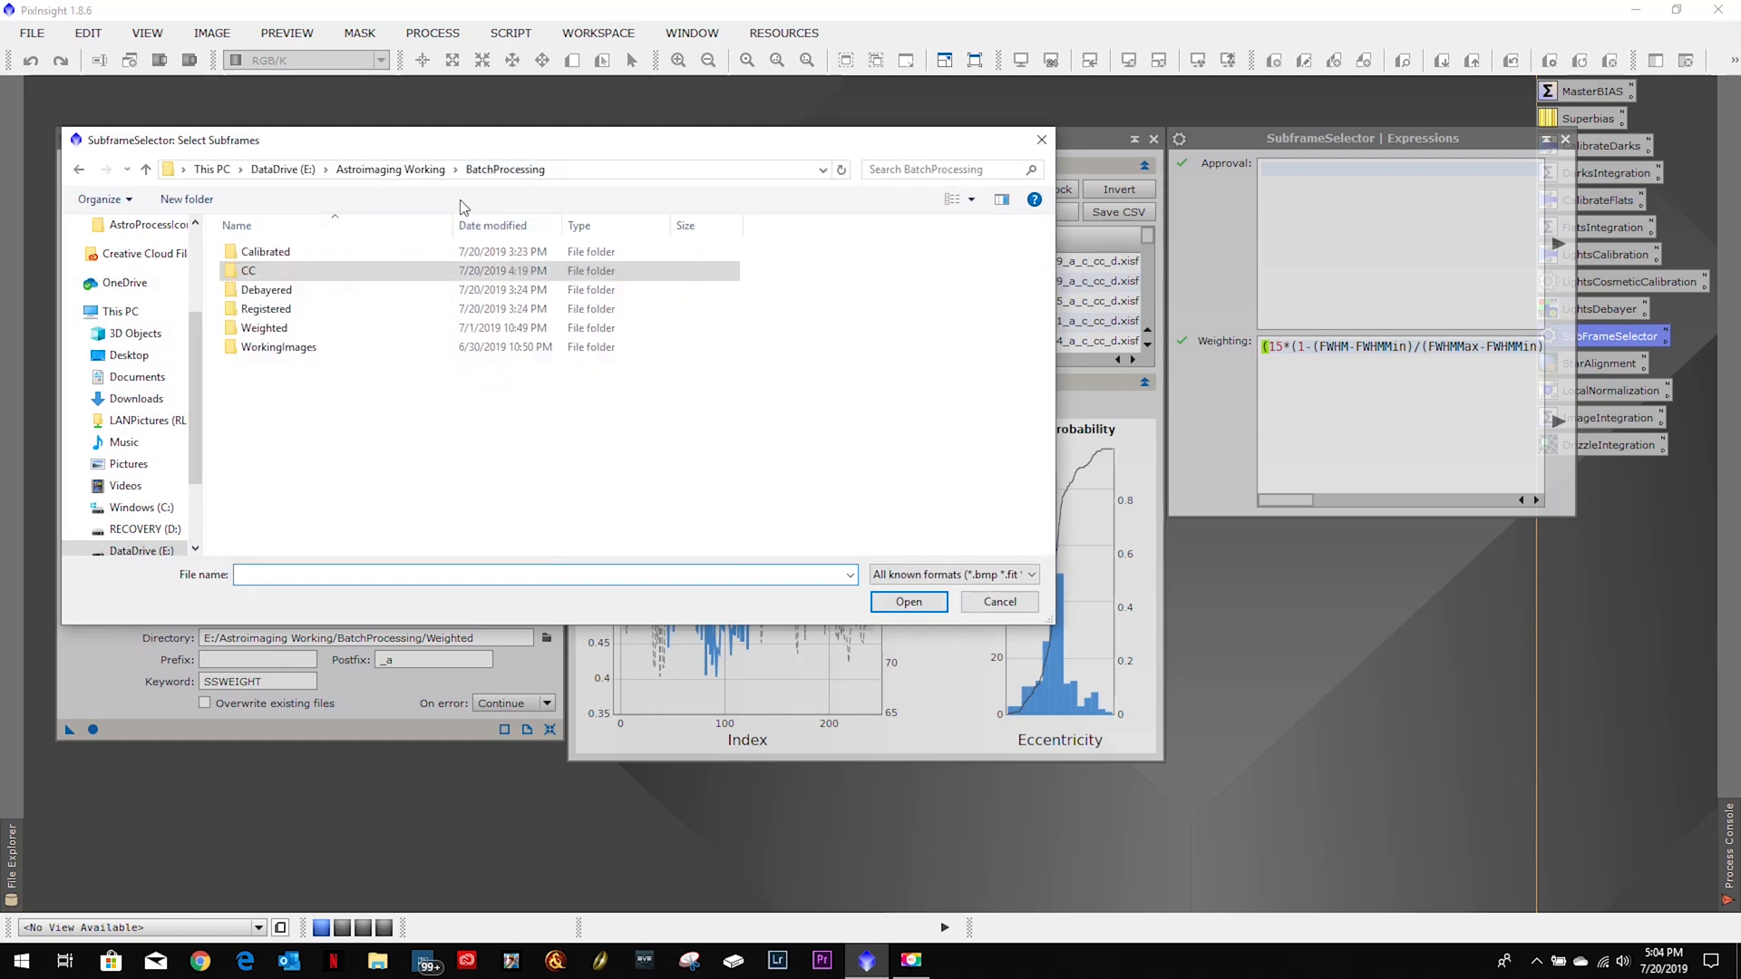
pyautogui.doubleClick(274, 292)
pyautogui.click(343, 260)
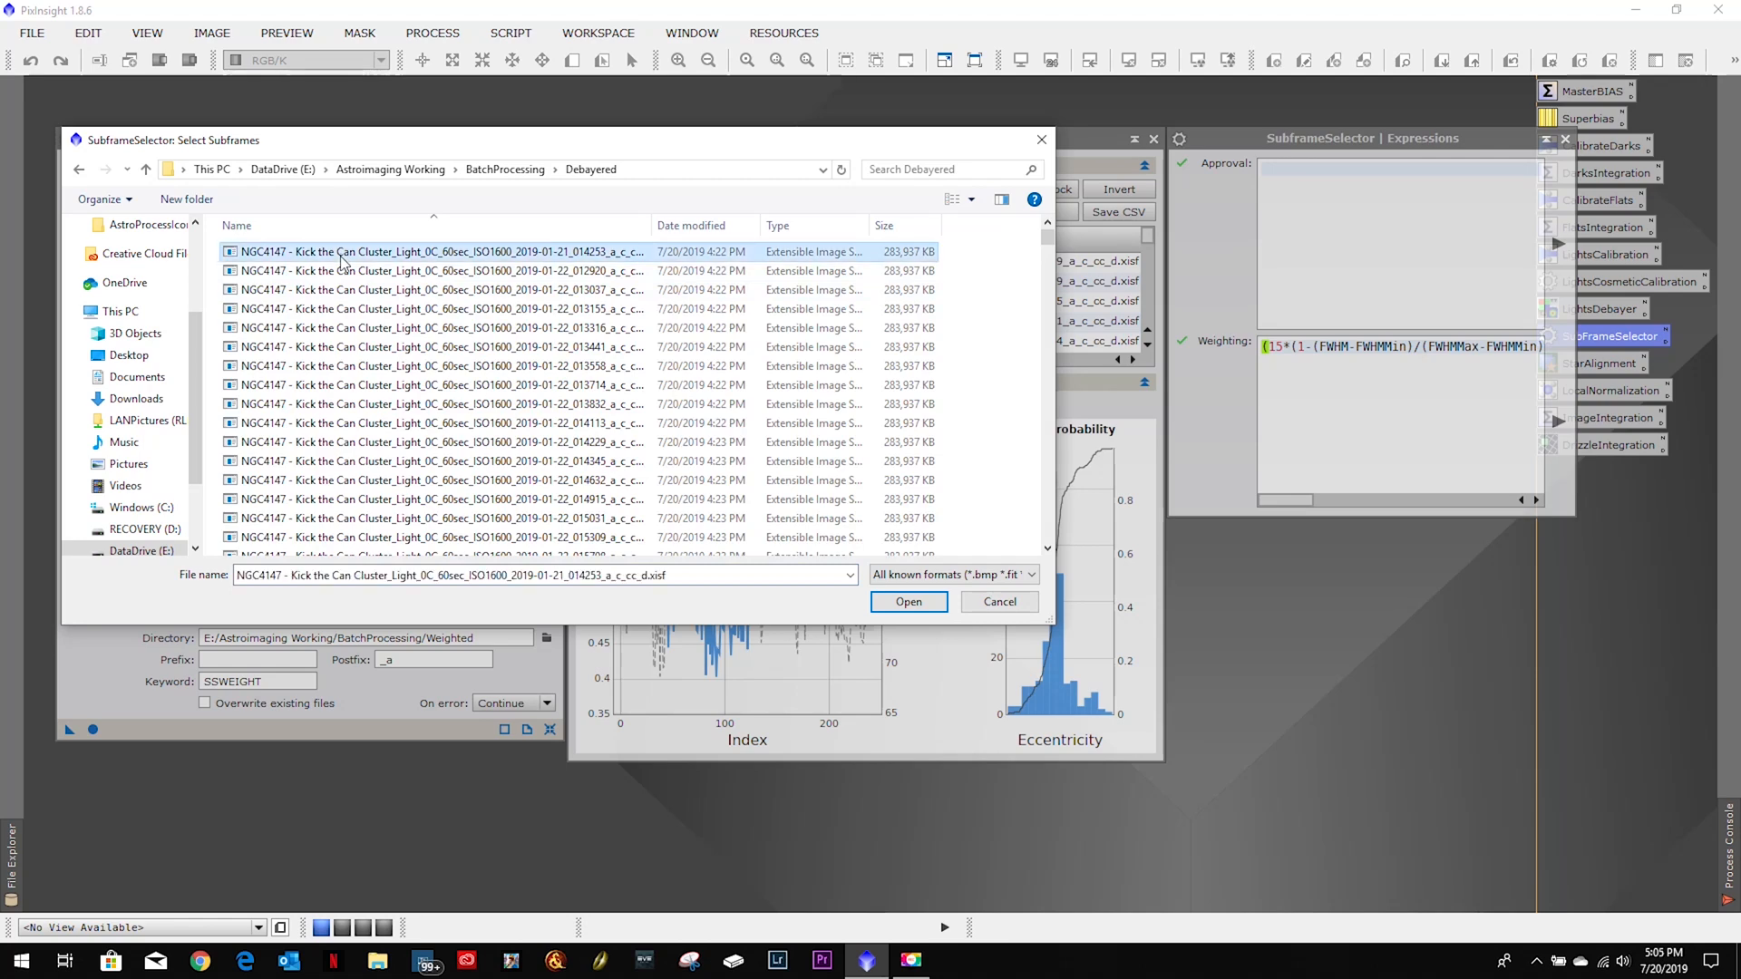
pyautogui.hotkey('ctrl', 'a')
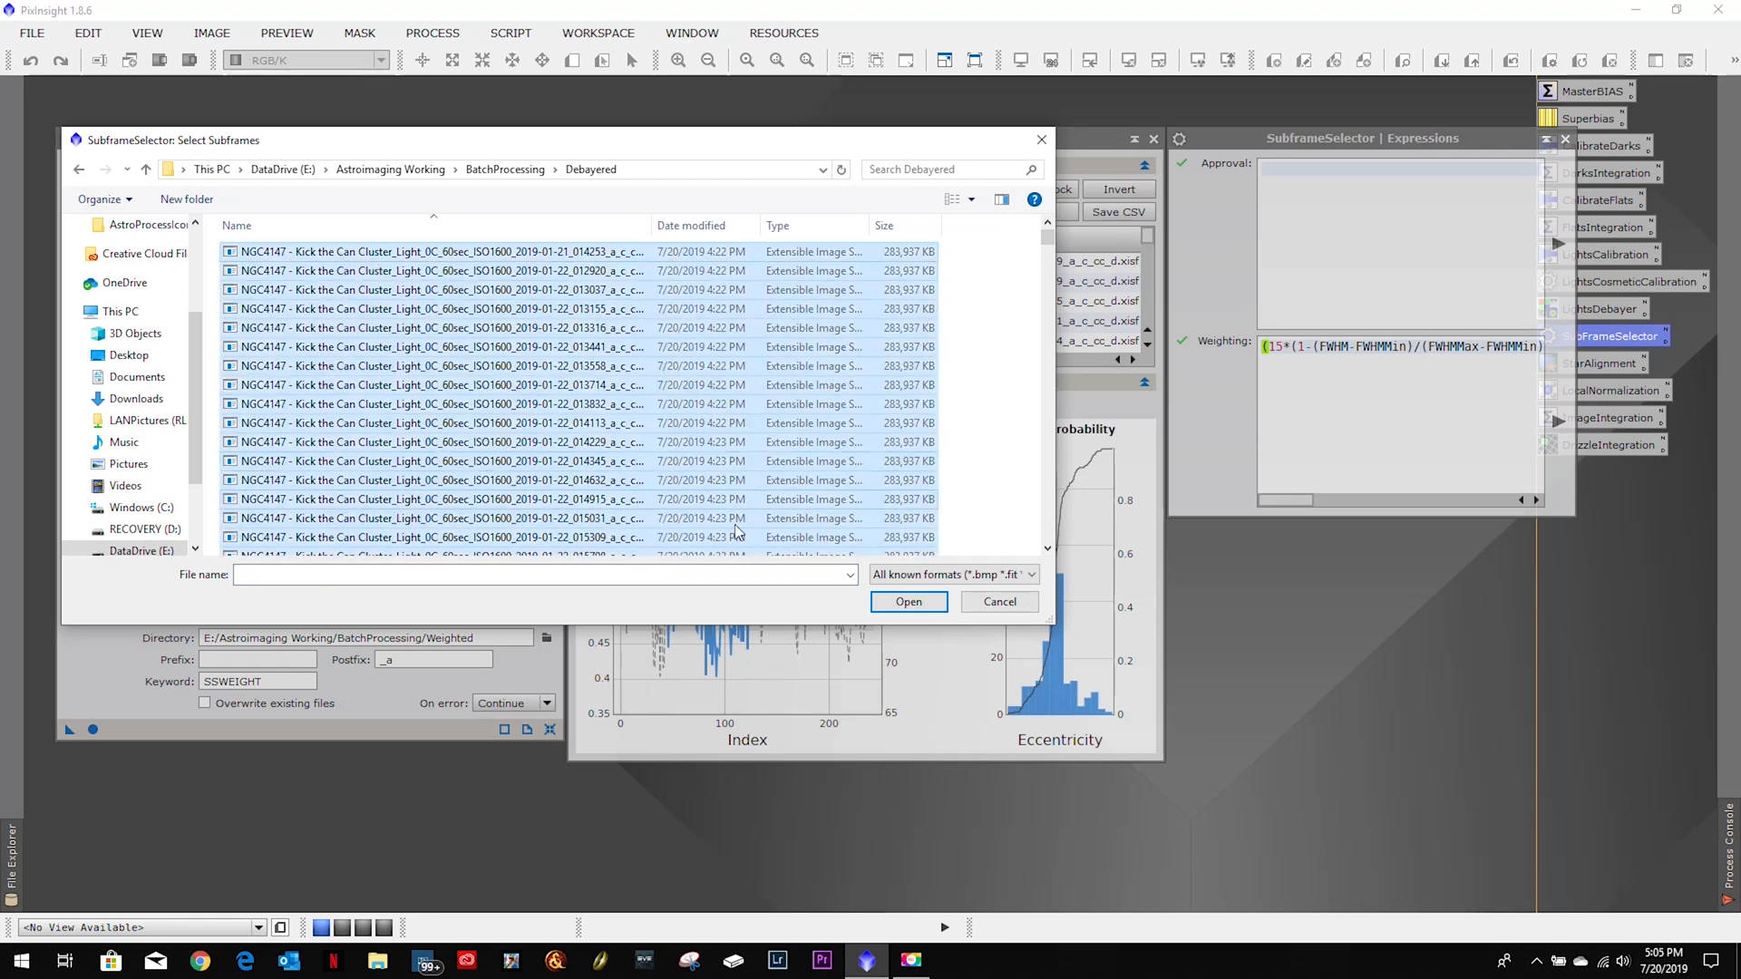
pyautogui.click(909, 602)
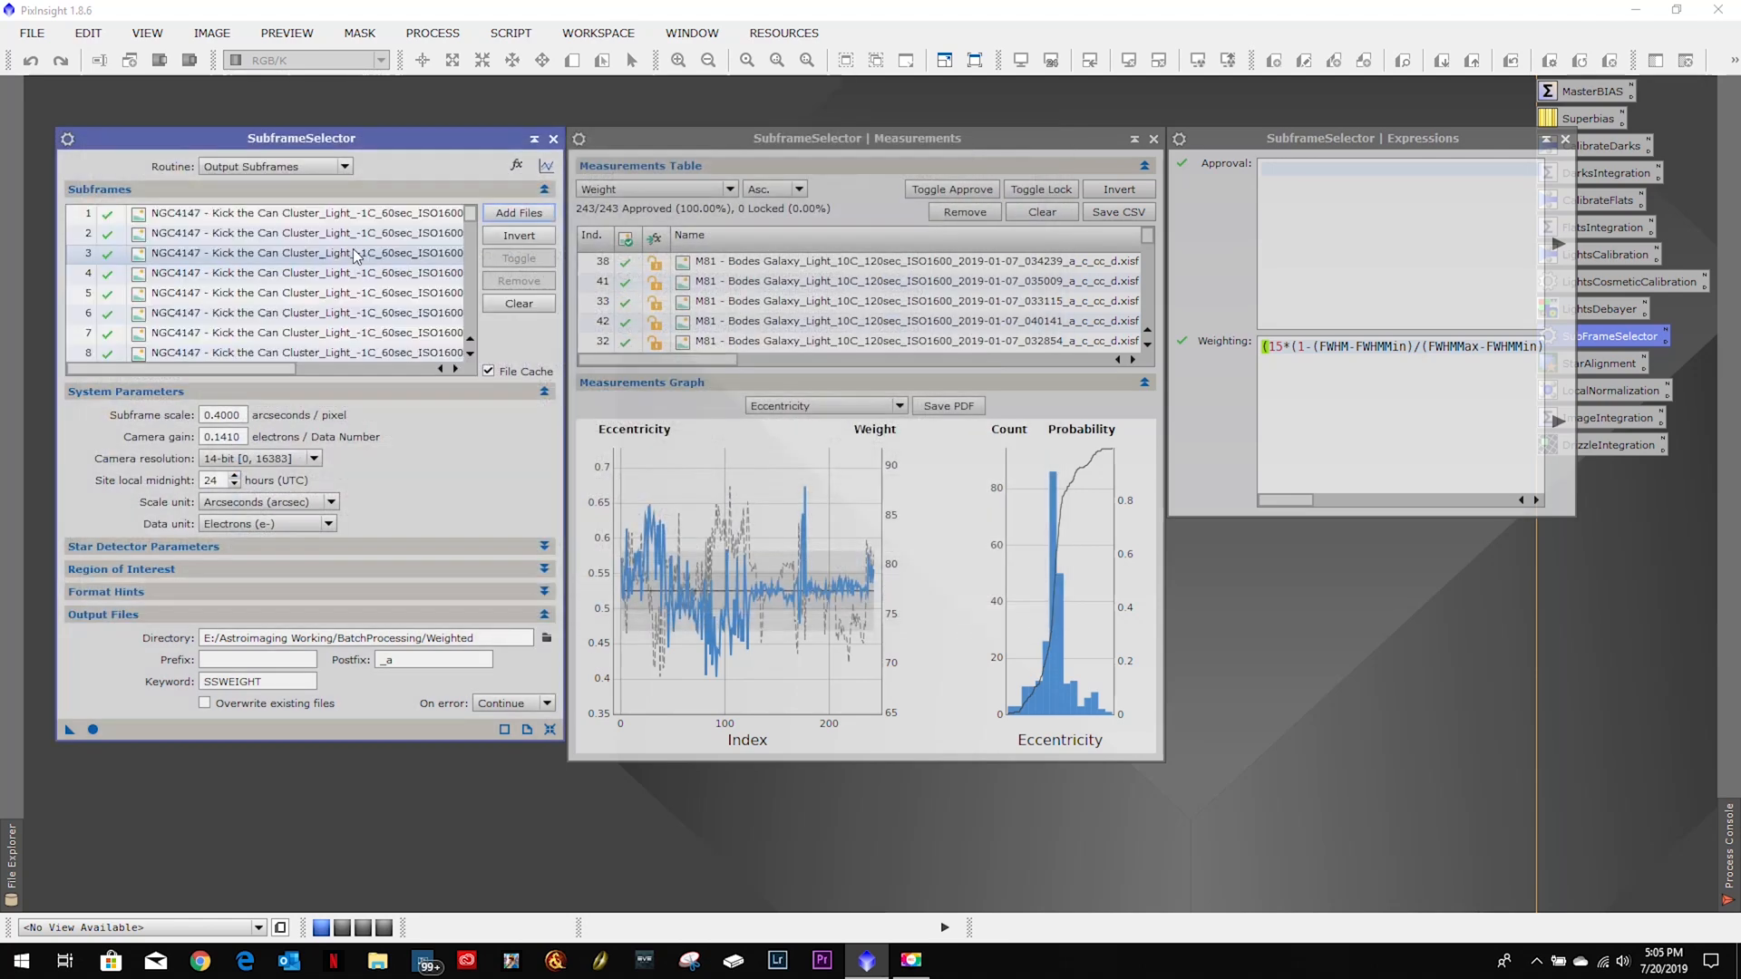
# Set the SubframeSelector routine to Measure Subframes and run the measurement on all debayered frames.
pyautogui.click(313, 167)
pyautogui.click(269, 184)
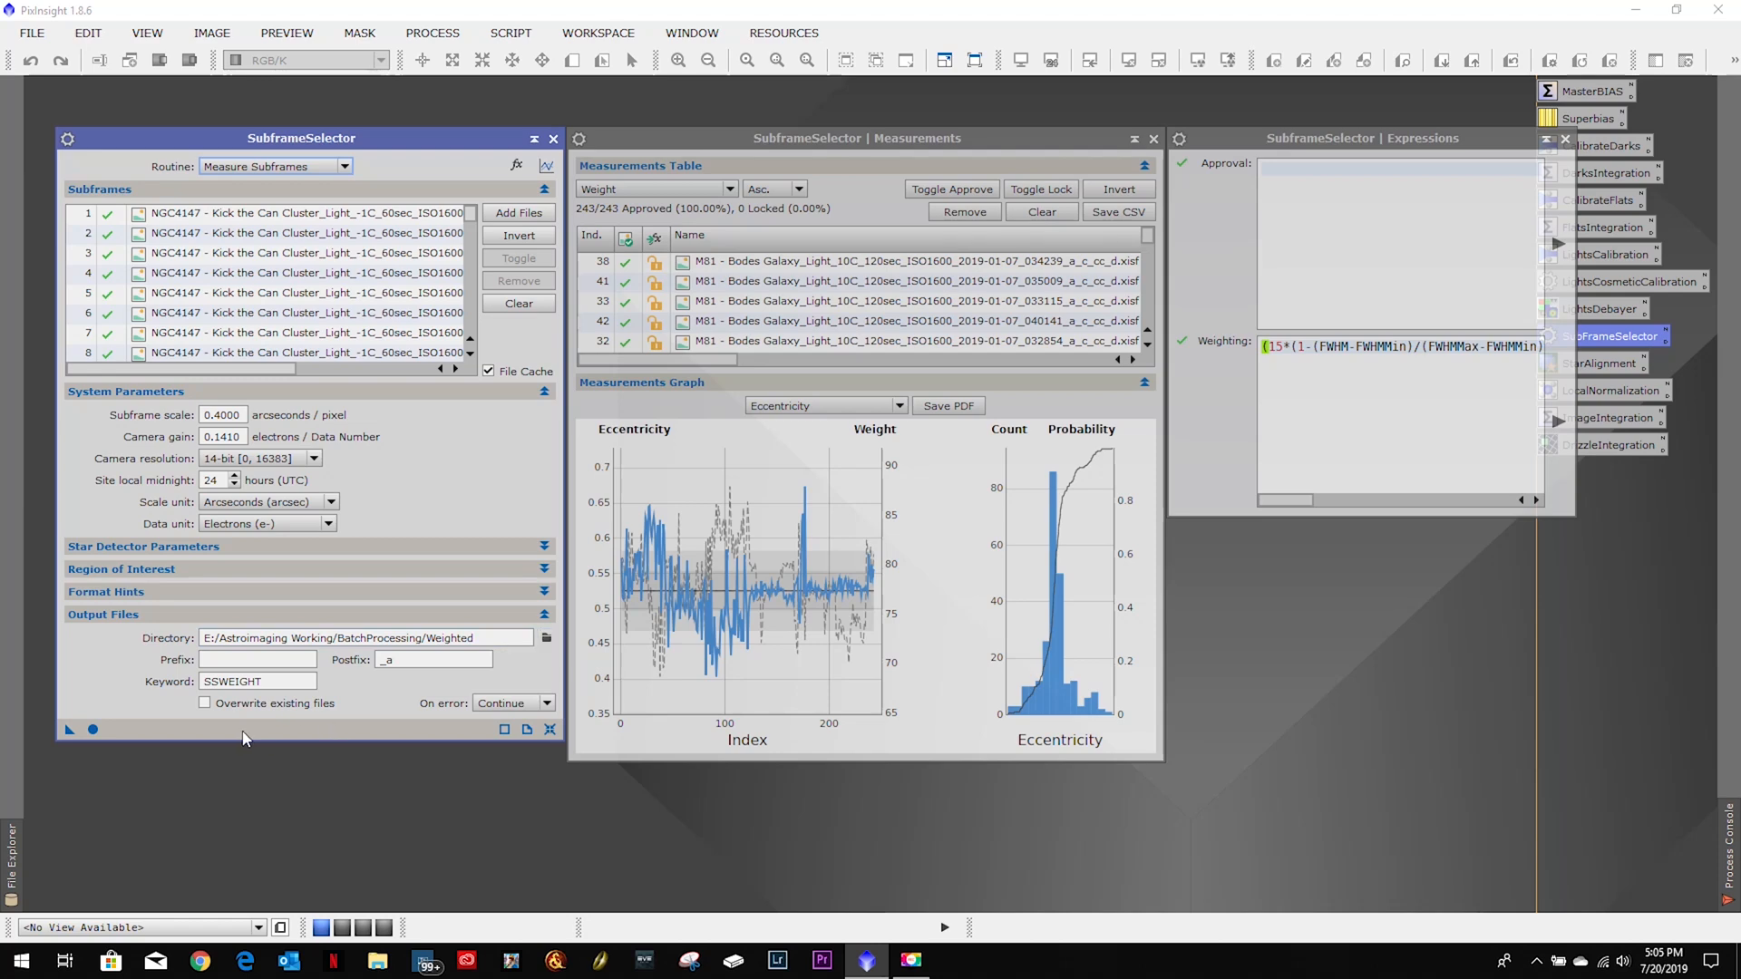
pyautogui.click(92, 730)
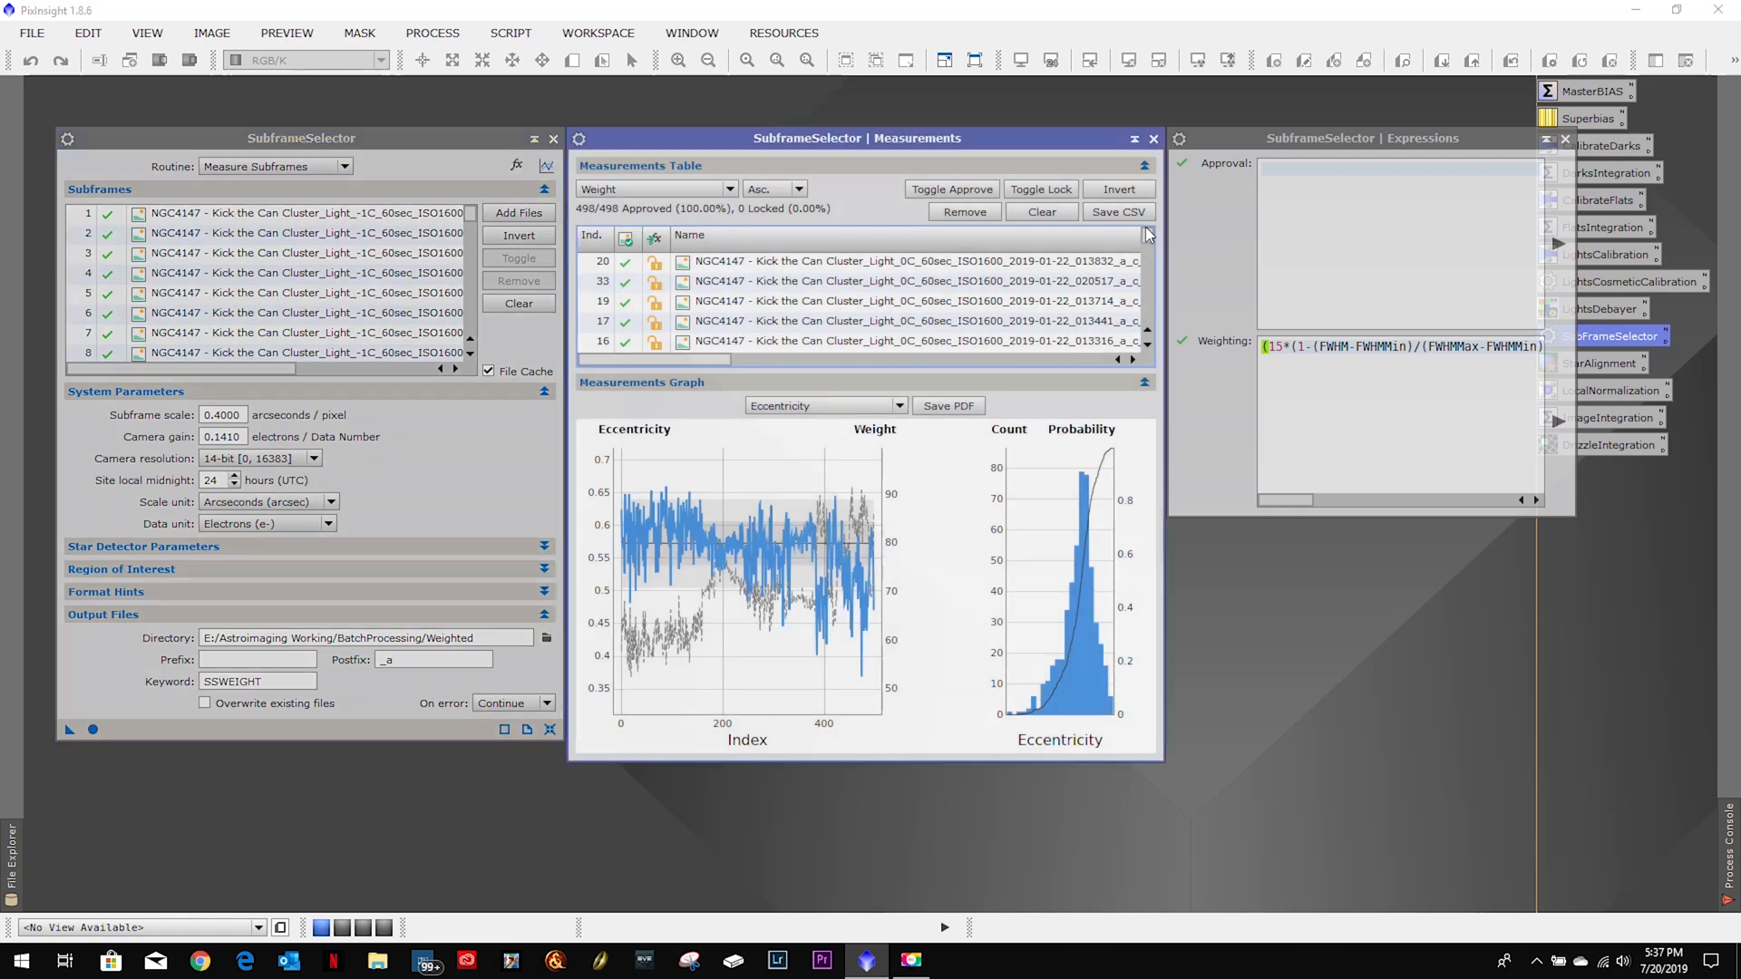
# Find the subframe with the highest weight in the measurements table and open its image.
pyautogui.click(1149, 234)
pyautogui.moveTo(1154, 238); pyautogui.dragTo(1153, 322)
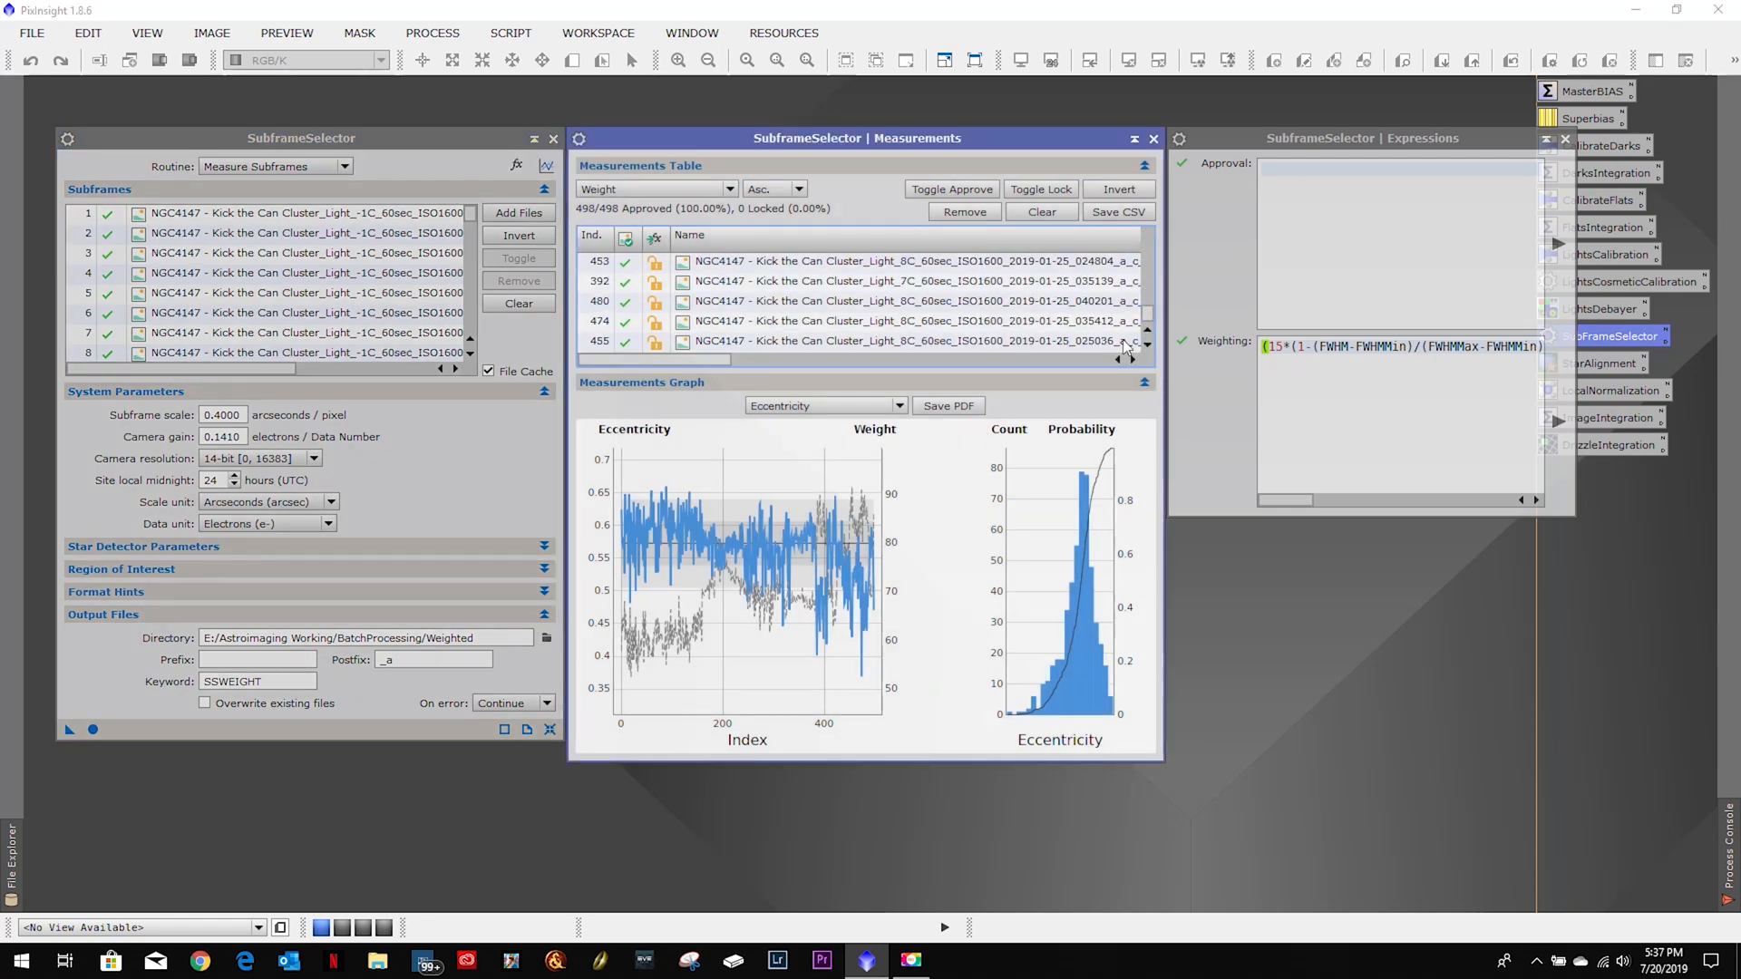
pyautogui.moveTo(713, 364); pyautogui.dragTo(758, 372)
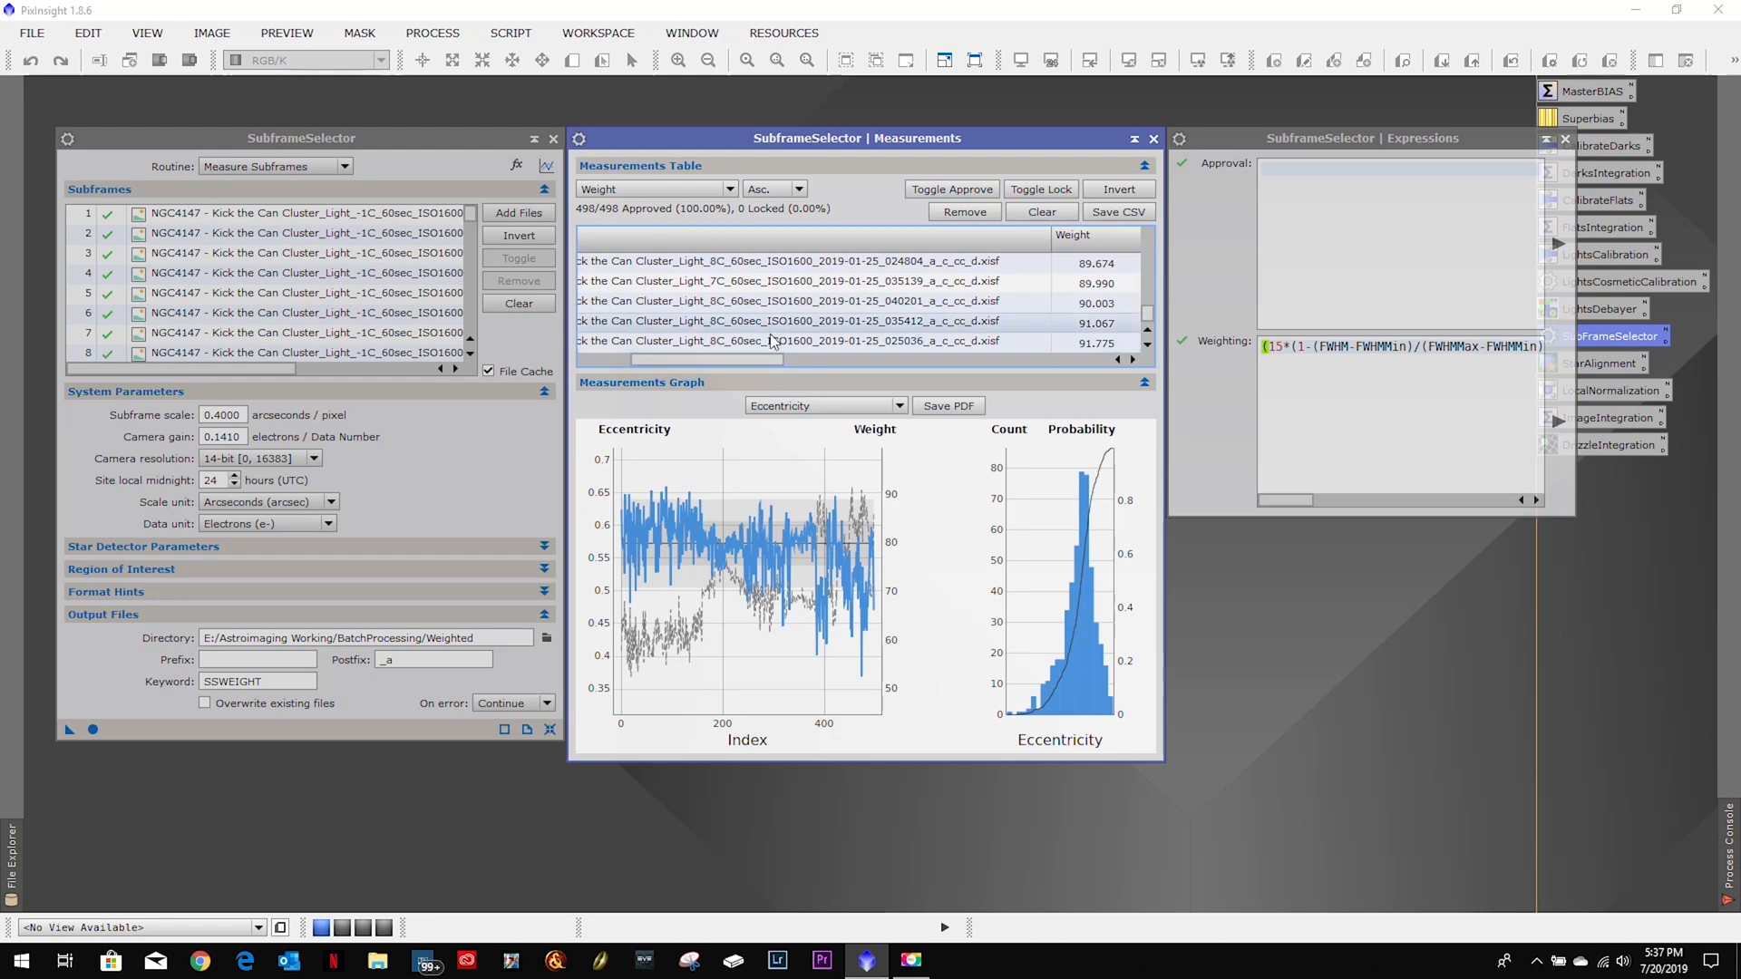
pyautogui.doubleClick(778, 341)
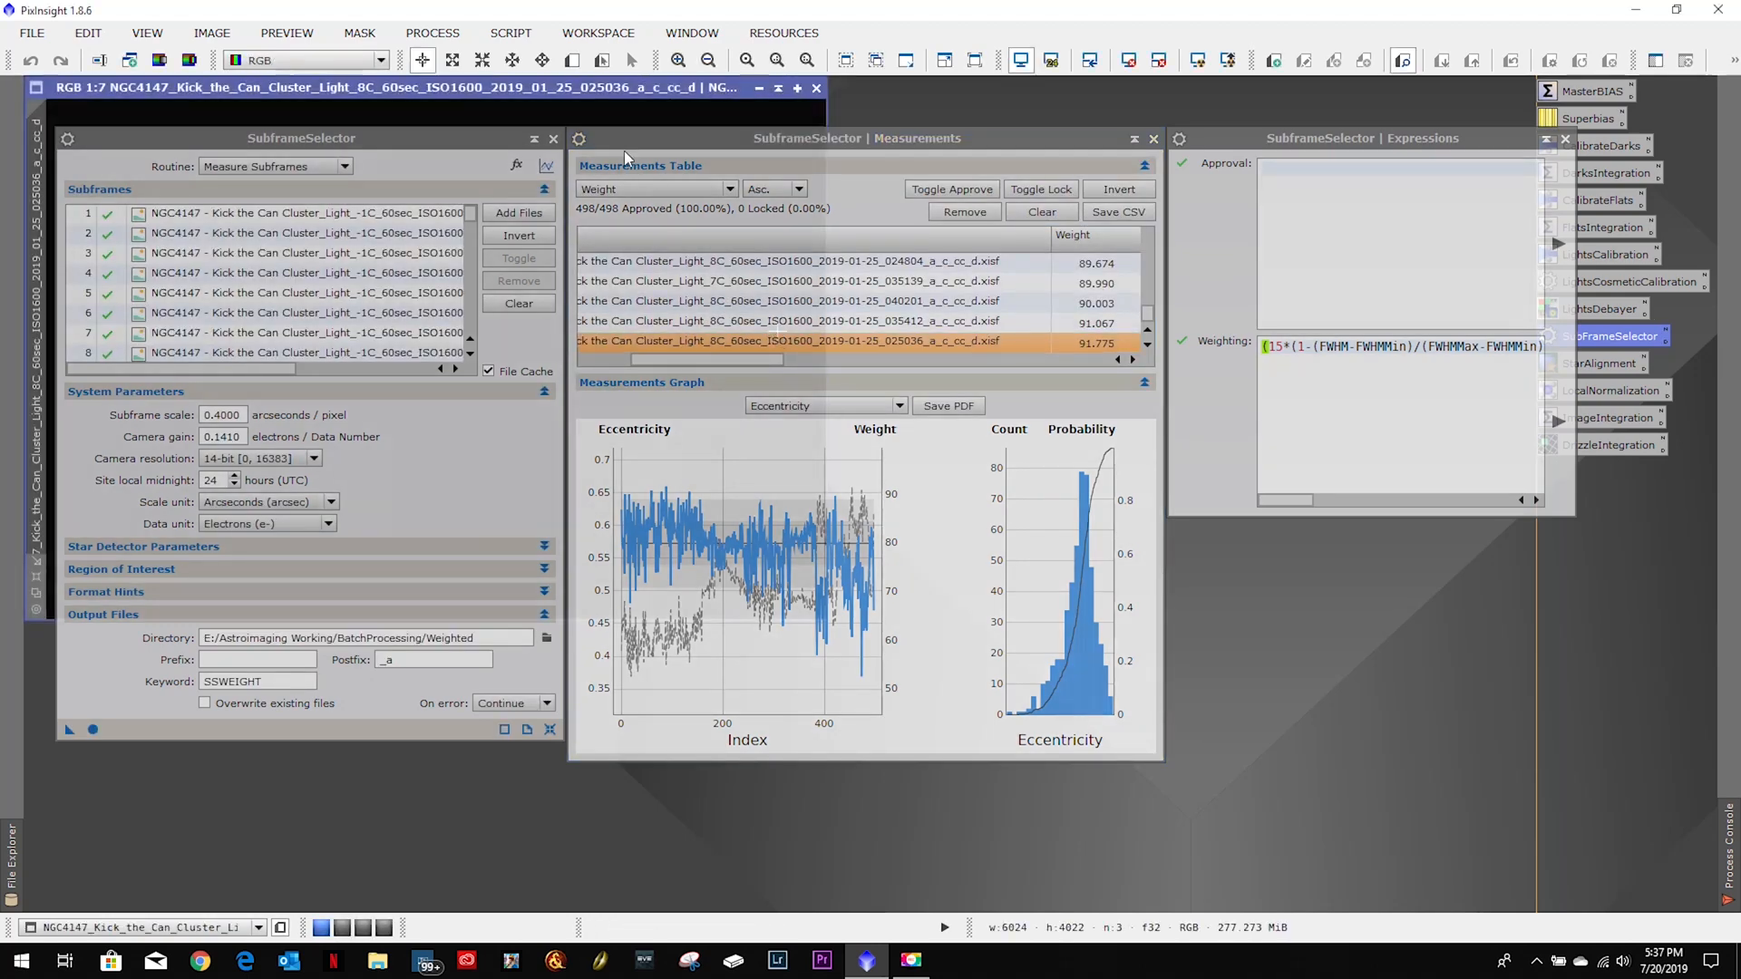
# Move the opened highest-weight frame to Workspace02 and switch to that workspace.
pyautogui.rightClick(551, 88)
pyautogui.moveTo(620, 107)
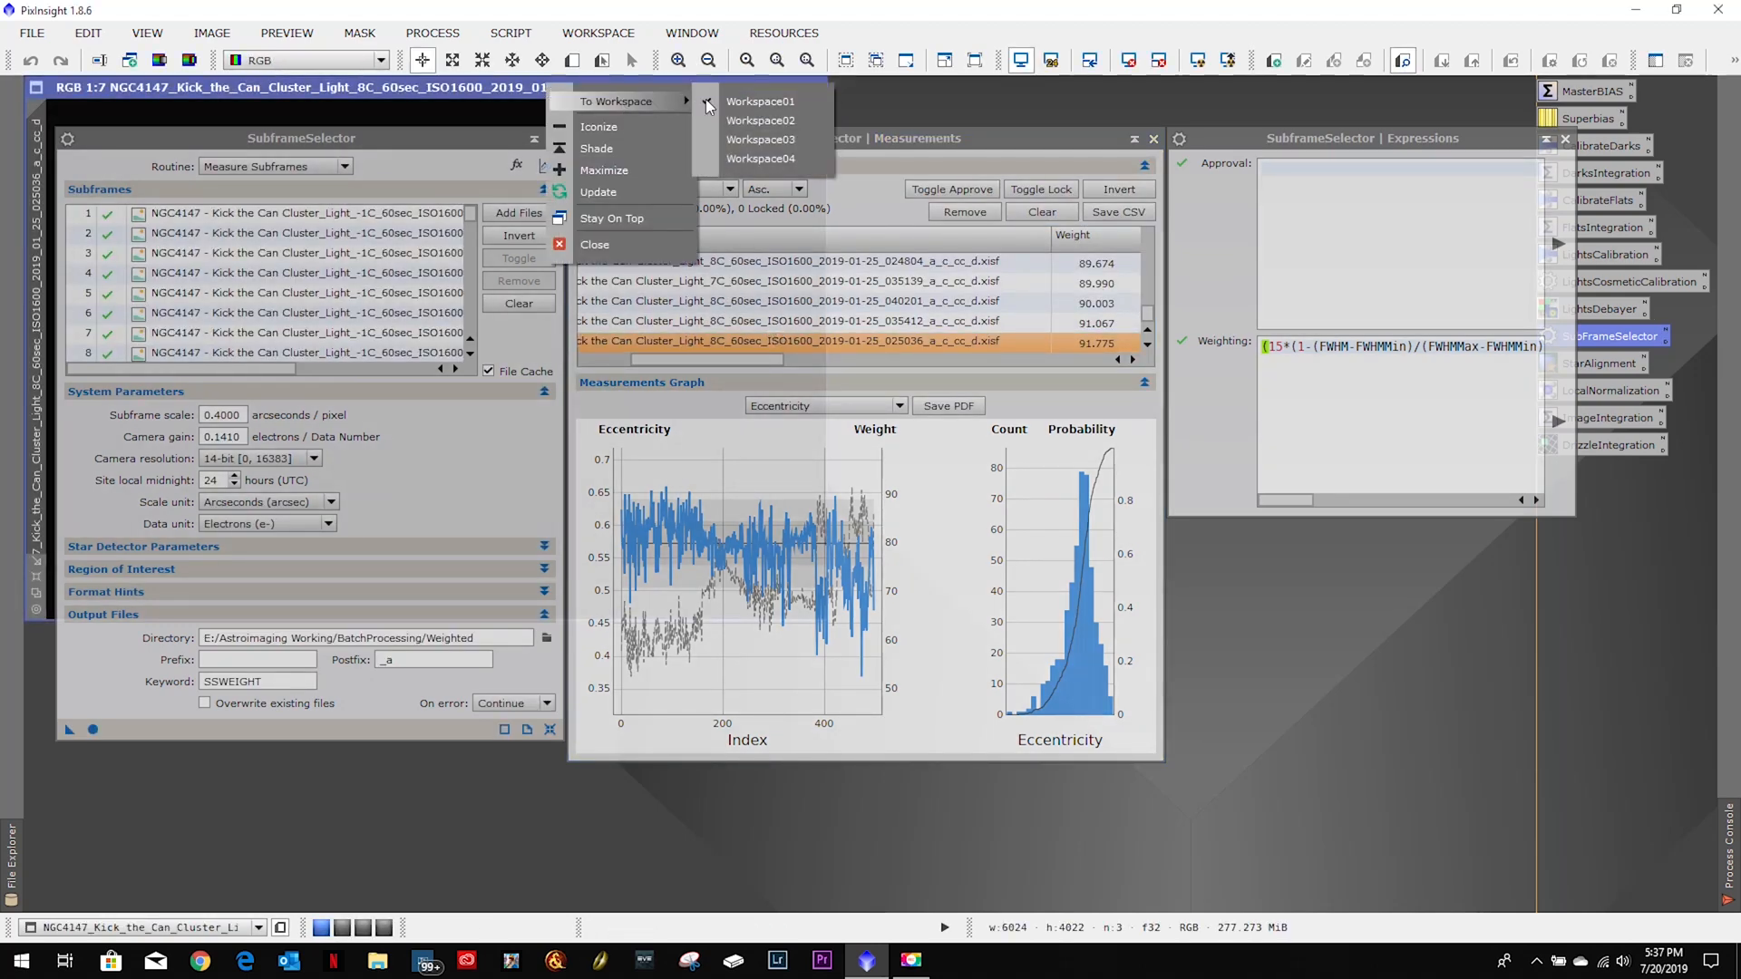
pyautogui.click(760, 121)
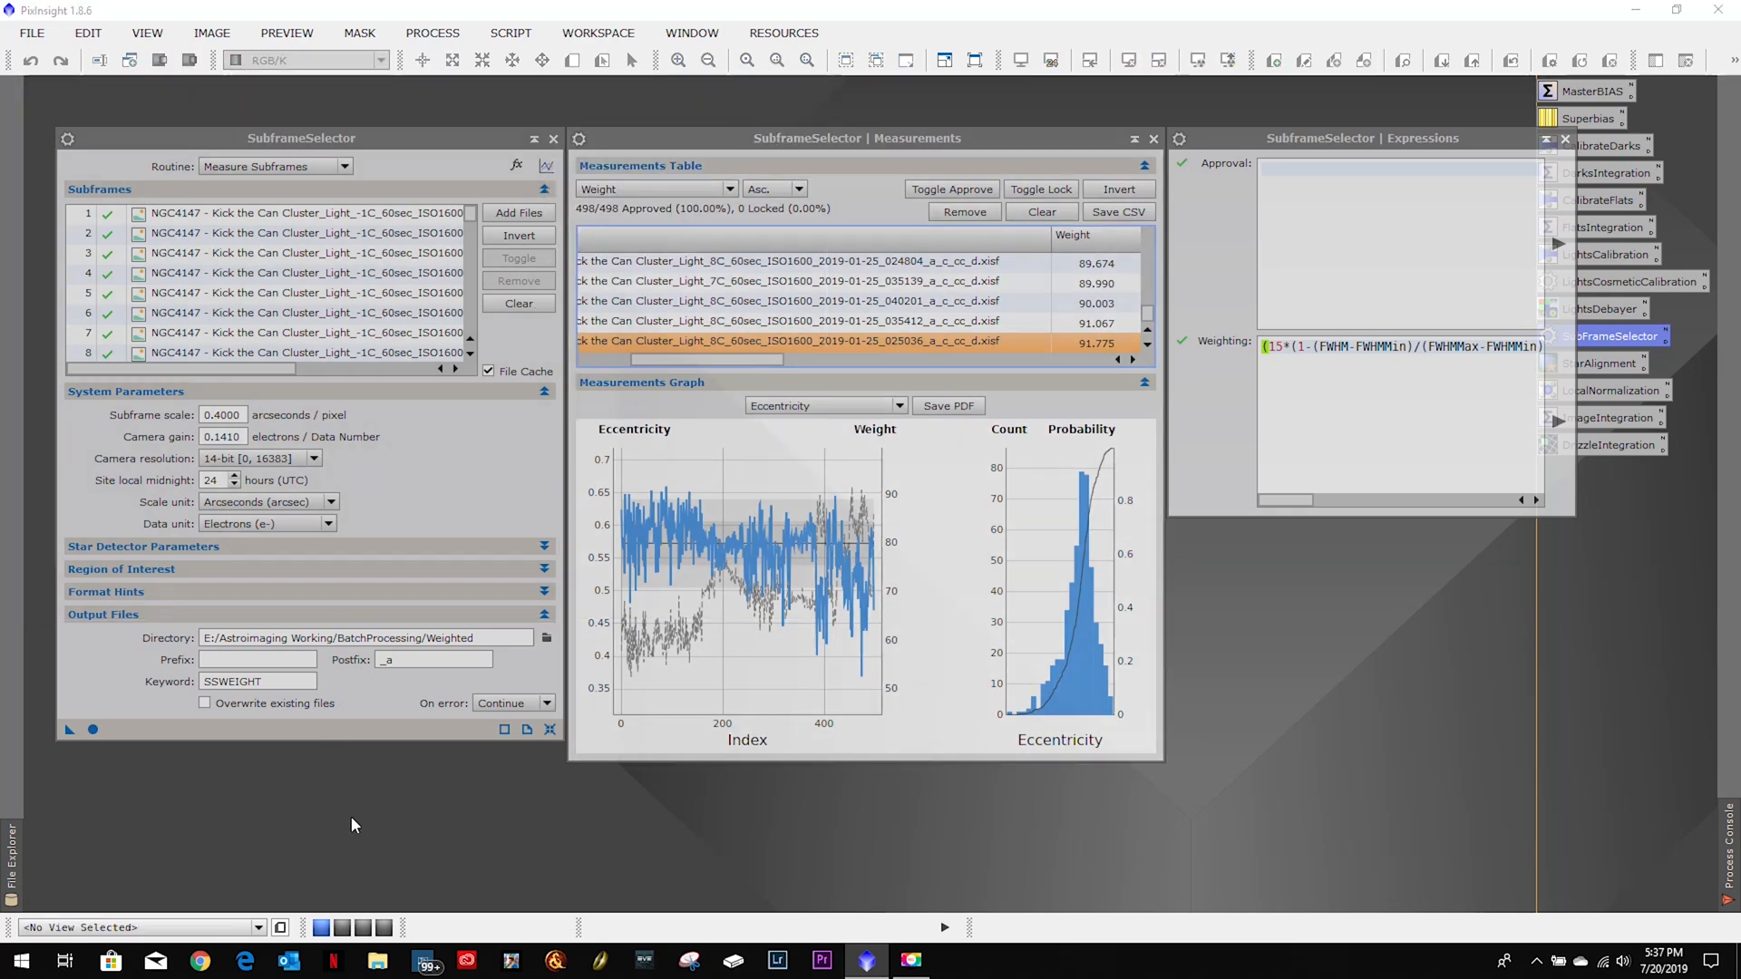
pyautogui.click(348, 927)
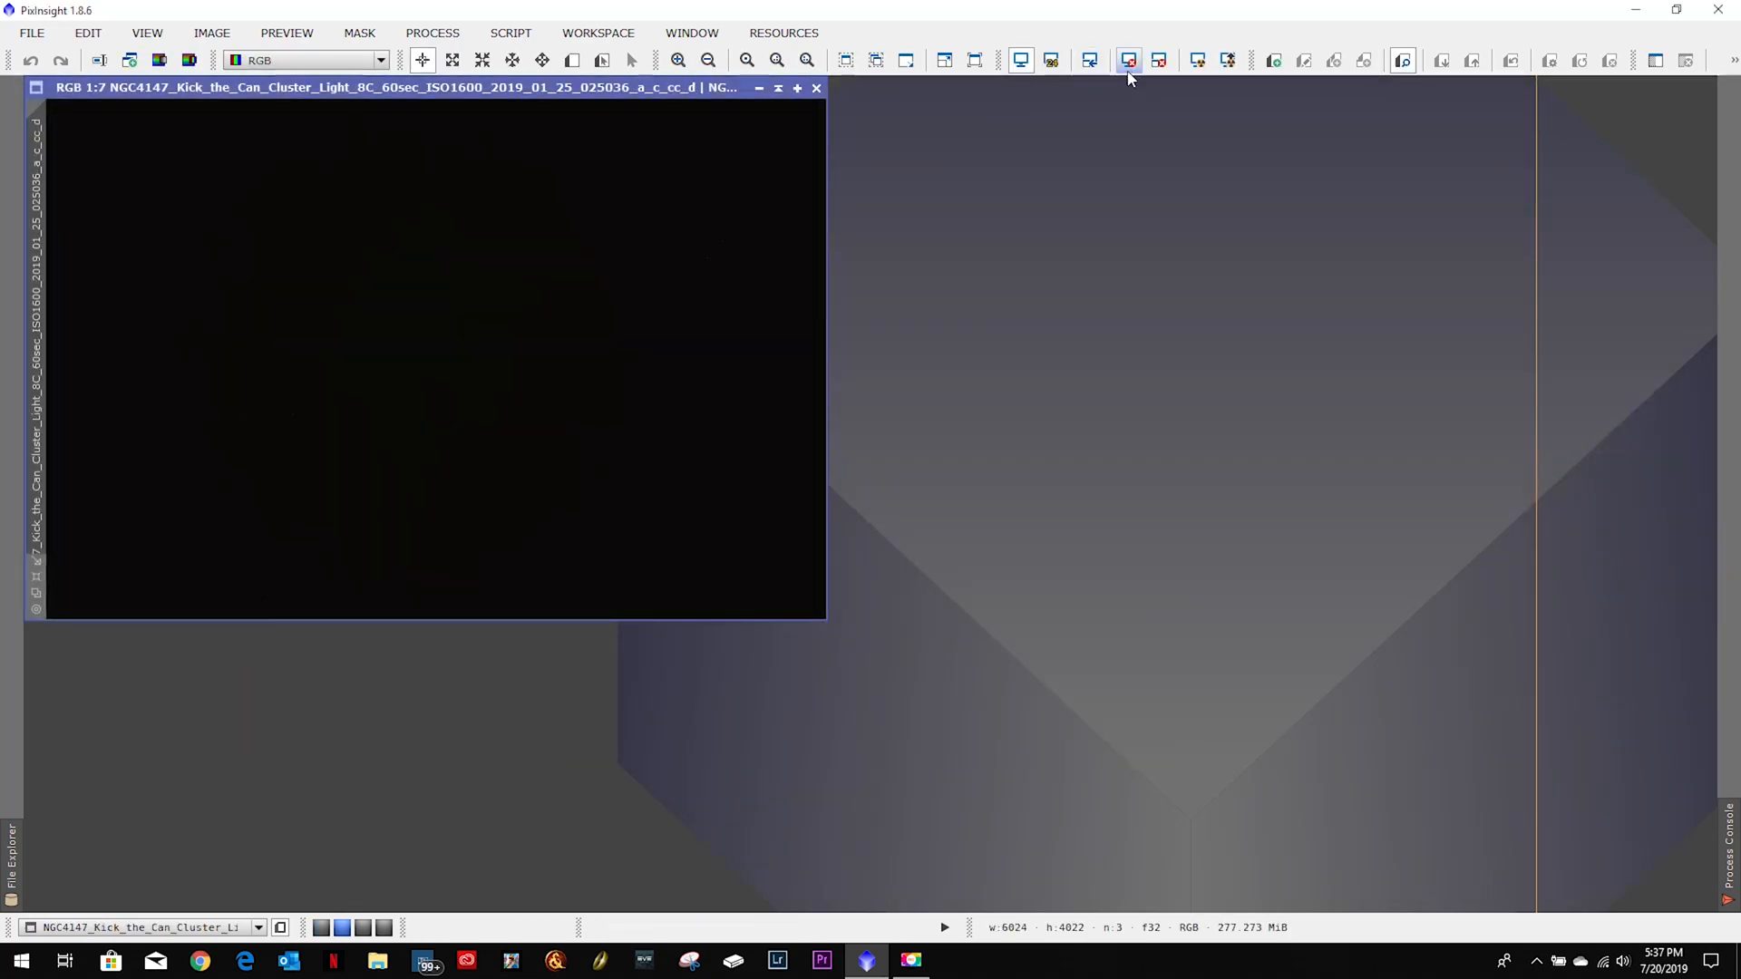
# Apply an automatic screen stretch to the highest-weight frame, inspect it enlarged, and close its image window.
pyautogui.click(1197, 60)
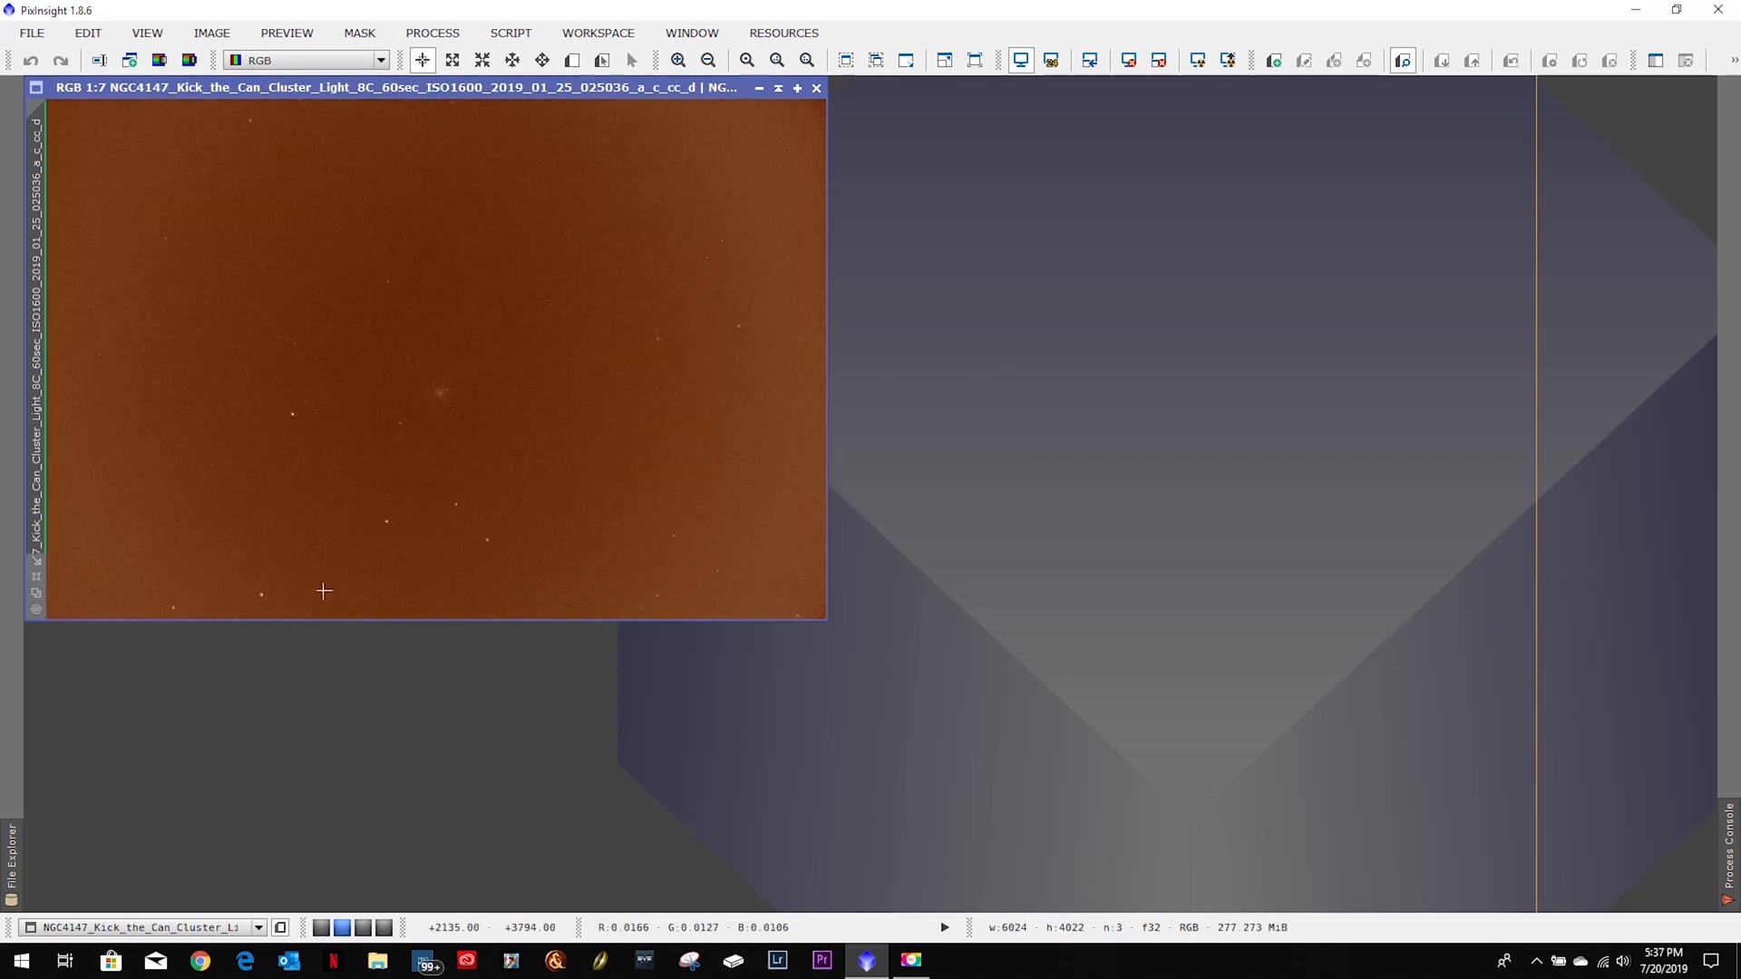
pyautogui.scroll(2, 50, 575)
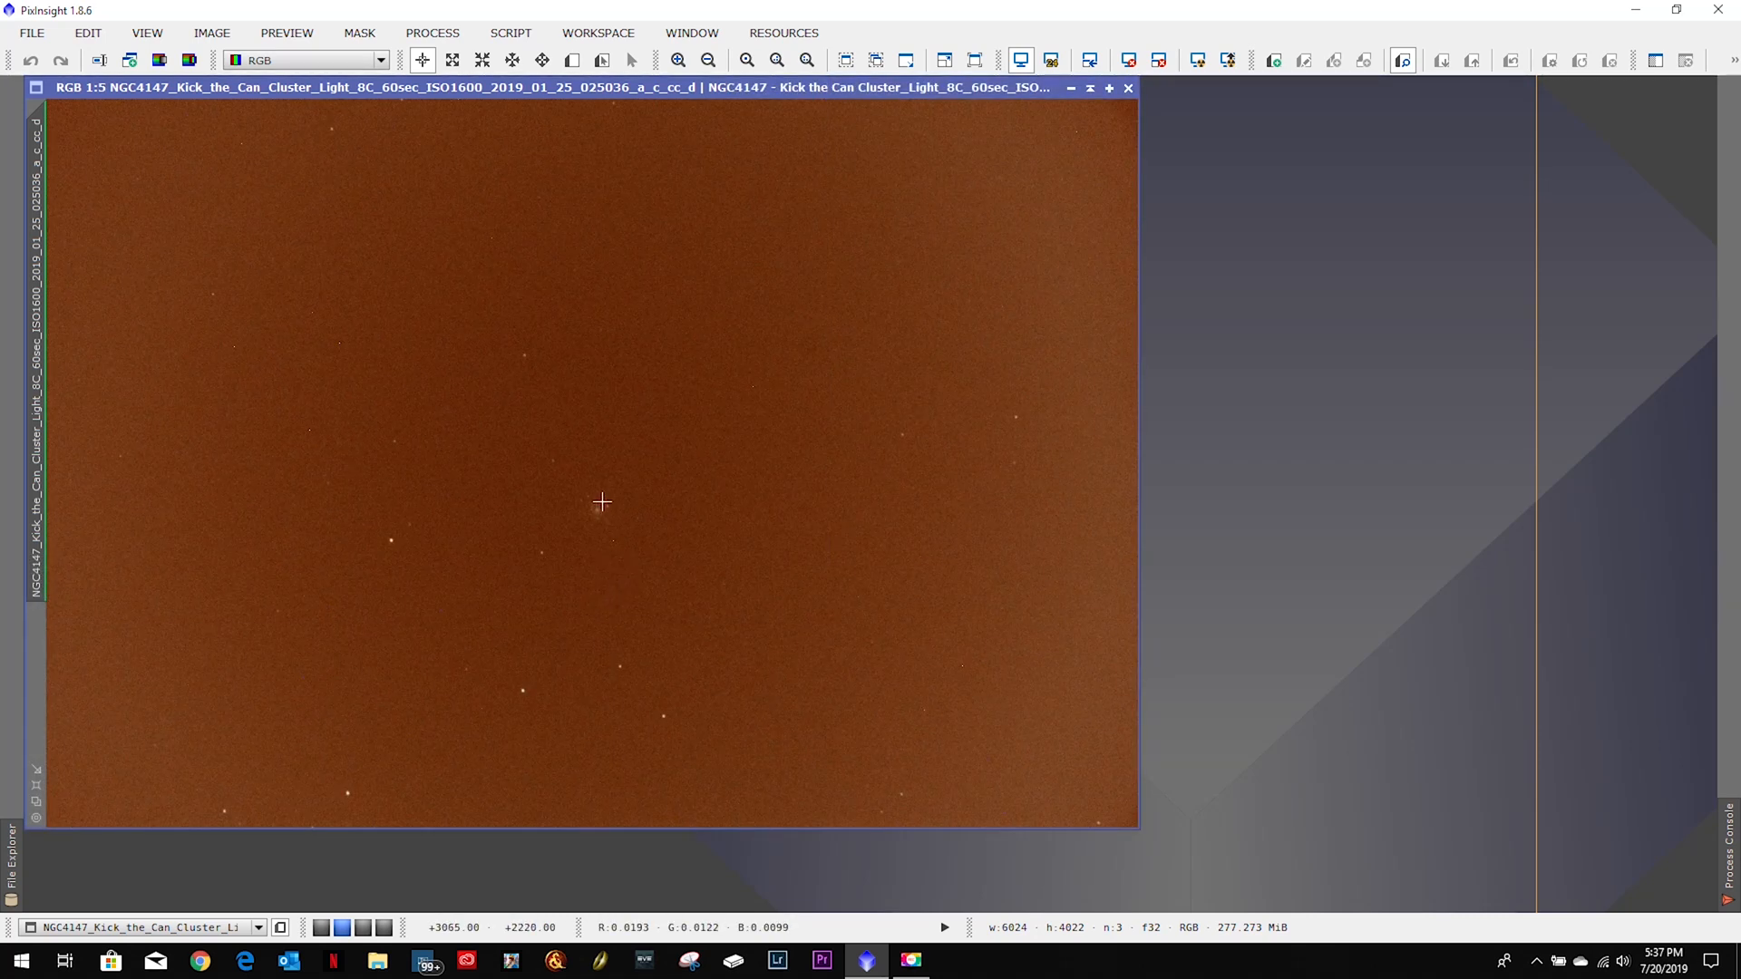
pyautogui.click(1129, 88)
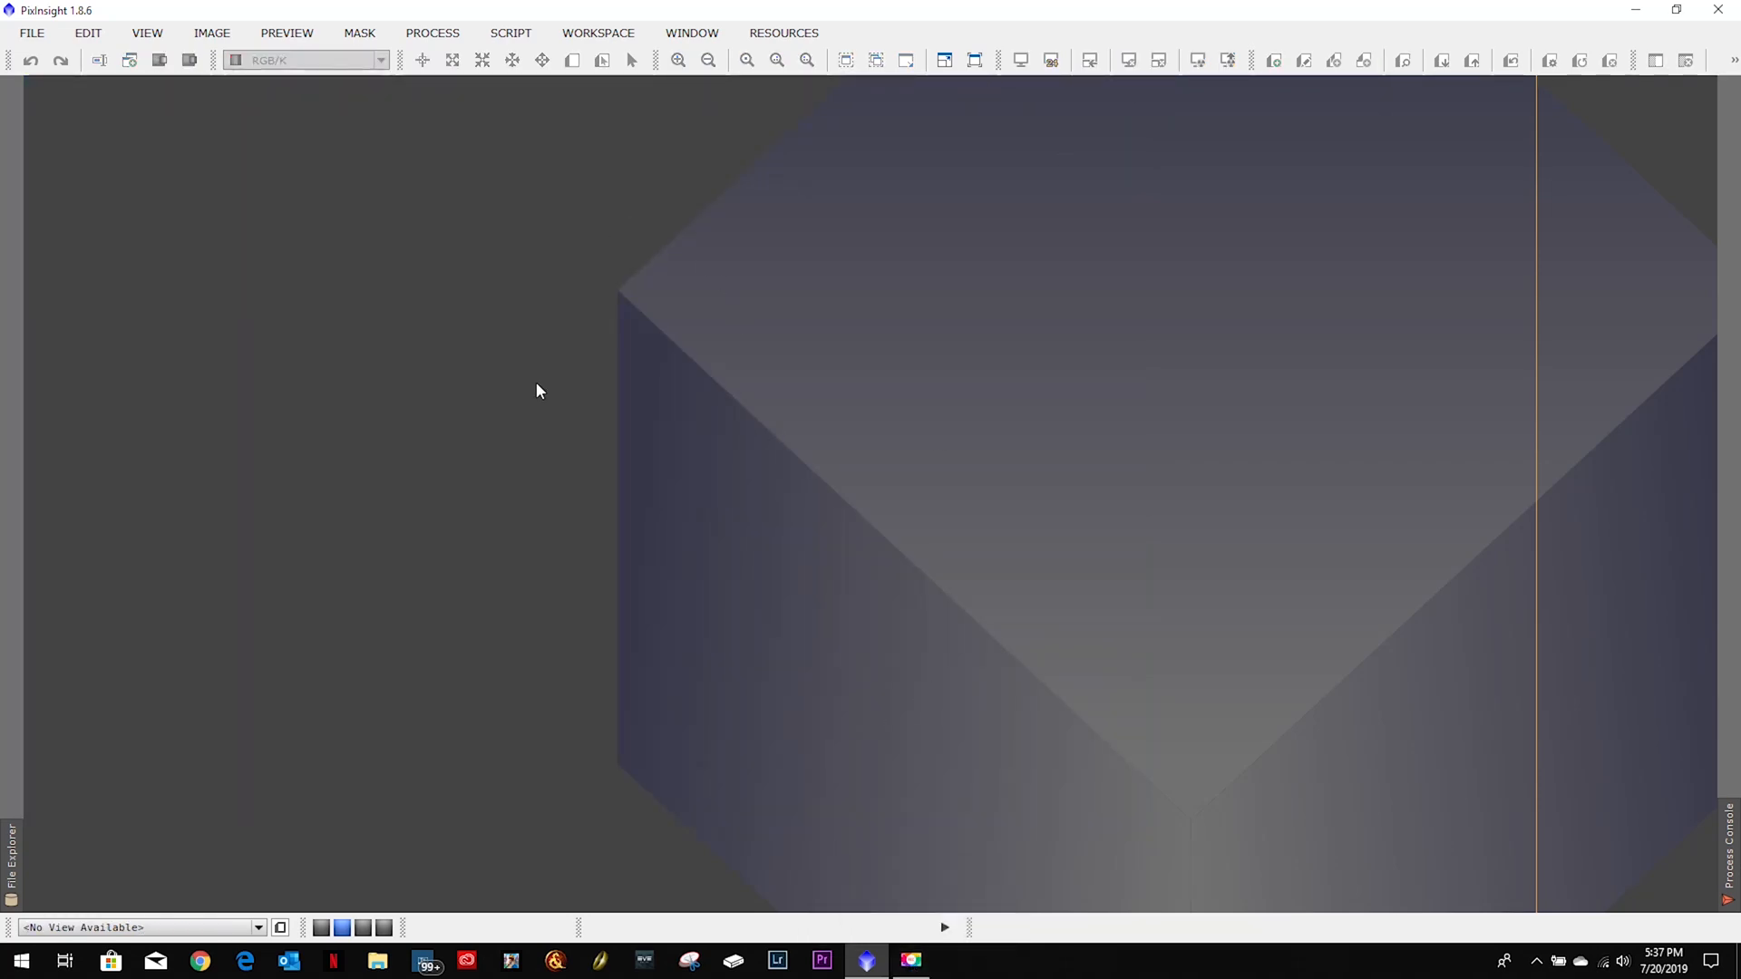
pyautogui.click(321, 927)
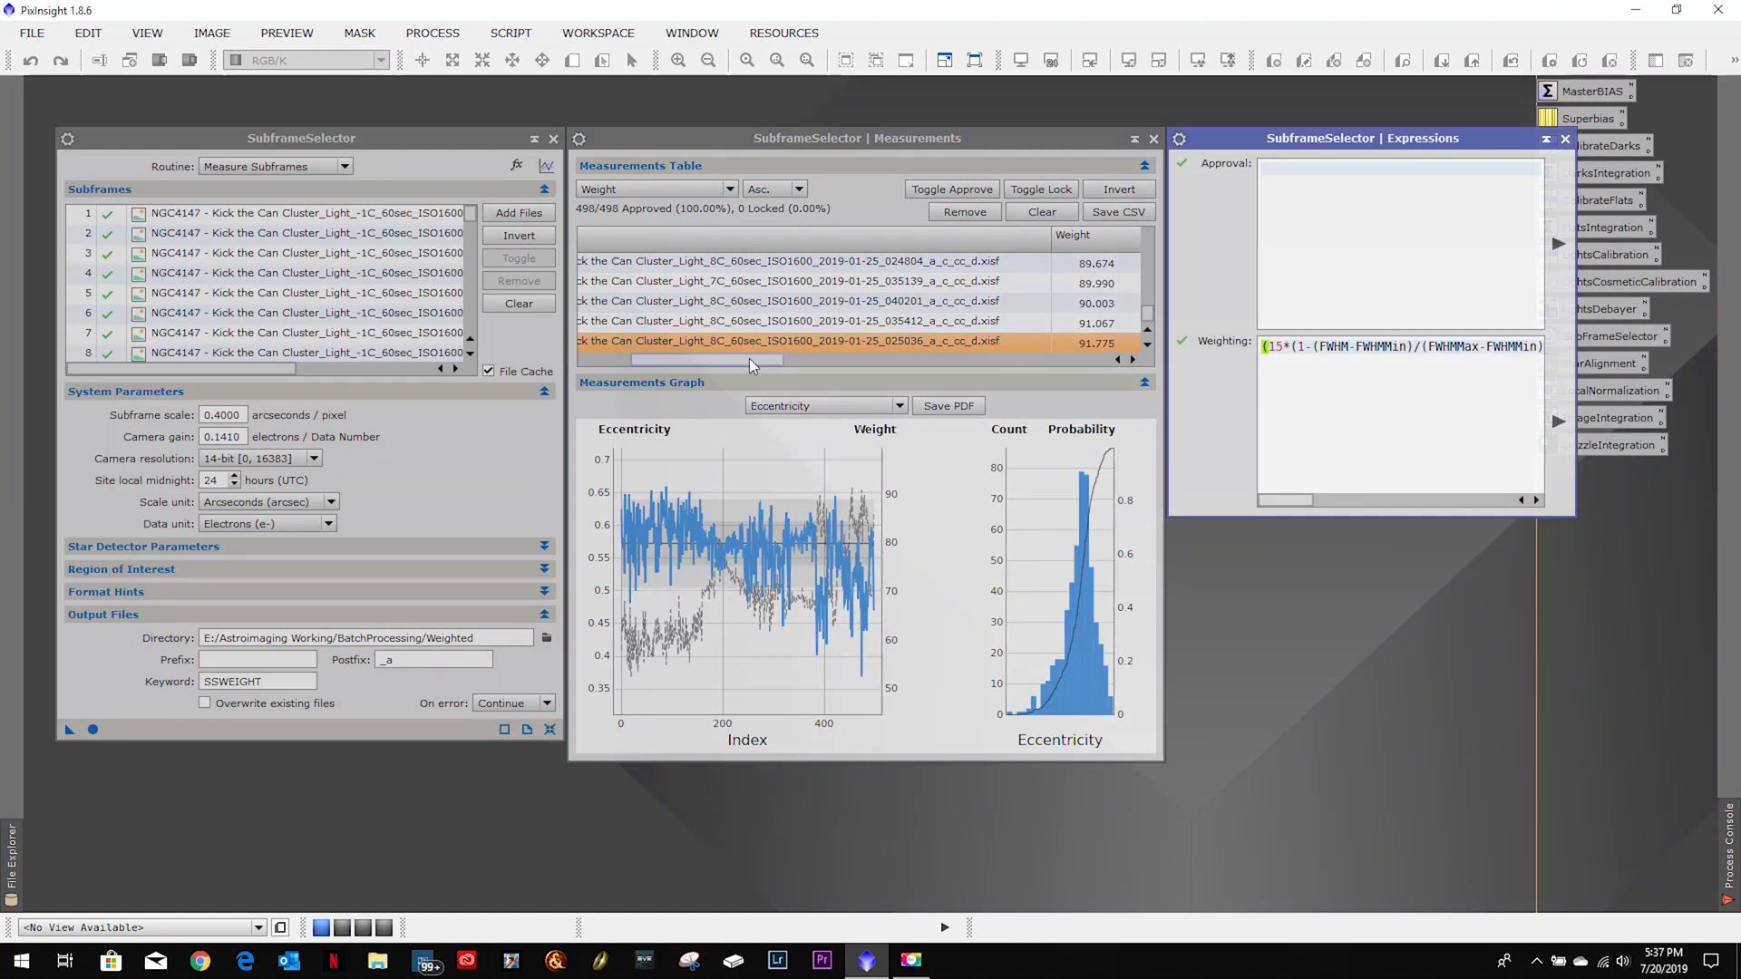
pyautogui.moveTo(760, 366)
pyautogui.mouseDown()
pyautogui.moveTo(688, 367)
pyautogui.moveTo(764, 373)
pyautogui.mouseUp()
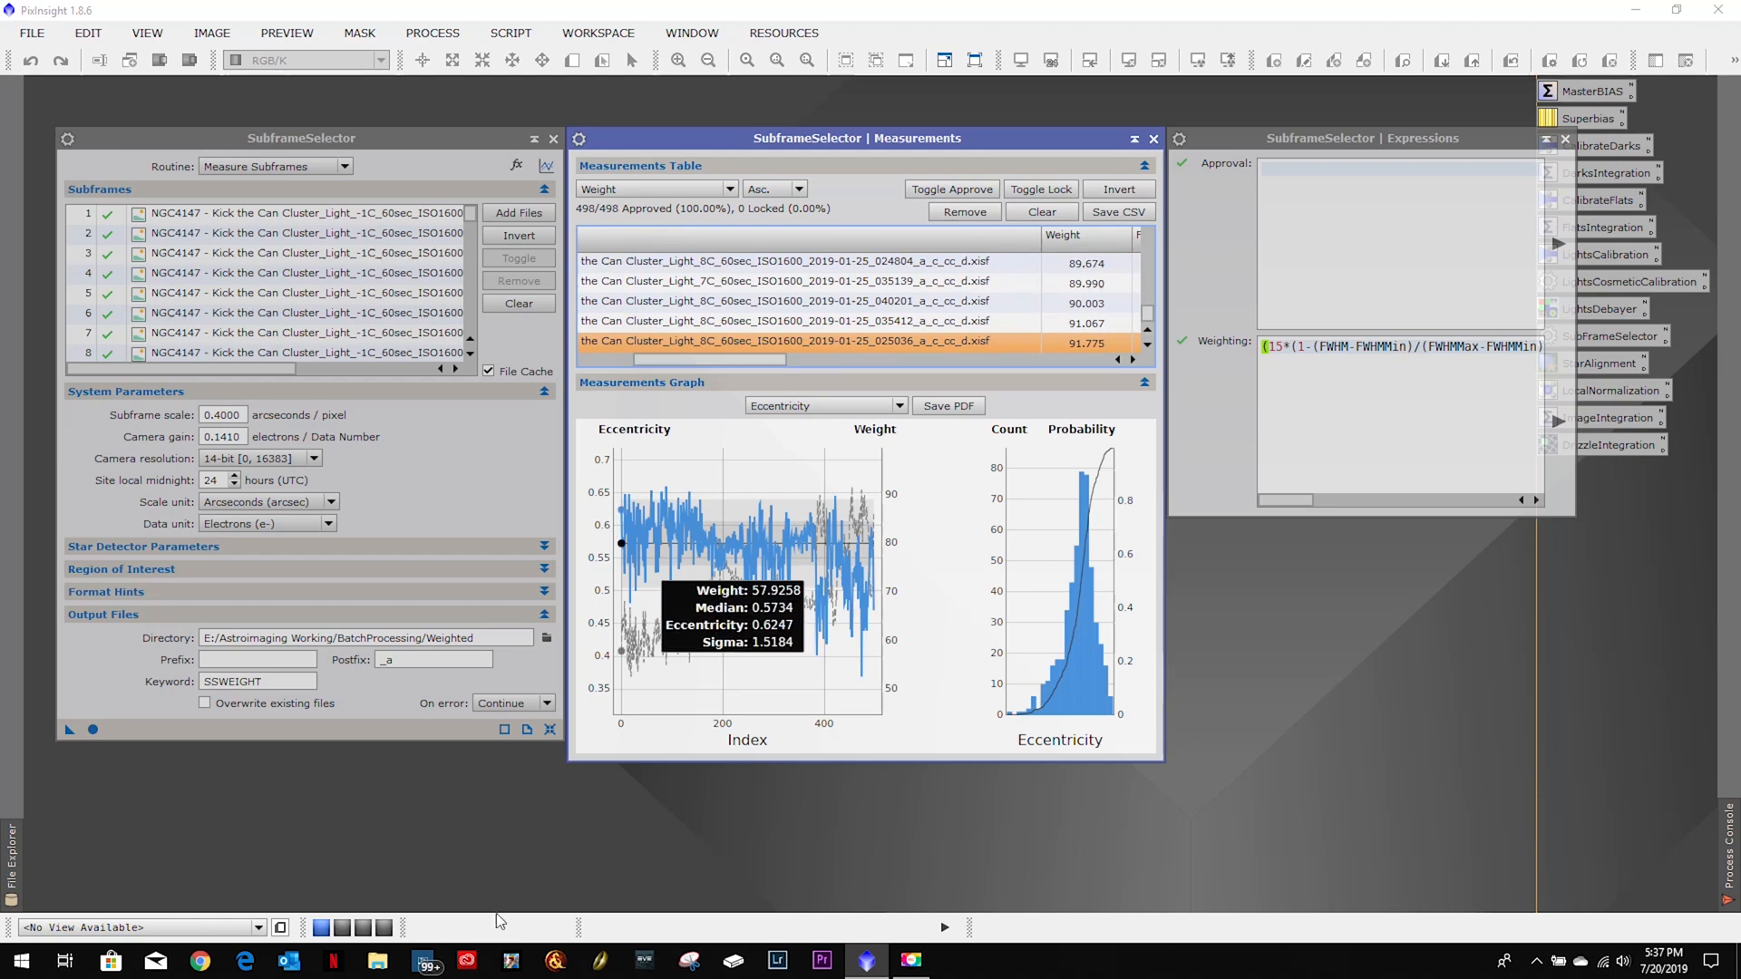
pyautogui.click(17, 968)
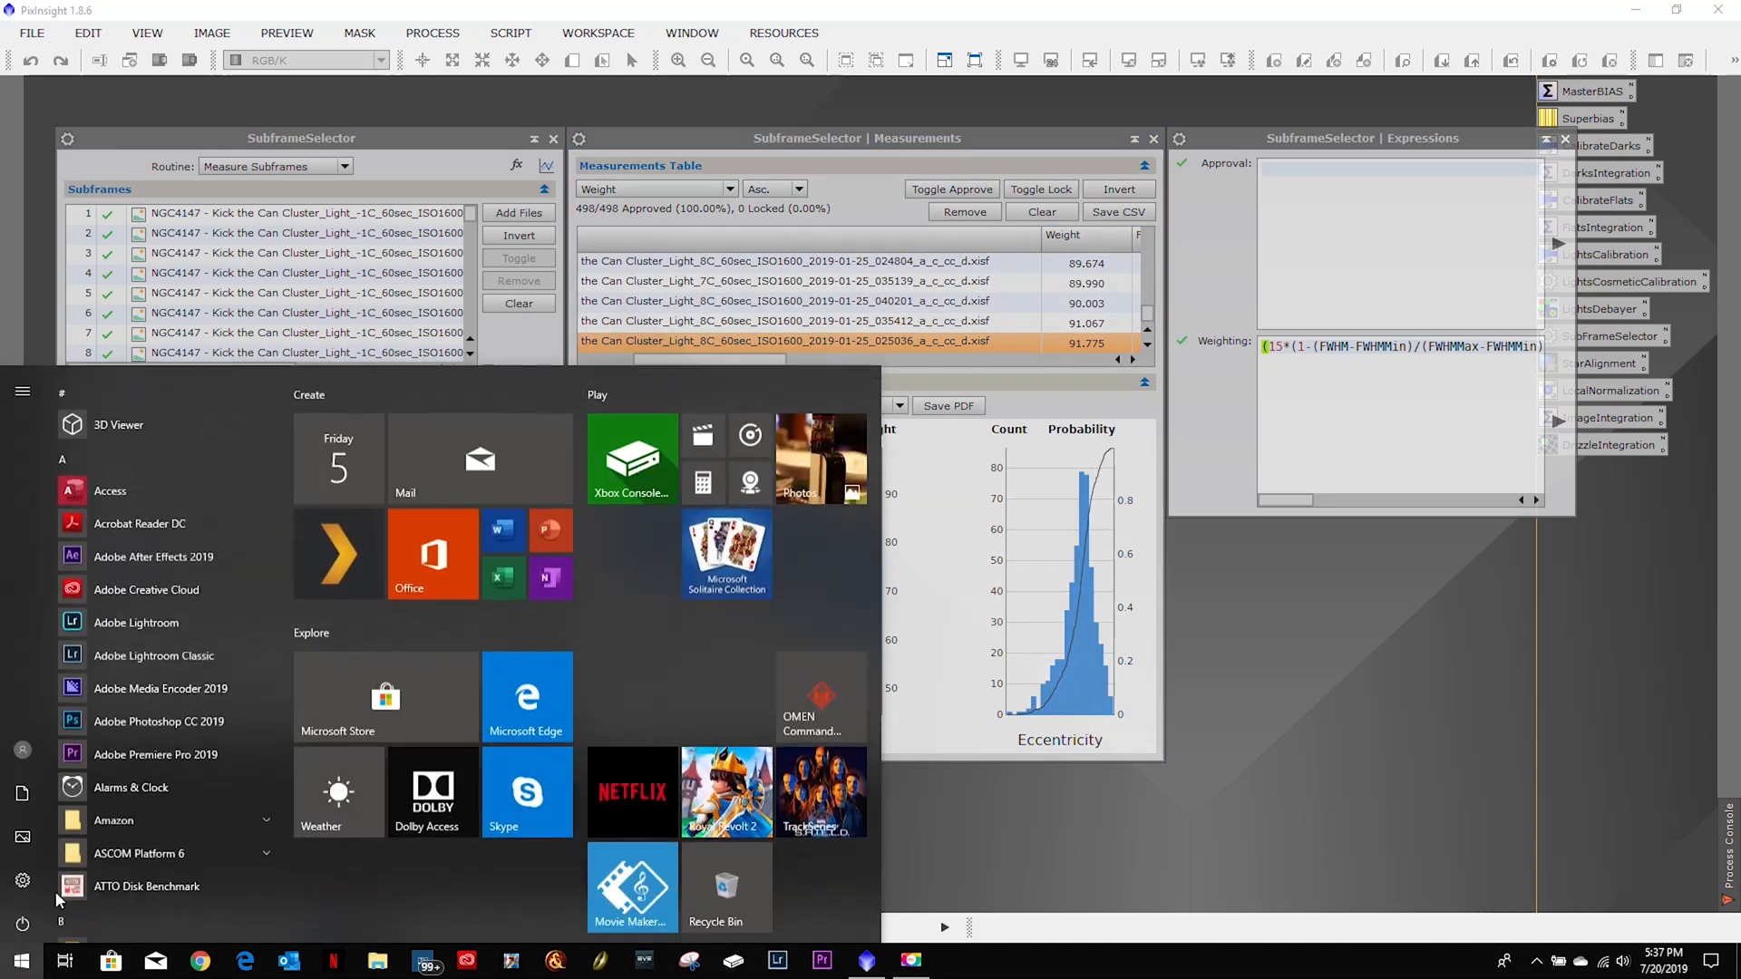
pyautogui.scroll(-5, 132, 714)
pyautogui.scroll(-10, 132, 714)
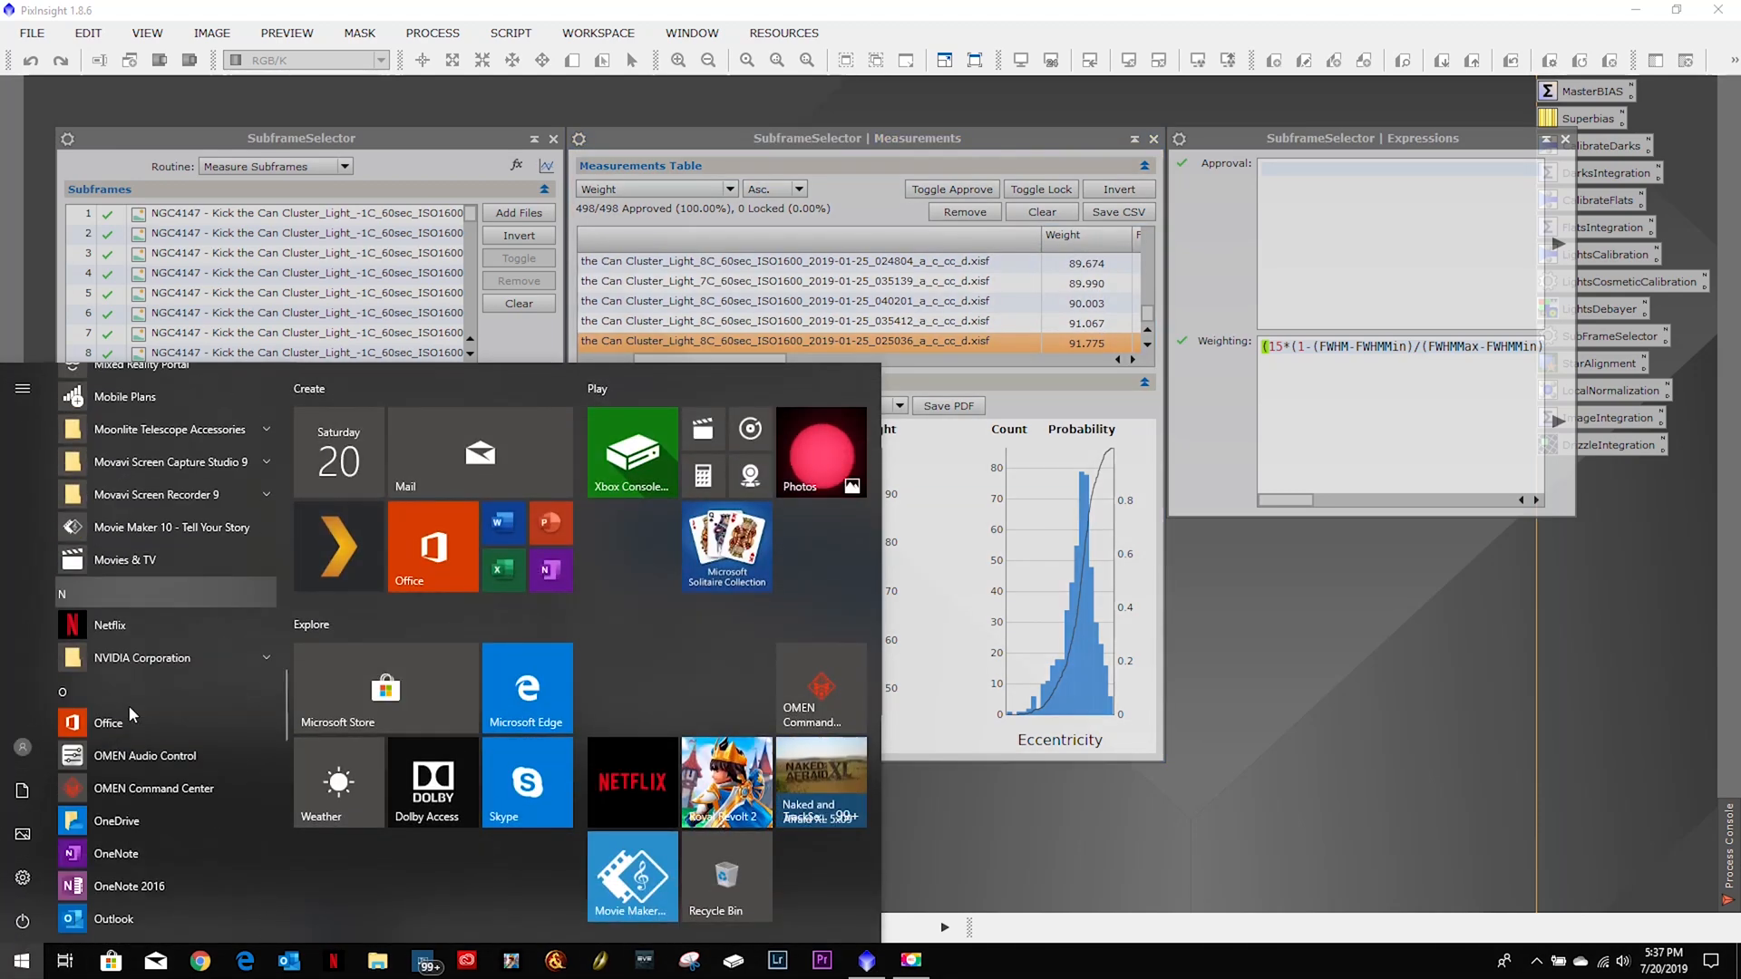
pyautogui.scroll(-5, 129, 705)
pyautogui.click(145, 734)
pyautogui.click(122, 930)
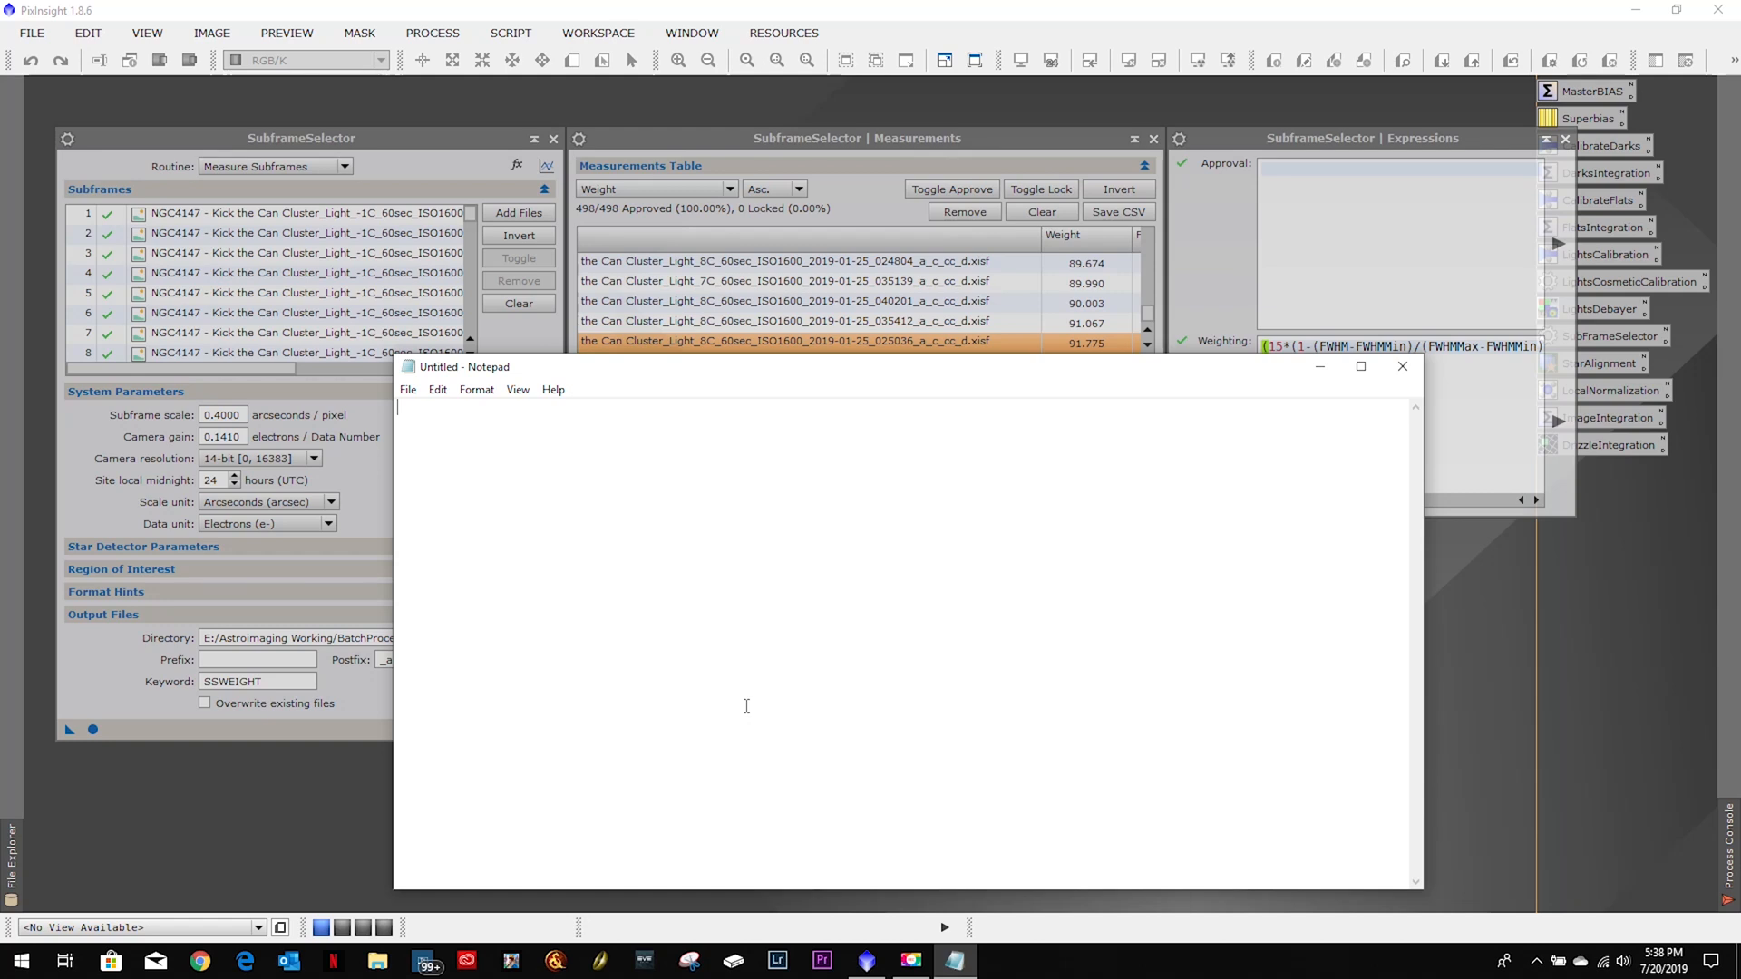
pyautogui.write('8C 01-25  025036')
pyautogui.click(1320, 367)
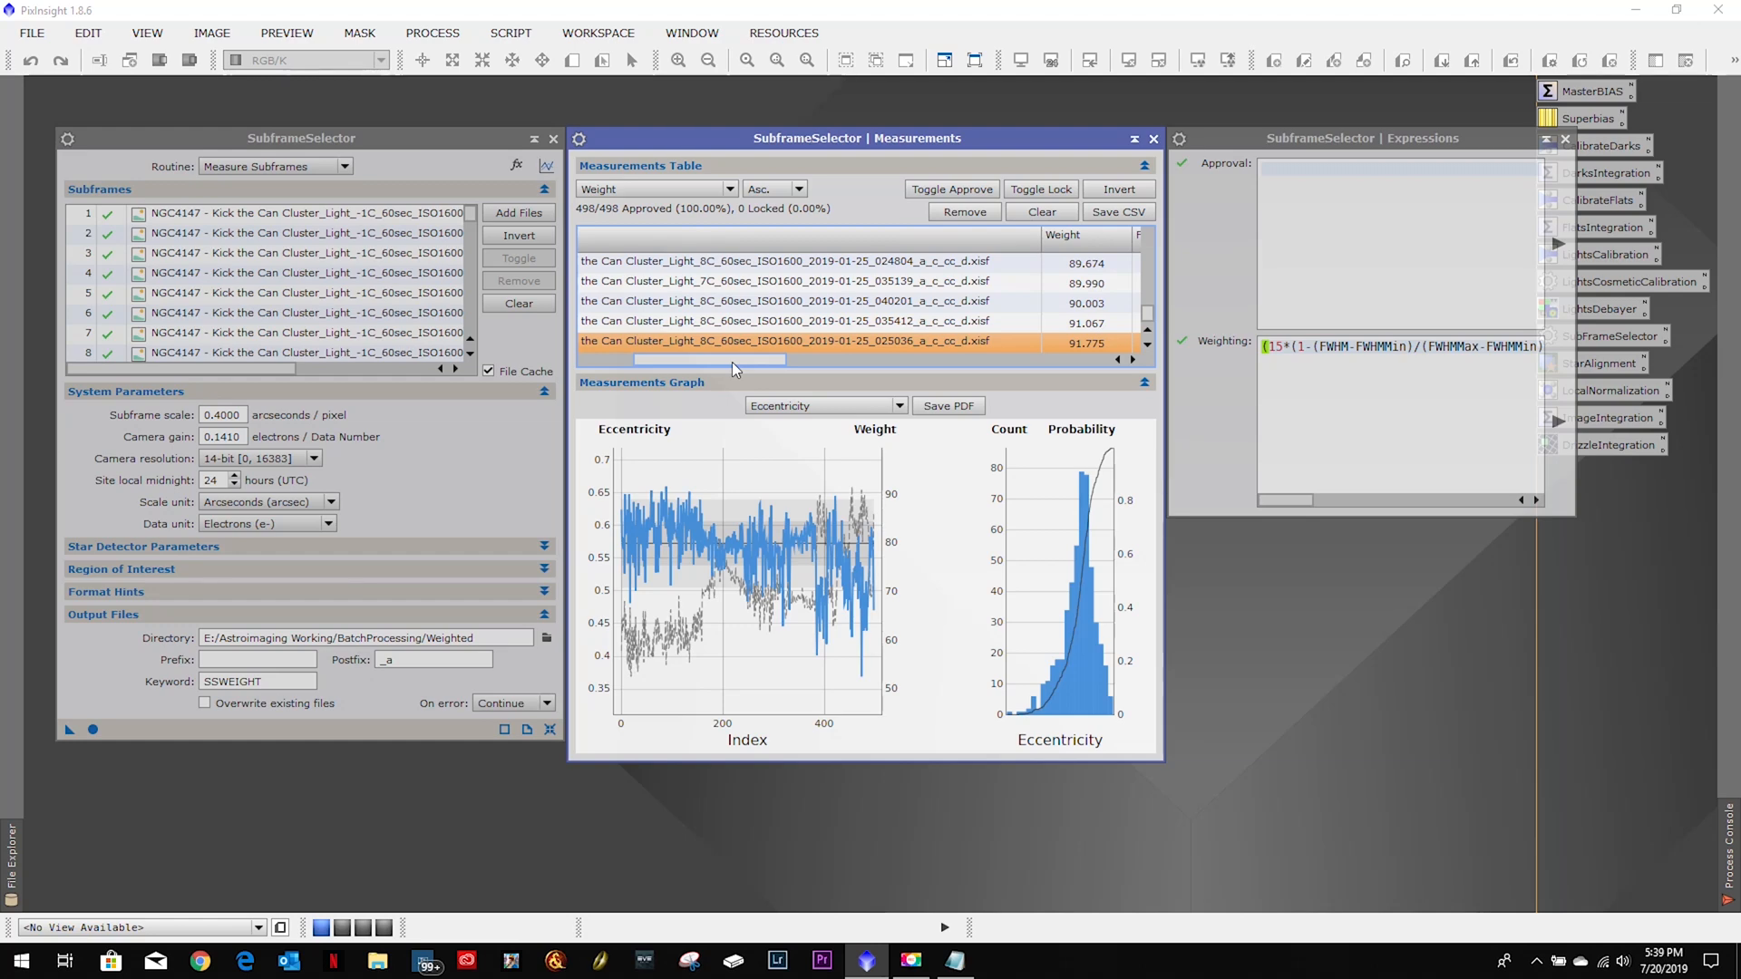
# Set the SubframeSelector routine to Output Subframes, write the weighted frames to the Weighted folder, and close the process.
pyautogui.click(340, 167)
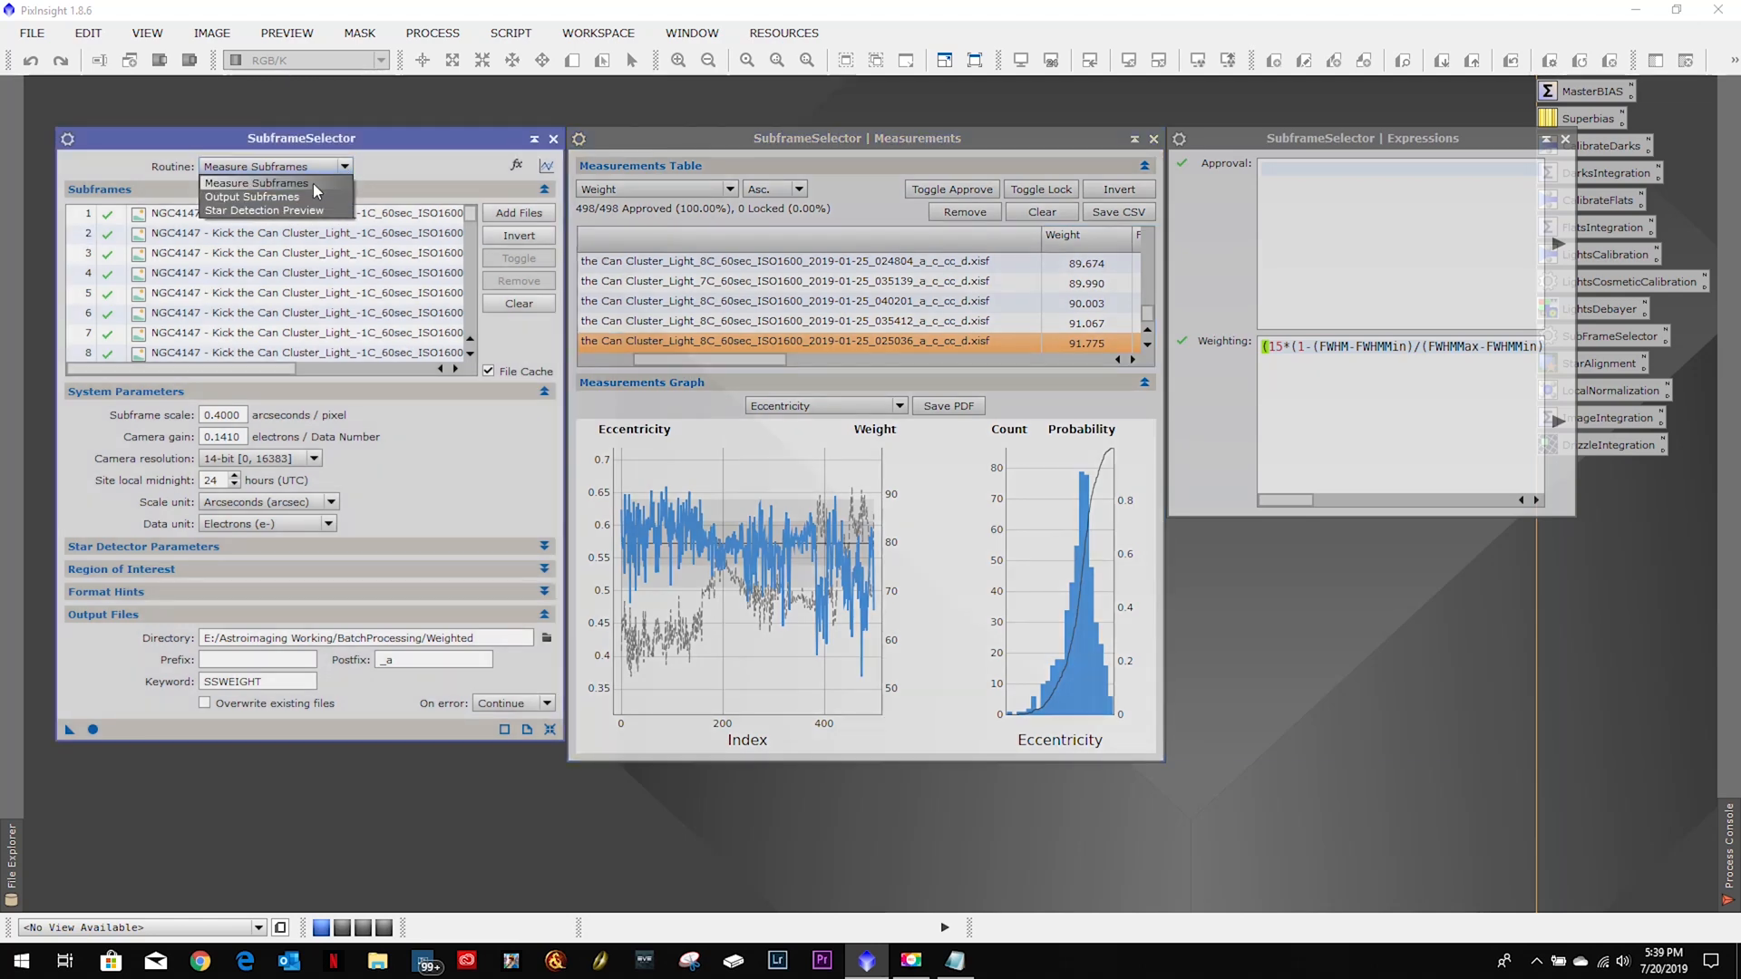
pyautogui.click(310, 201)
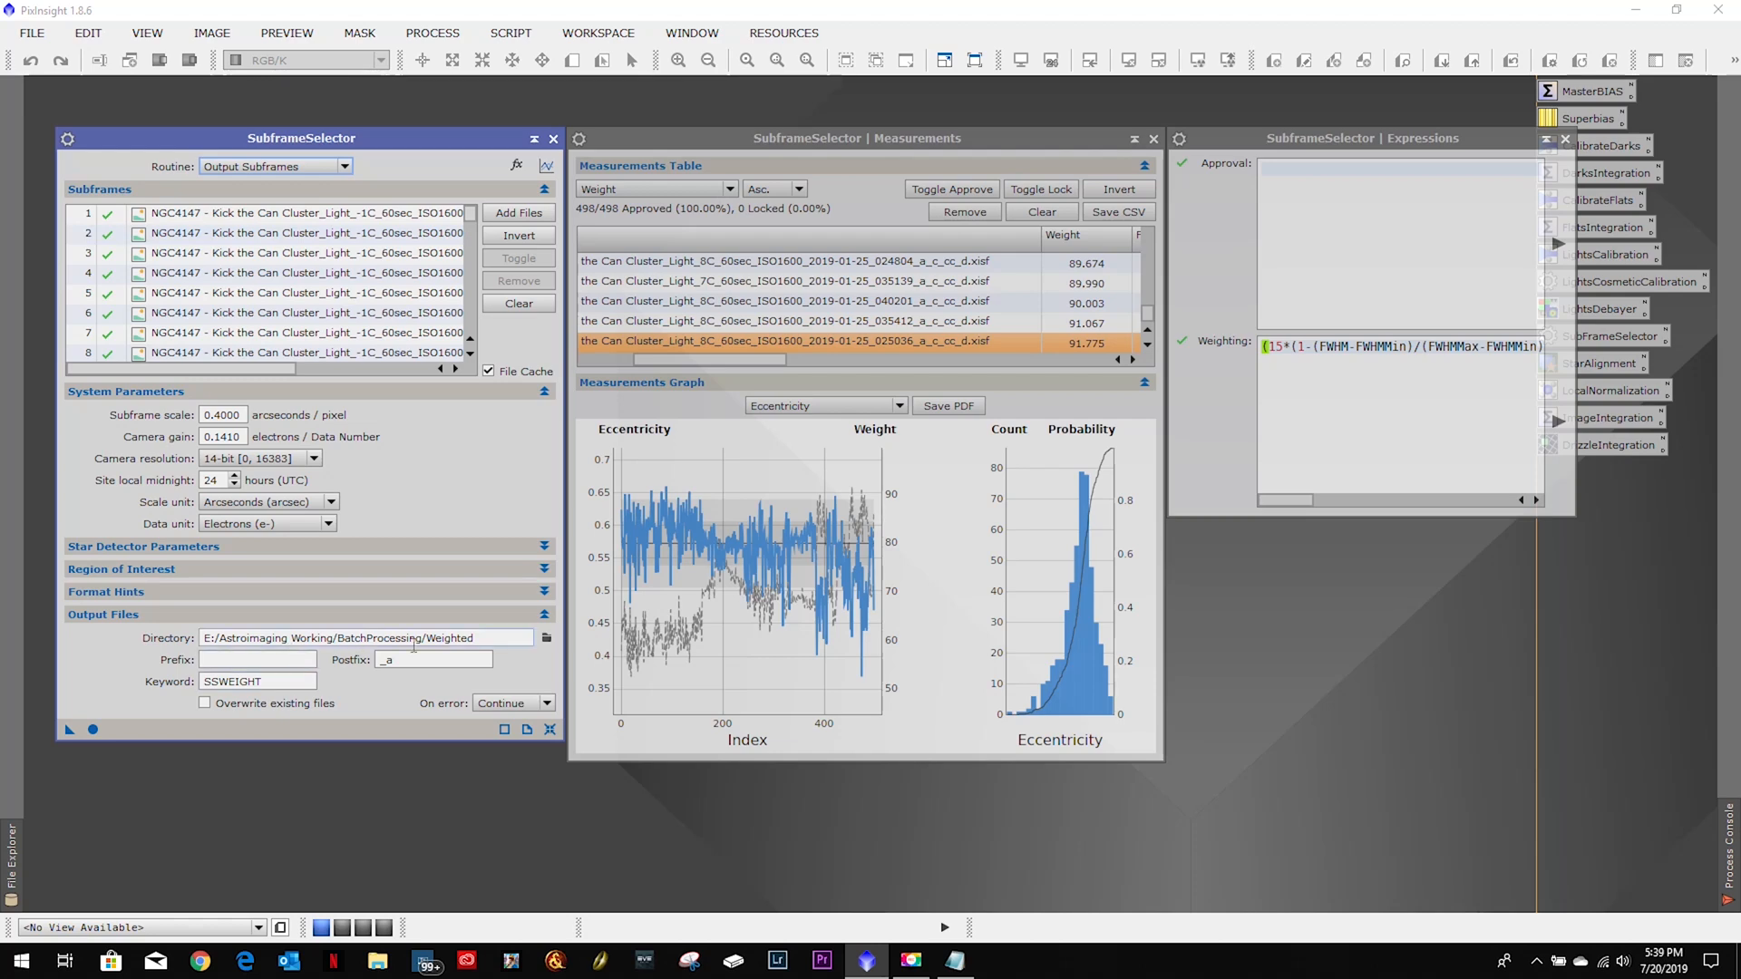
pyautogui.click(93, 730)
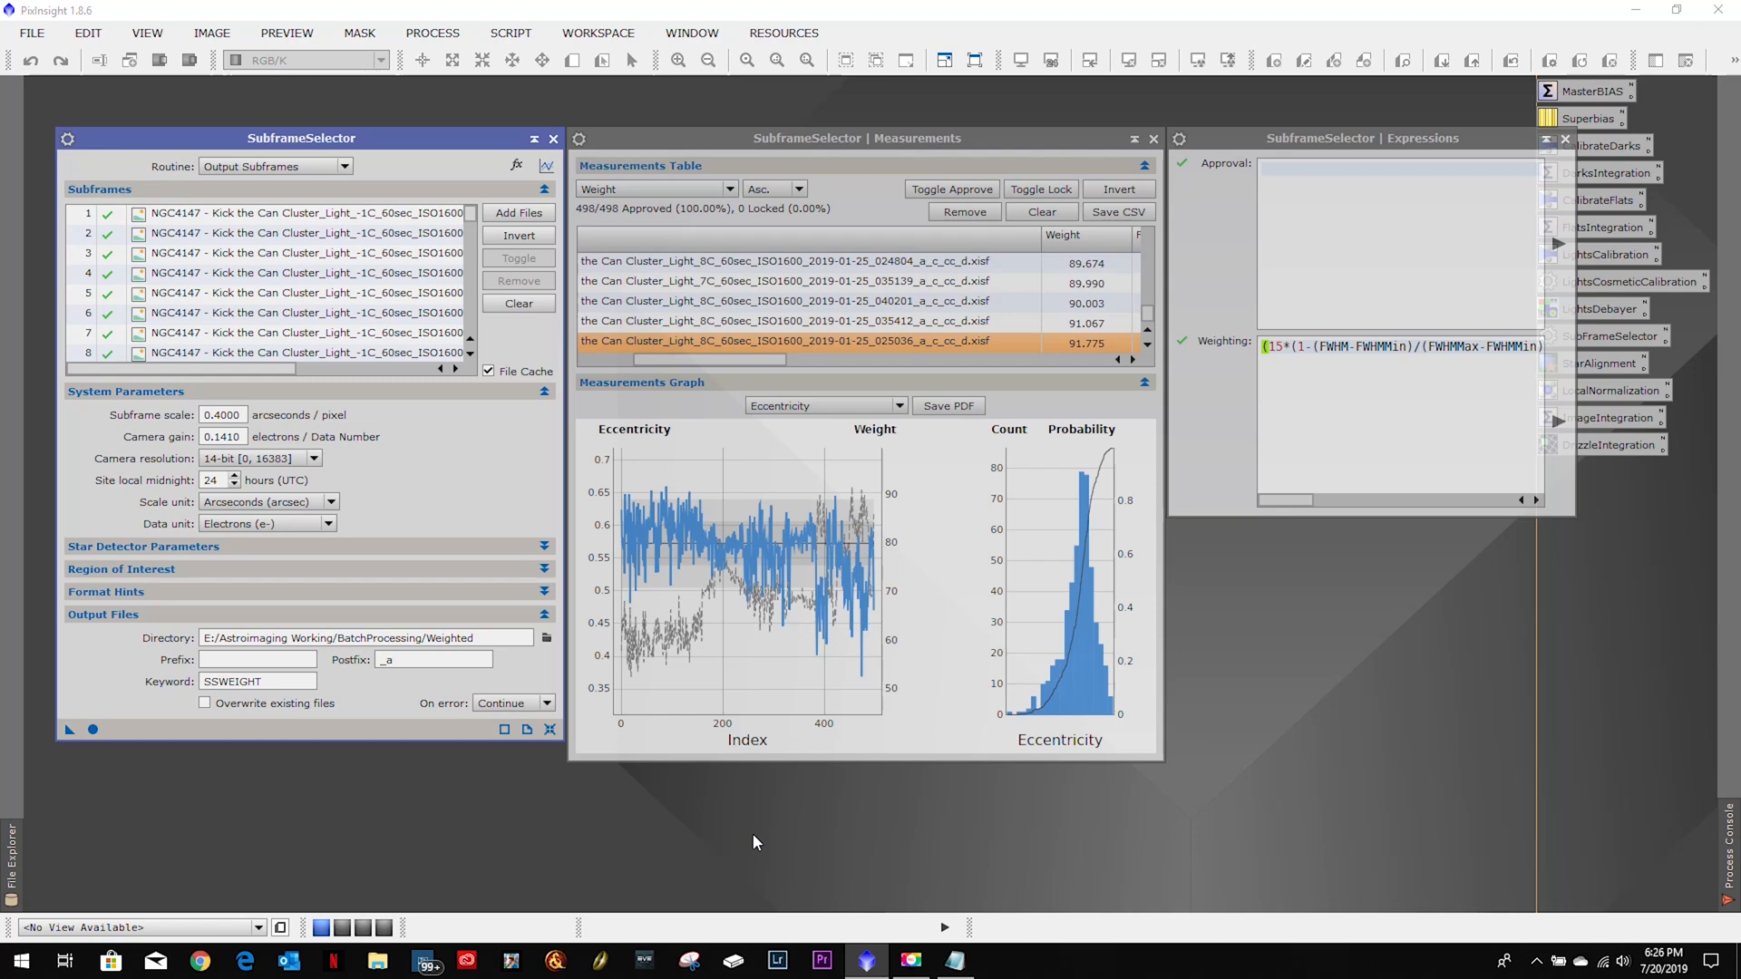
pyautogui.moveTo(1729, 852)
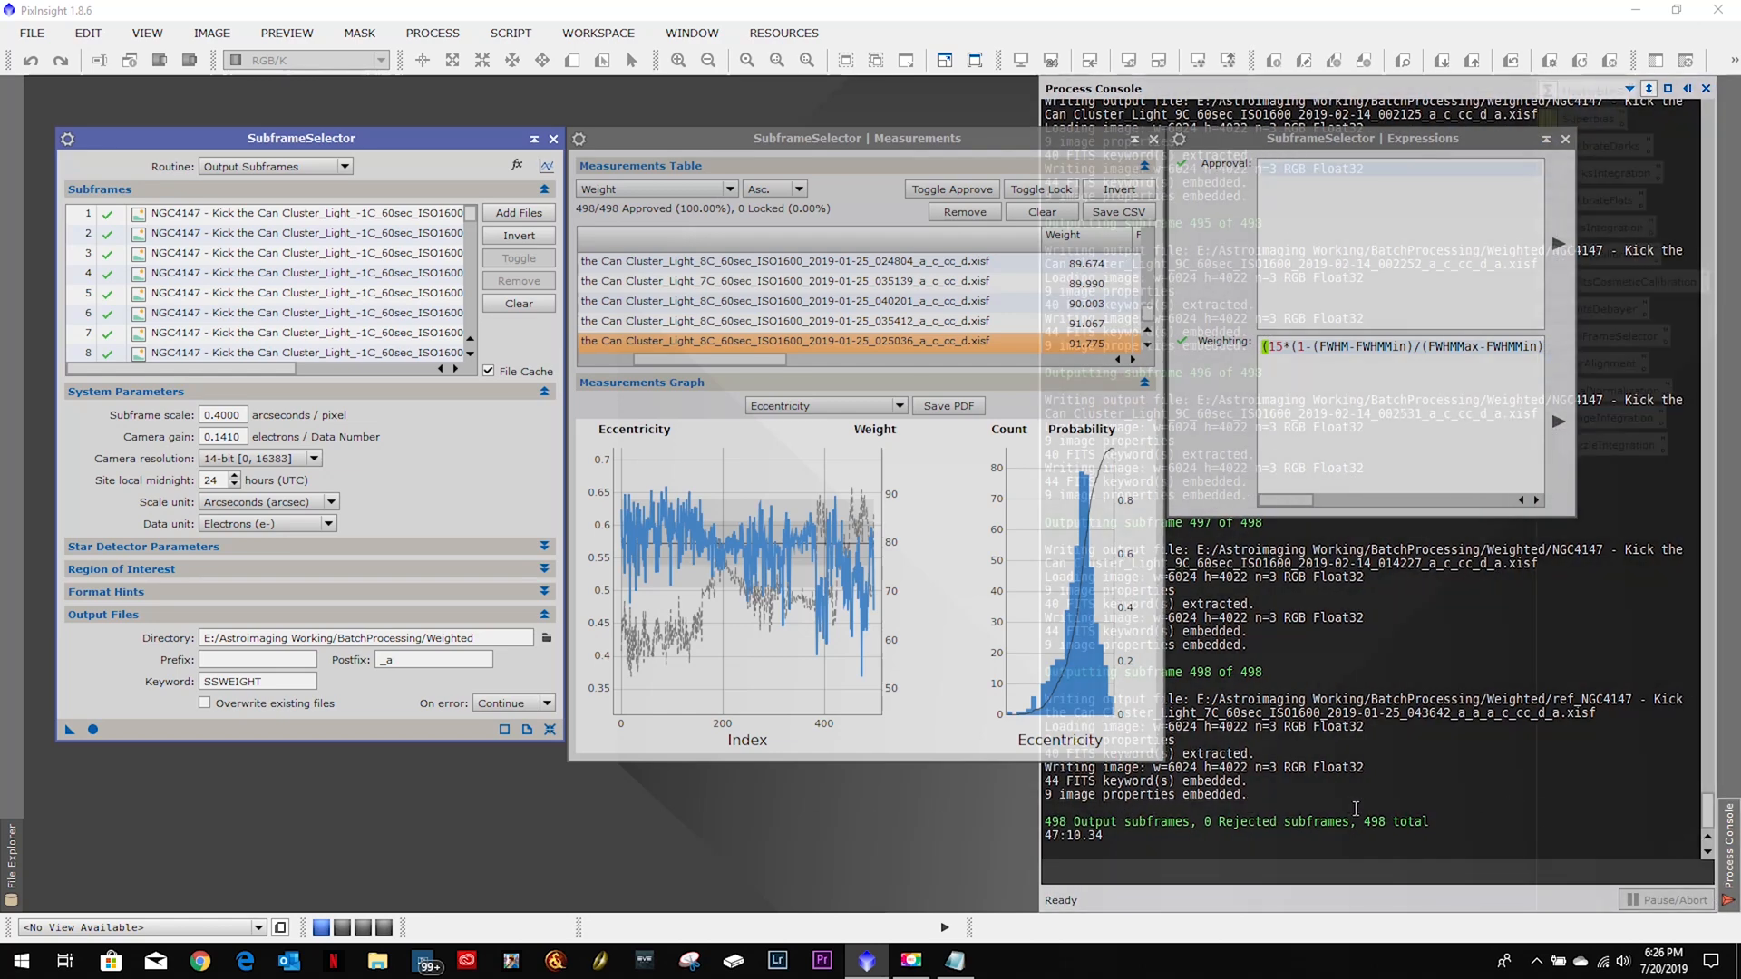
pyautogui.click(552, 139)
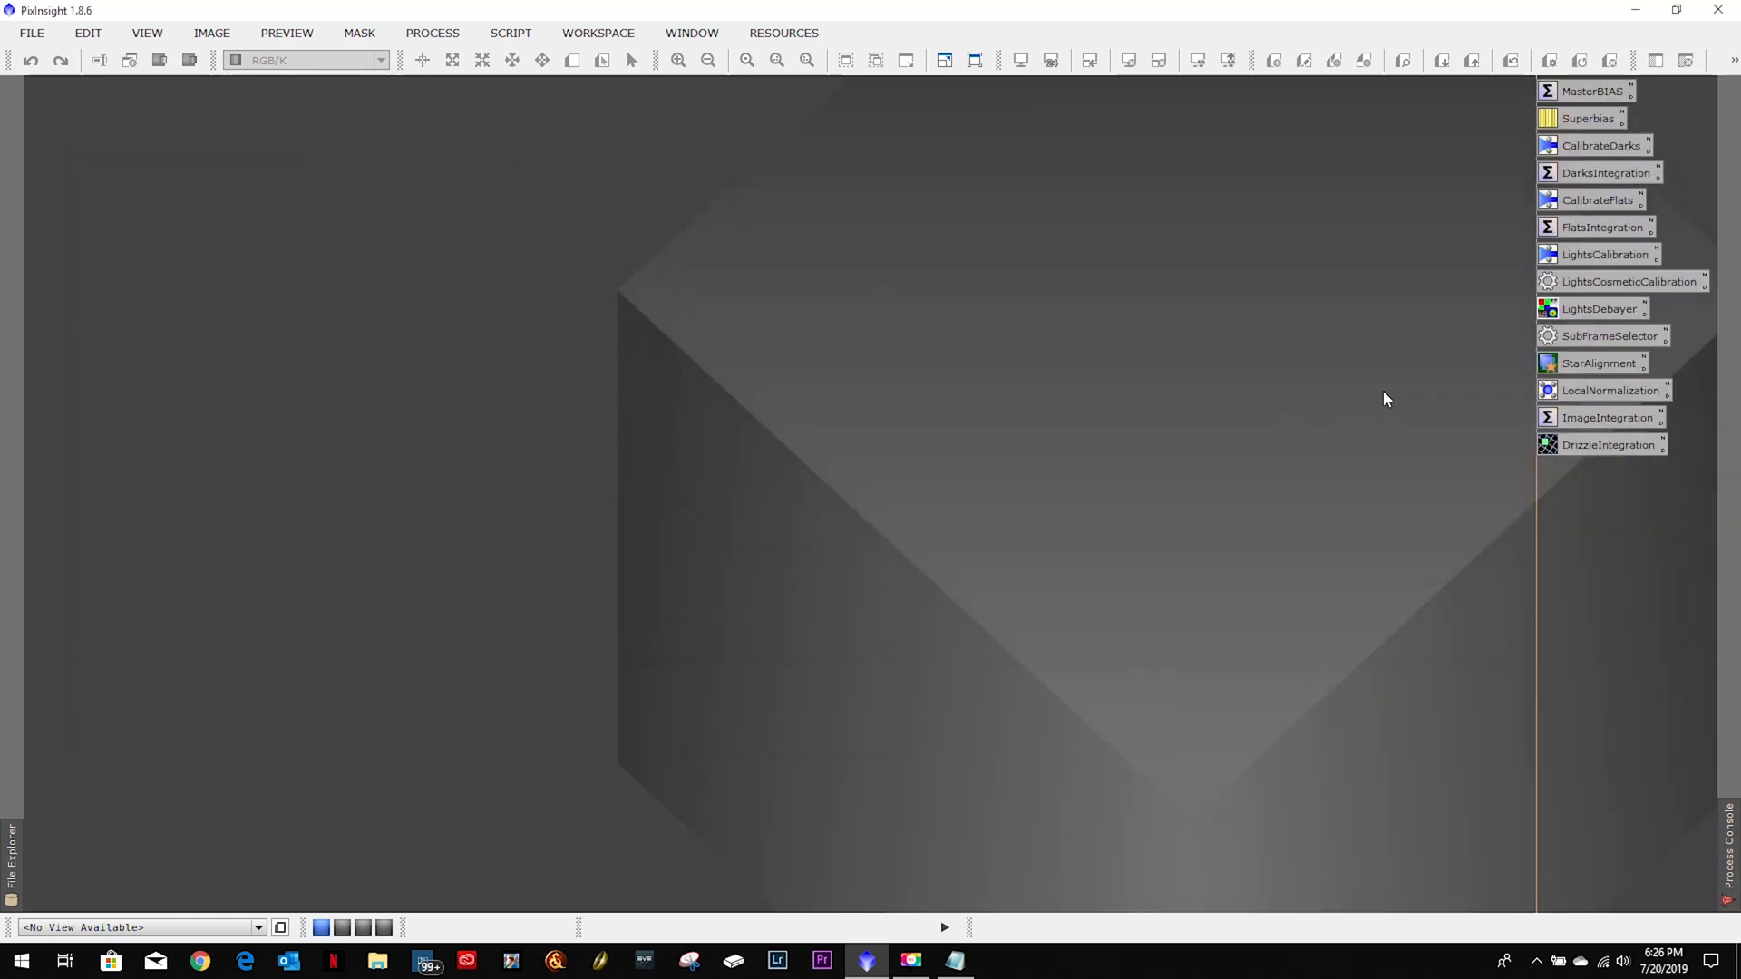
# Open the saved StarAlignment process, consult the noted frame identifier, and browse to the Weighted folder for the reference image.
pyautogui.doubleClick(1605, 361)
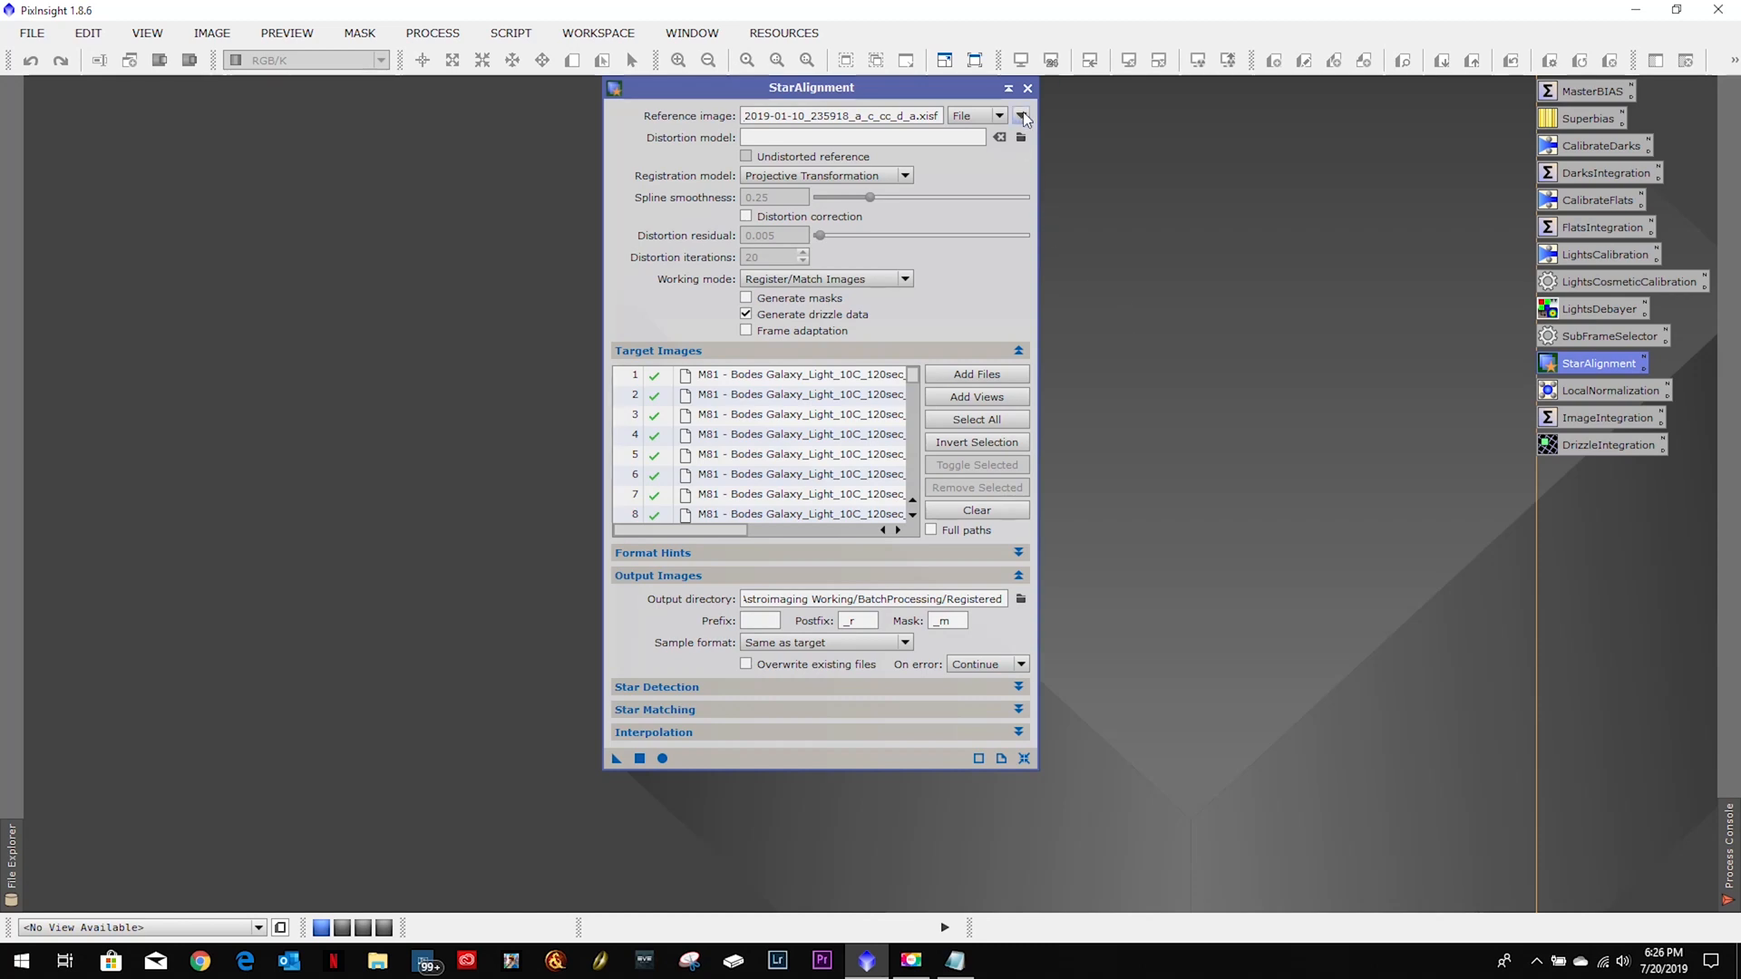
pyautogui.click(954, 960)
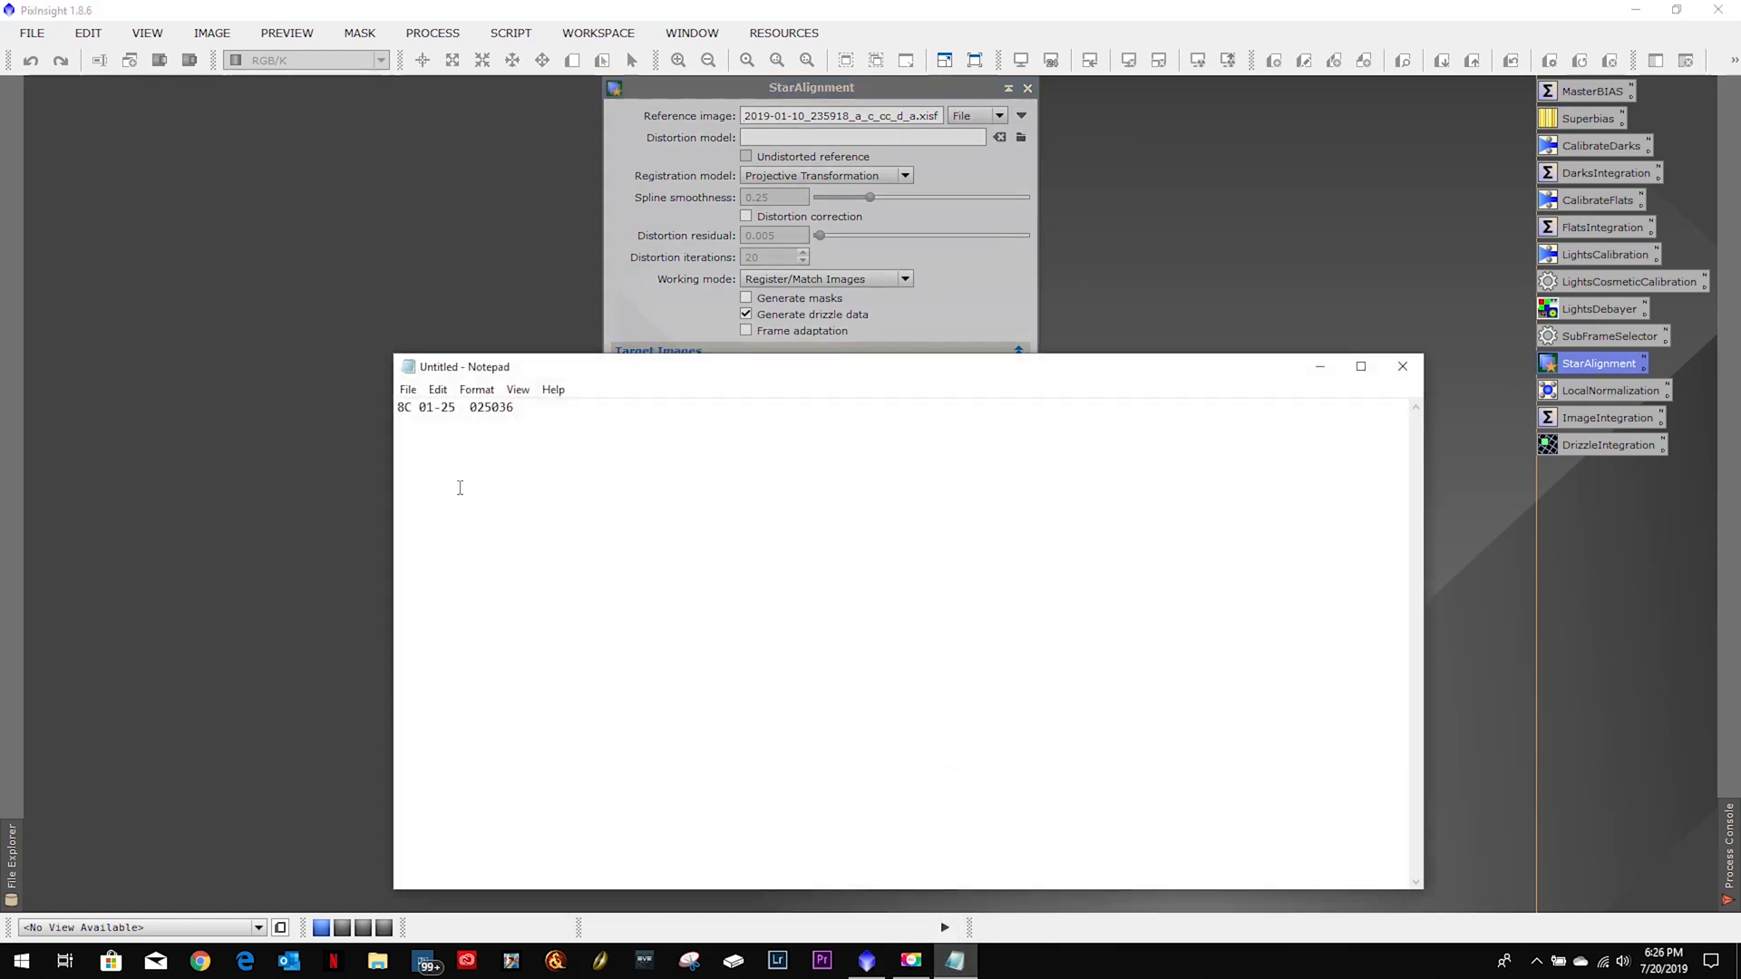
pyautogui.click(997, 180)
pyautogui.click(1021, 115)
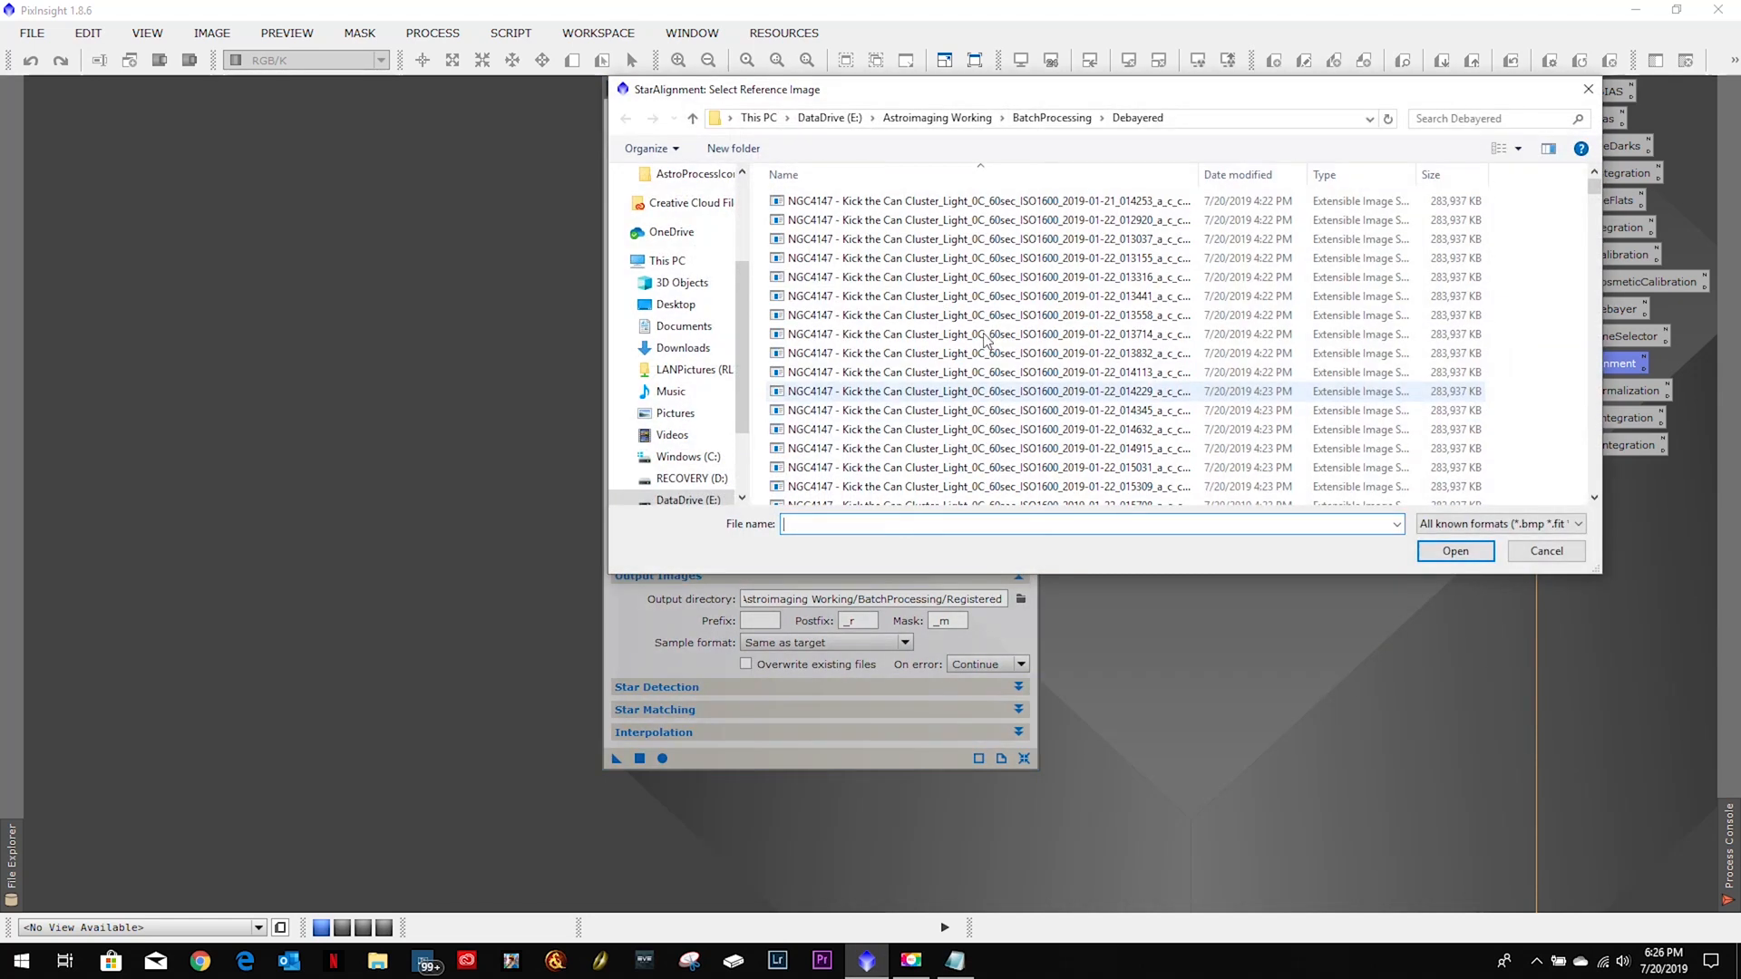
pyautogui.click(1052, 117)
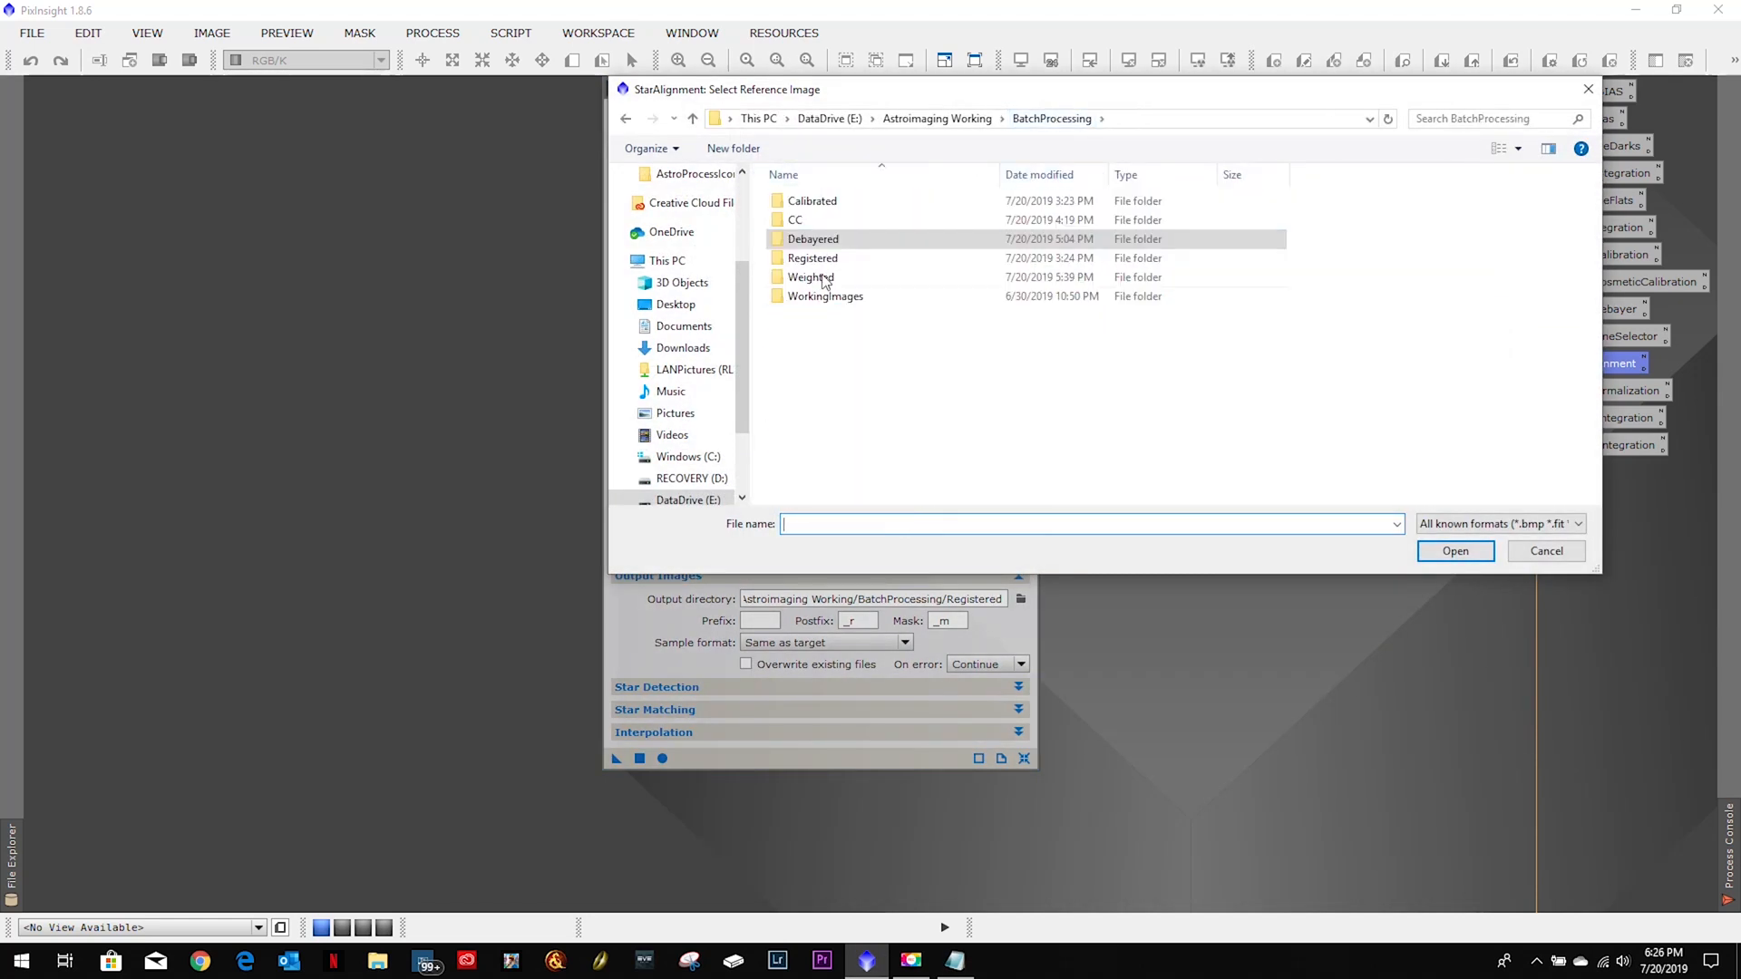
pyautogui.doubleClick(810, 278)
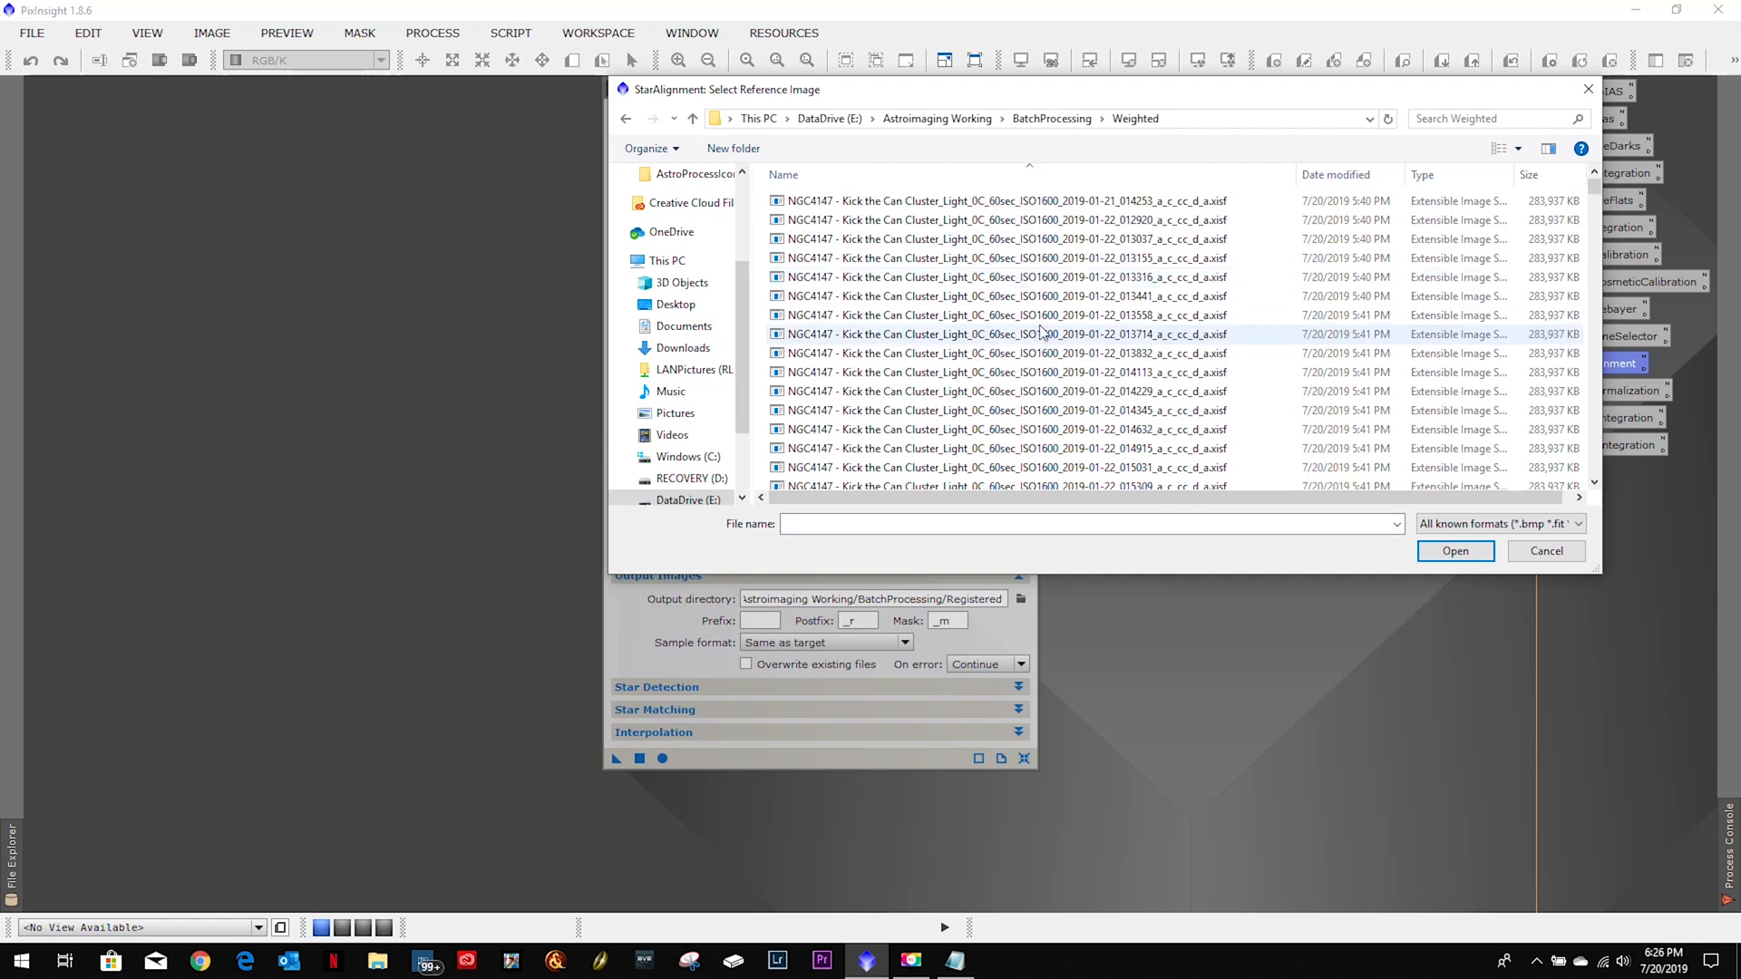
# Choose the 8C frame 2019-01-25_025036_a_c_cc_d_a.xisf, matching the Notepad note, as the StarAlignment reference image.
pyautogui.scroll(-15, 1020, 354)
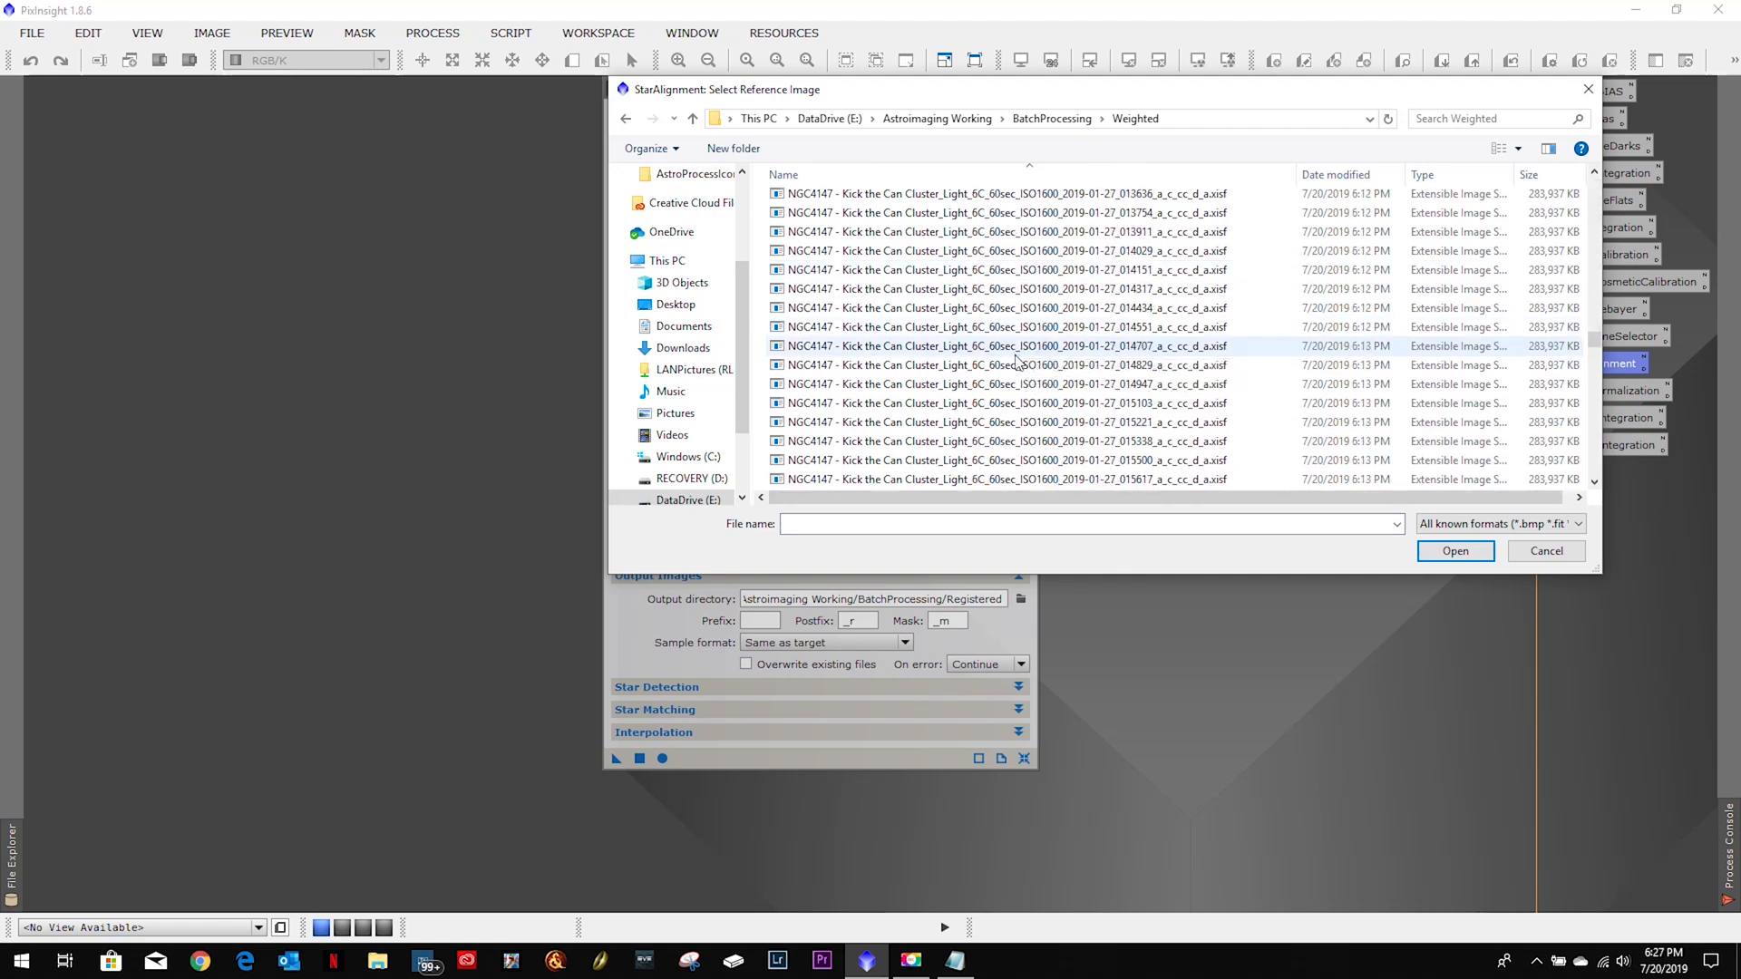
pyautogui.scroll(-10, 1018, 360)
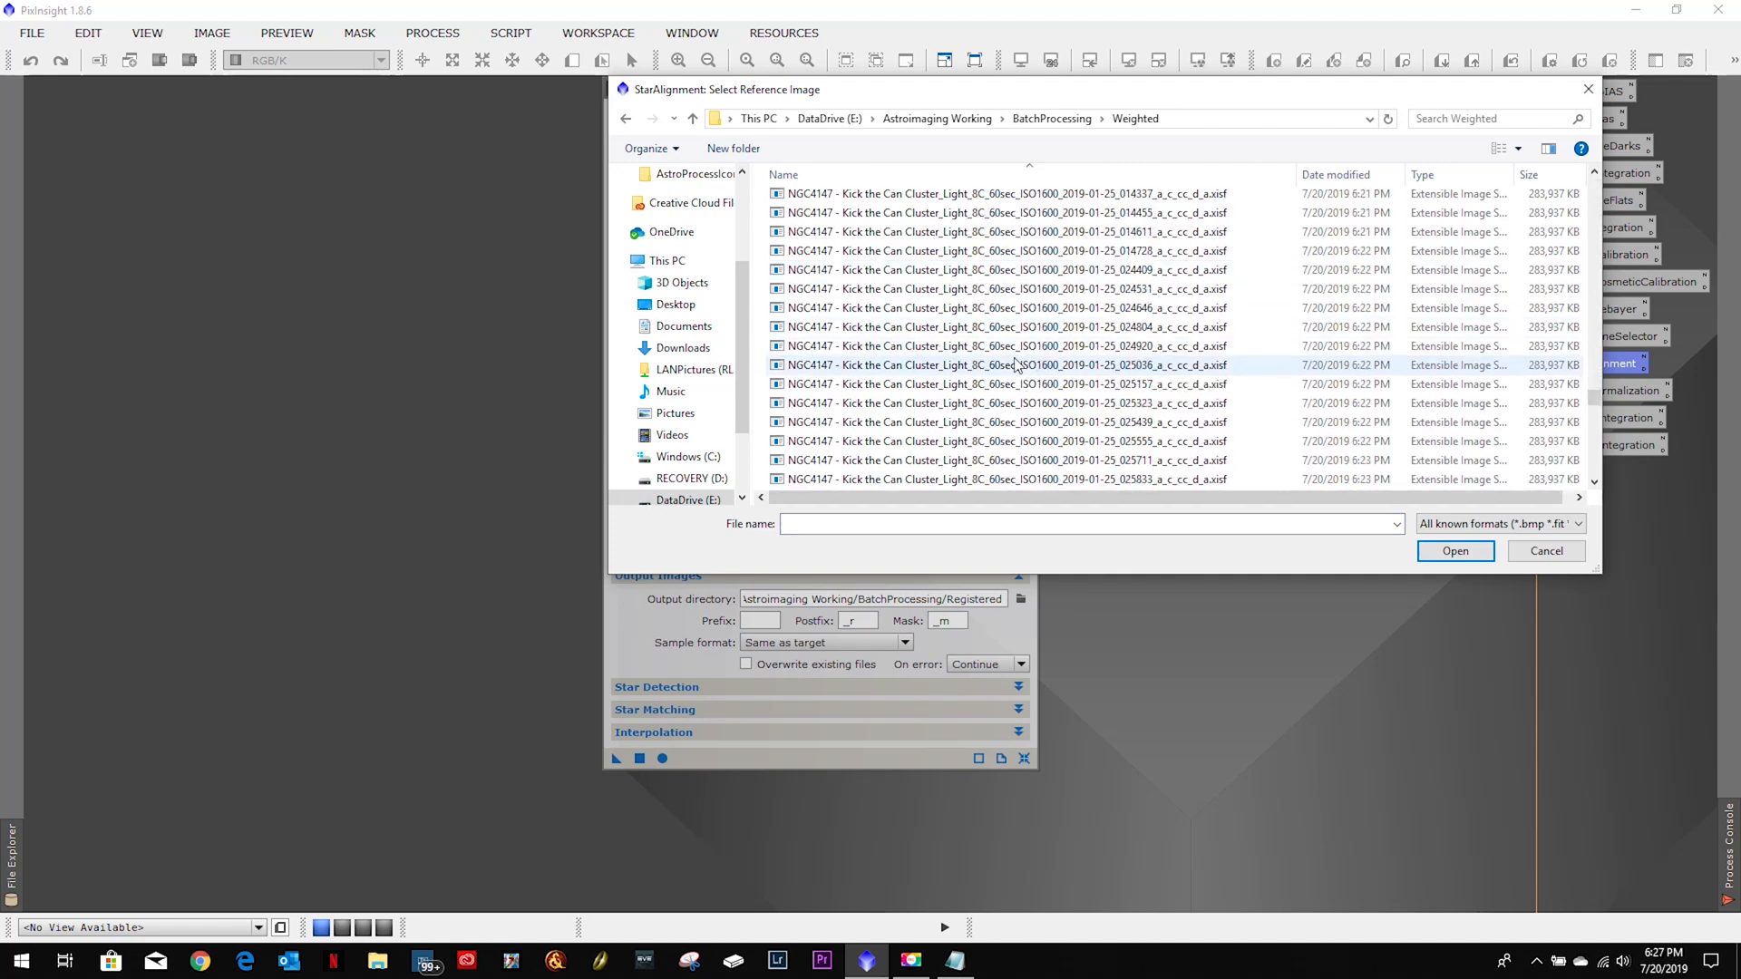
pyautogui.scroll(-1, 1018, 365)
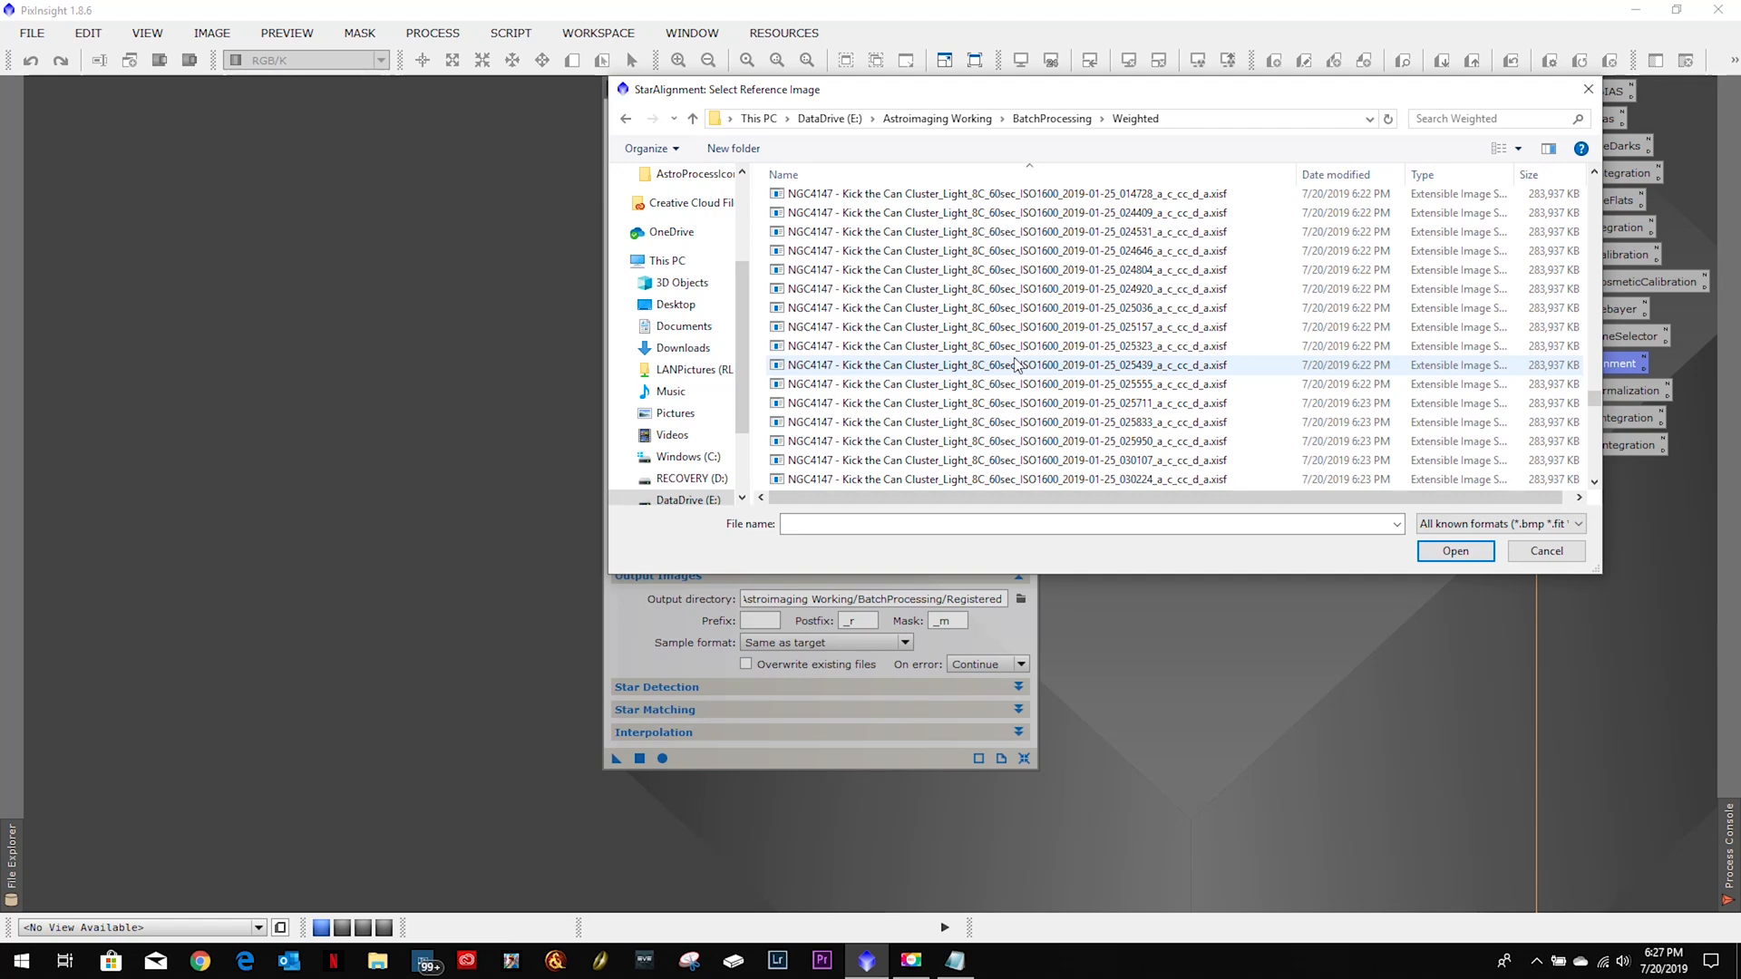
pyautogui.click(954, 960)
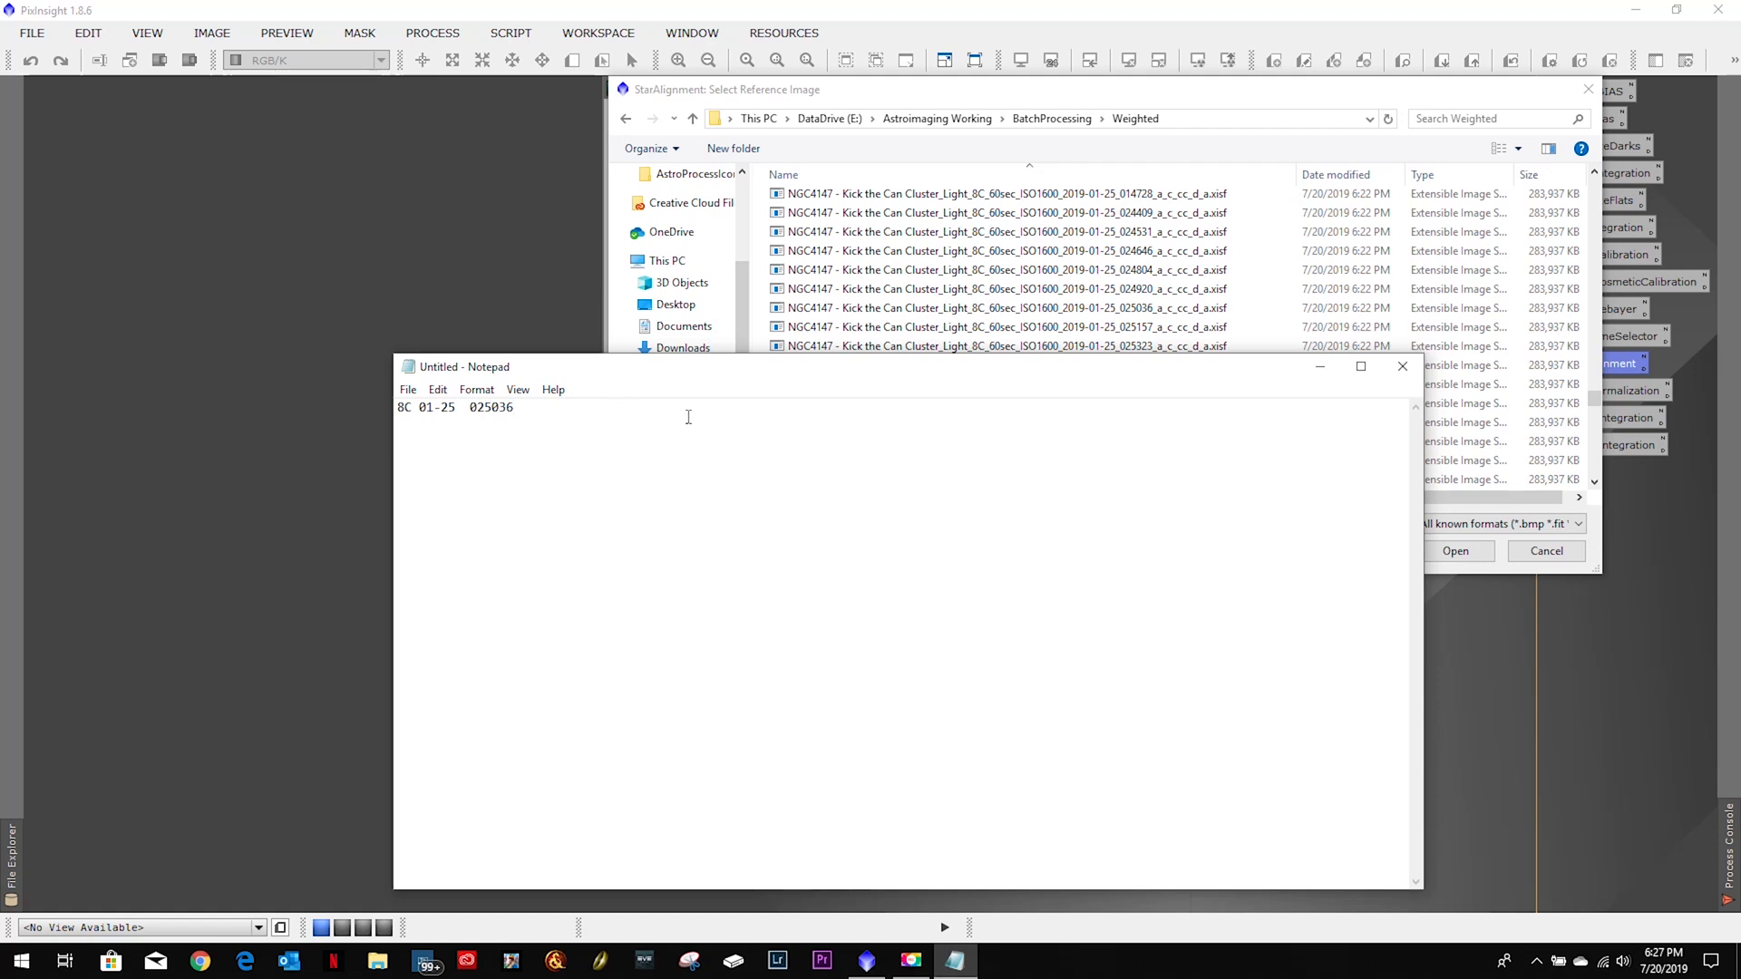
pyautogui.click(1273, 110)
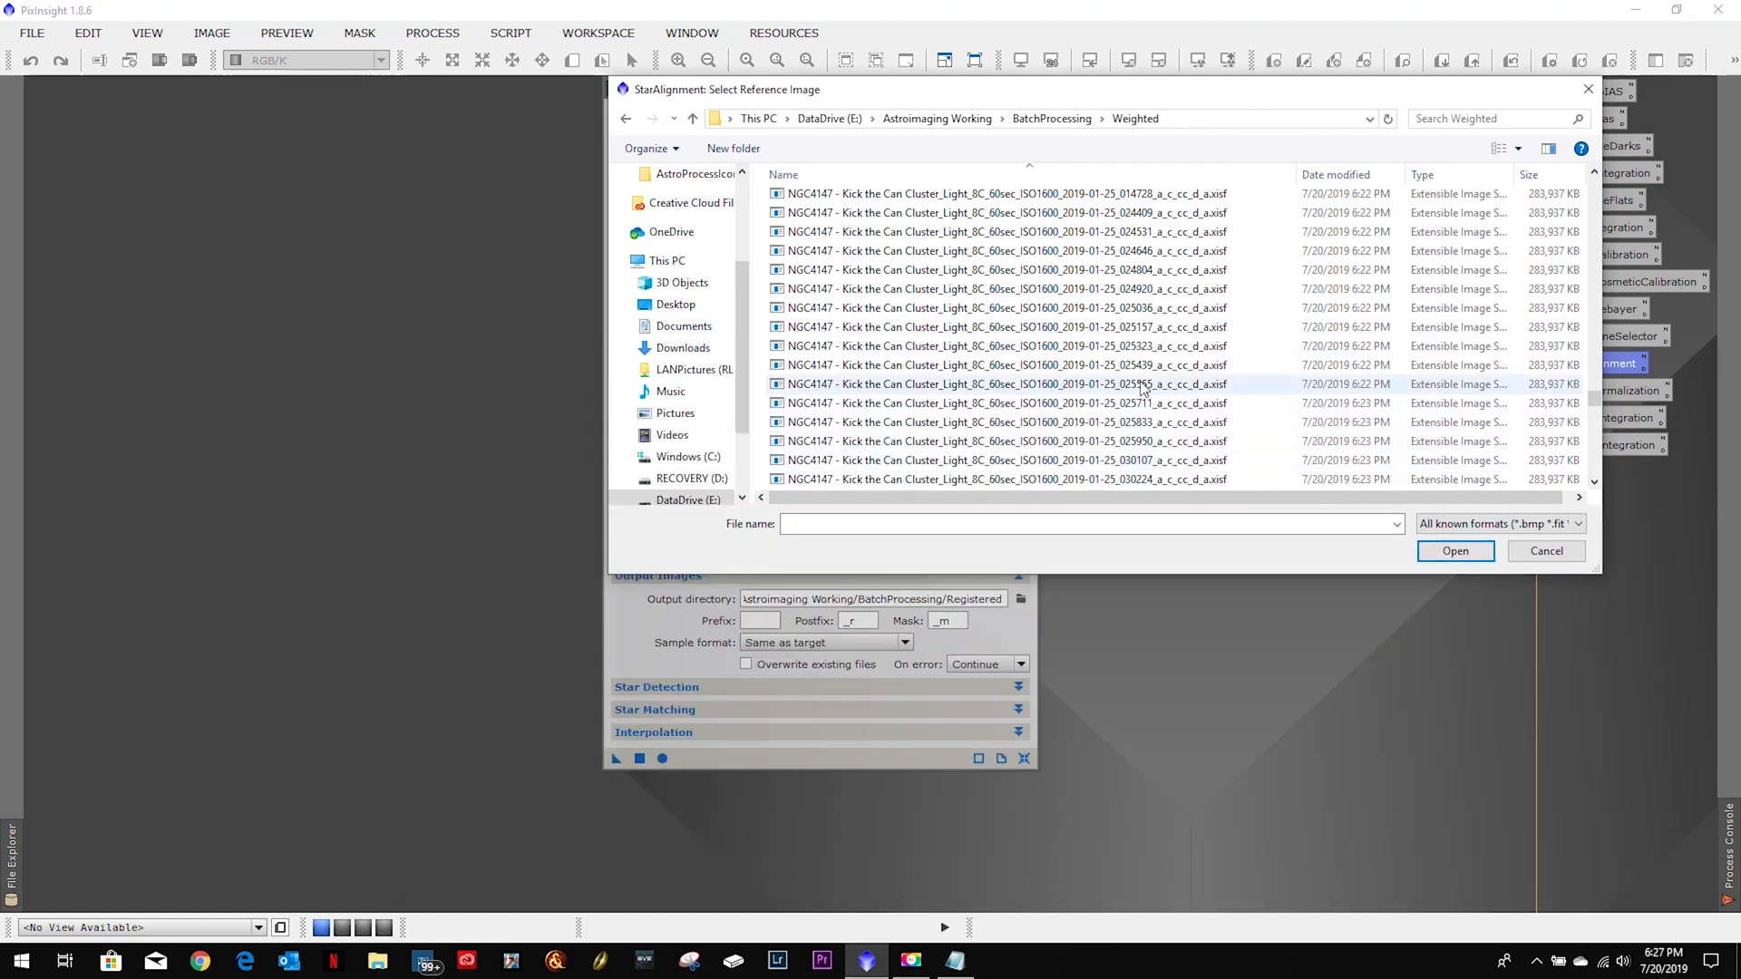
pyautogui.click(1134, 308)
pyautogui.click(1456, 550)
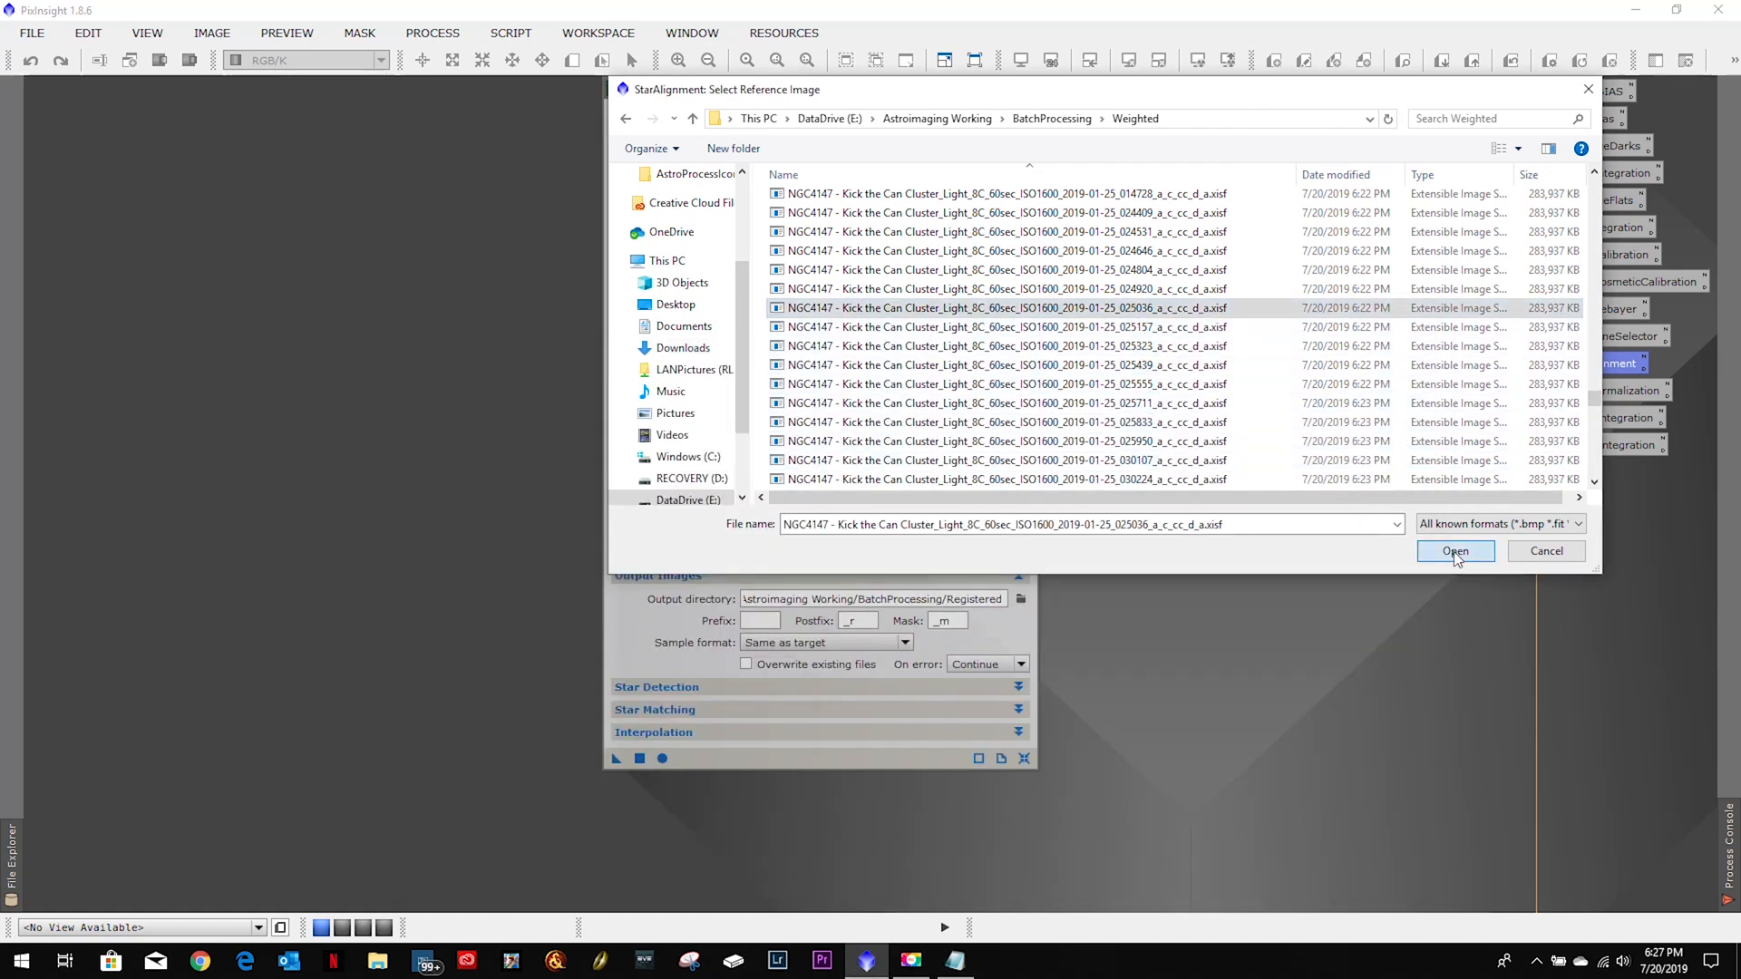
# Replace the StarAlignment target images with all files from the Weighted folder.
pyautogui.click(950, 514)
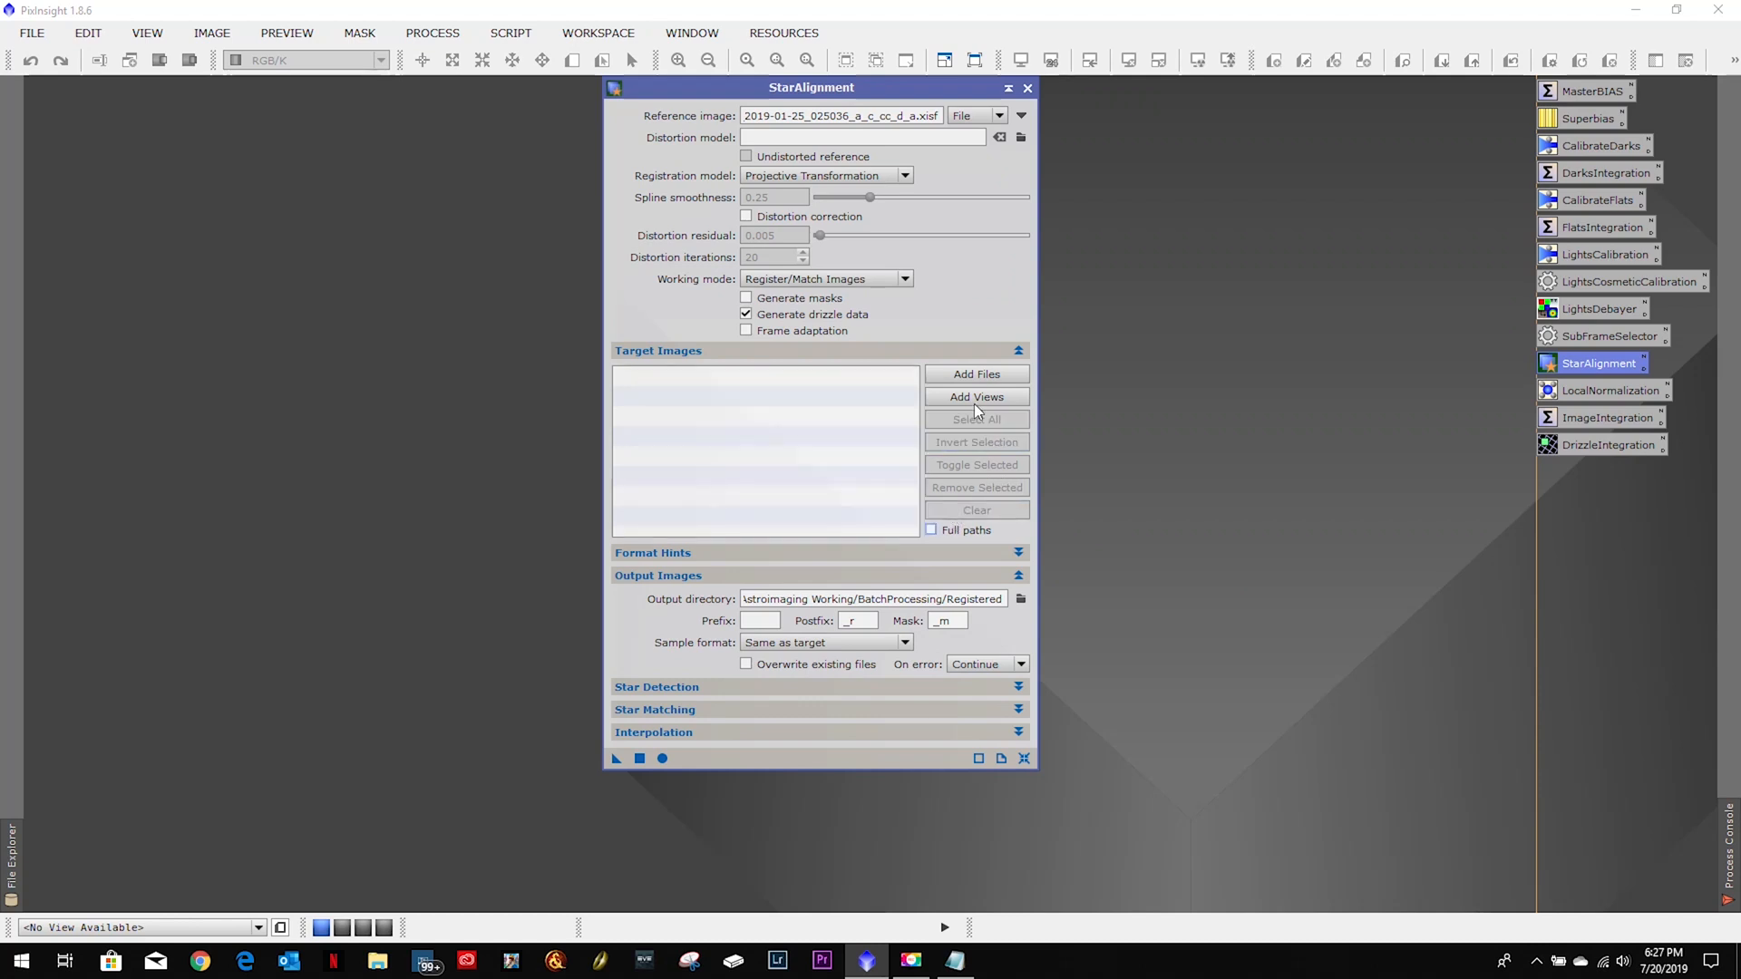
pyautogui.click(976, 375)
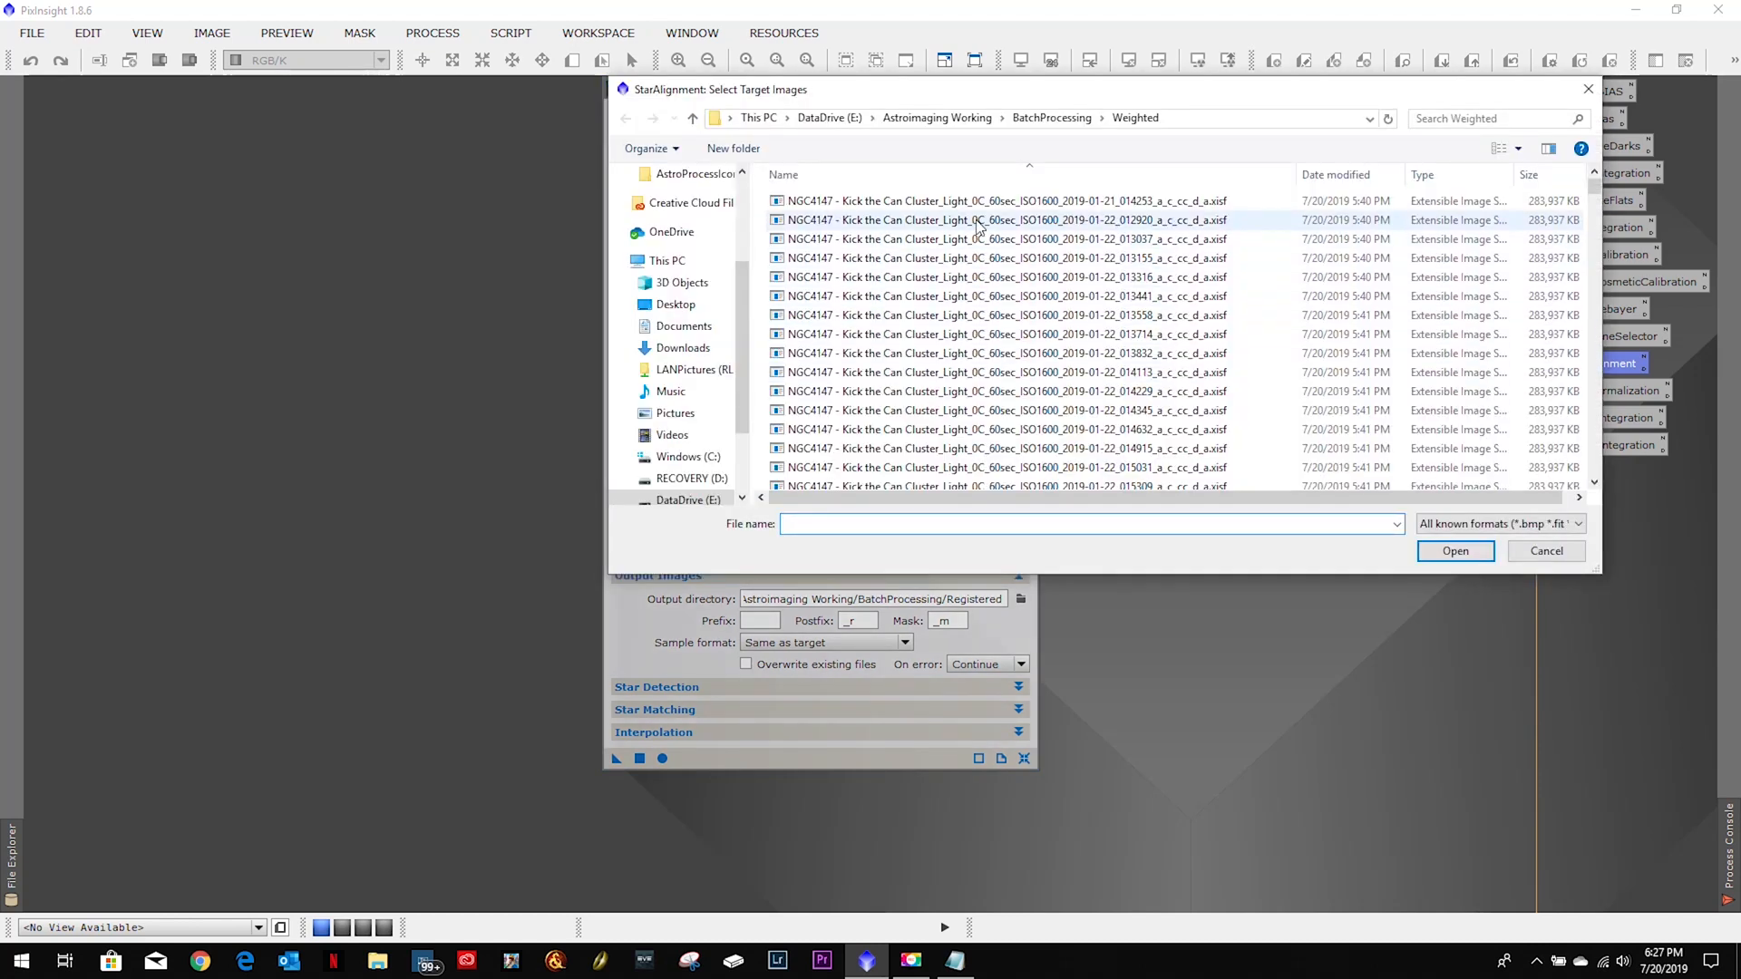
pyautogui.click(974, 207)
pyautogui.hotkey('ctrl', 'a')
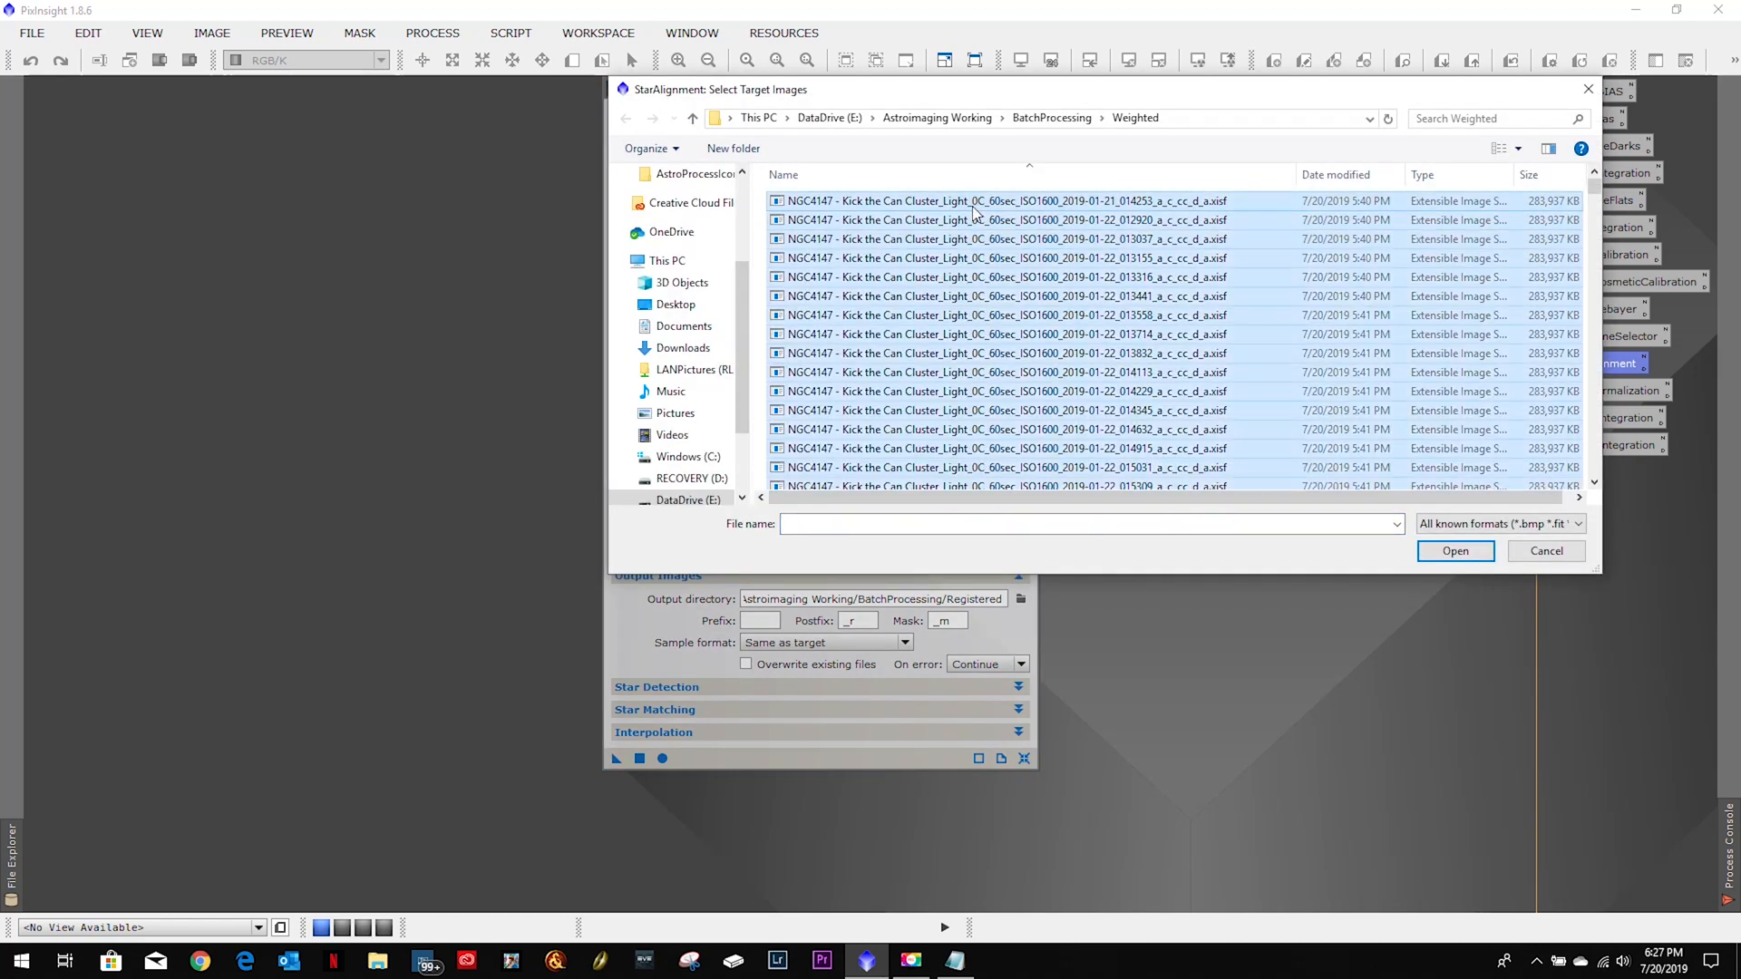
pyautogui.click(1455, 551)
# Check the output directory and Star Detection settings, try running StarAlignment on the loaded frames, and abort the process.
pyautogui.moveTo(862, 598); pyautogui.dragTo(672, 599)
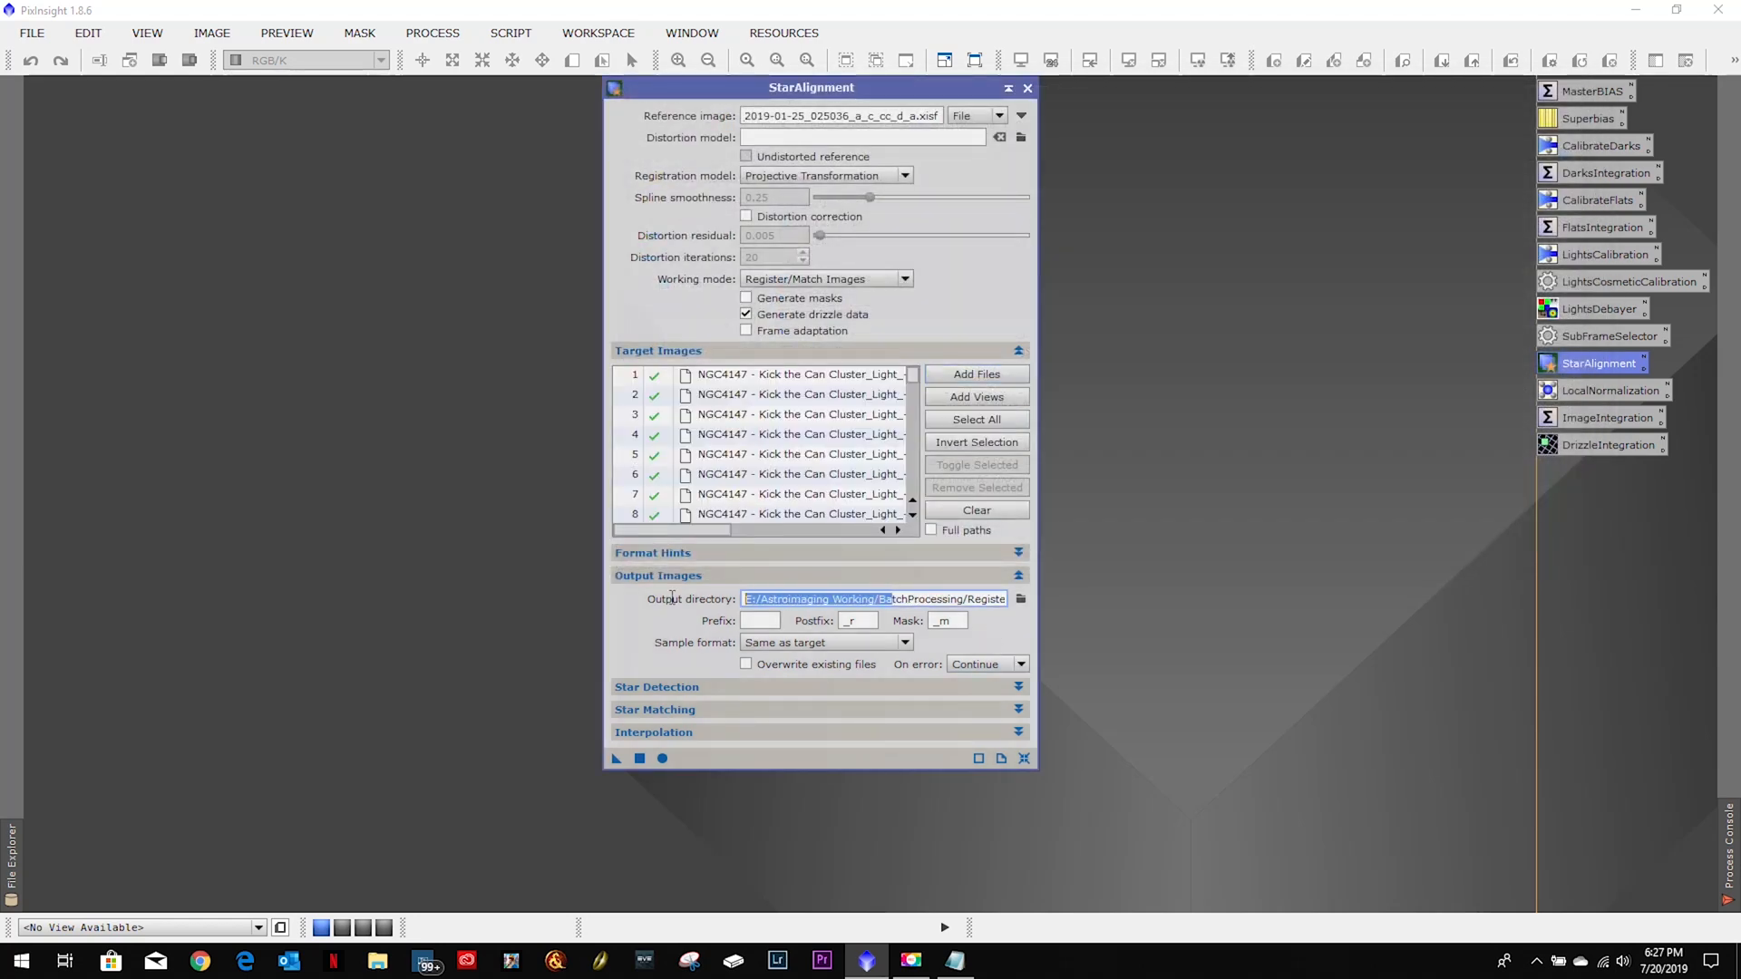
pyautogui.click(920, 599)
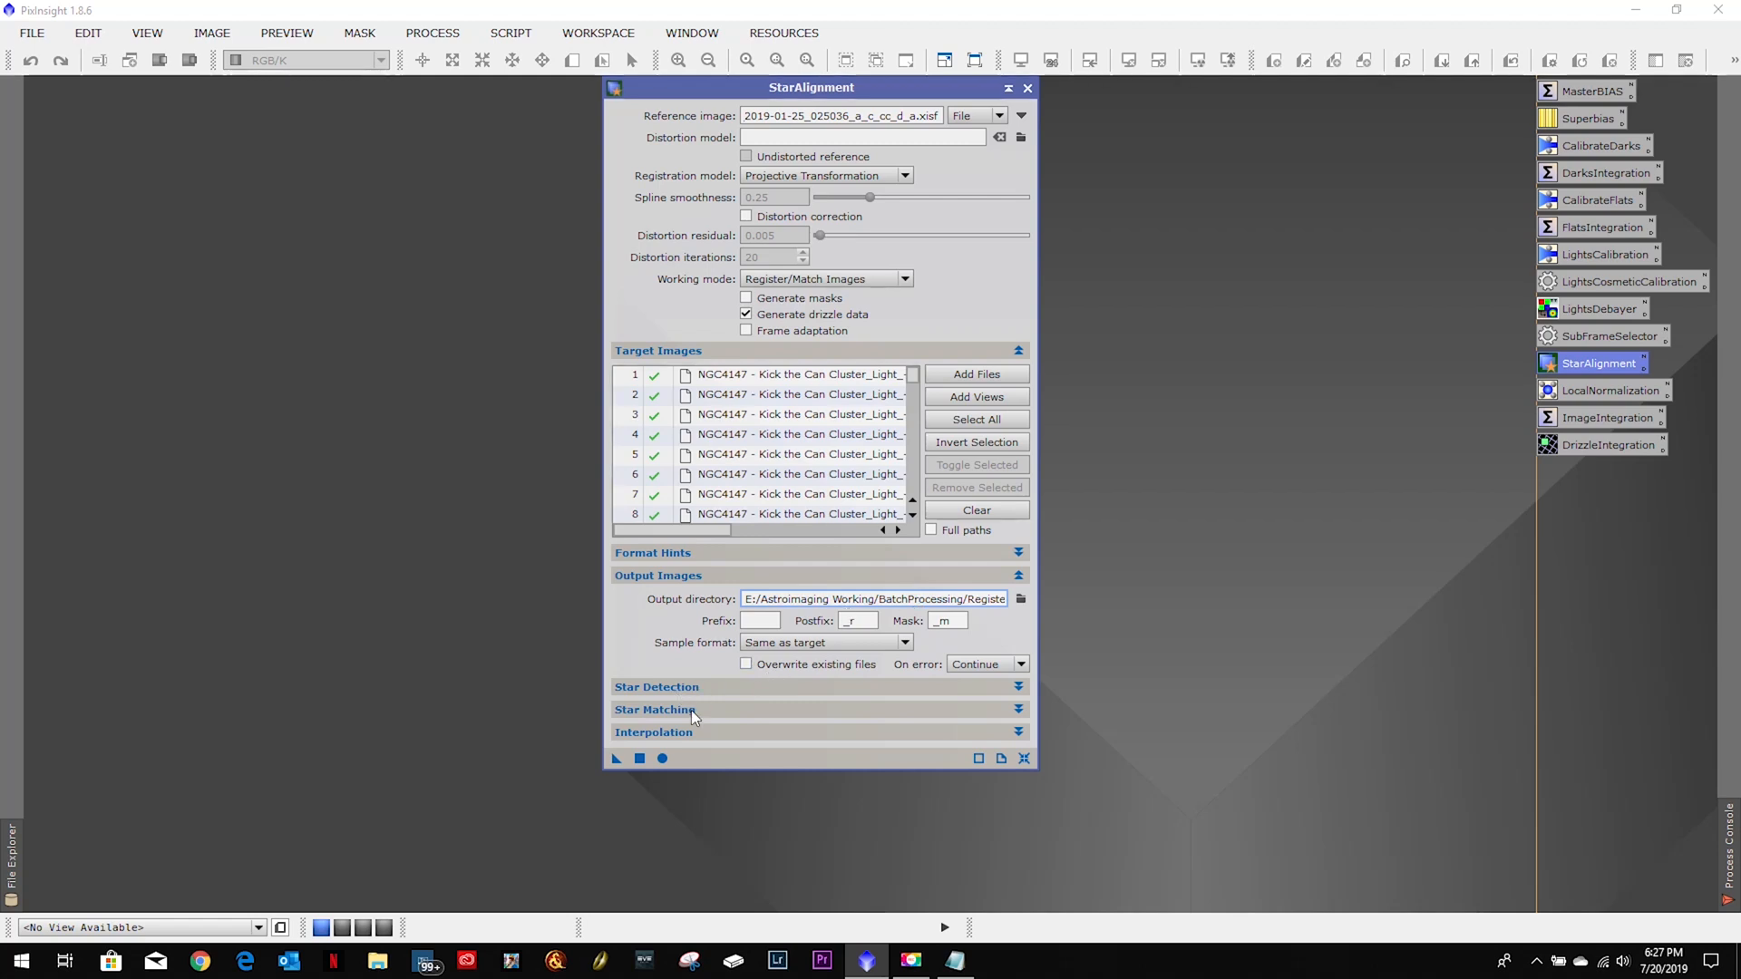
pyautogui.click(699, 686)
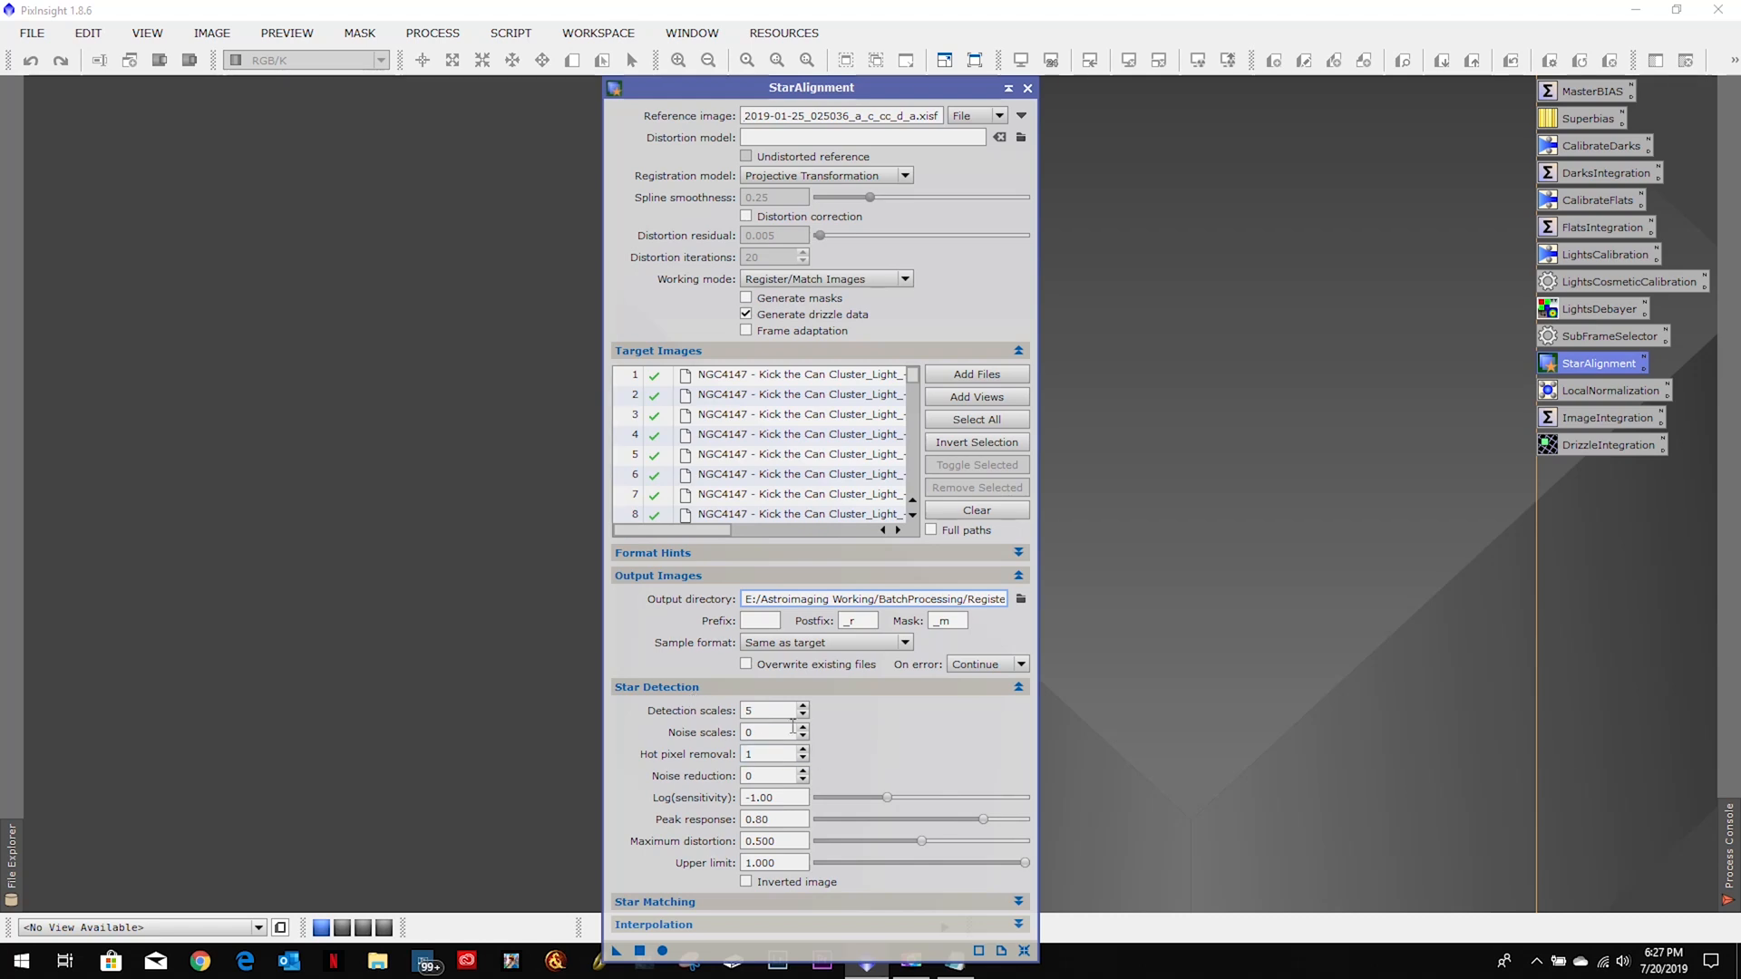
pyautogui.click(700, 687)
pyautogui.click(662, 758)
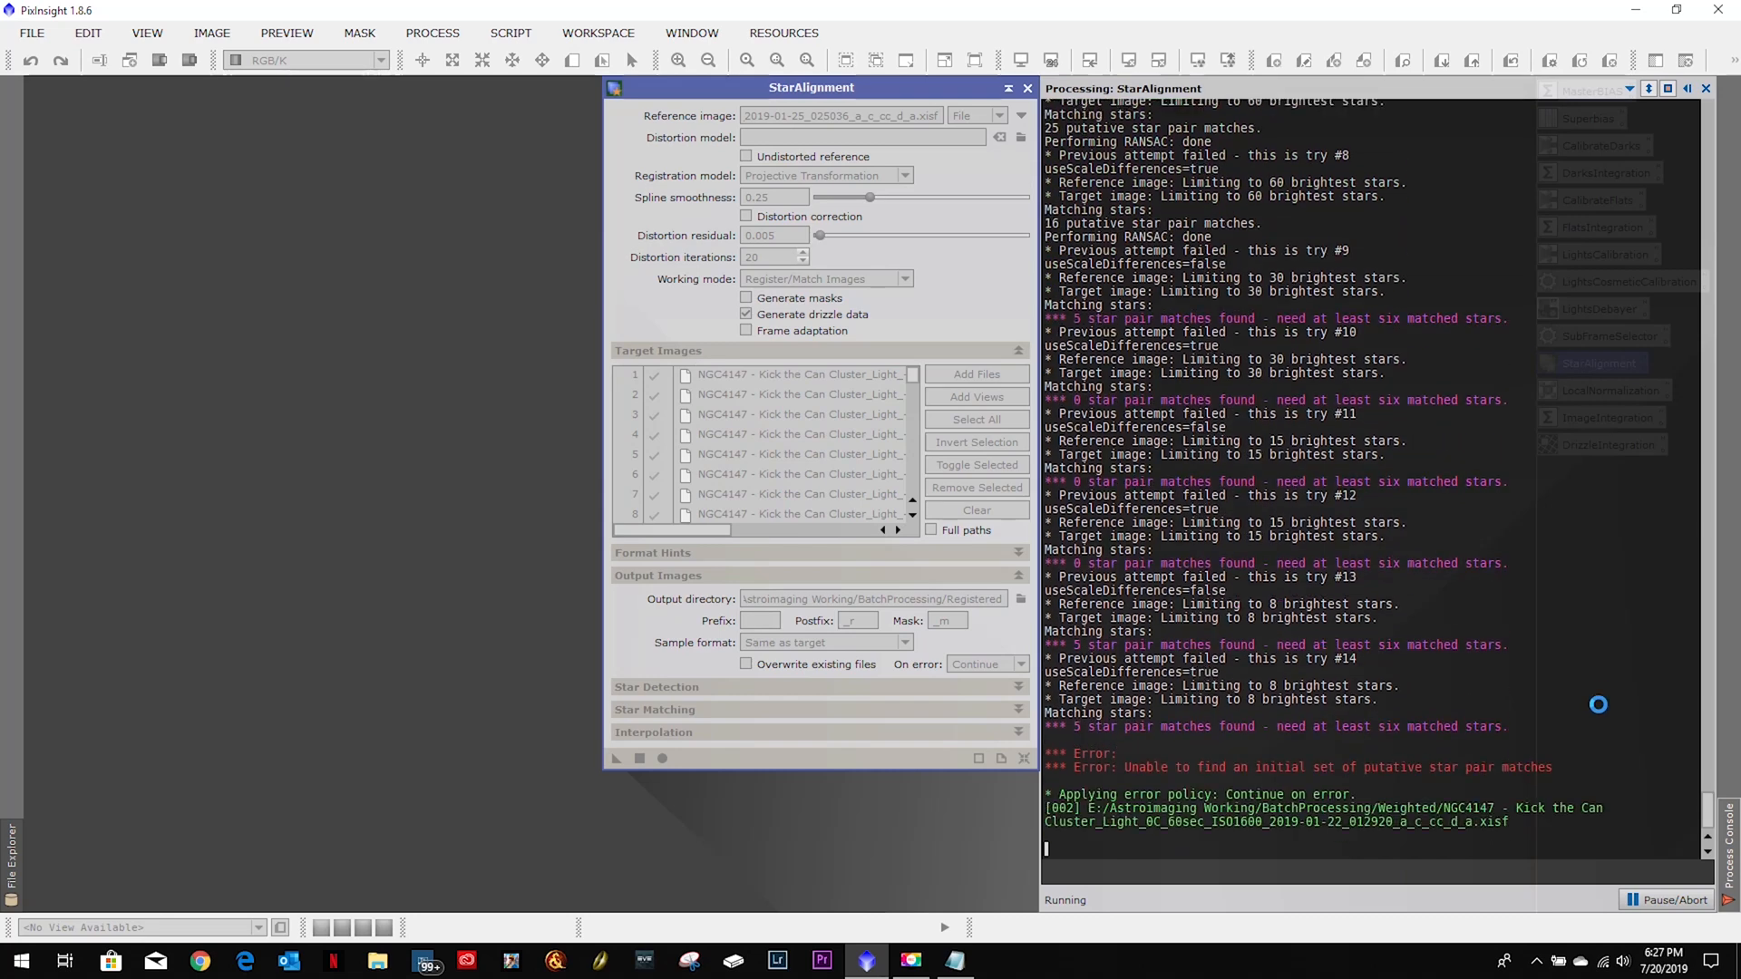
pyautogui.click(1659, 900)
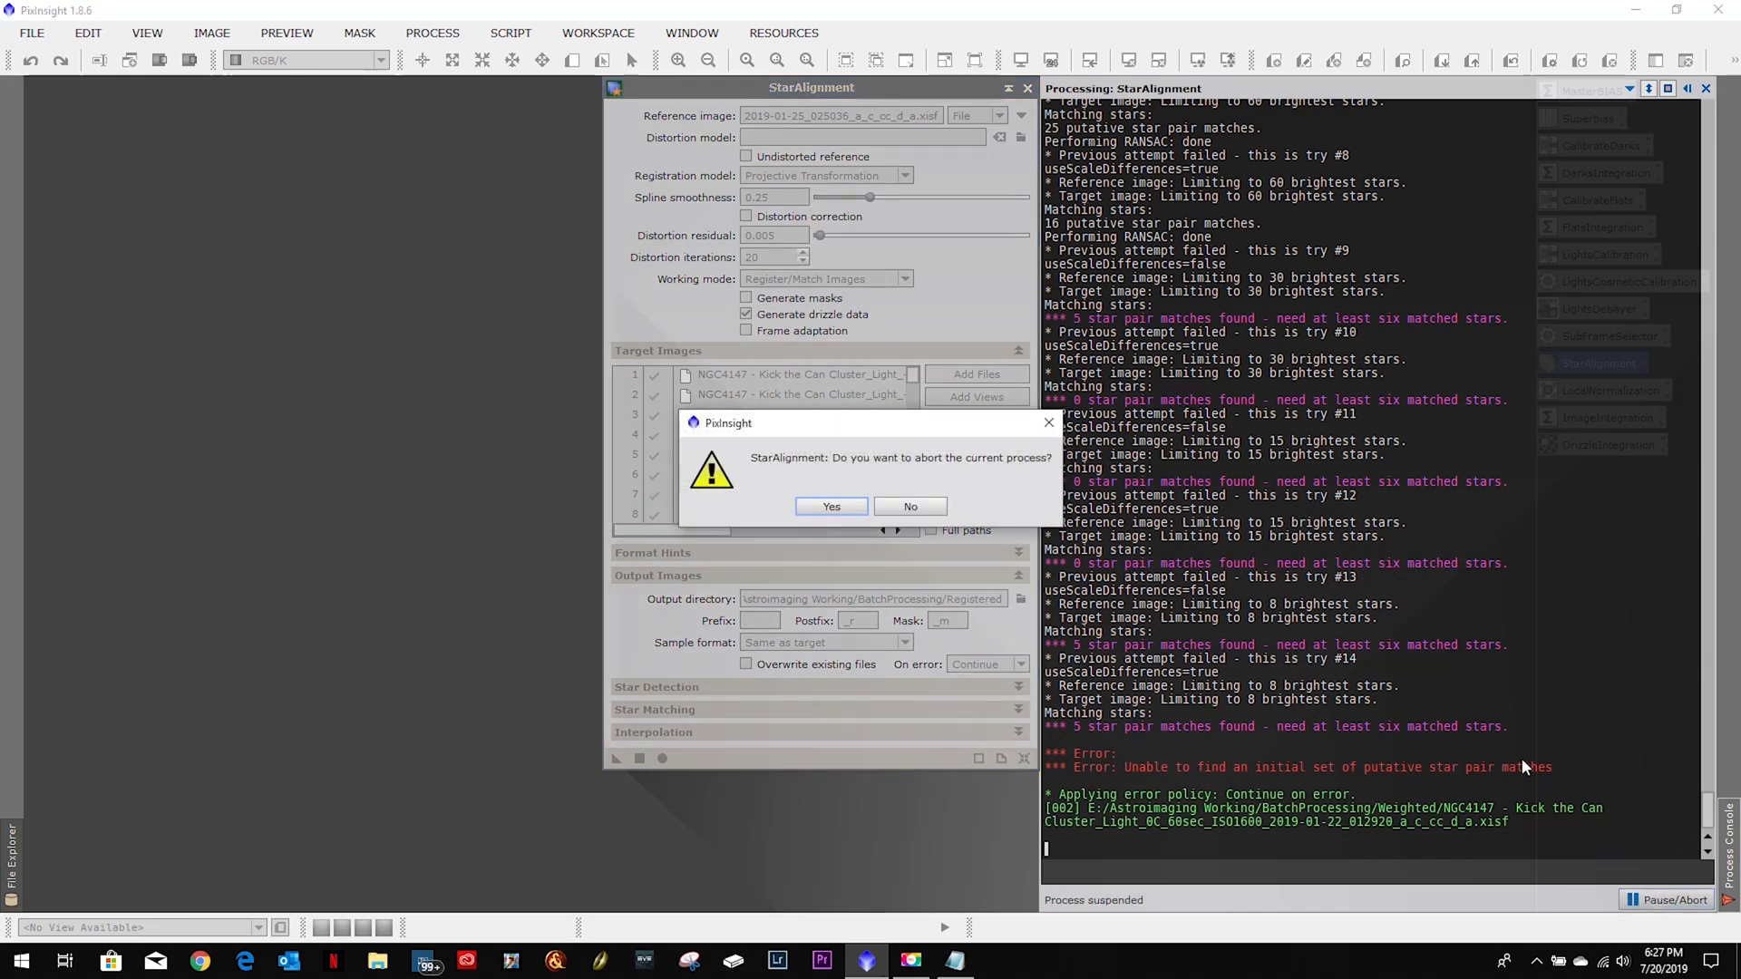
pyautogui.click(843, 507)
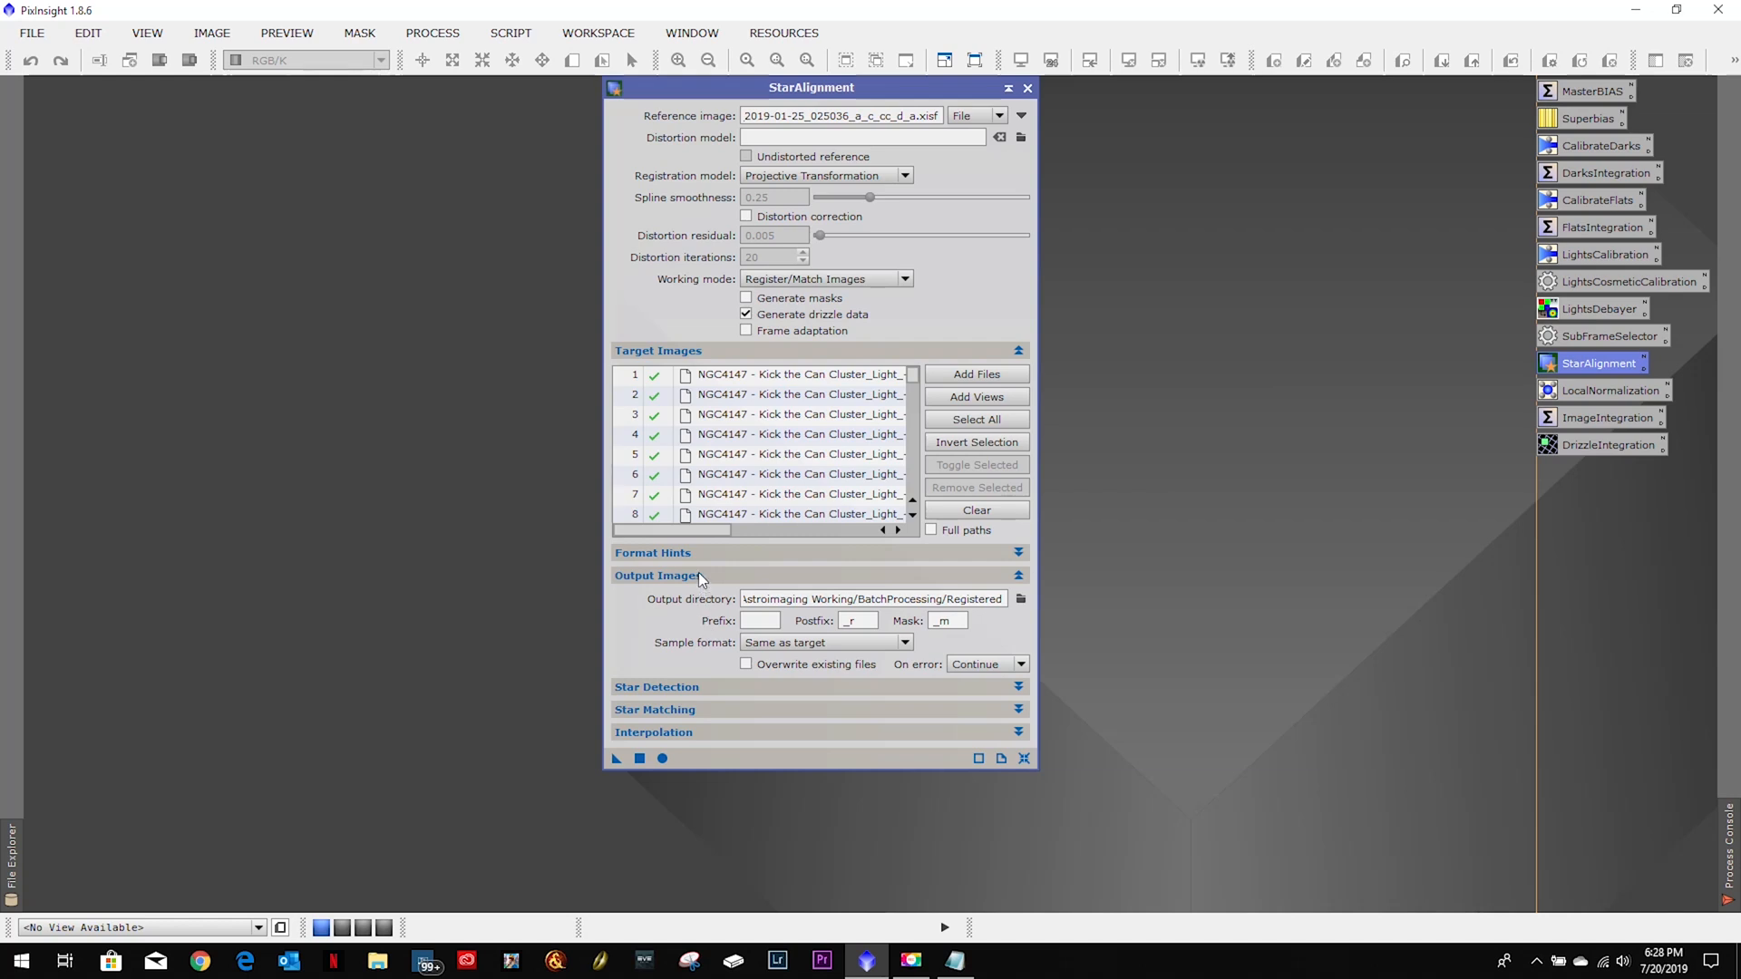
# Set StarAlignment's noise scales and noise reduction to 1 in Star Detection, try running it, and abort the process.
pyautogui.click(698, 576)
pyautogui.click(704, 599)
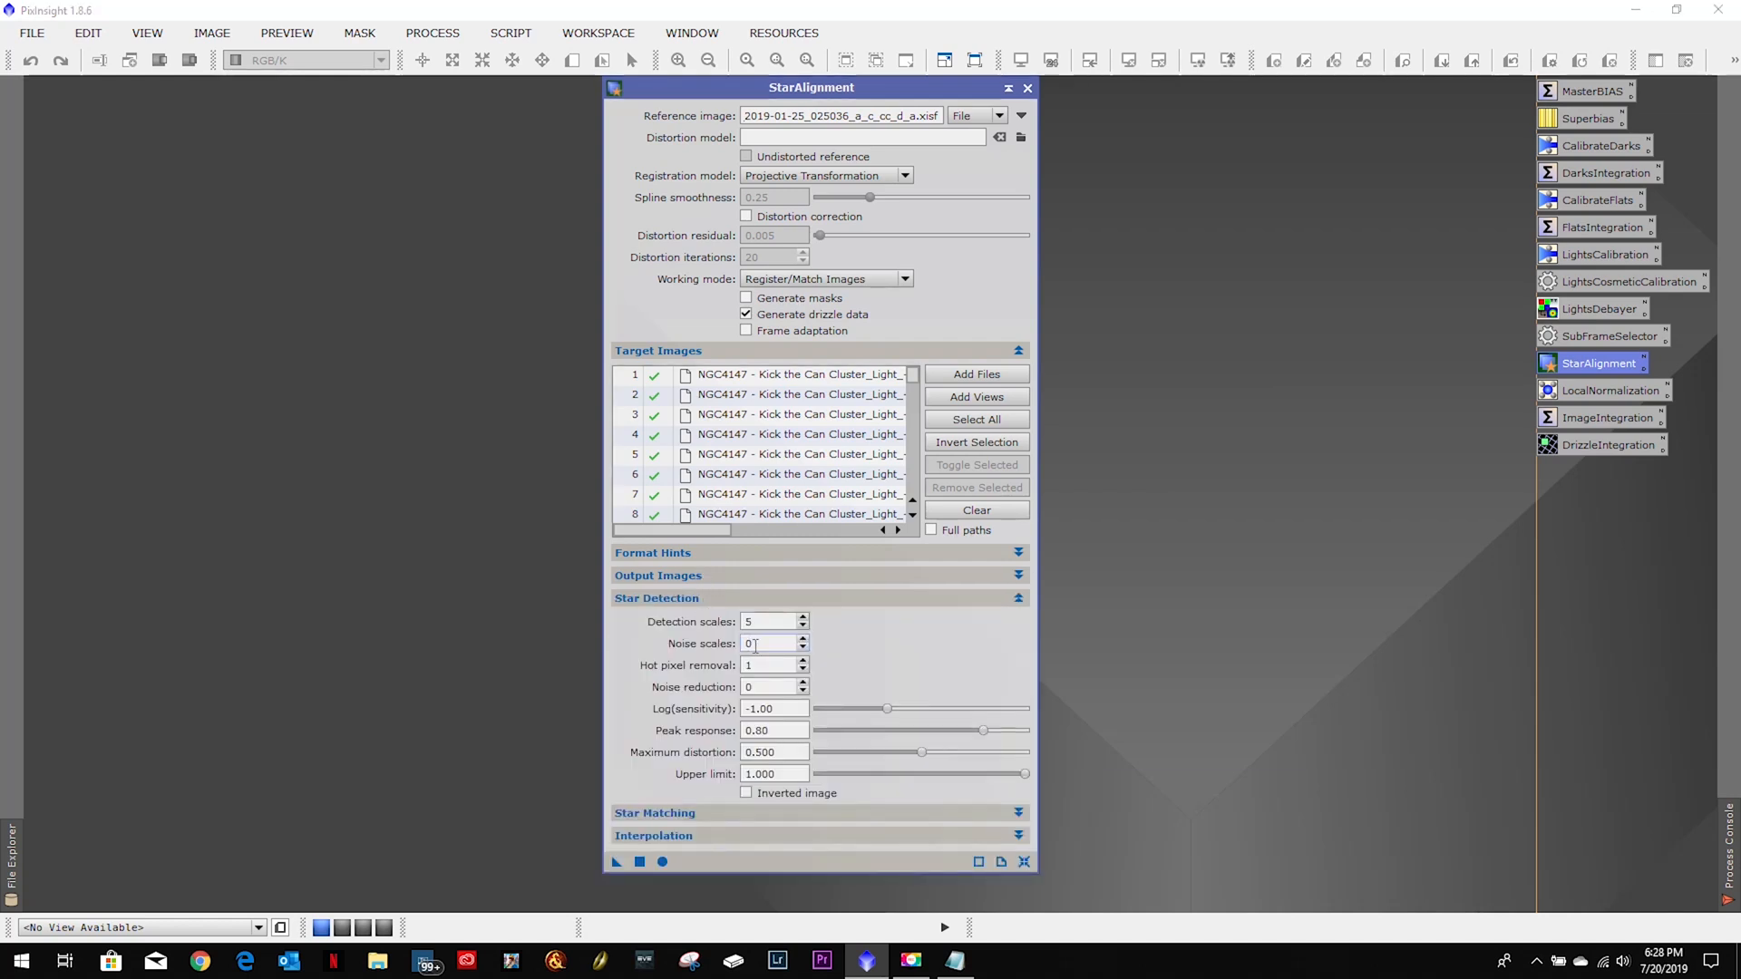
pyautogui.click(804, 640)
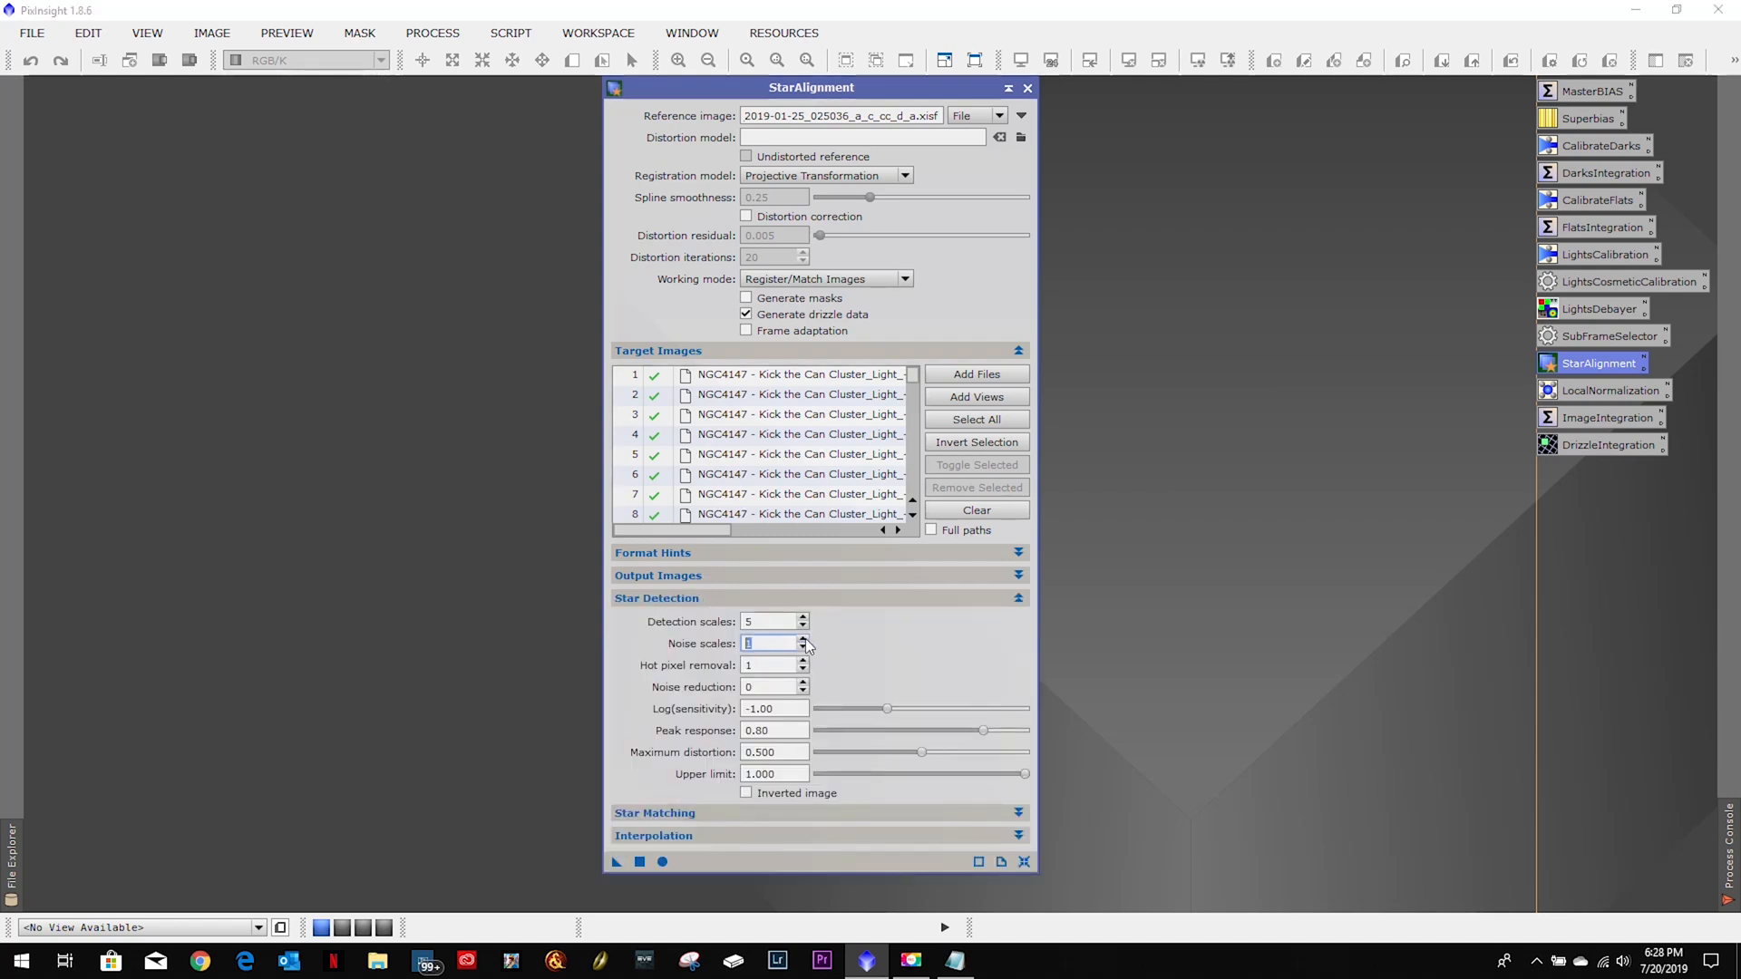
pyautogui.click(803, 684)
pyautogui.click(663, 863)
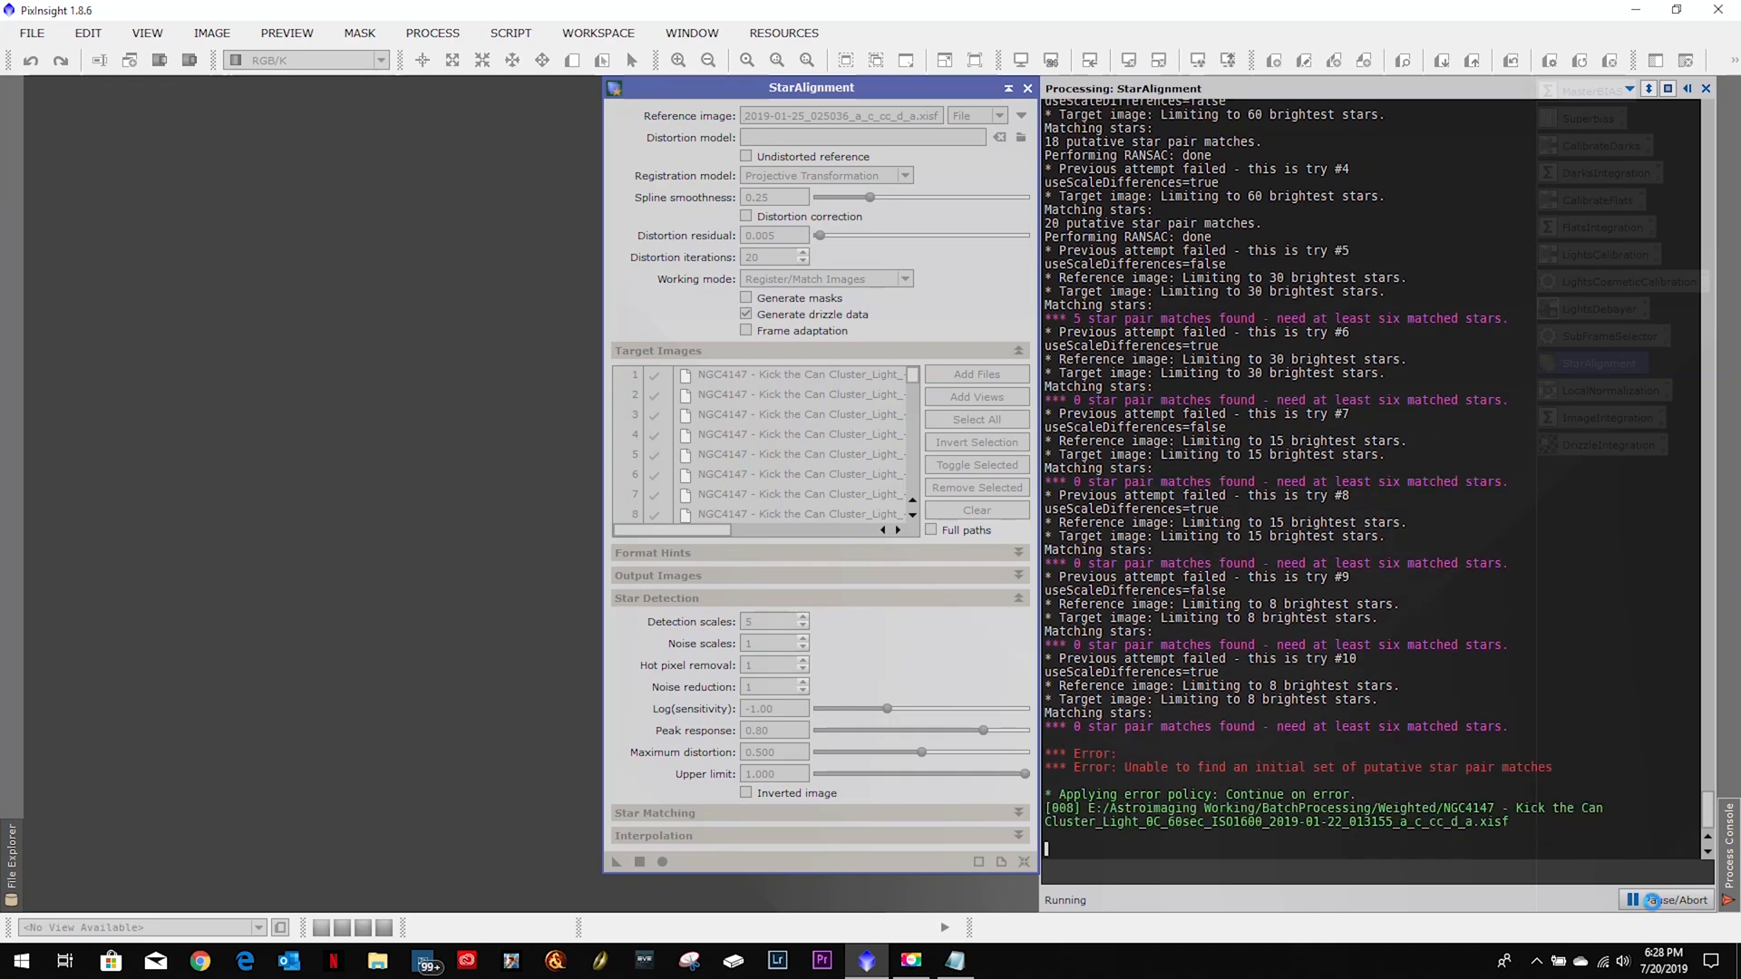
pyautogui.click(1651, 899)
pyautogui.click(832, 506)
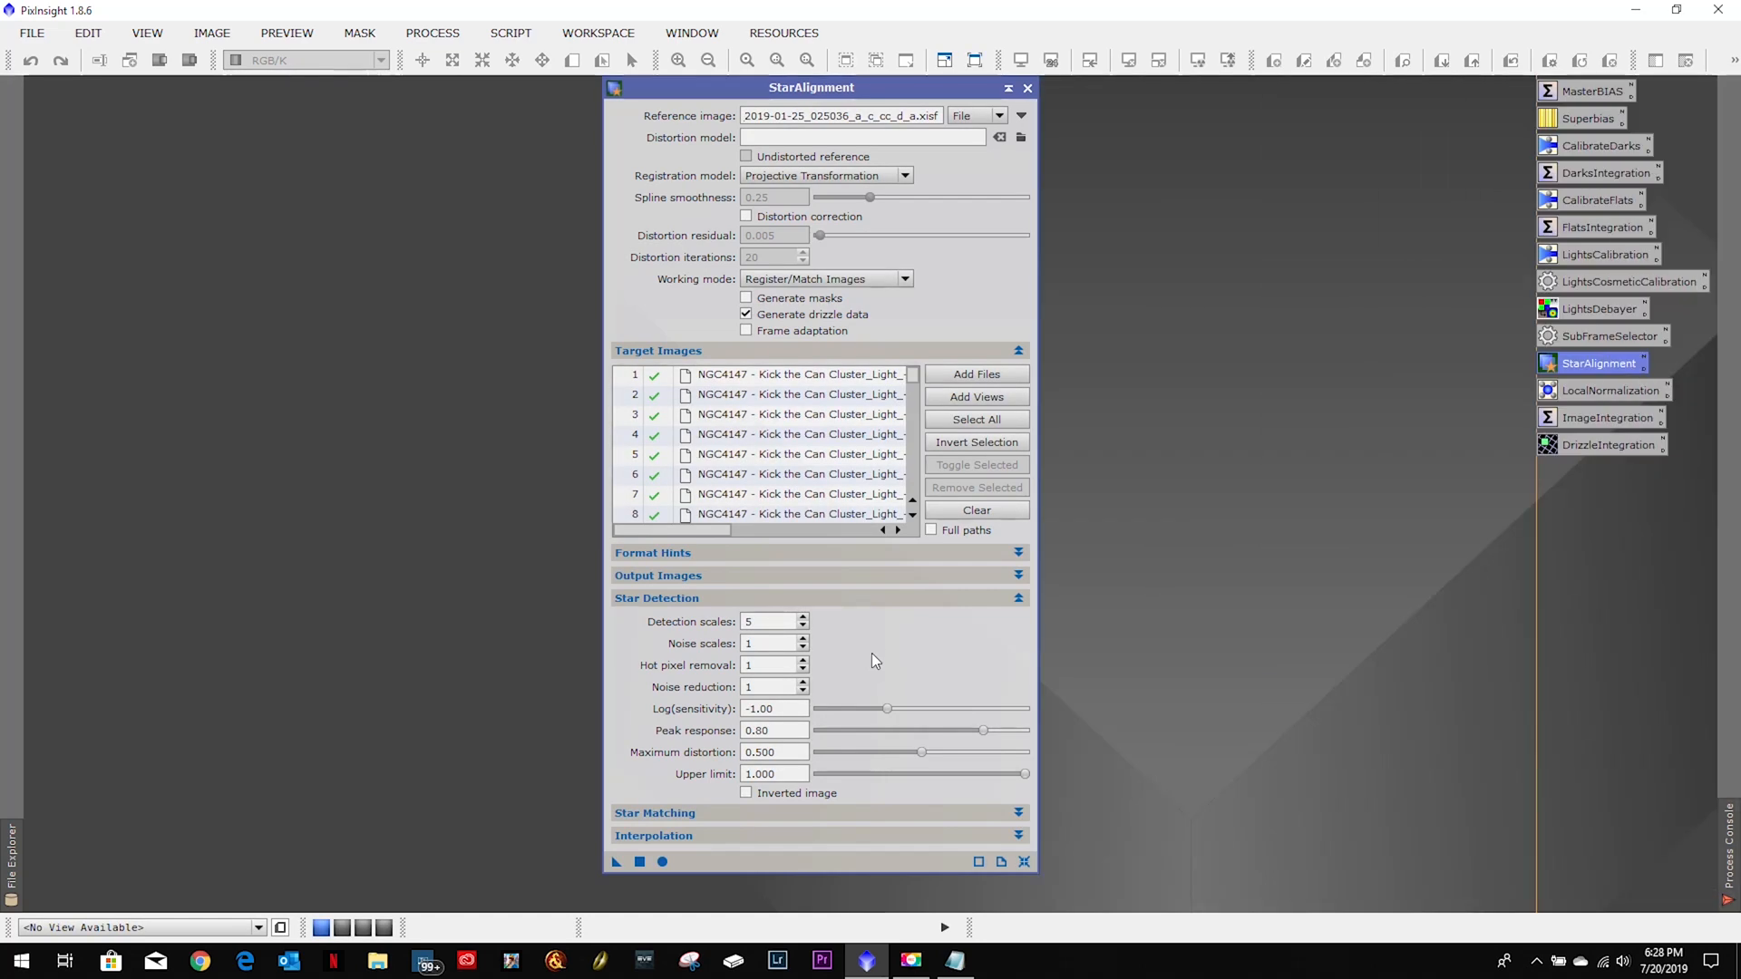
# Set the detection scales to 6 and noise reduction to 2, and try running StarAlignment again.
pyautogui.moveTo(760, 622)
pyautogui.click(803, 614)
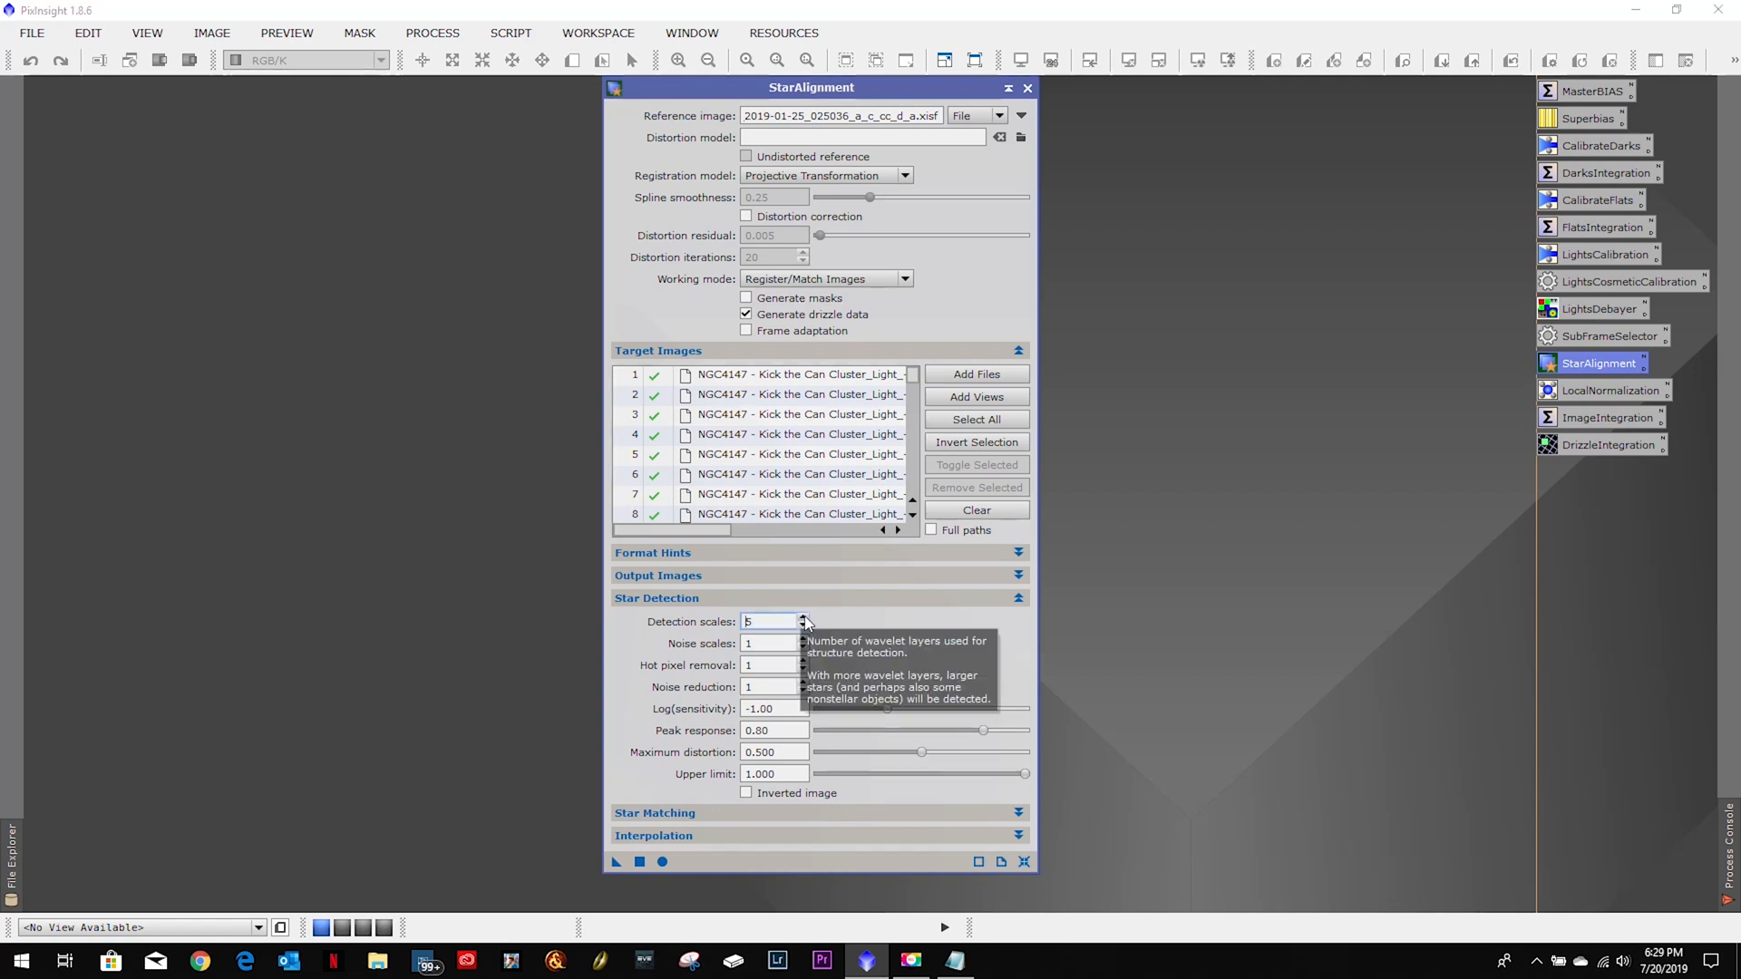
pyautogui.click(803, 618)
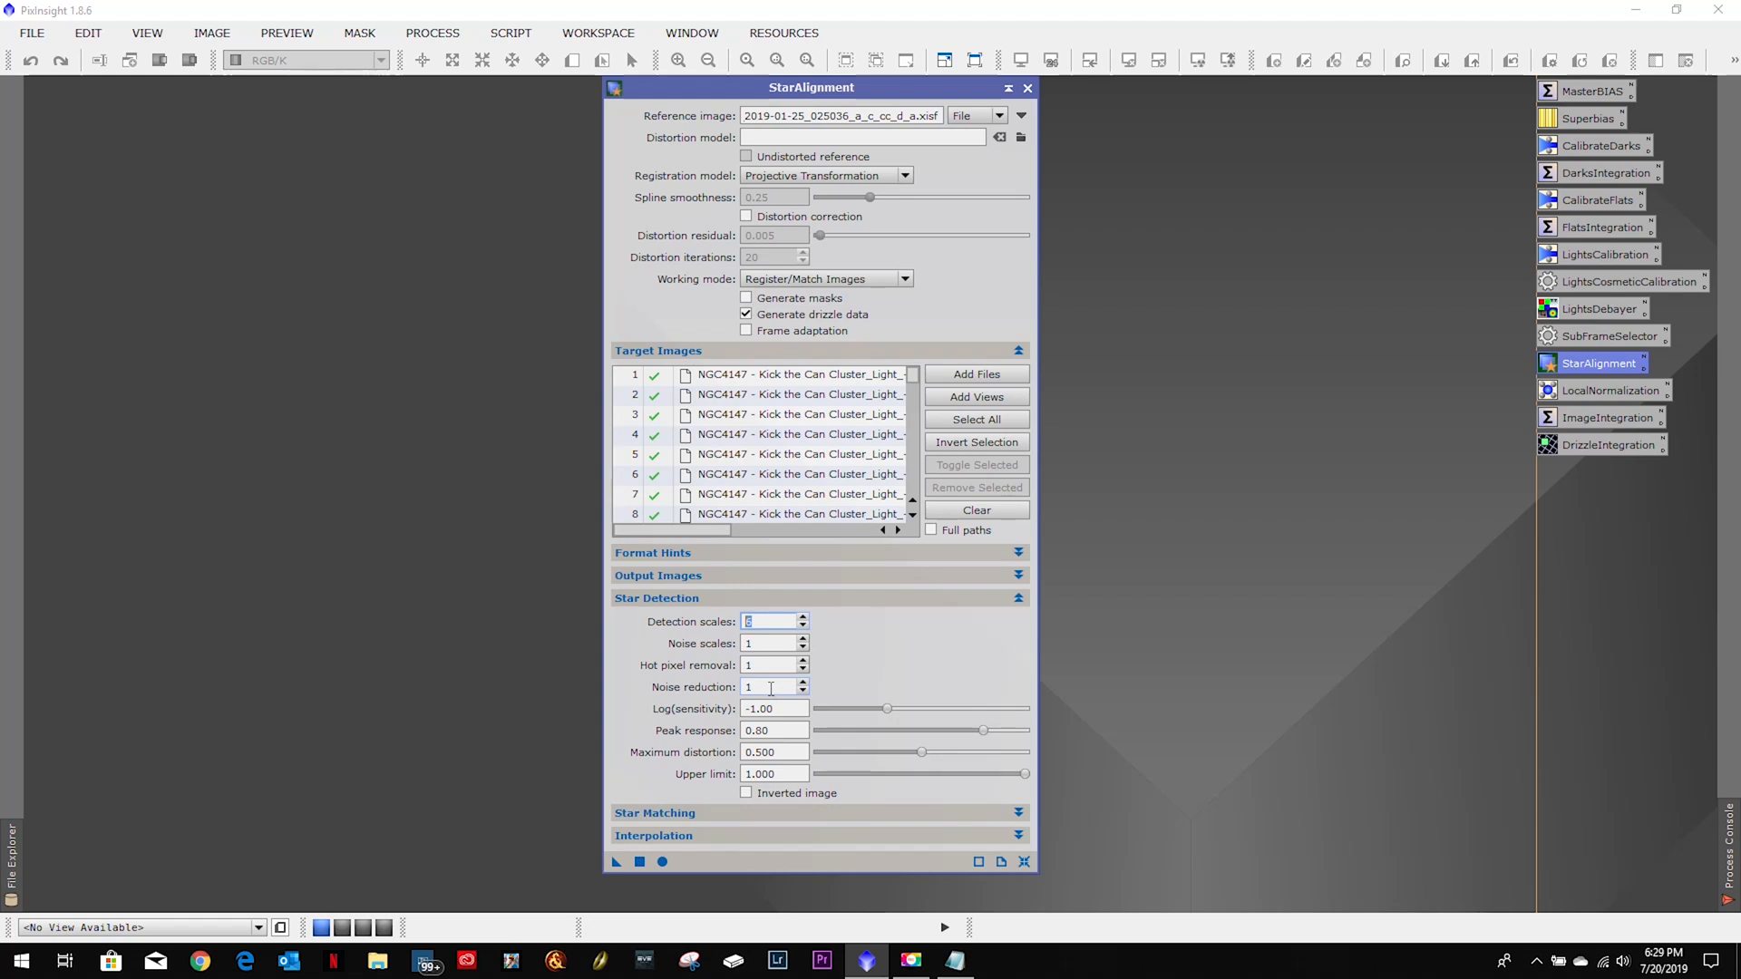
pyautogui.moveTo(771, 690)
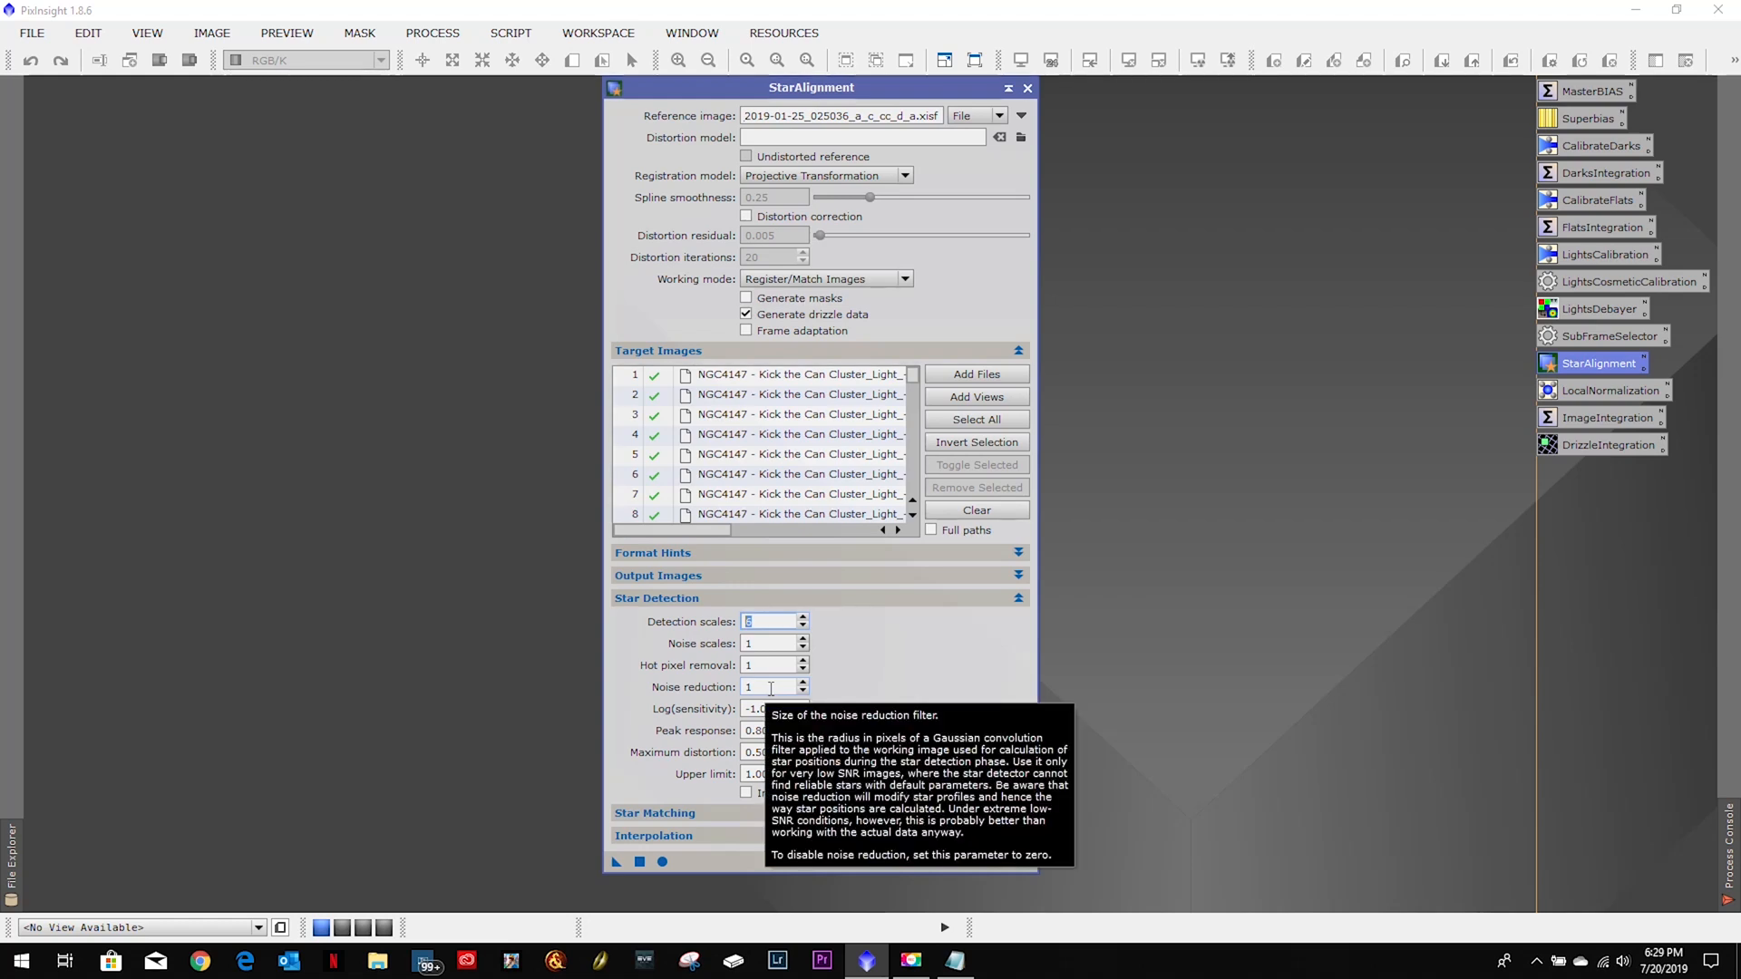
pyautogui.click(802, 682)
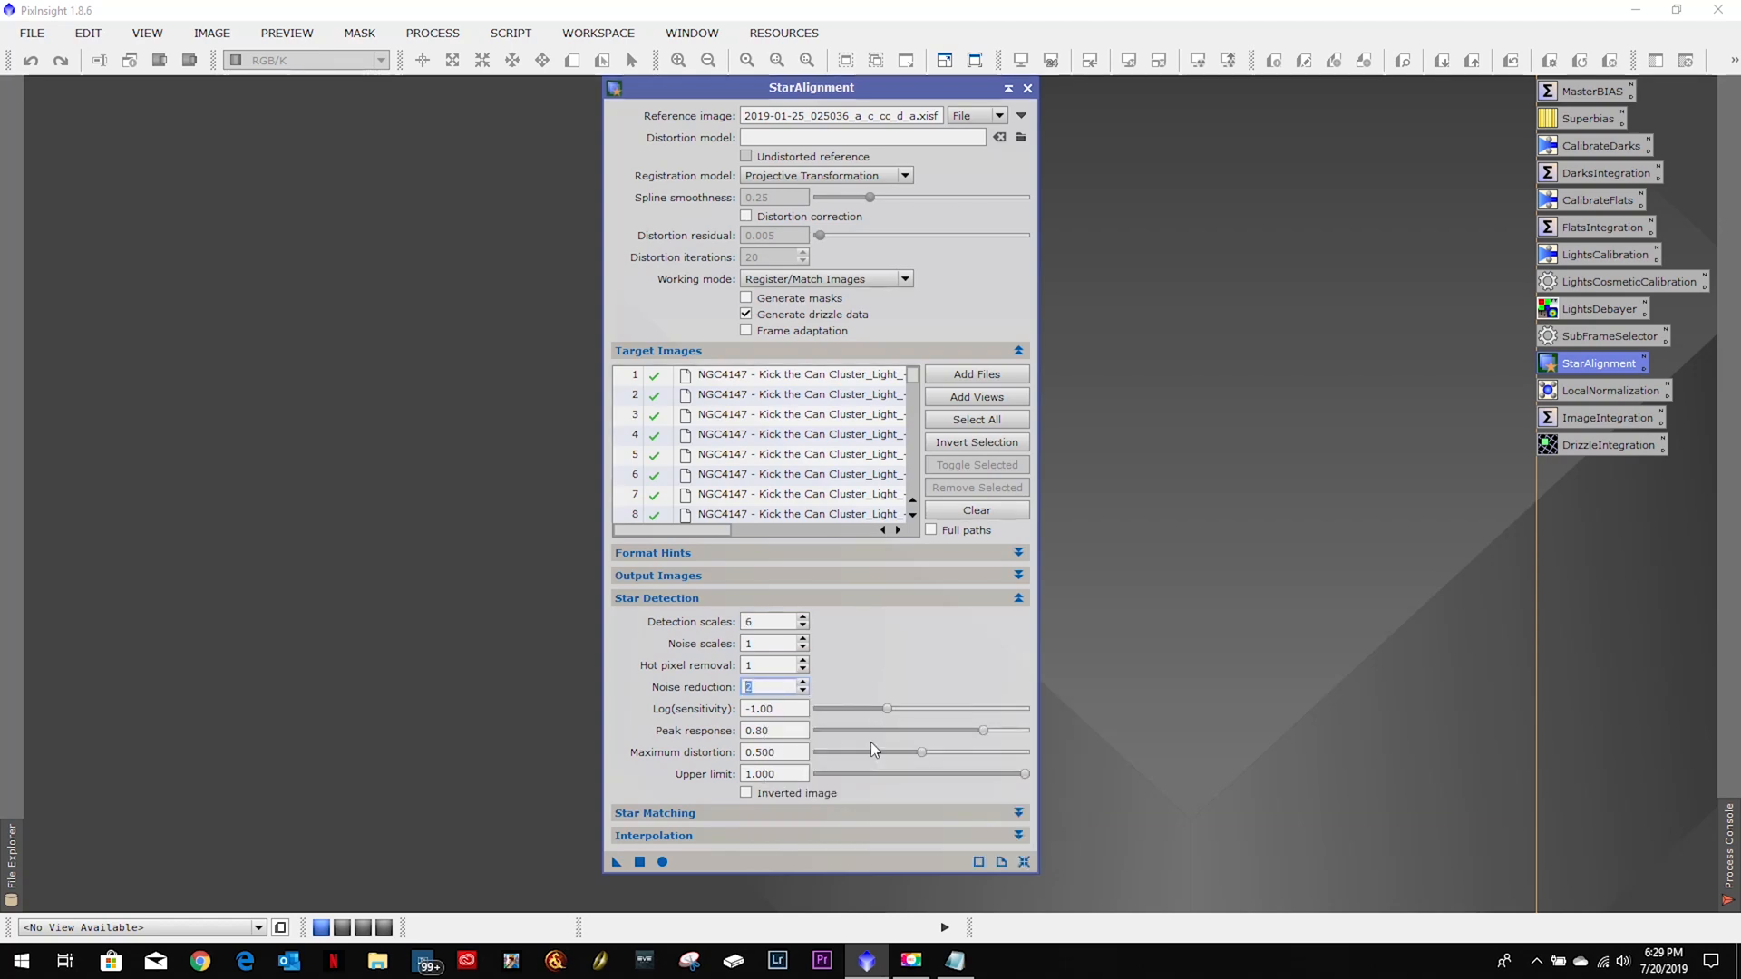
pyautogui.click(663, 862)
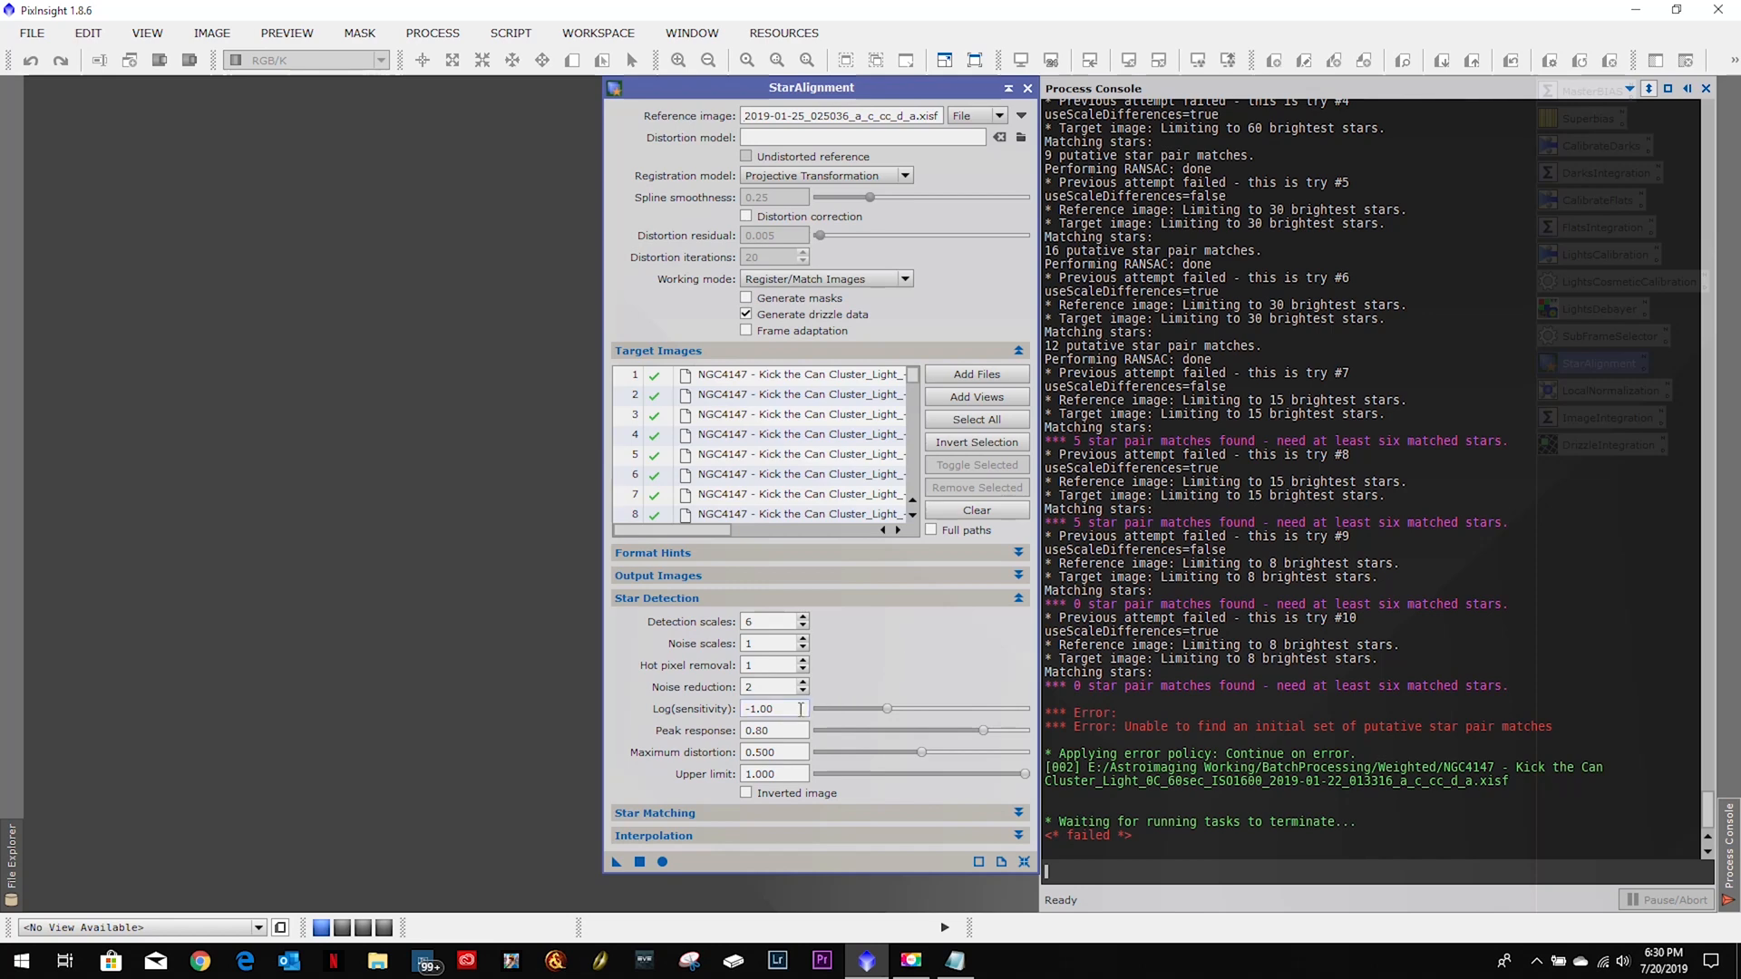
# Set the noise scales to 2, adjust the detection scales, and run StarAlignment again on the loaded frames.
pyautogui.moveTo(798, 709)
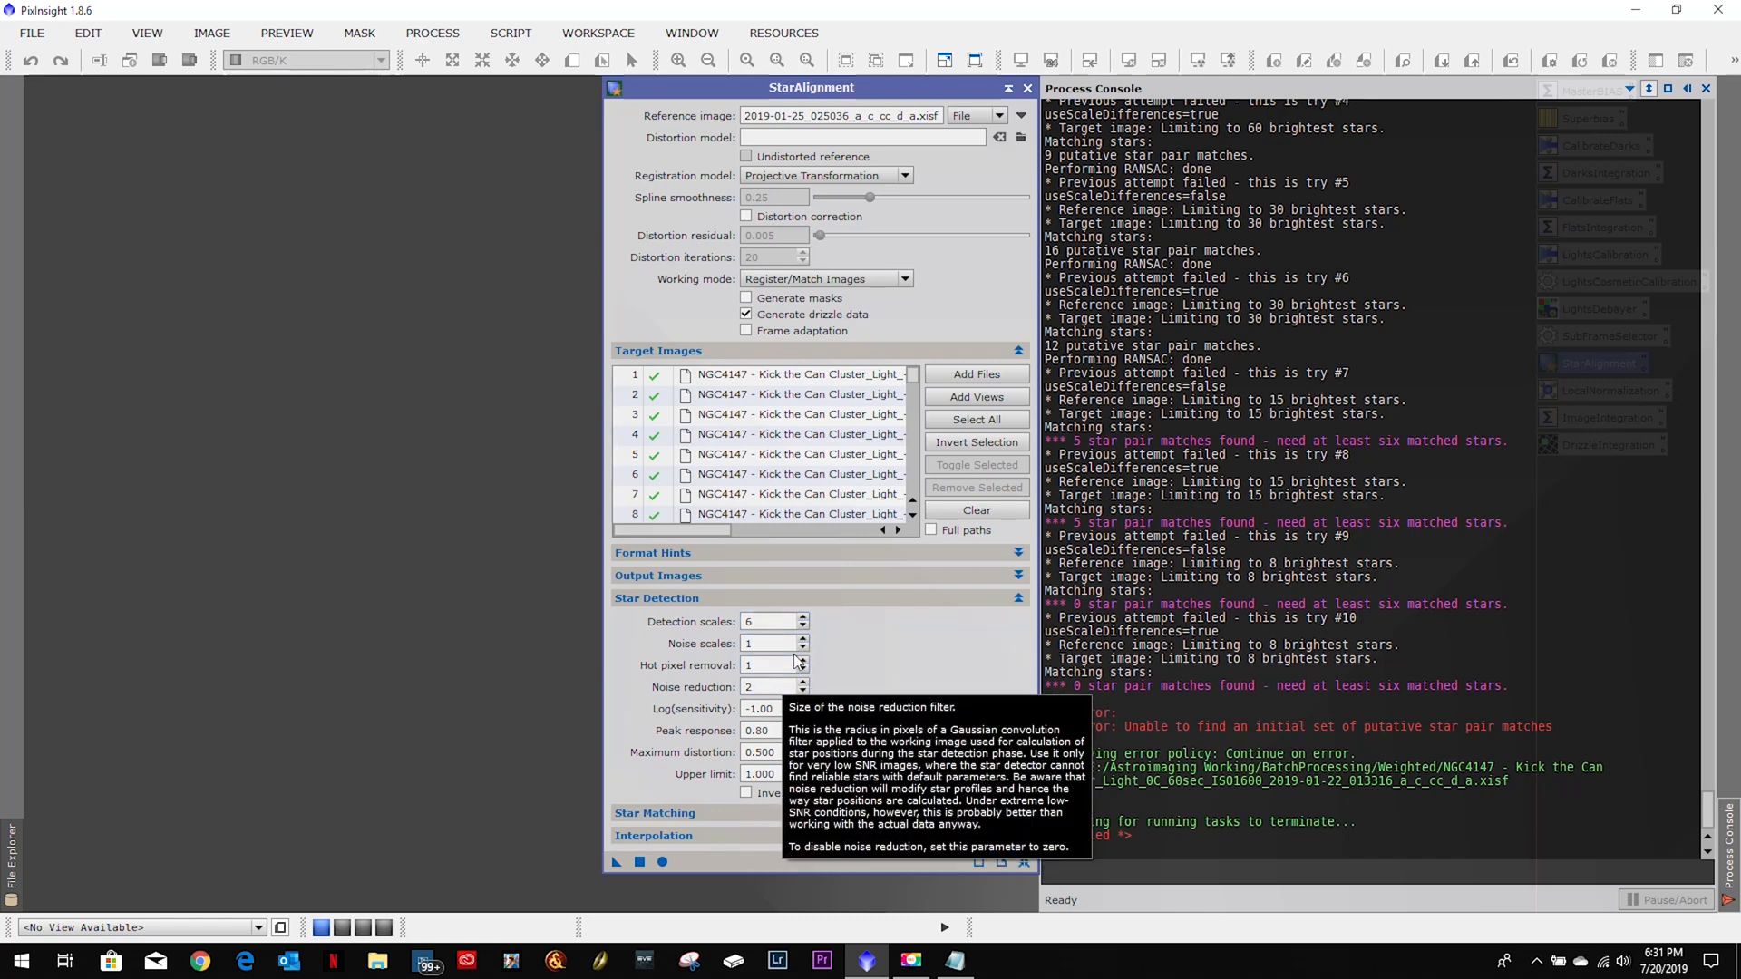
pyautogui.click(803, 640)
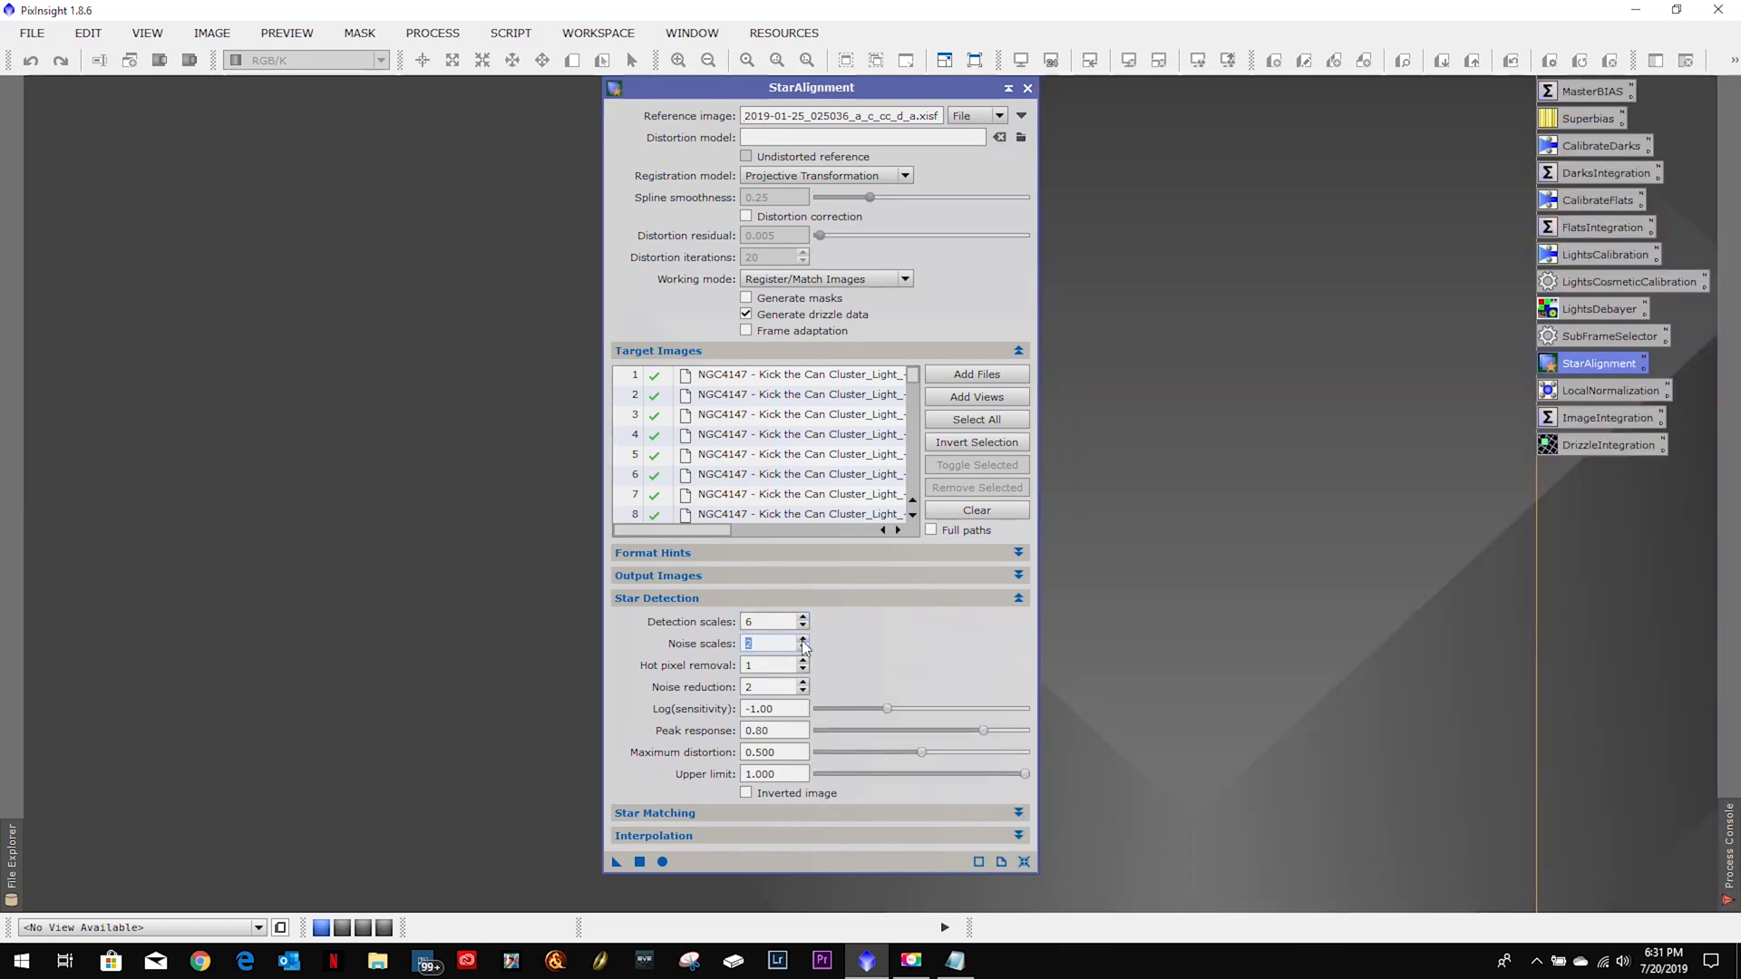
pyautogui.click(802, 617)
pyautogui.click(662, 862)
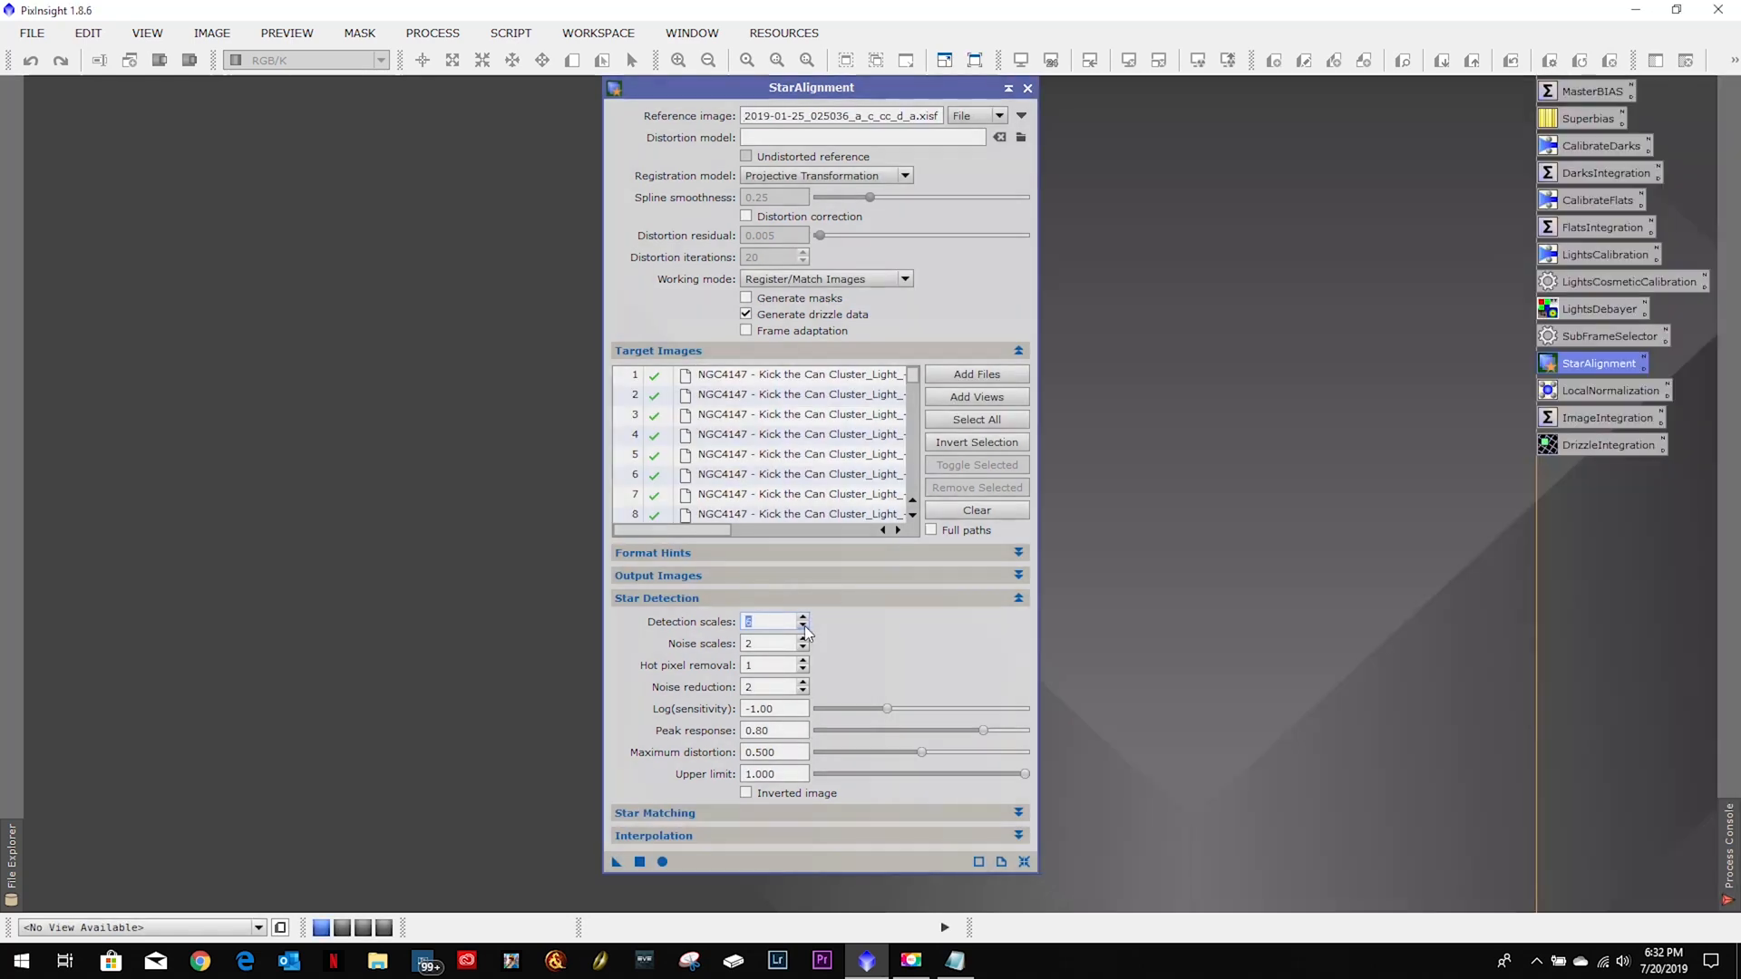
# Readjust the detection scales, lower the noise scales by one, and run StarAlignment on all loaded frames.
pyautogui.click(804, 626)
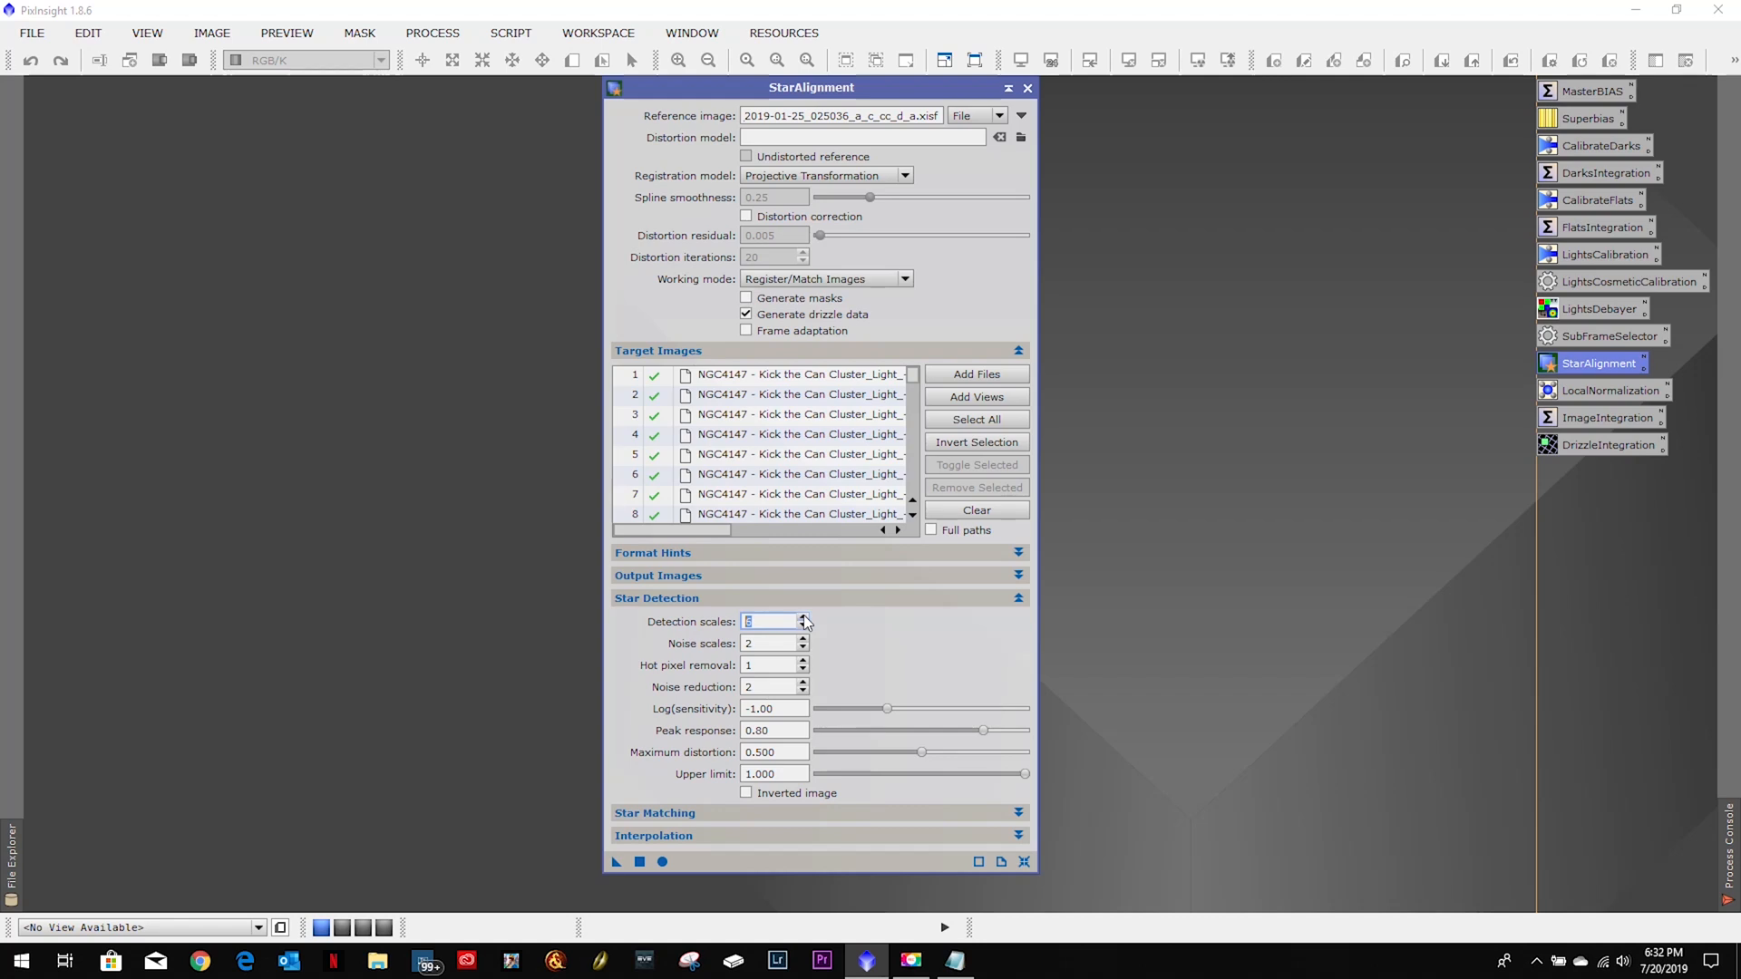
pyautogui.click(803, 617)
pyautogui.click(804, 649)
pyautogui.click(662, 861)
# Check the process console, close StarAlignment, and open the saved LocalNormalization process.
pyautogui.click(1728, 848)
pyautogui.click(1027, 88)
pyautogui.doubleClick(1597, 394)
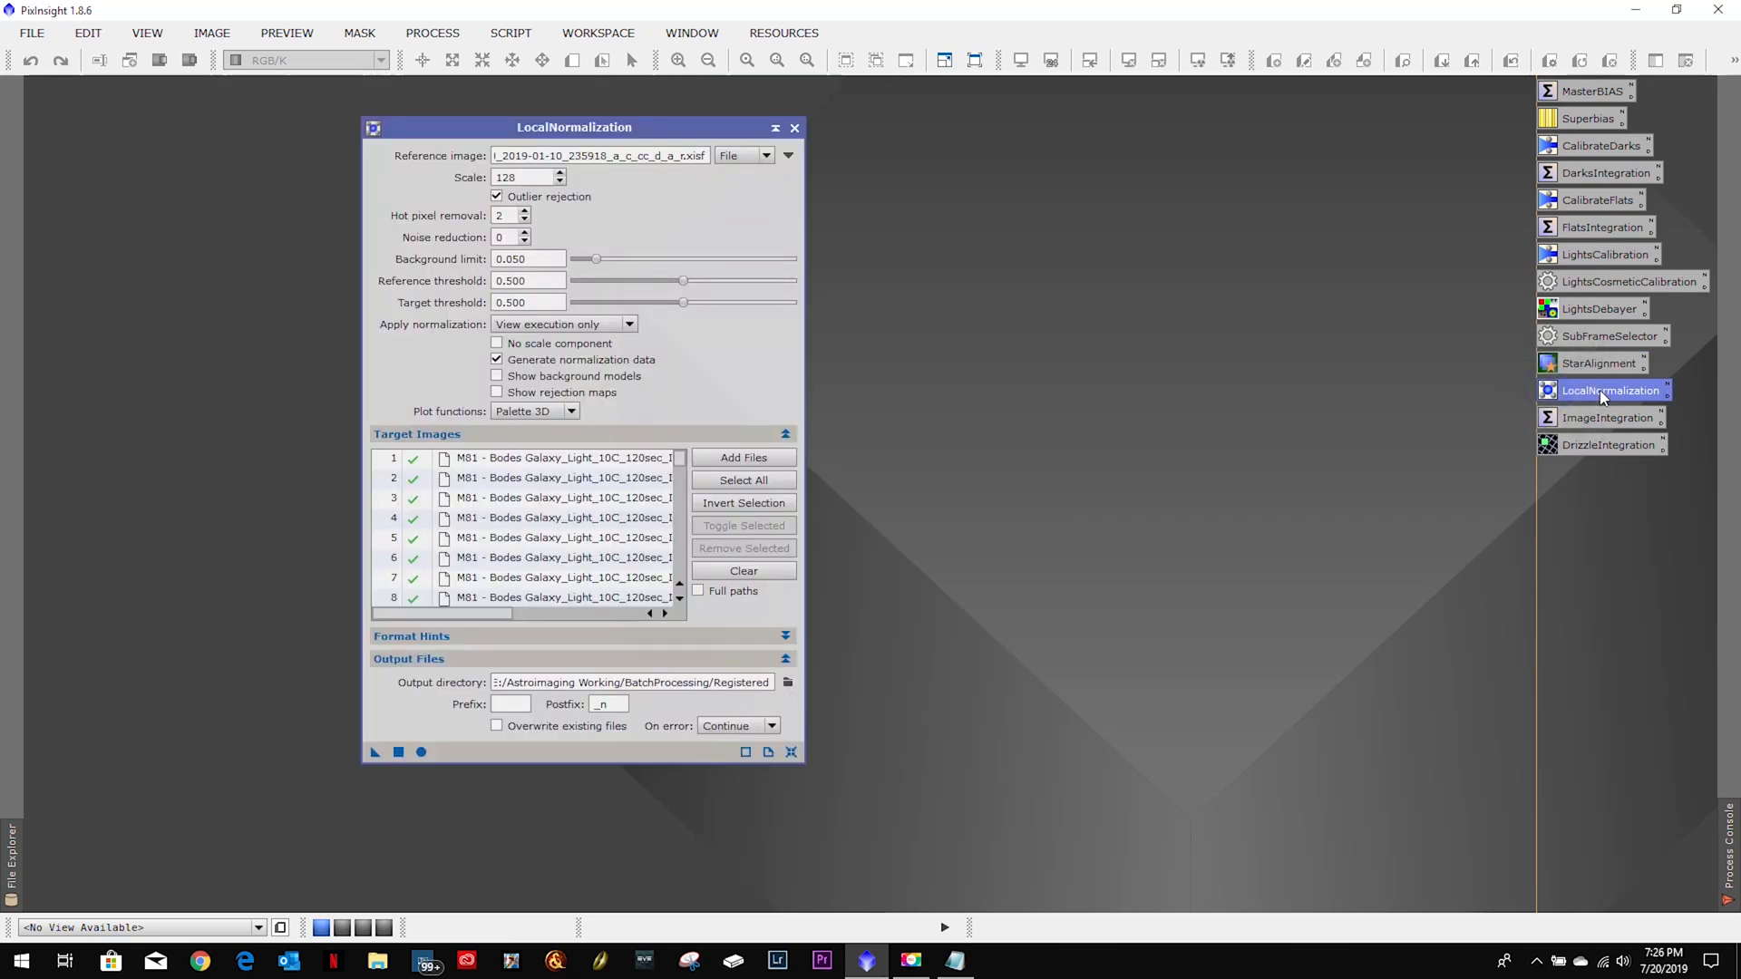
# Choose the 8C frame 2019-01-25_025036_a_c_cc_d_a.xisf from the Weighted folder as the LocalNormalization reference image.
pyautogui.click(788, 155)
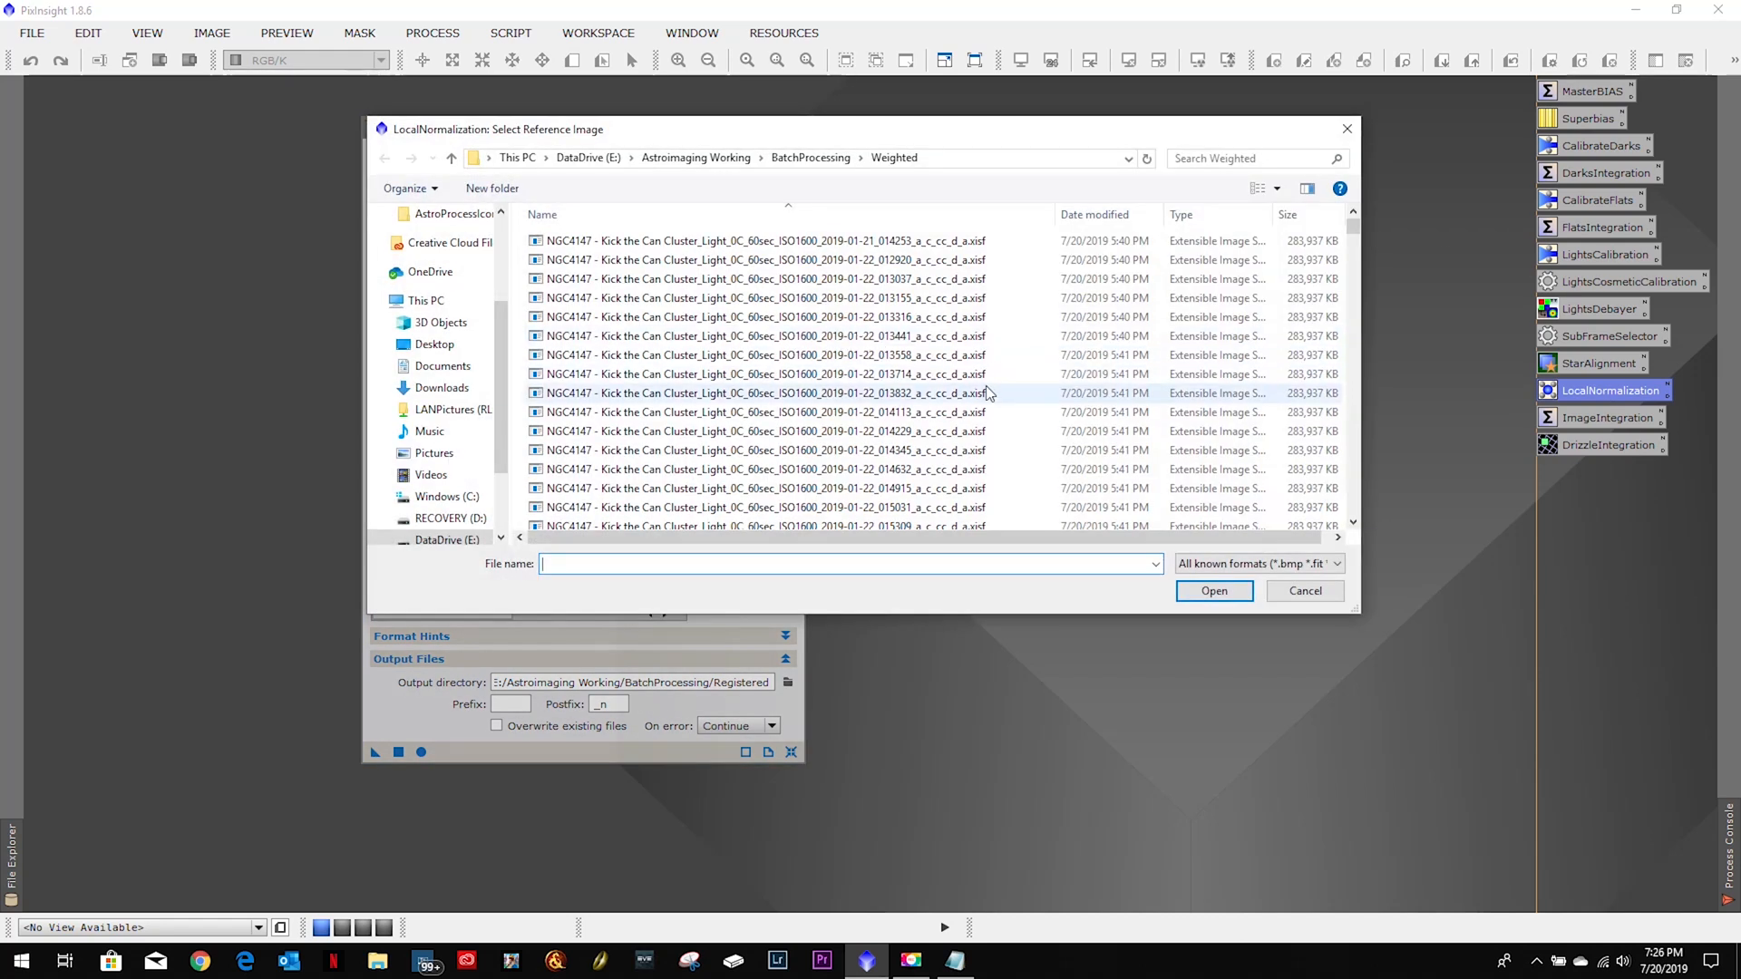
pyautogui.scroll(-10, 990, 392)
pyautogui.scroll(-2, 990, 392)
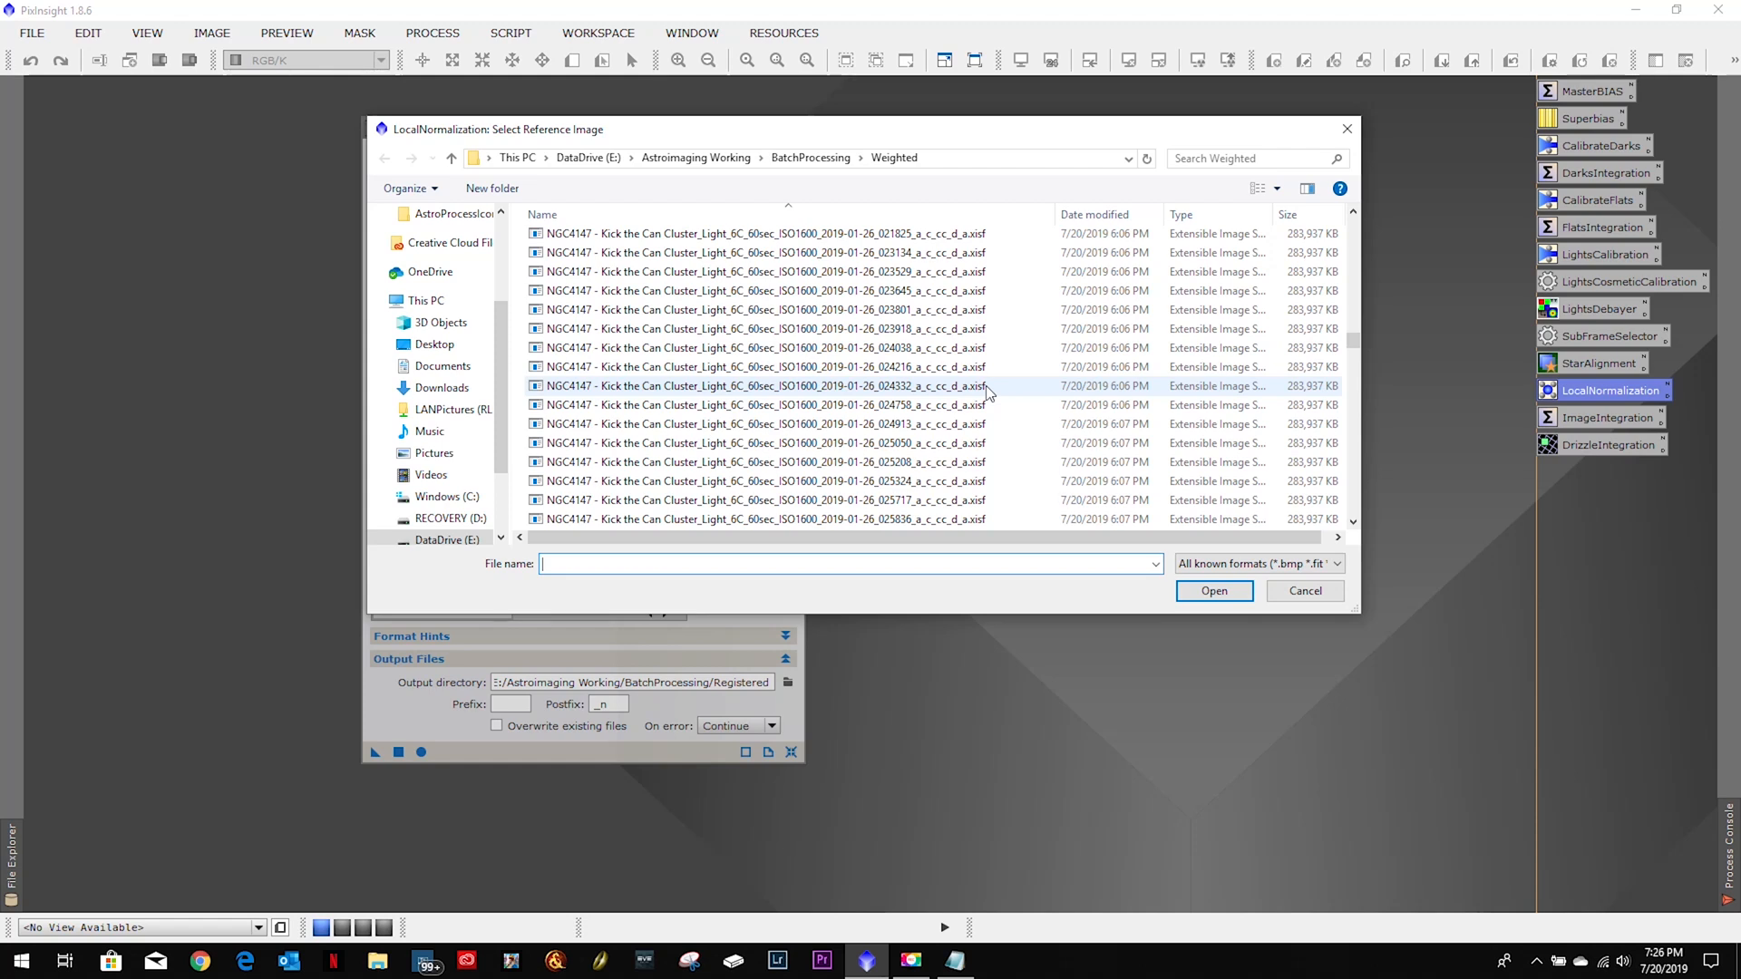
pyautogui.scroll(-10, 988, 392)
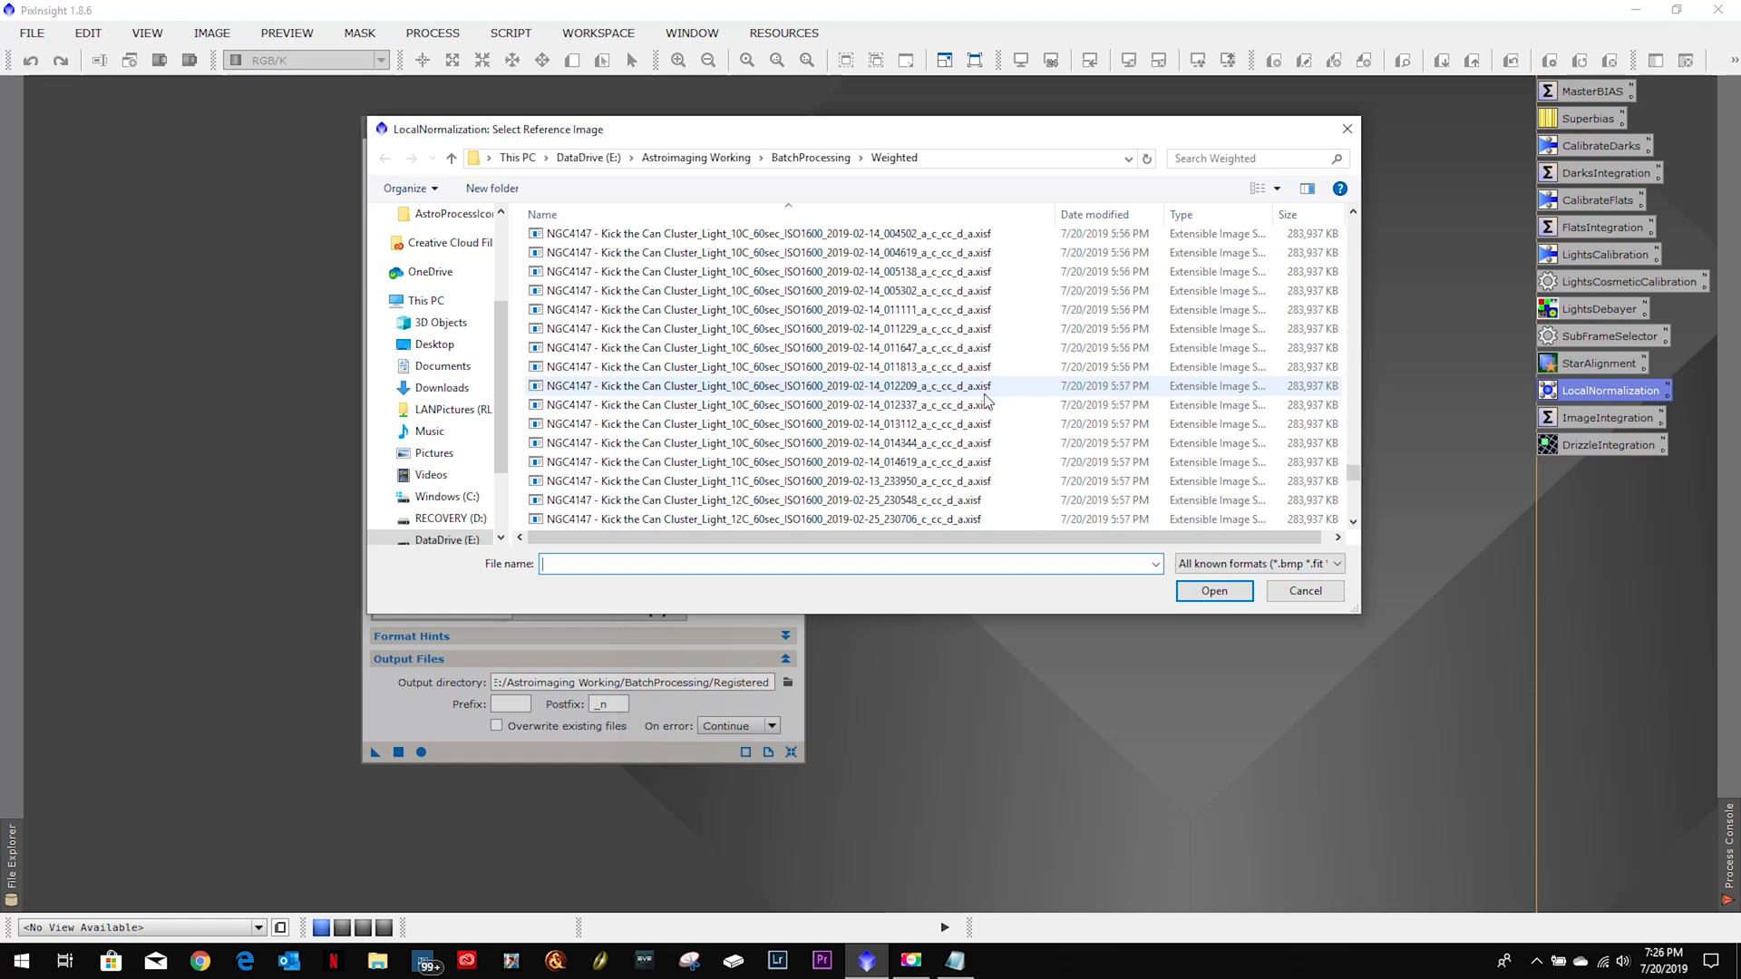
pyautogui.scroll(7, 988, 400)
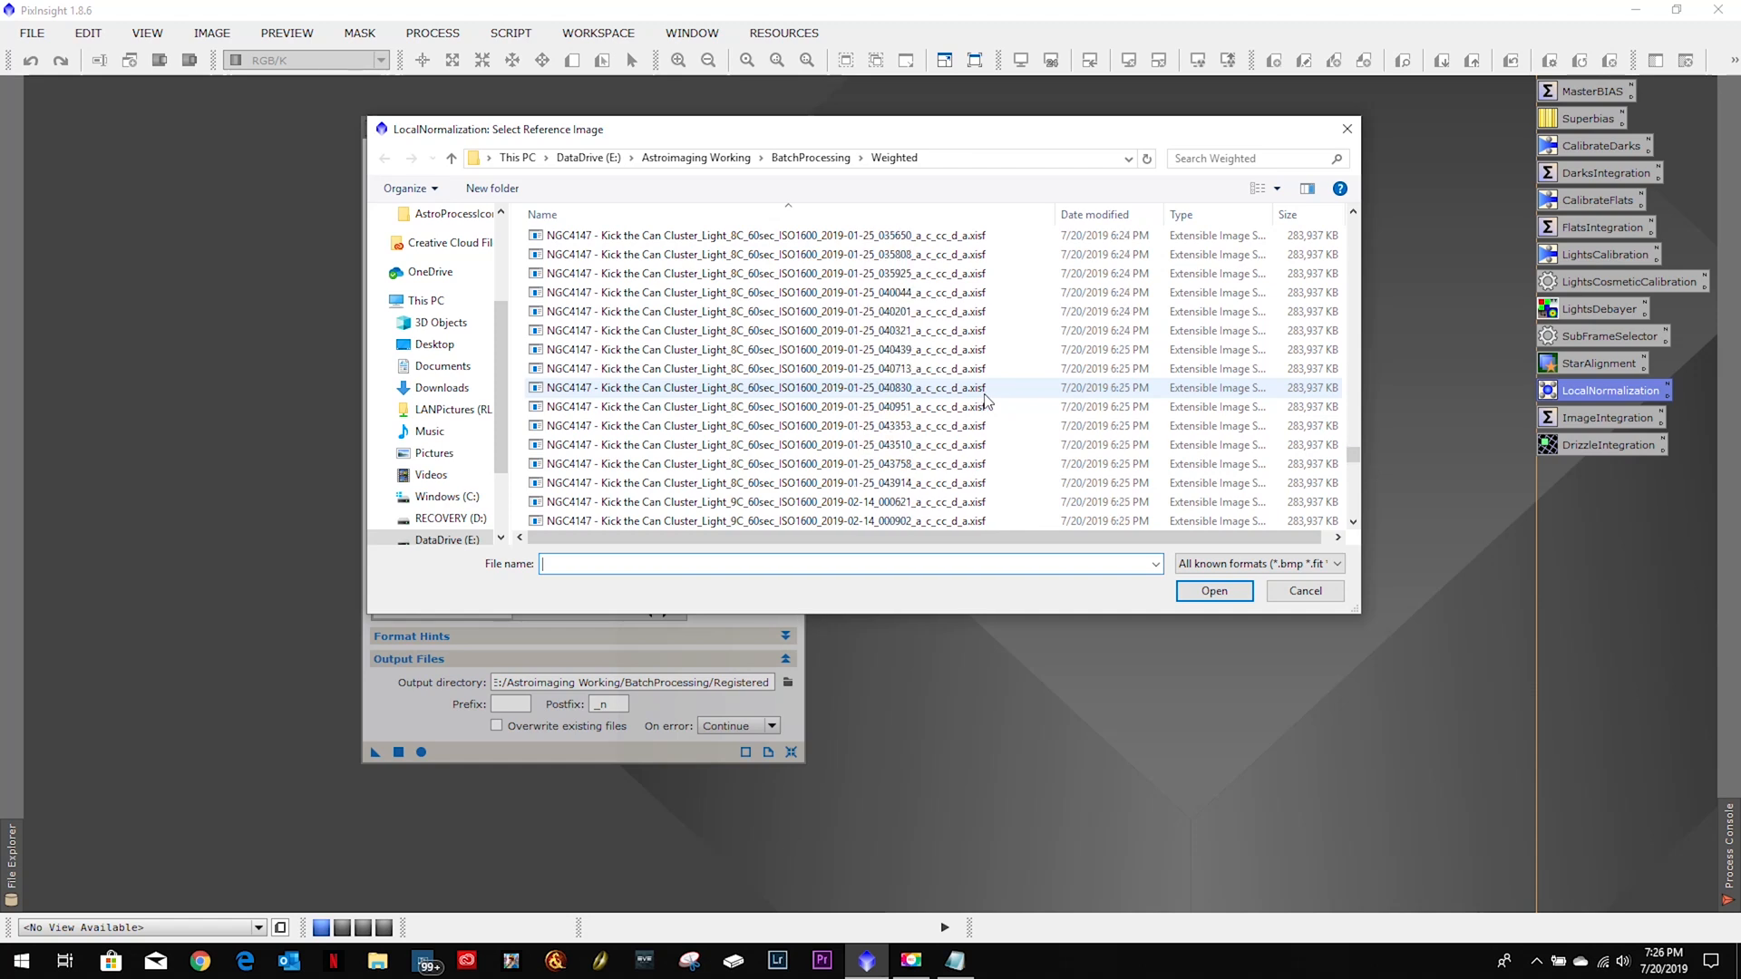
pyautogui.scroll(1, 989, 401)
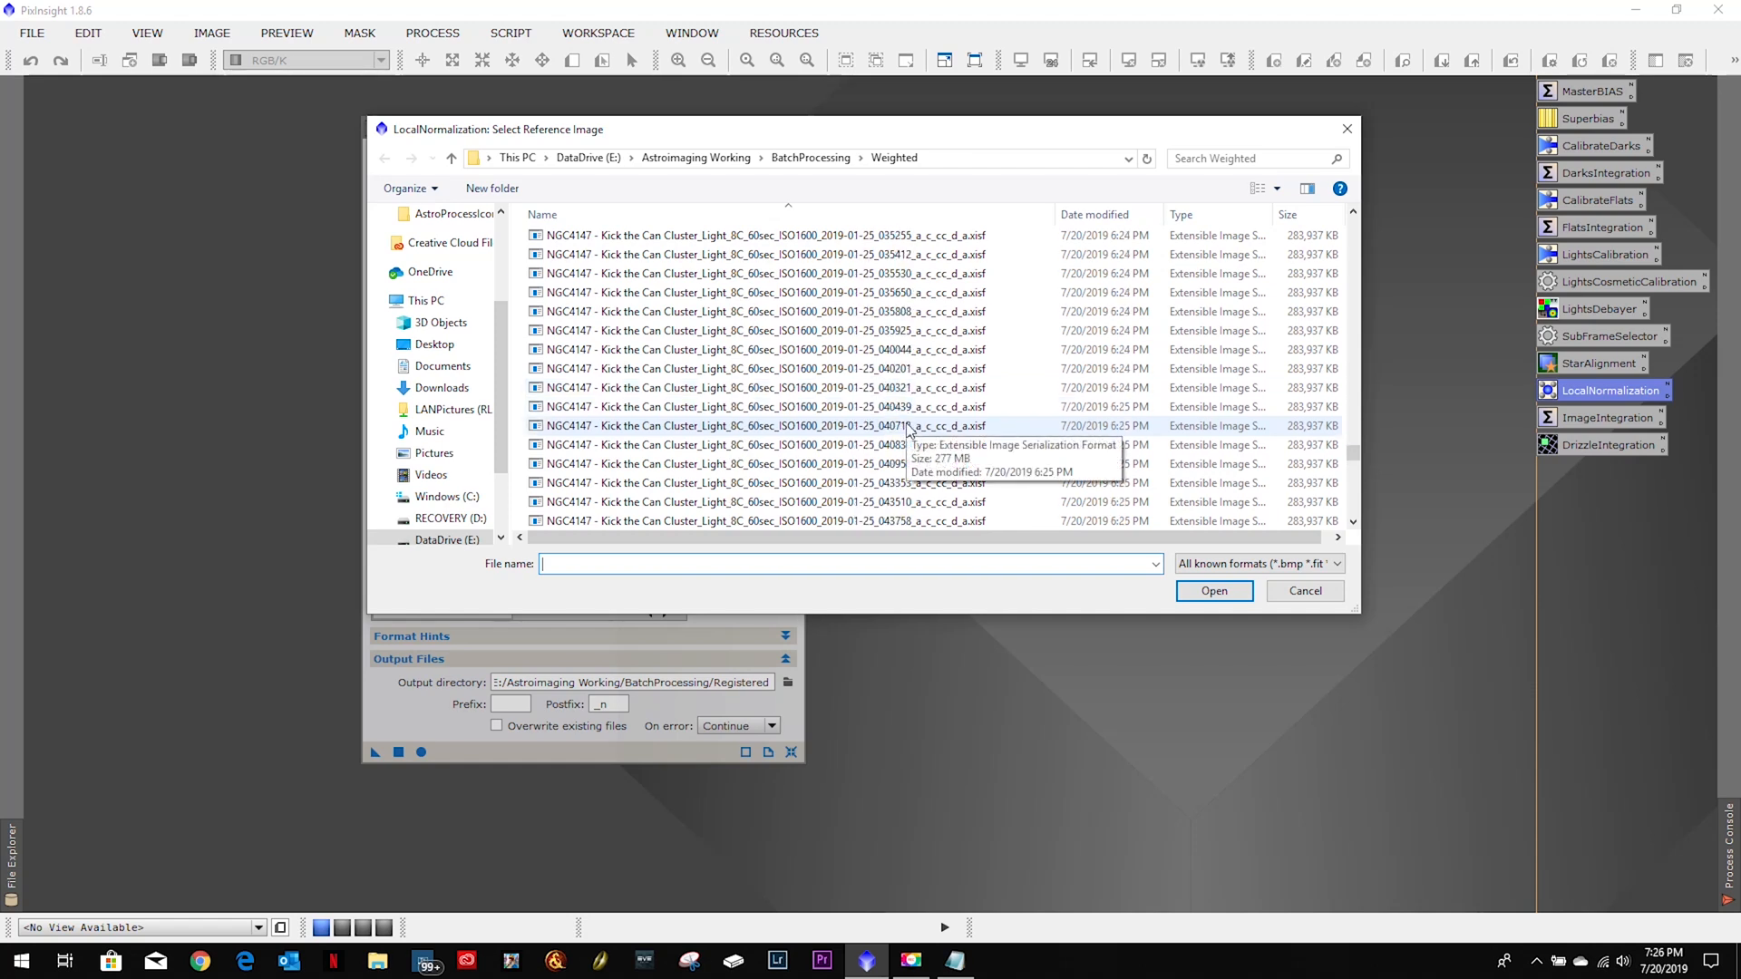
pyautogui.scroll(6, 909, 429)
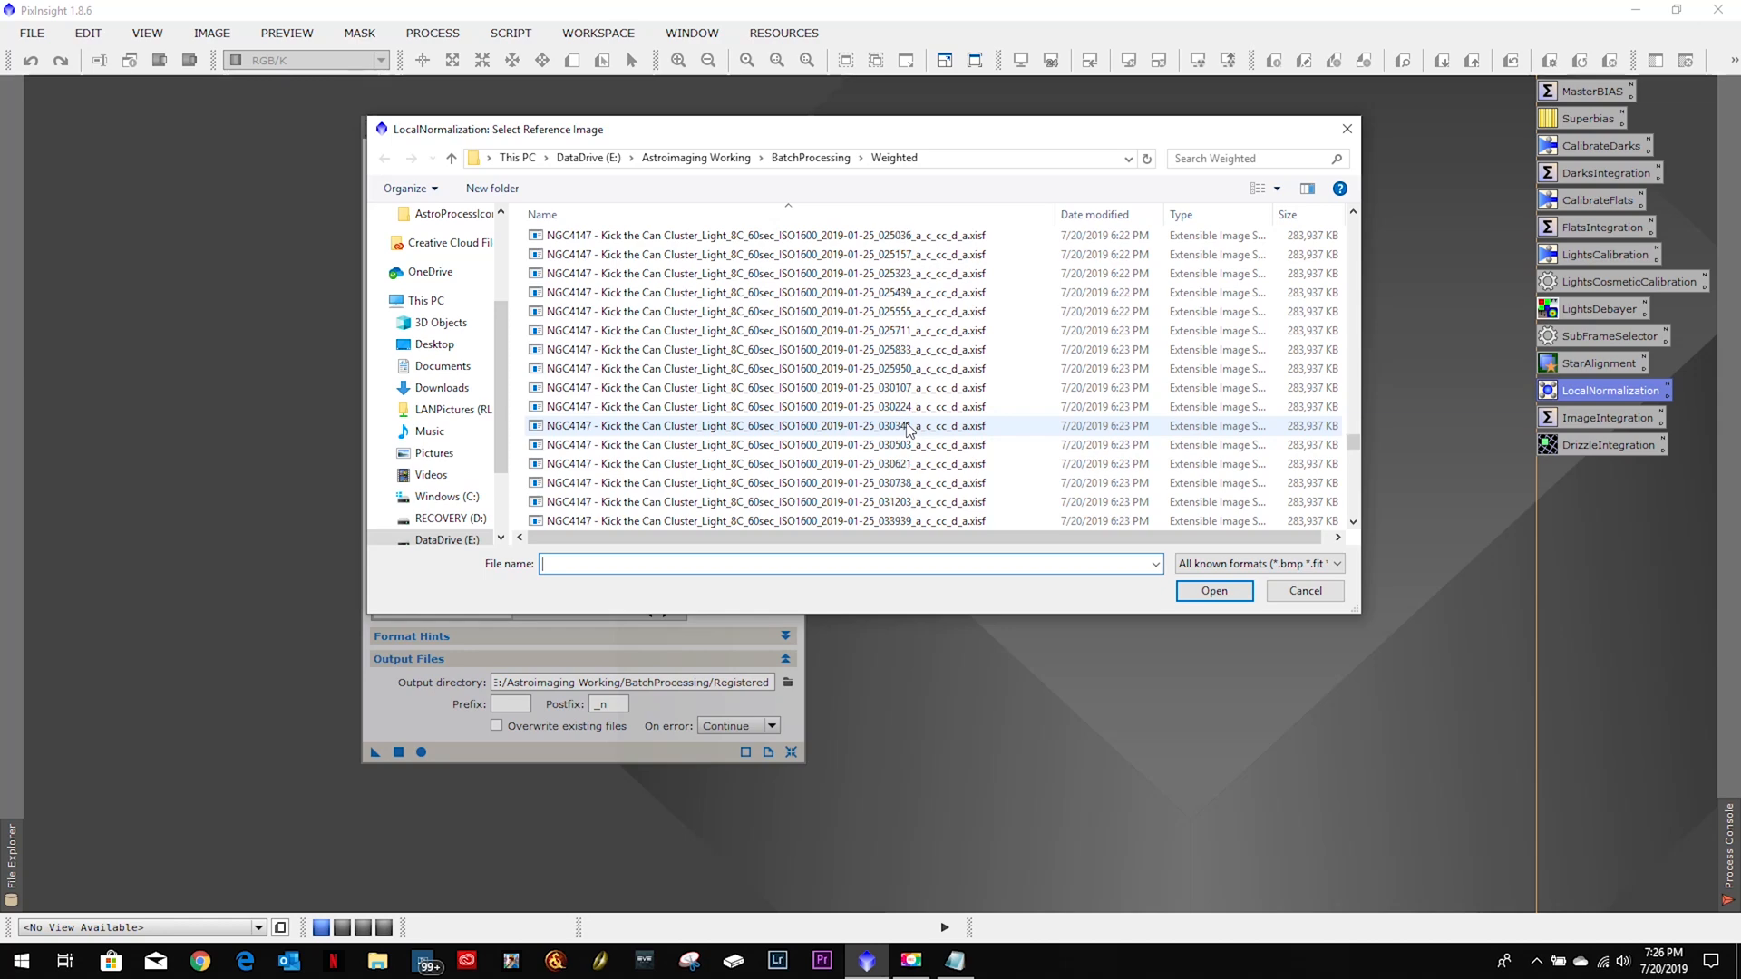
pyautogui.scroll(1, 952, 327)
pyautogui.click(952, 292)
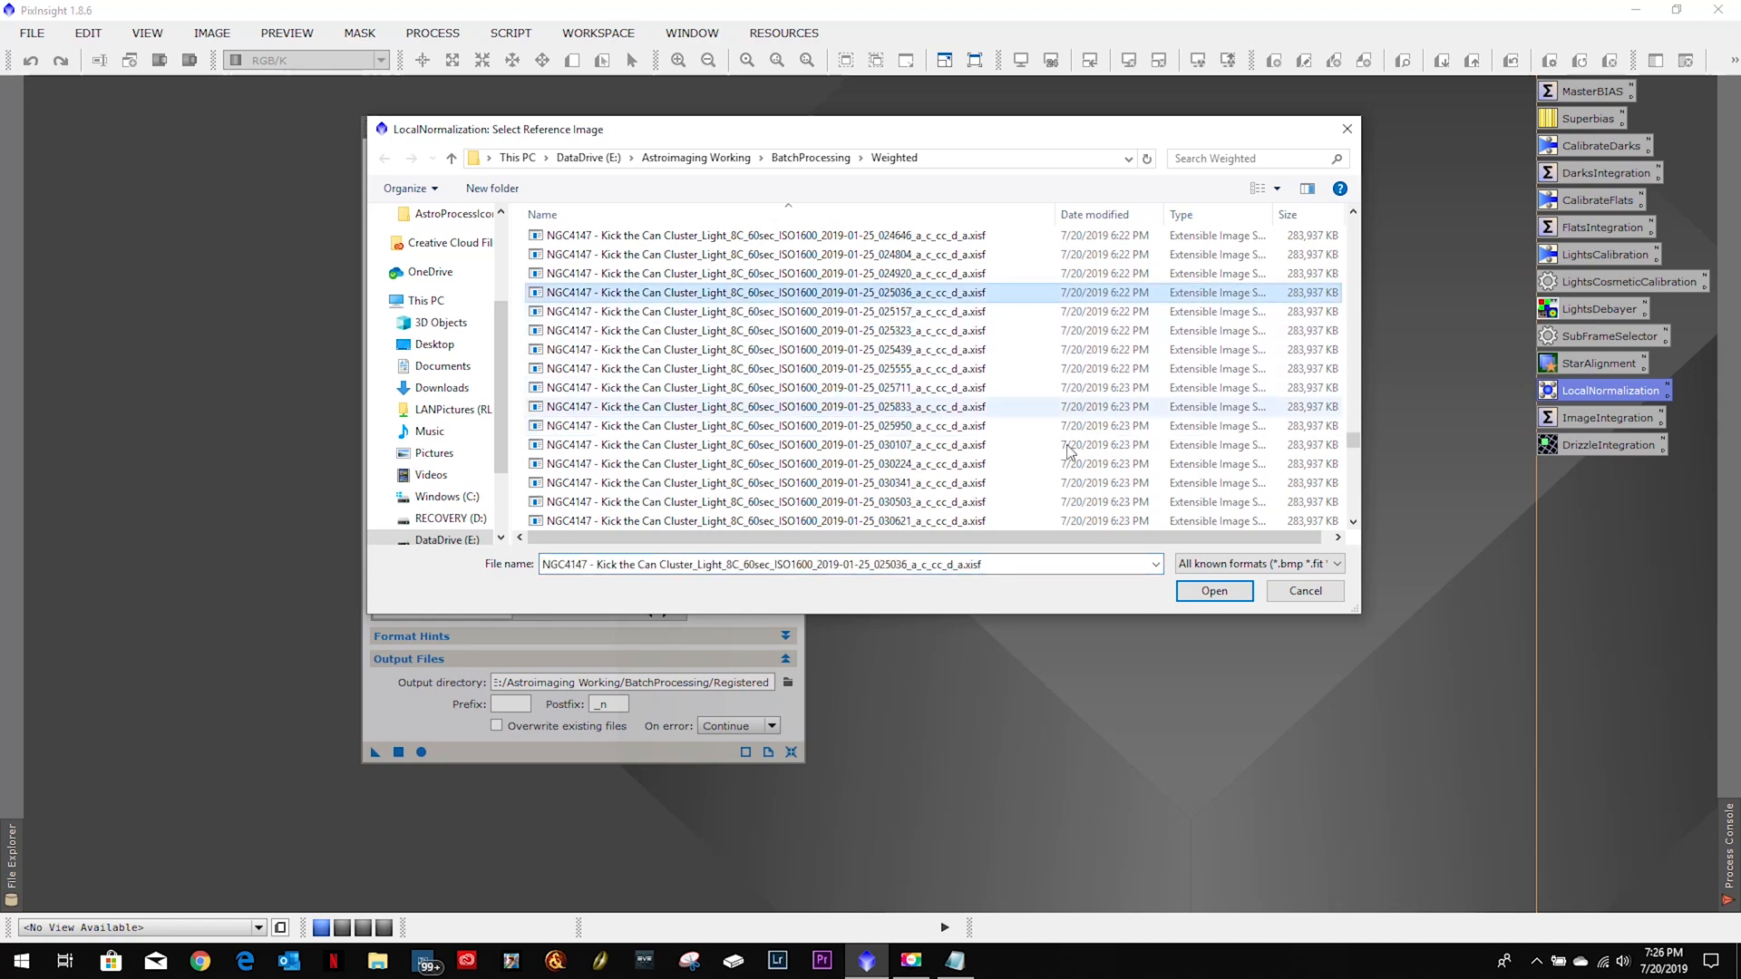
pyautogui.click(1199, 587)
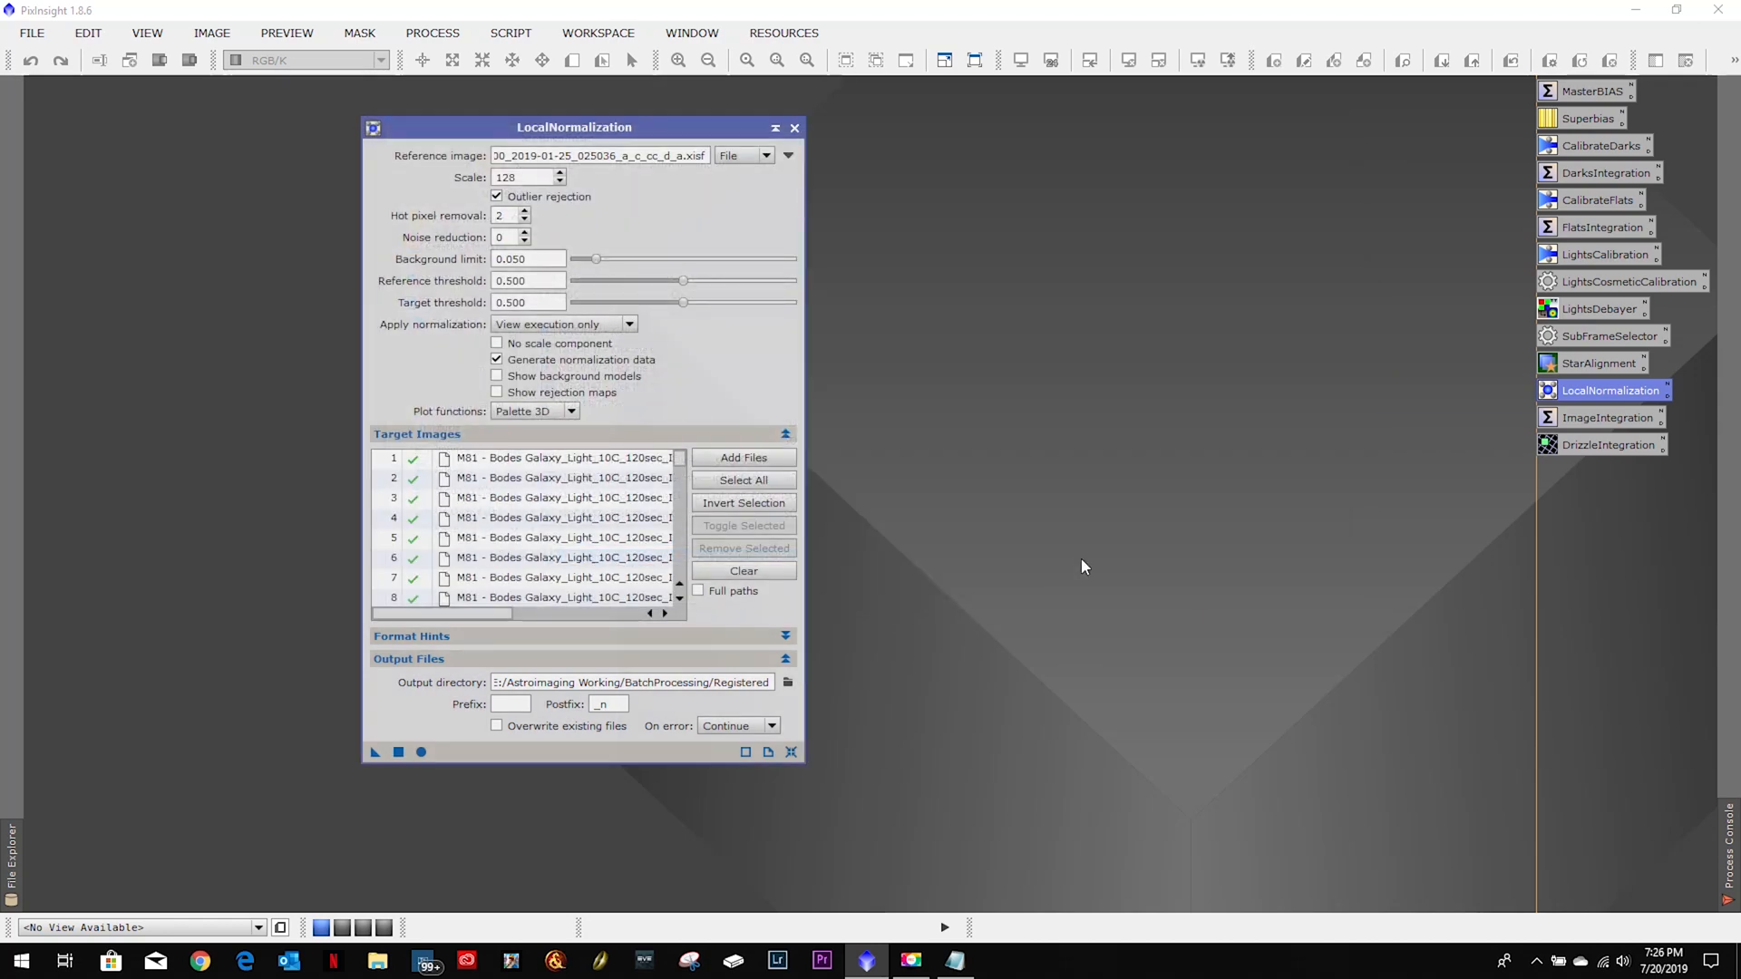
# Clear the old M81 target images from LocalNormalization and cancel adding files from the Weighted folder.
pyautogui.click(762, 571)
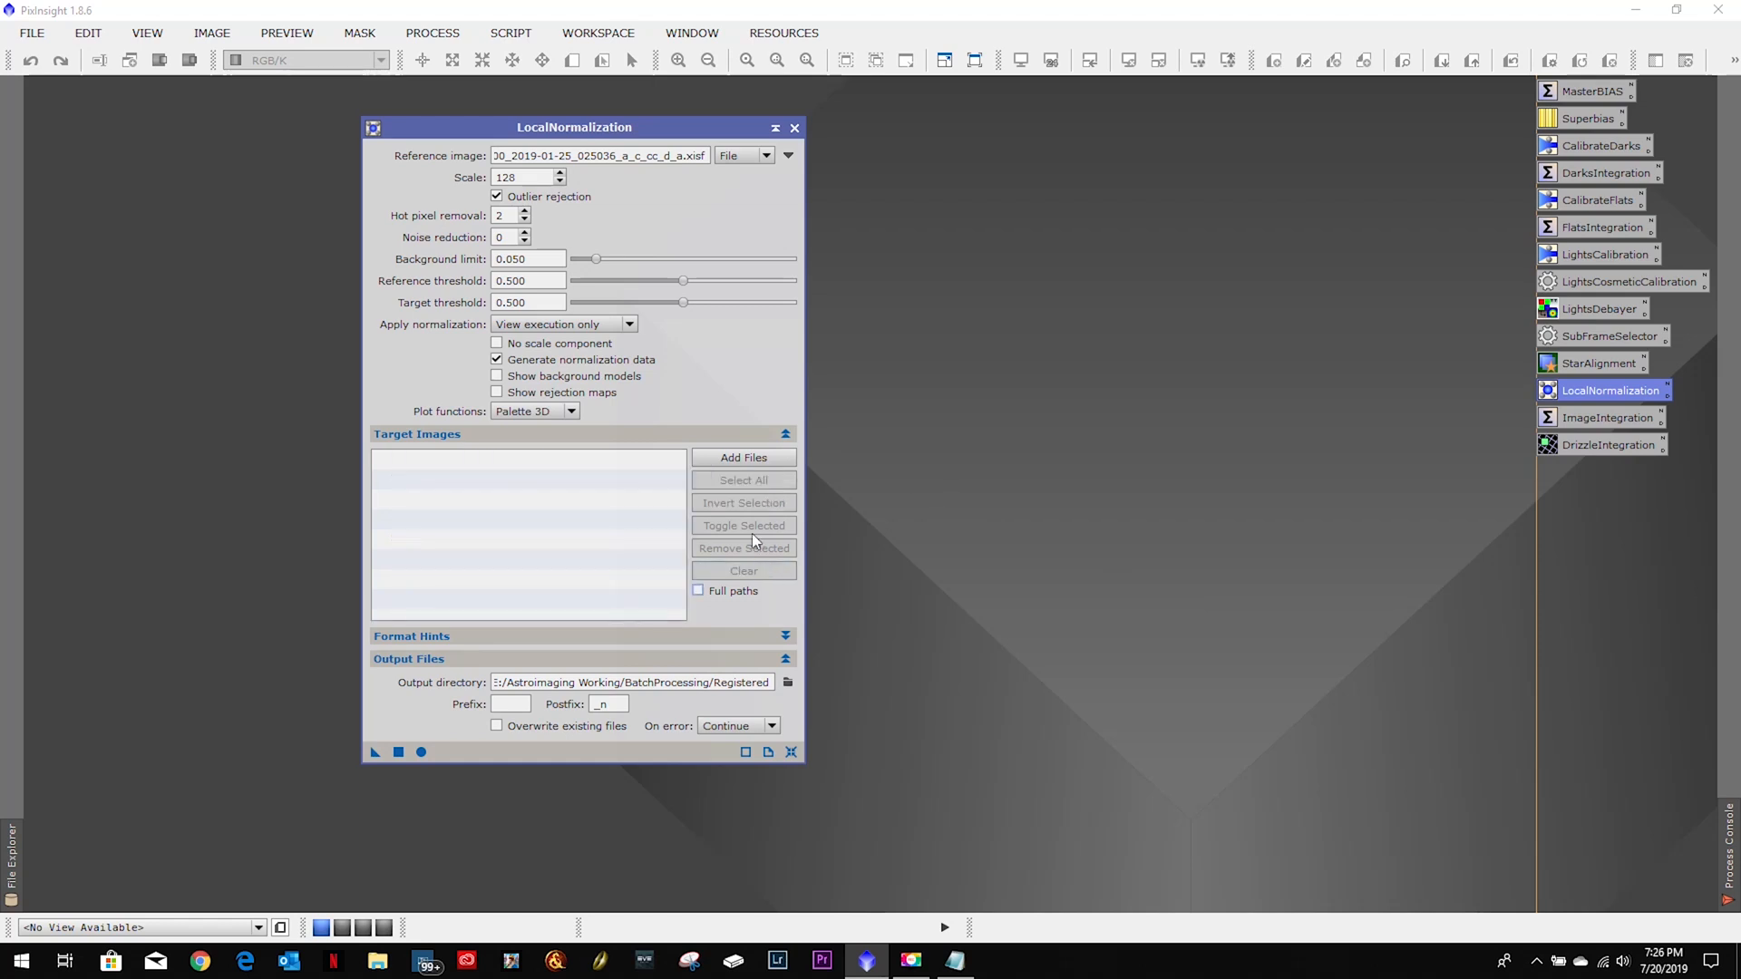
pyautogui.click(743, 458)
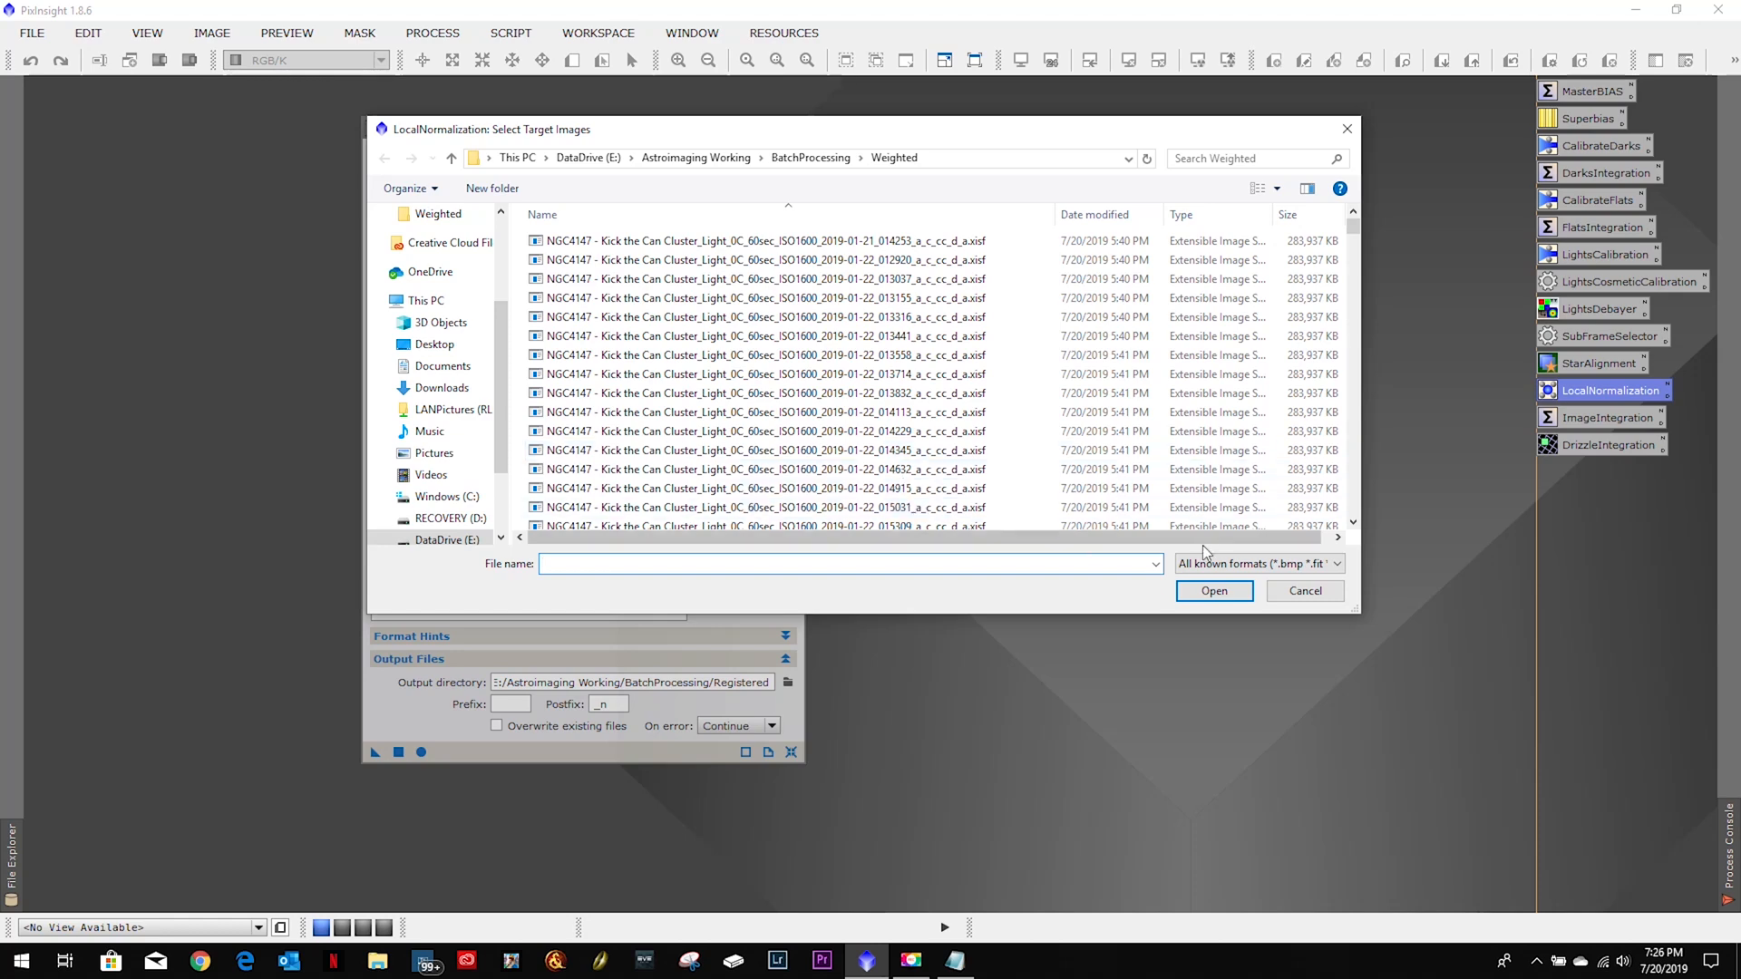
pyautogui.click(1309, 592)
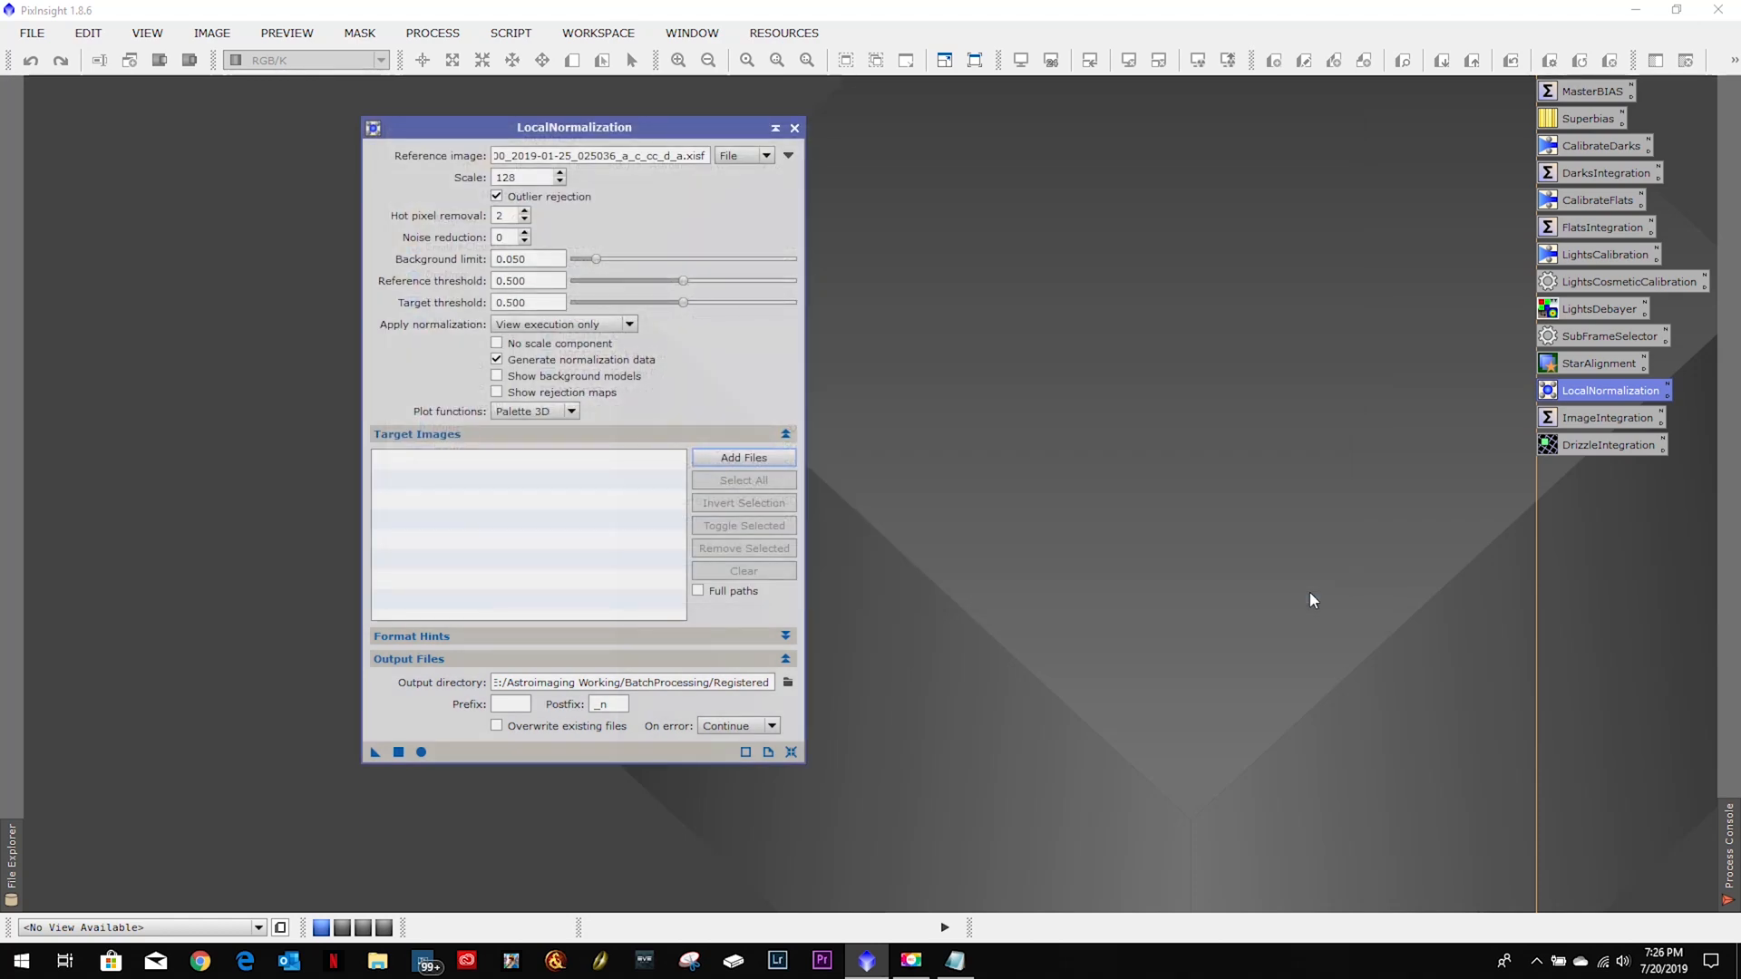
# Set the LocalNormalization reference image to the 8C frame 2019-01-25_025036_a_c_cc_d_a_r.xisf from the Registered folder.
pyautogui.click(788, 155)
pyautogui.click(811, 158)
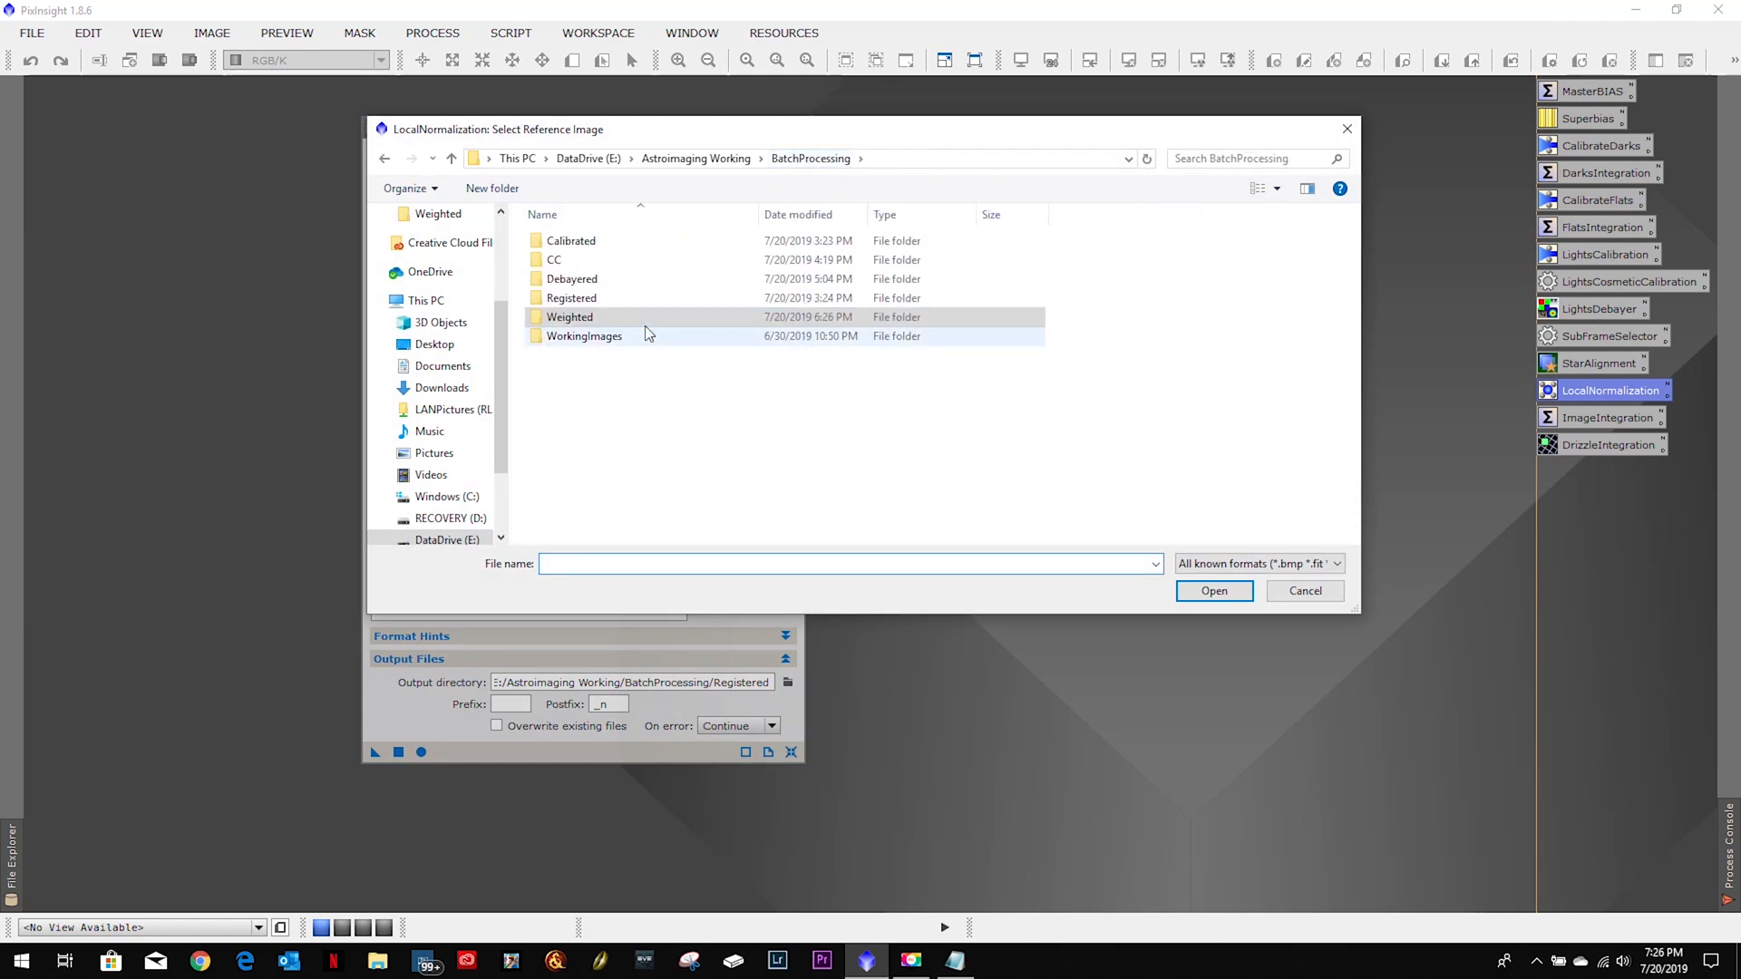
pyautogui.doubleClick(690, 298)
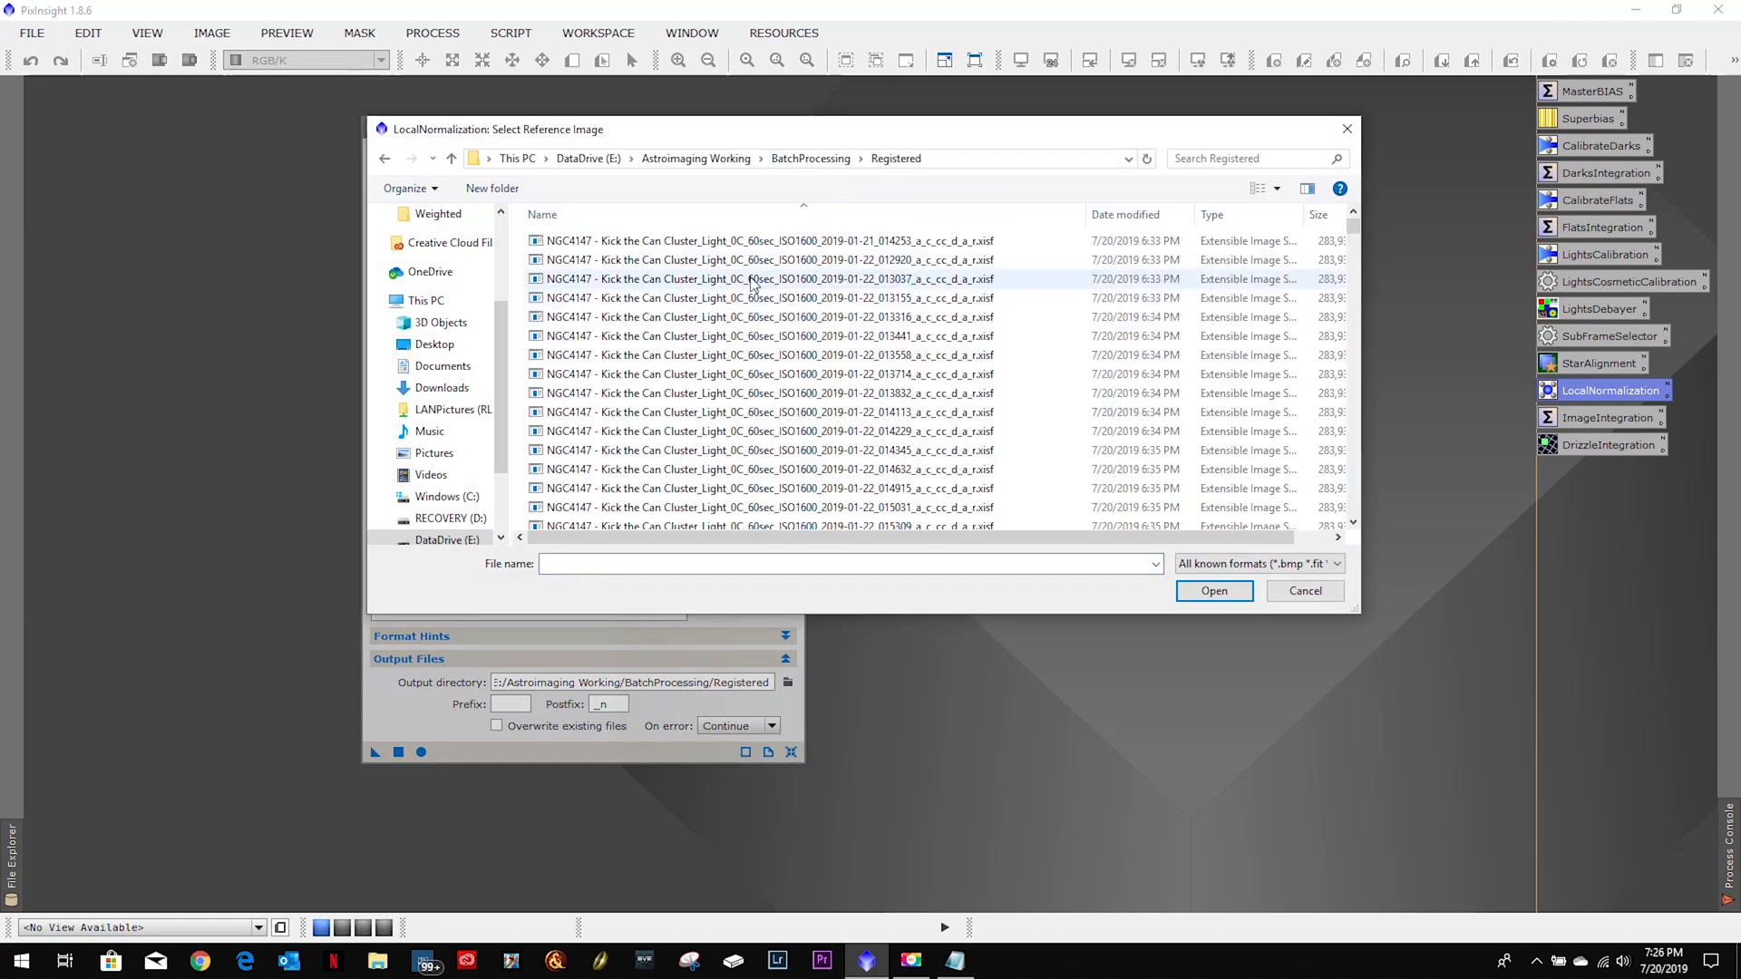
pyautogui.scroll(-15, 750, 283)
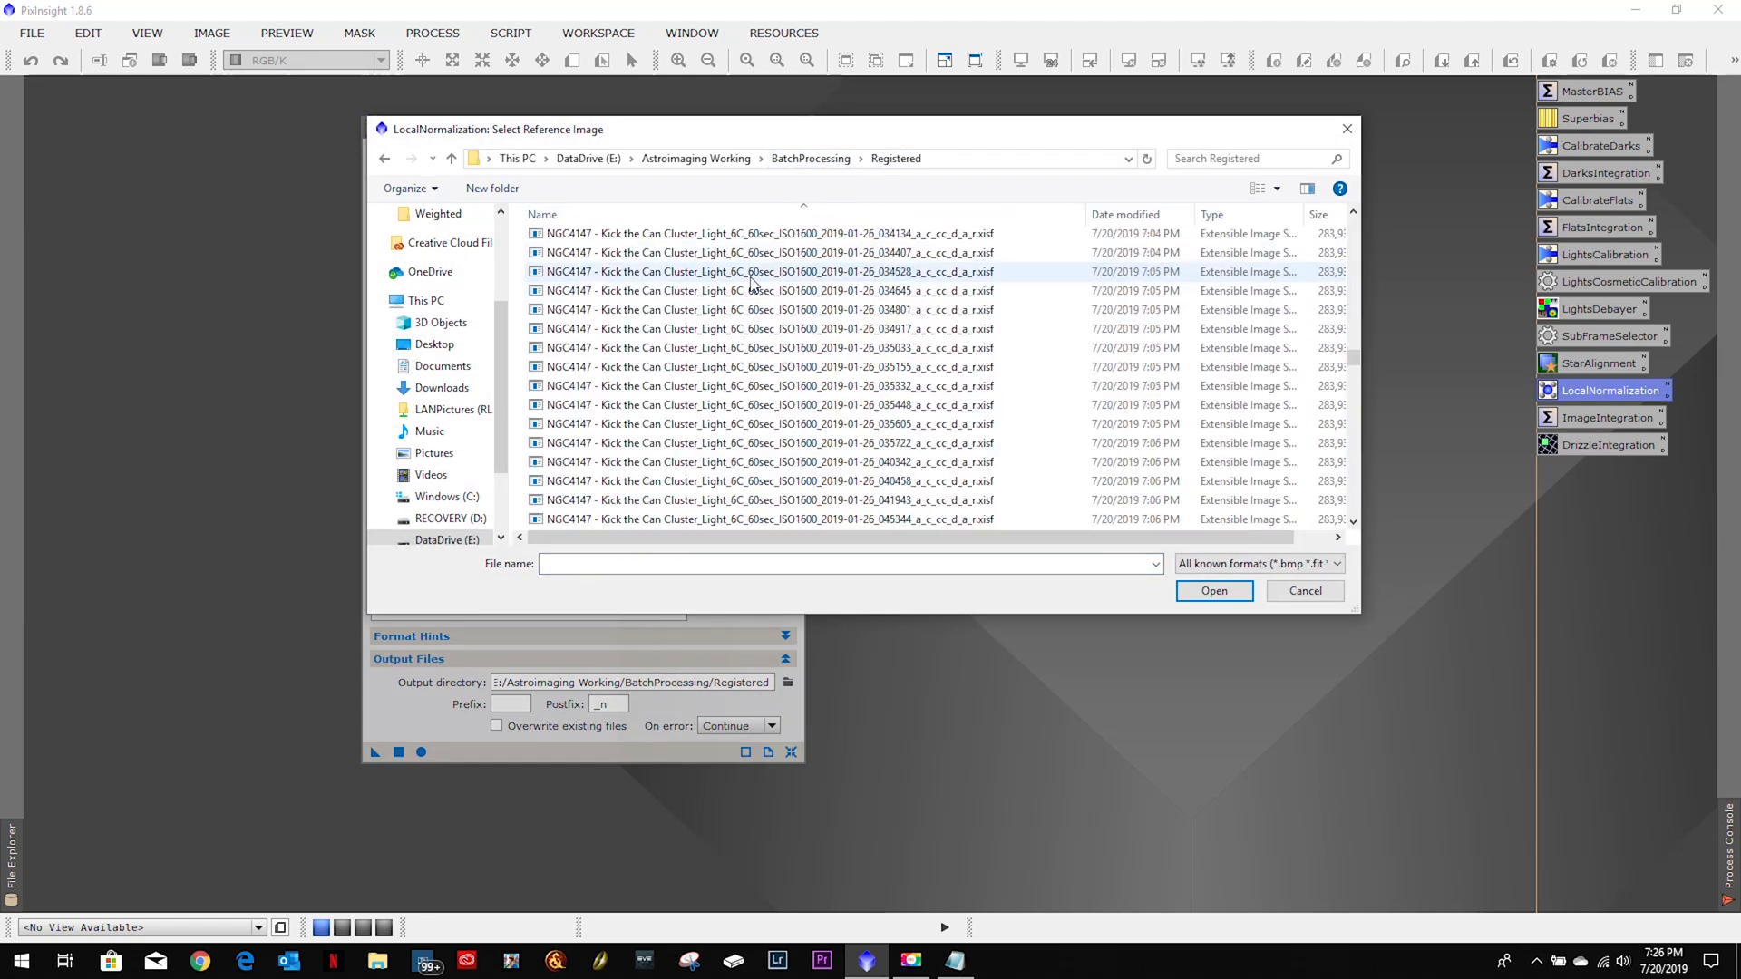
pyautogui.scroll(-15, 751, 284)
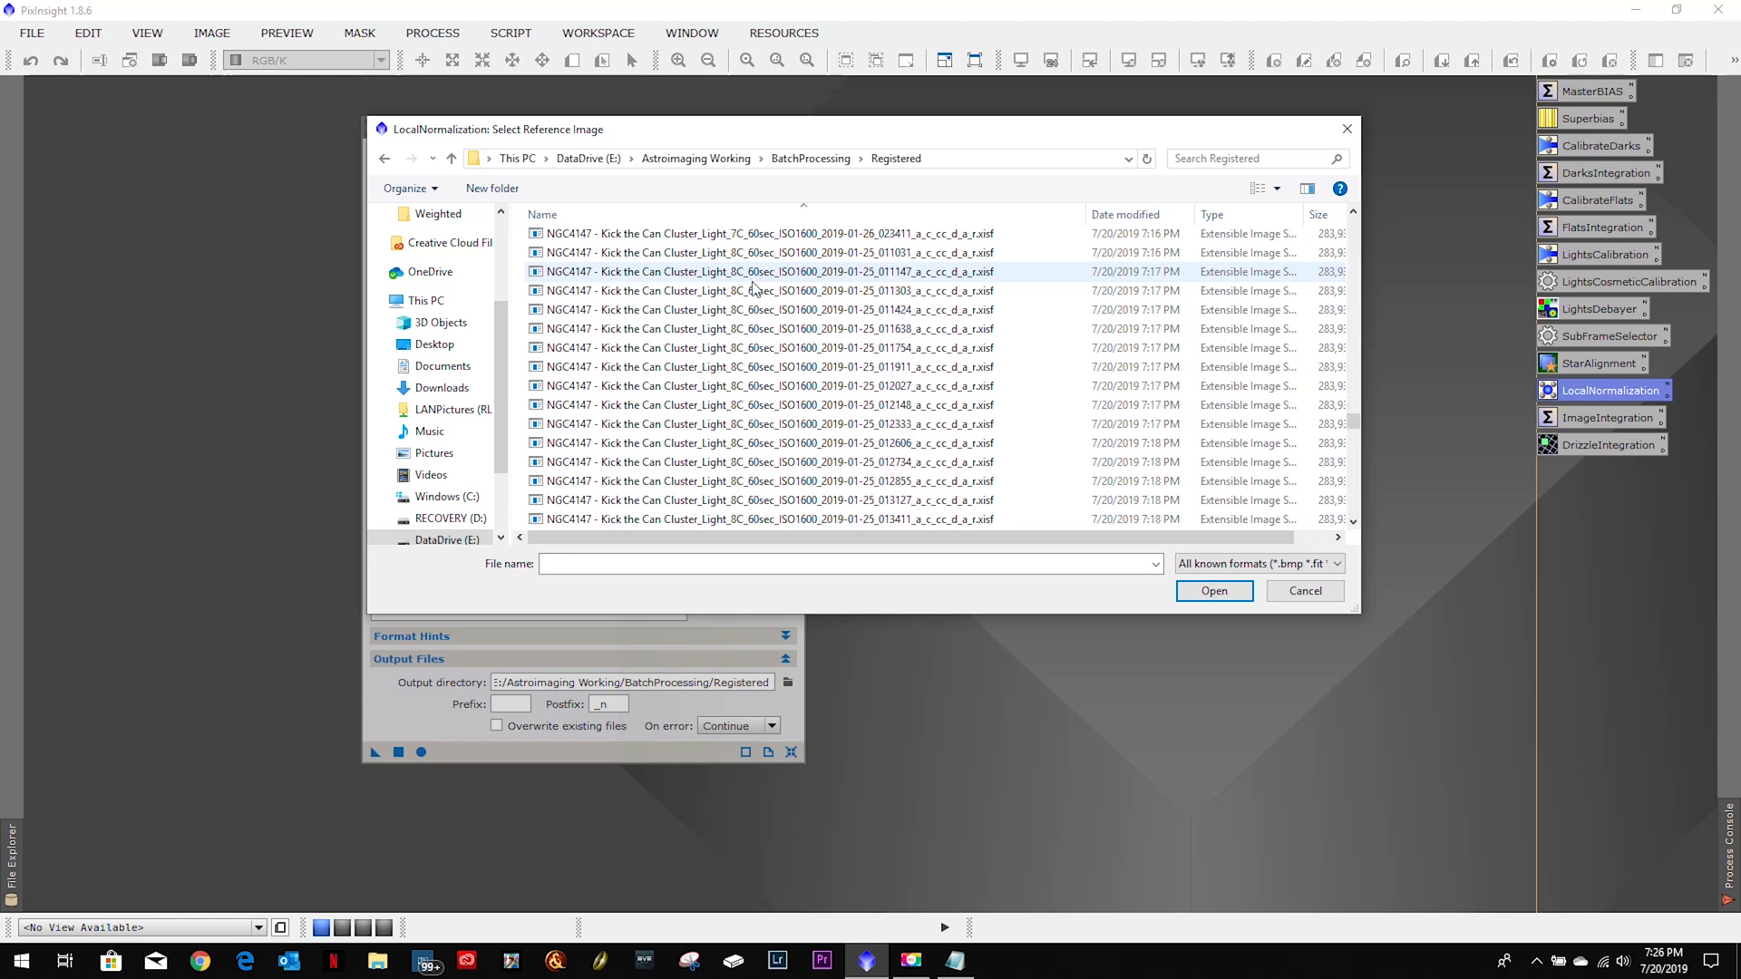
pyautogui.scroll(-7, 752, 289)
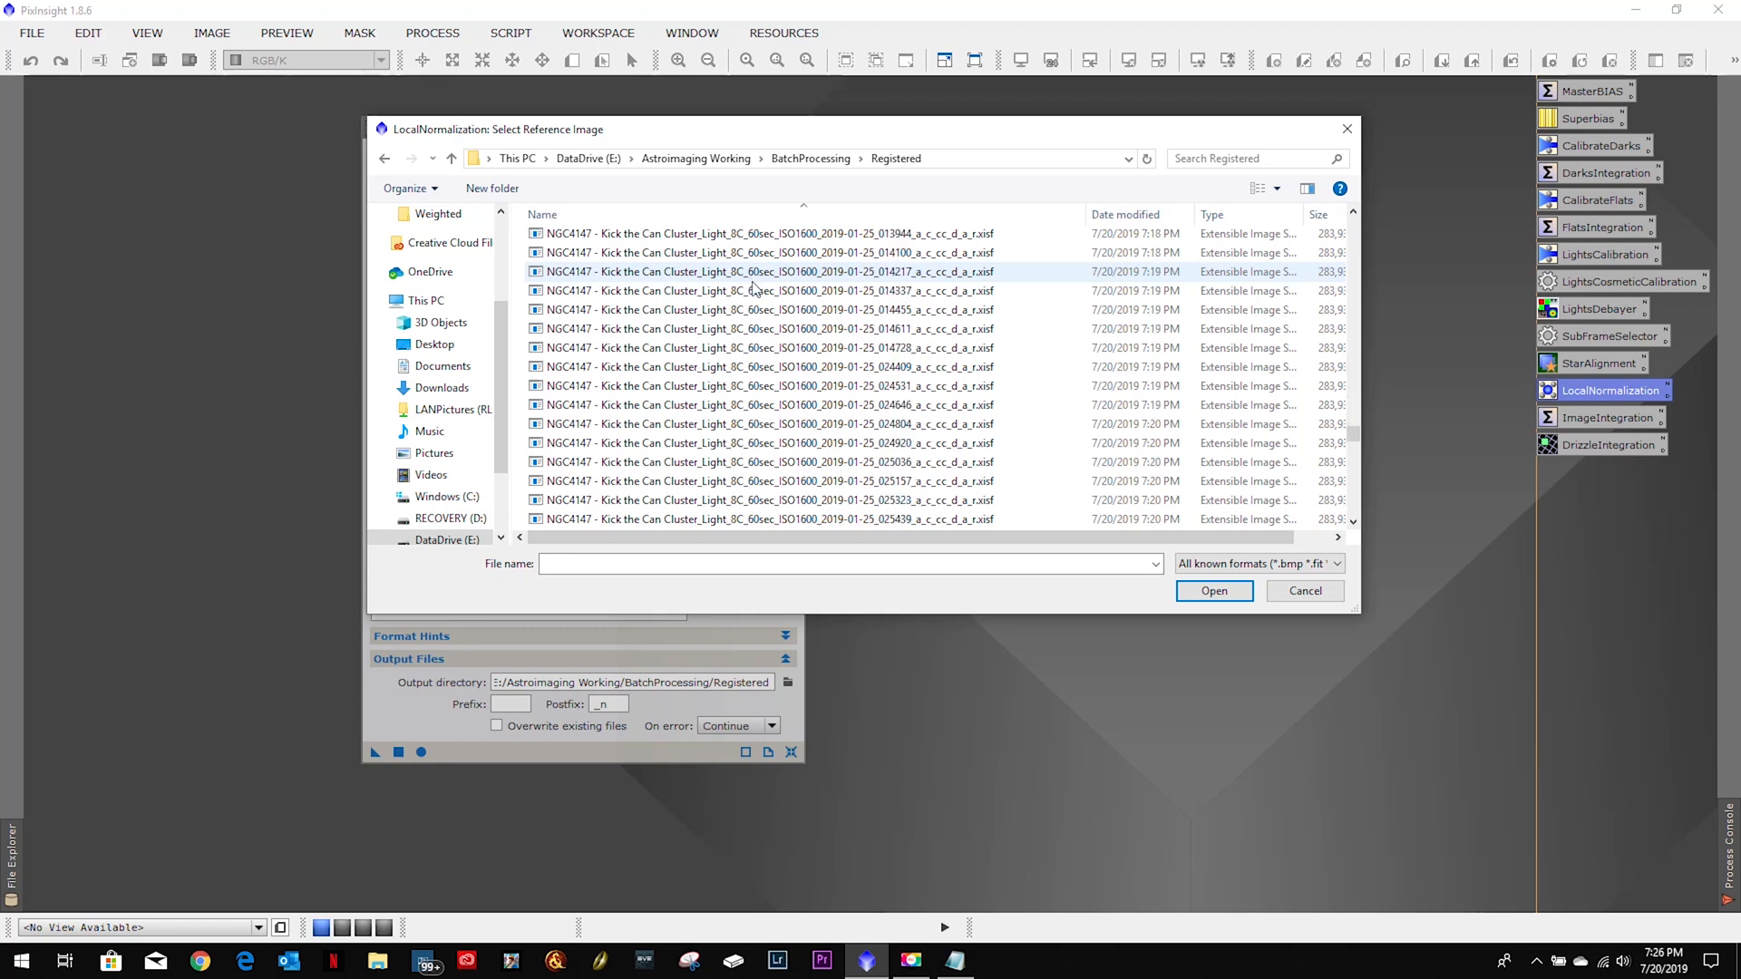
pyautogui.click(818, 461)
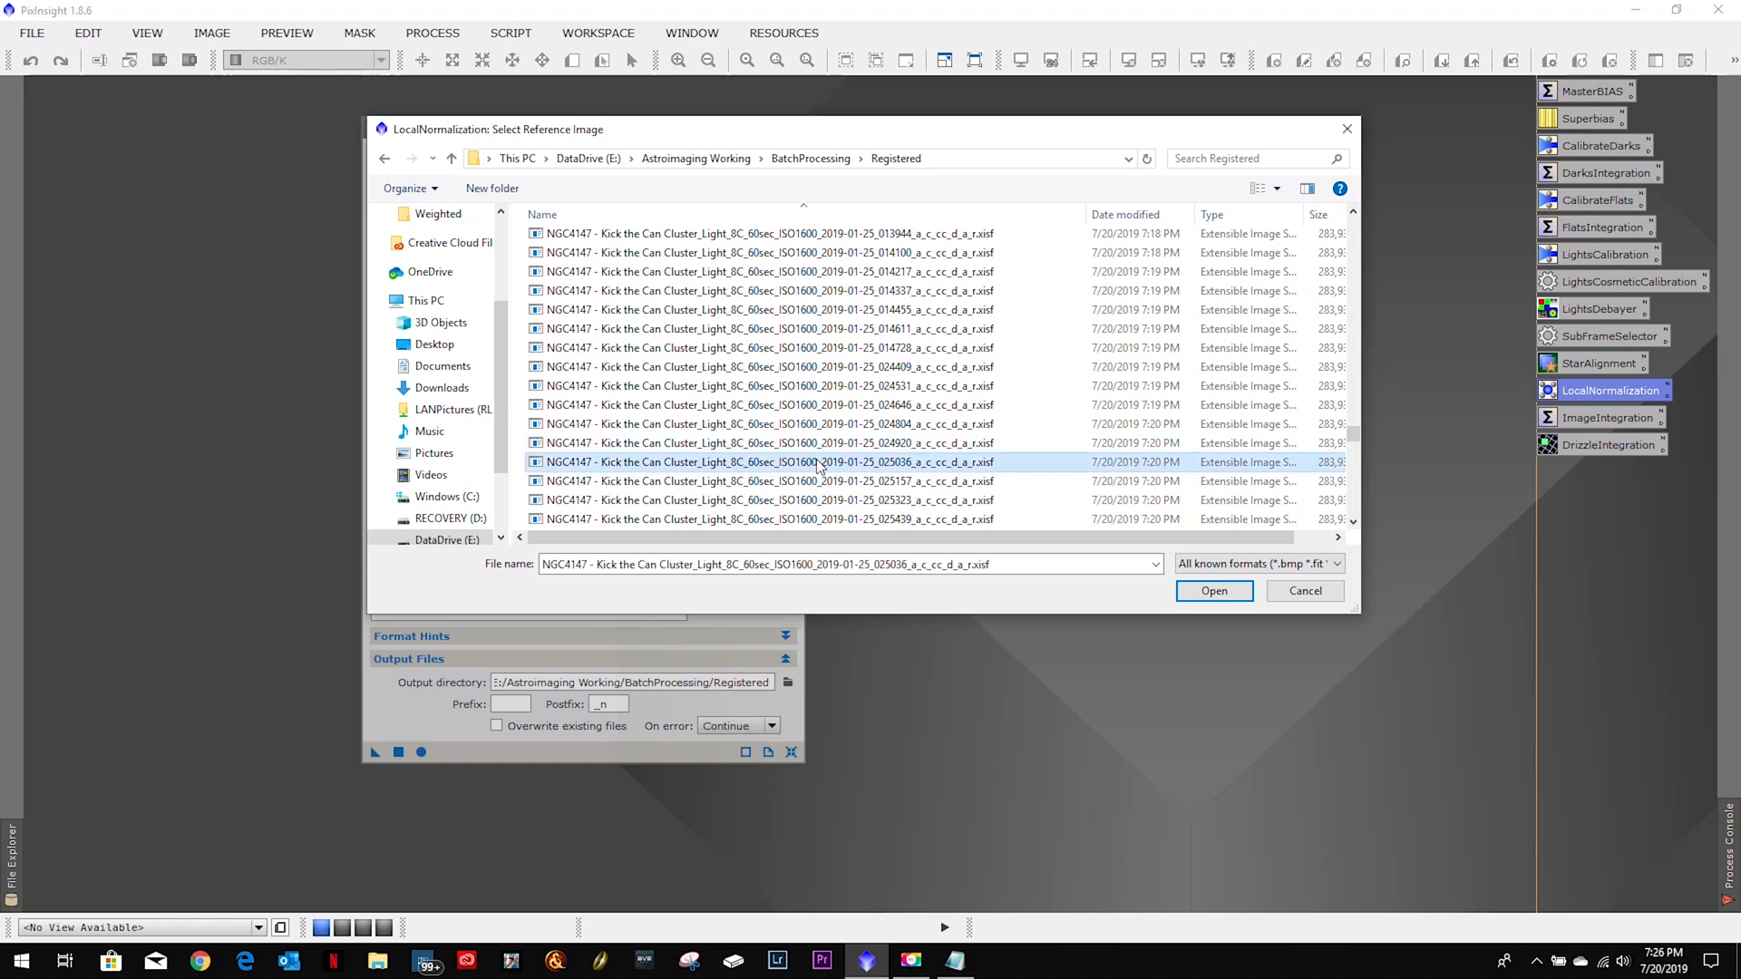
pyautogui.click(1215, 594)
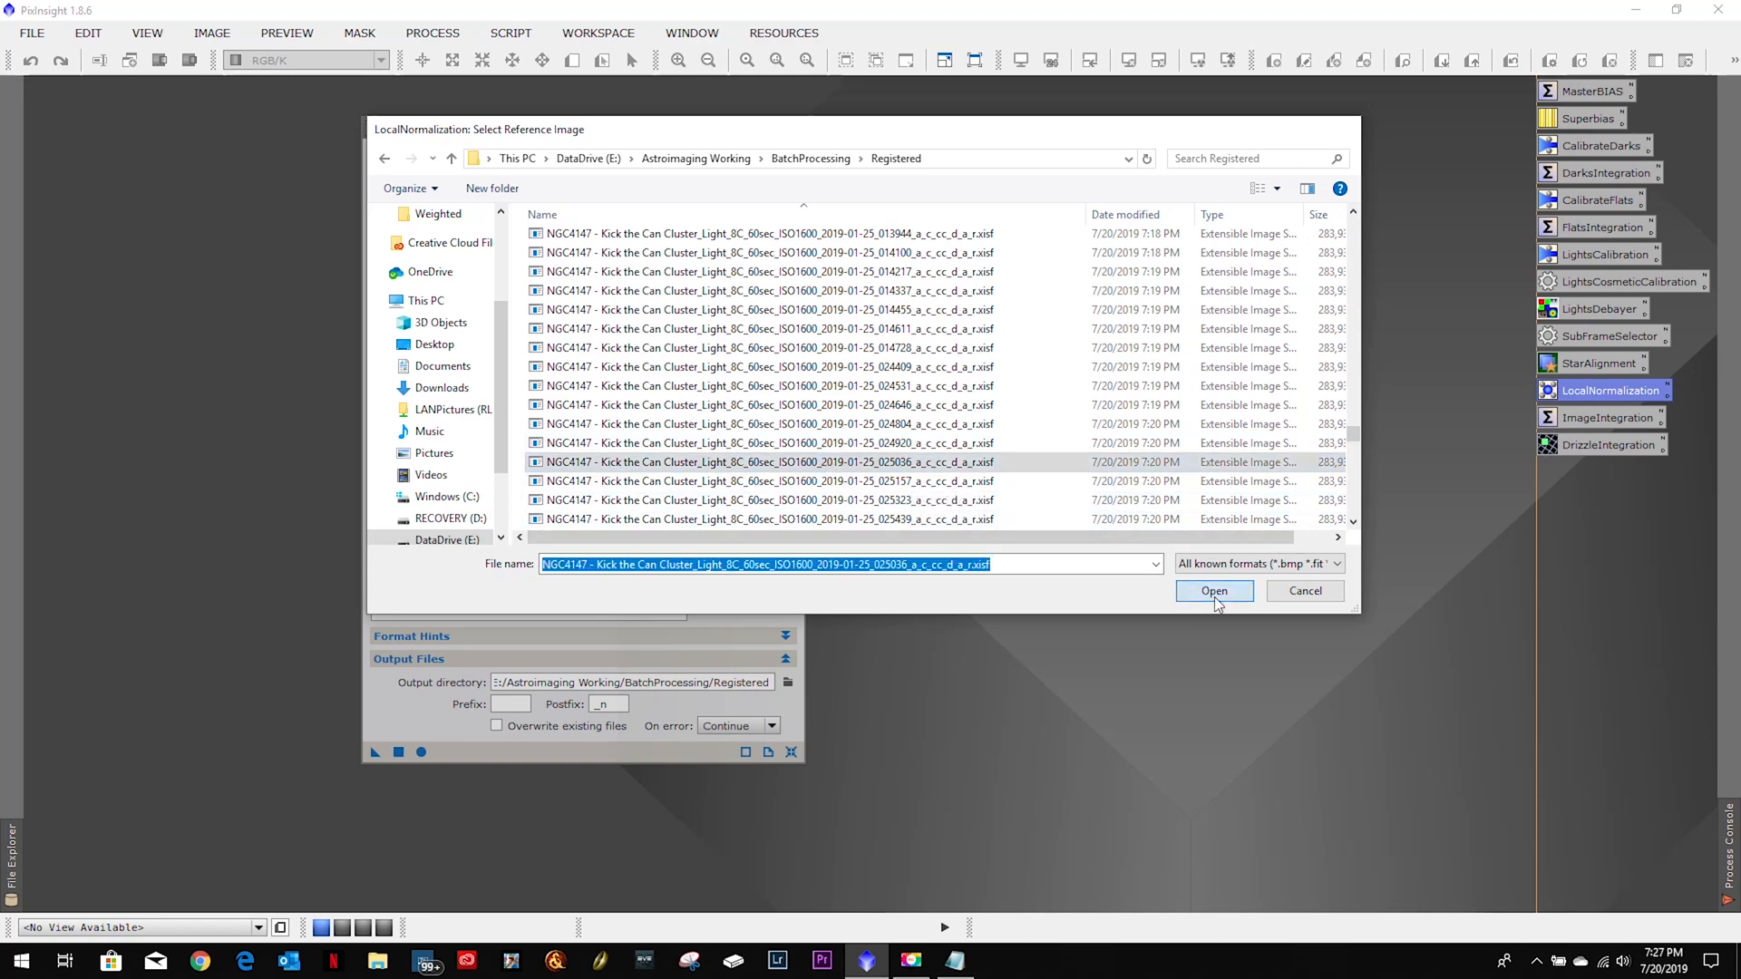
# Add all NGC4147 frames from the Registered folder as LocalNormalization target images, check the output directory, and run the process globally.
pyautogui.click(732, 459)
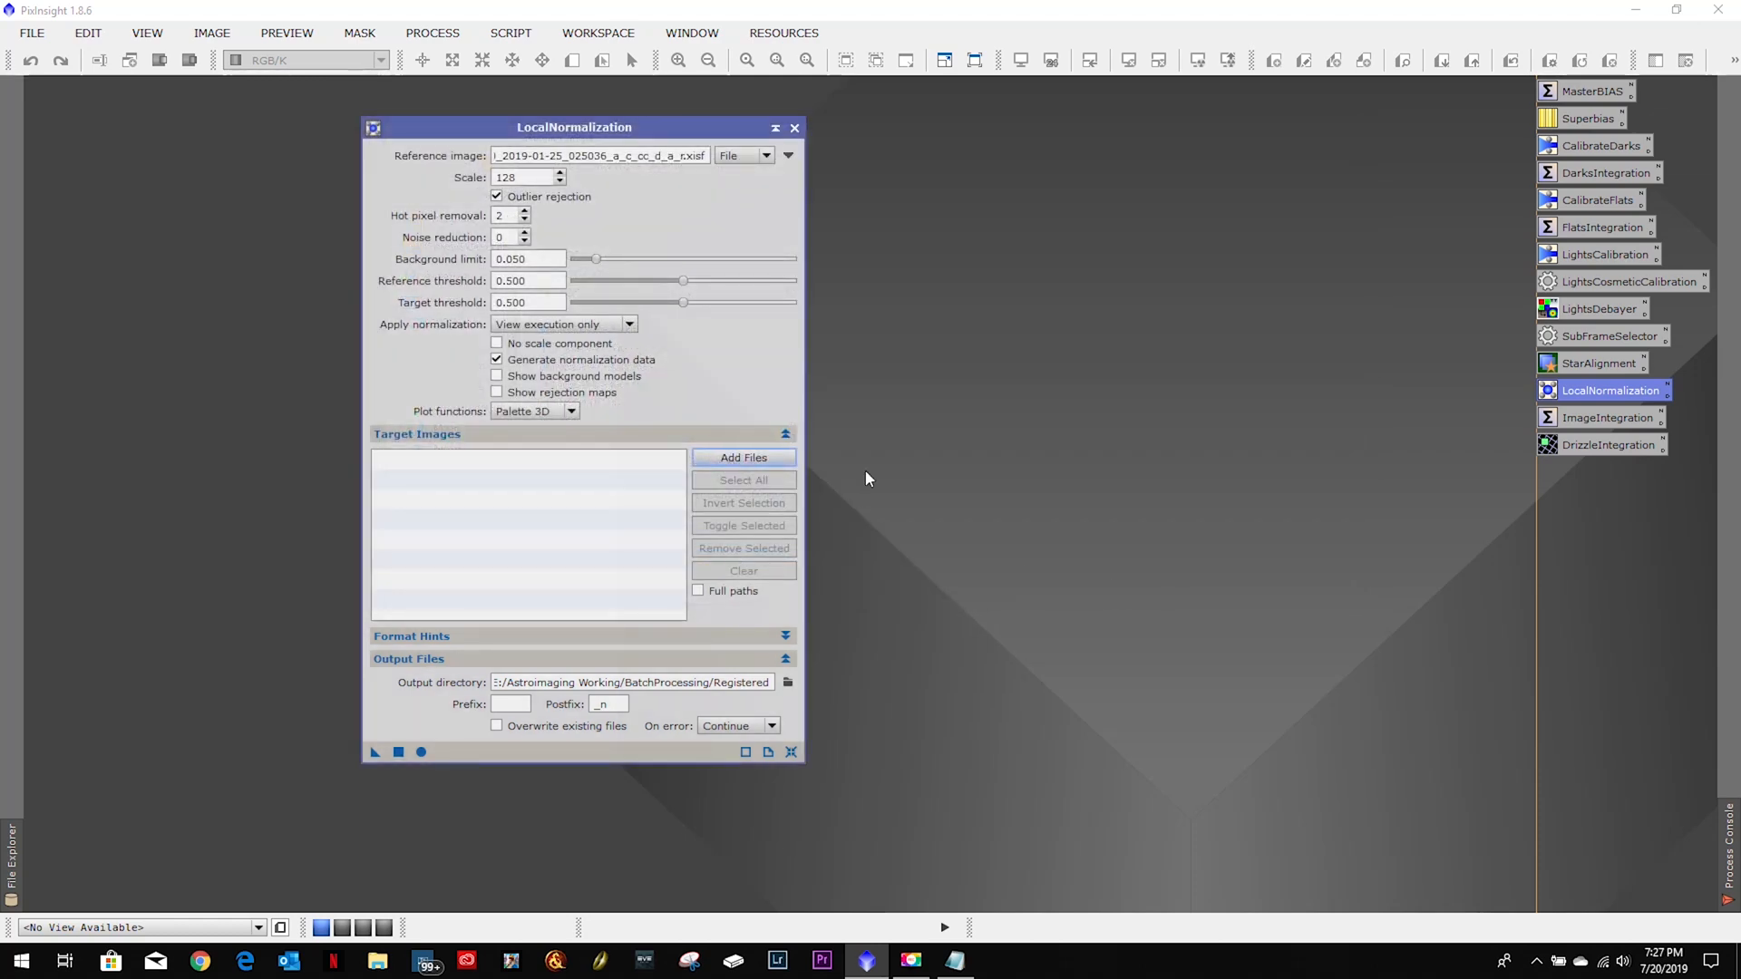
pyautogui.click(795, 243)
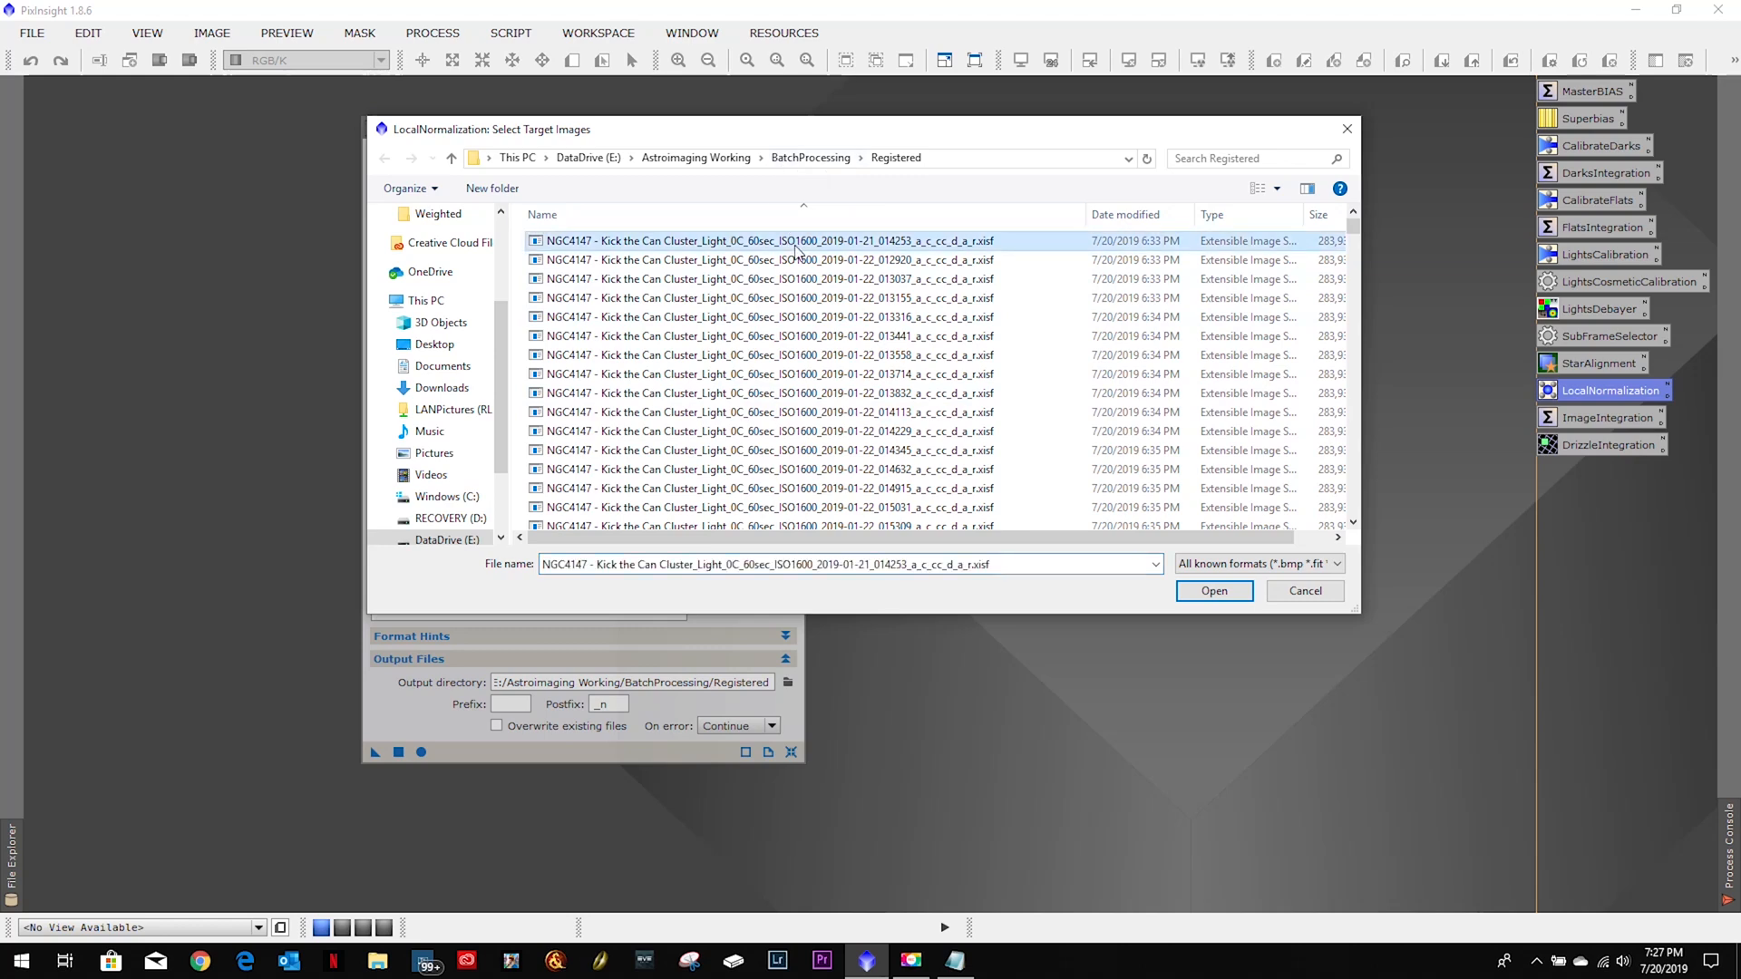
pyautogui.hotkey('ctrl', 'a')
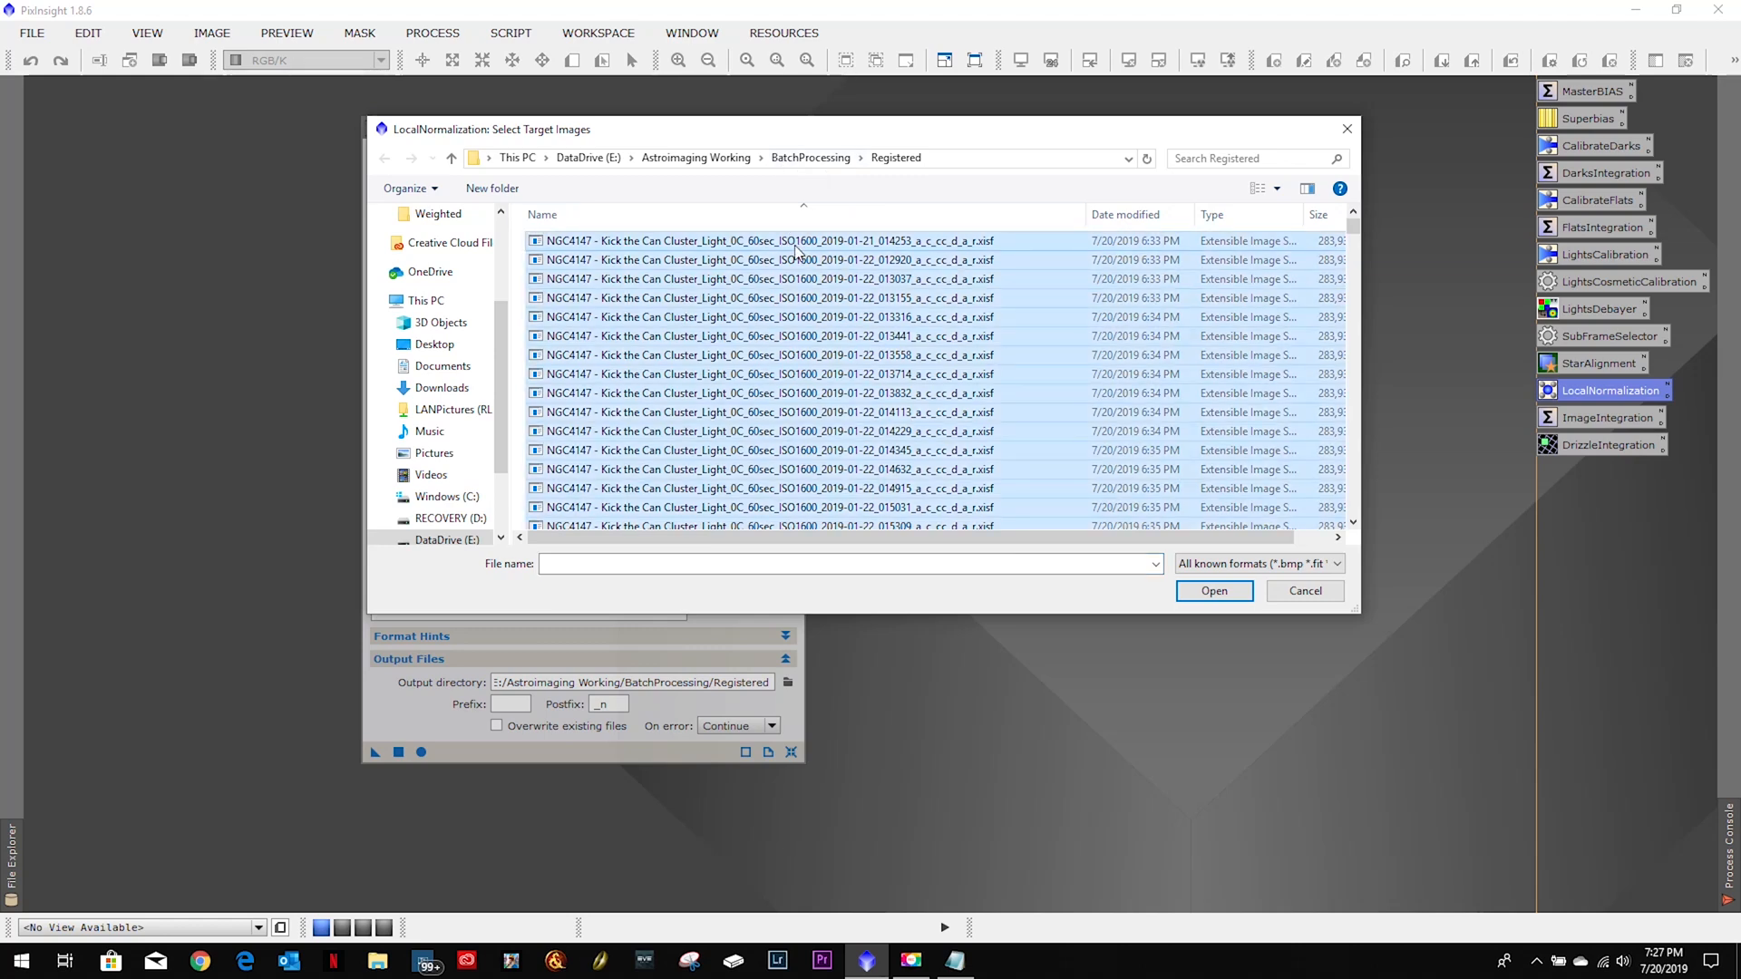
pyautogui.click(1213, 590)
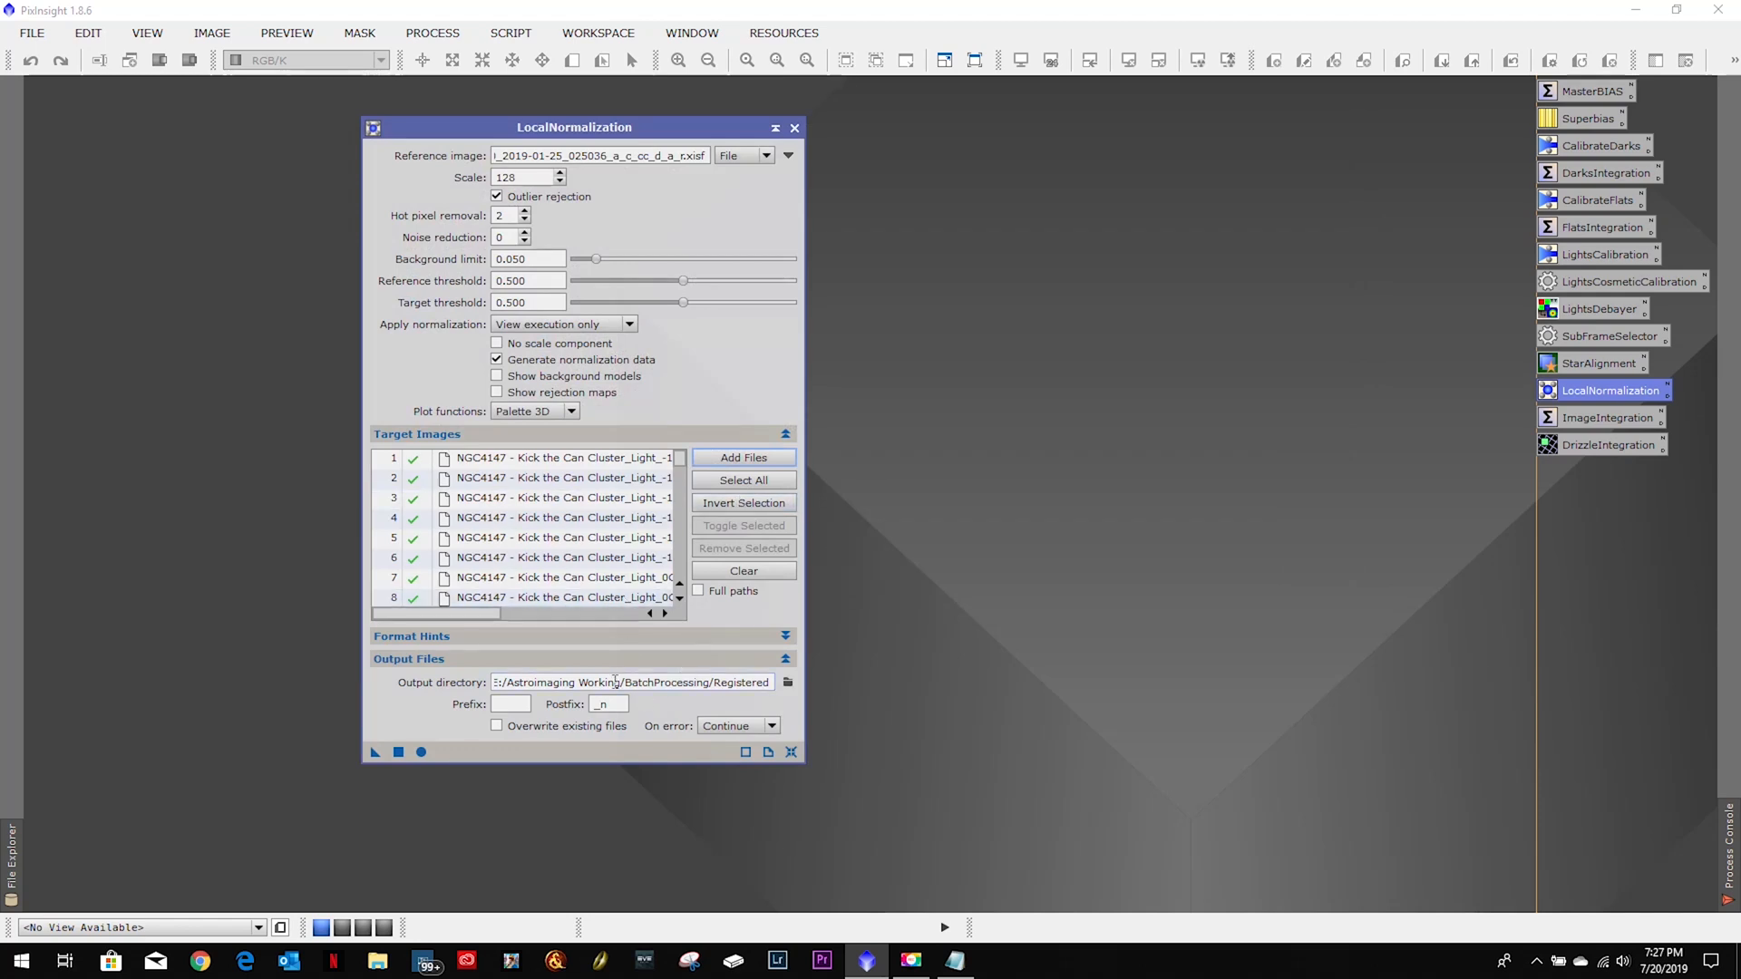
pyautogui.moveTo(619, 682); pyautogui.dragTo(417, 681)
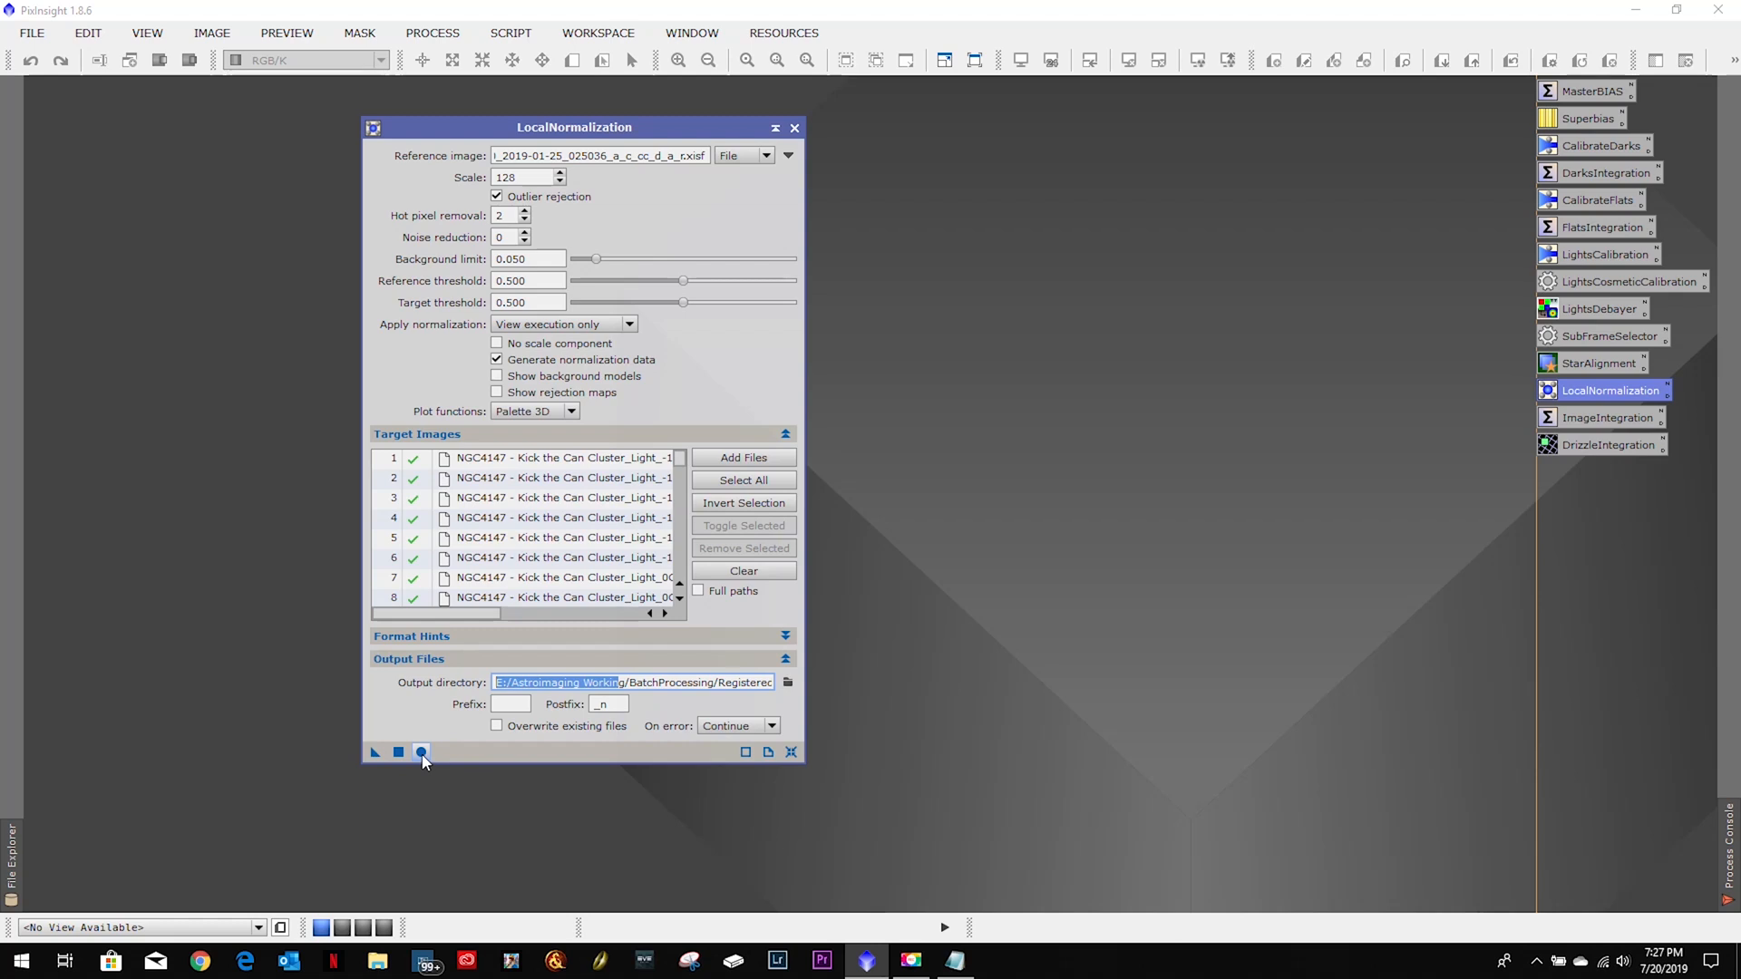
pyautogui.moveTo(420, 752); pyautogui.dragTo(422, 758)
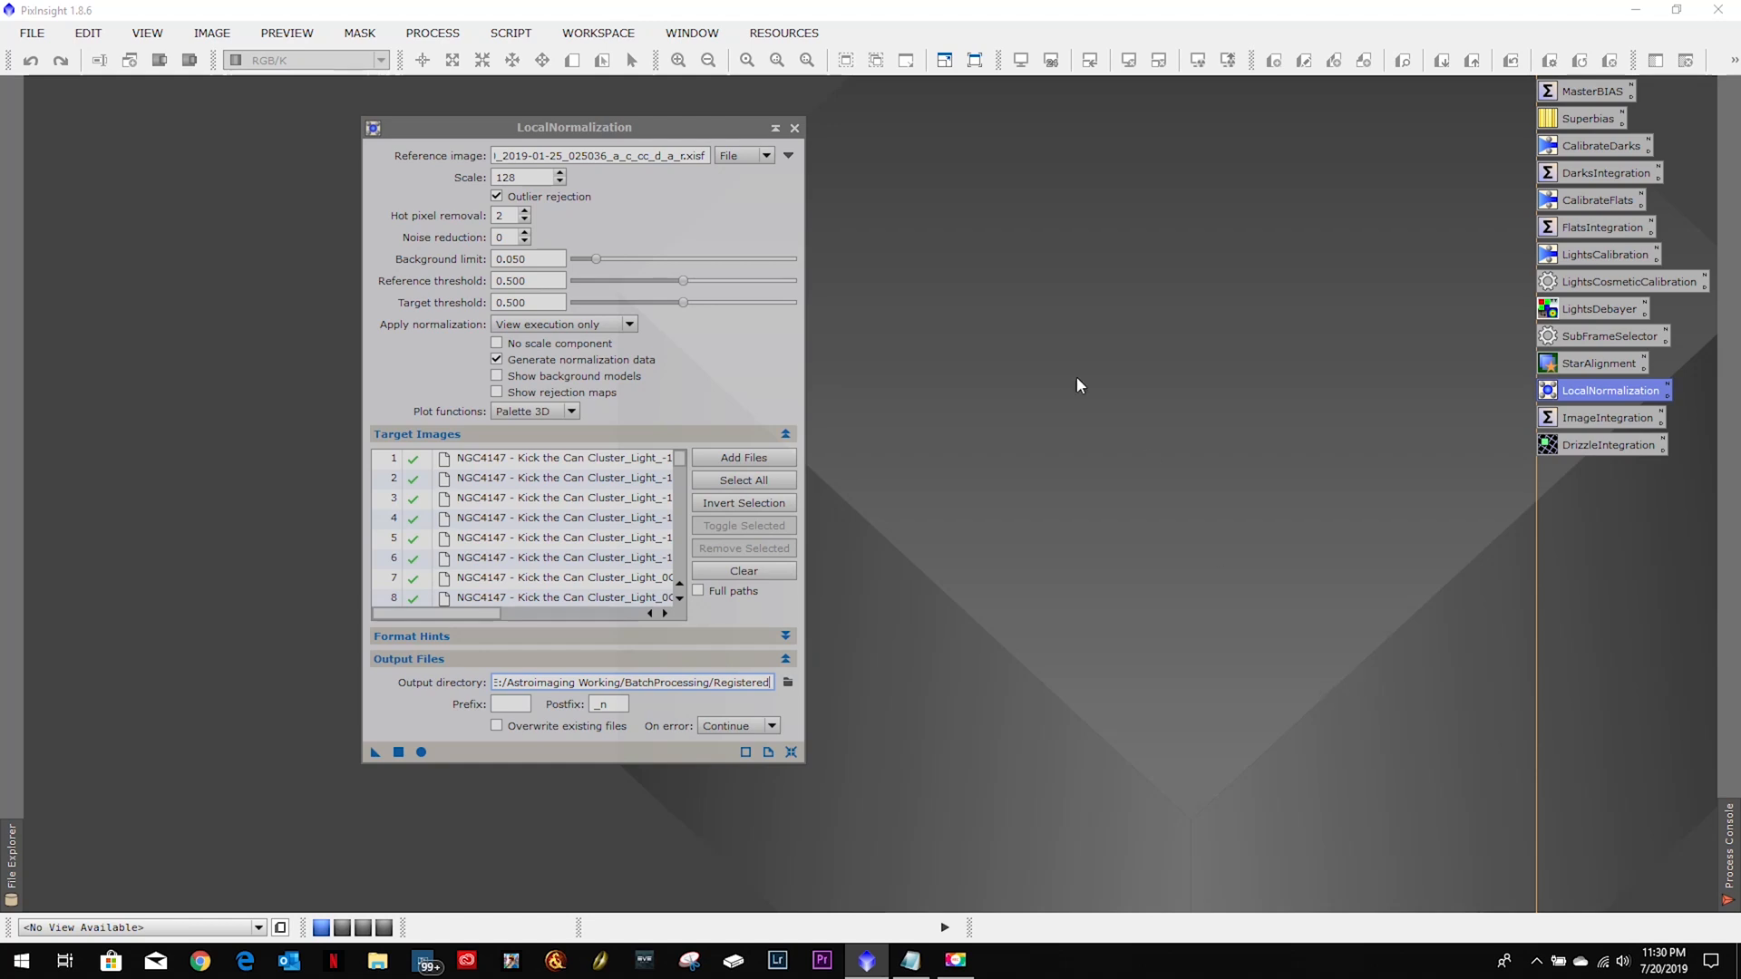
# Close LocalNormalization, open the saved ImageIntegration process, and clear its old M81 input images.
pyautogui.click(795, 128)
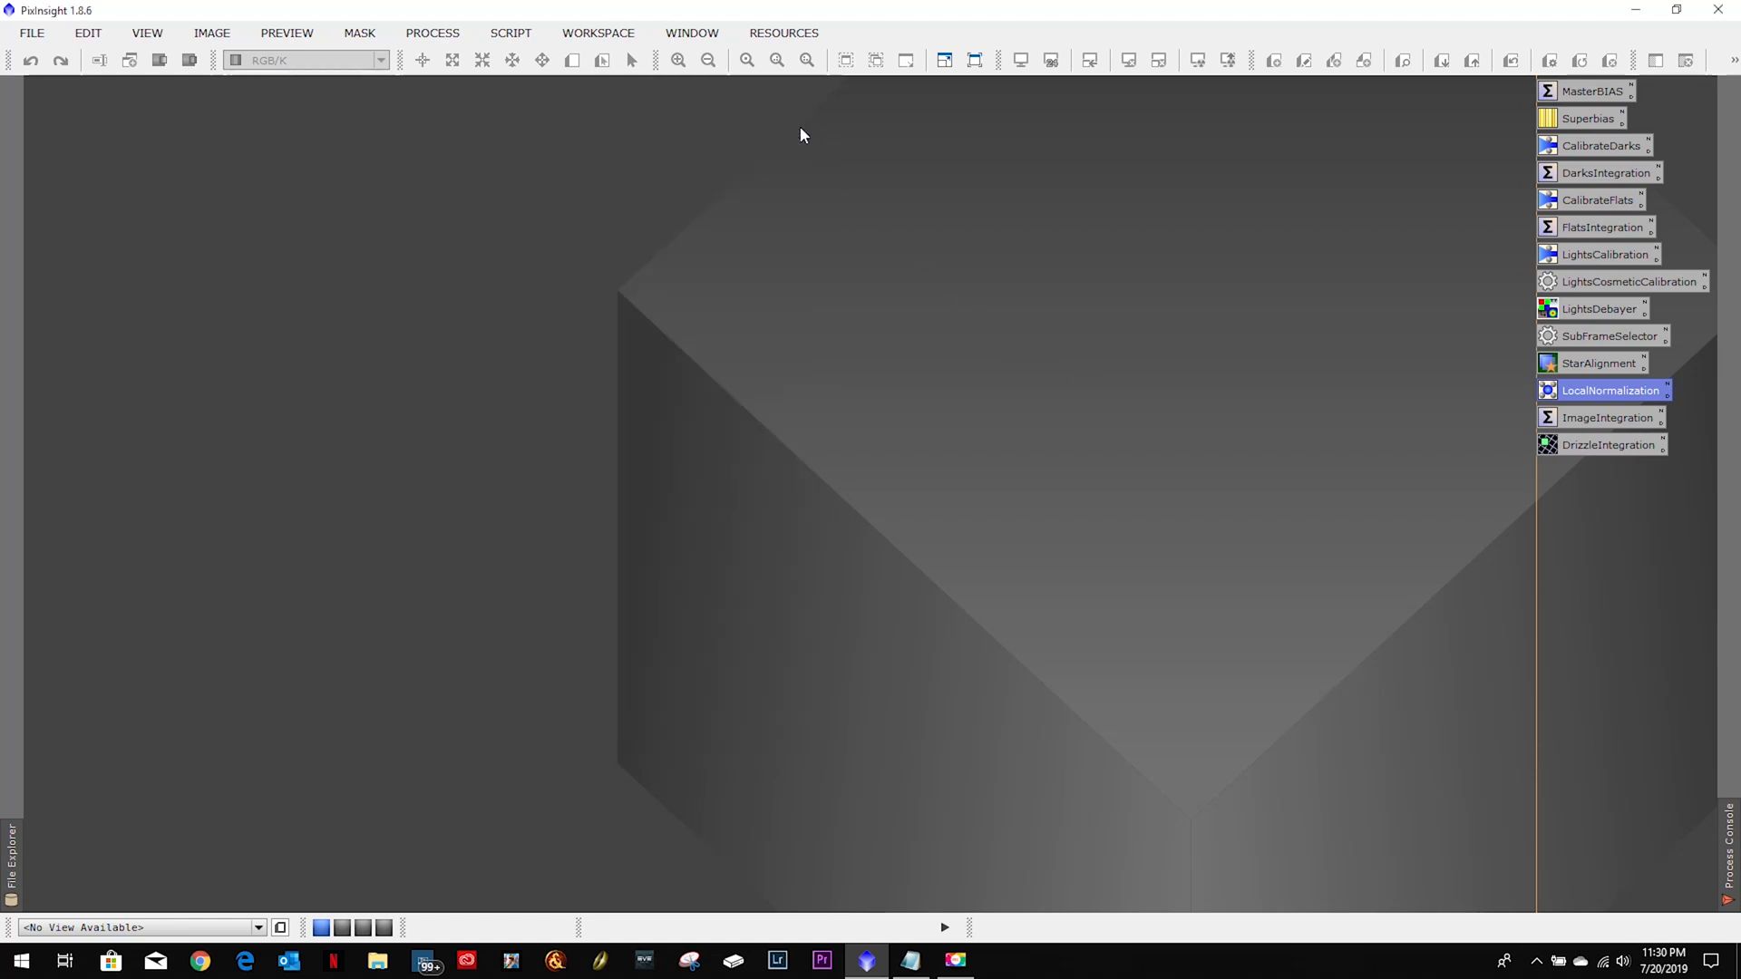
pyautogui.doubleClick(1606, 419)
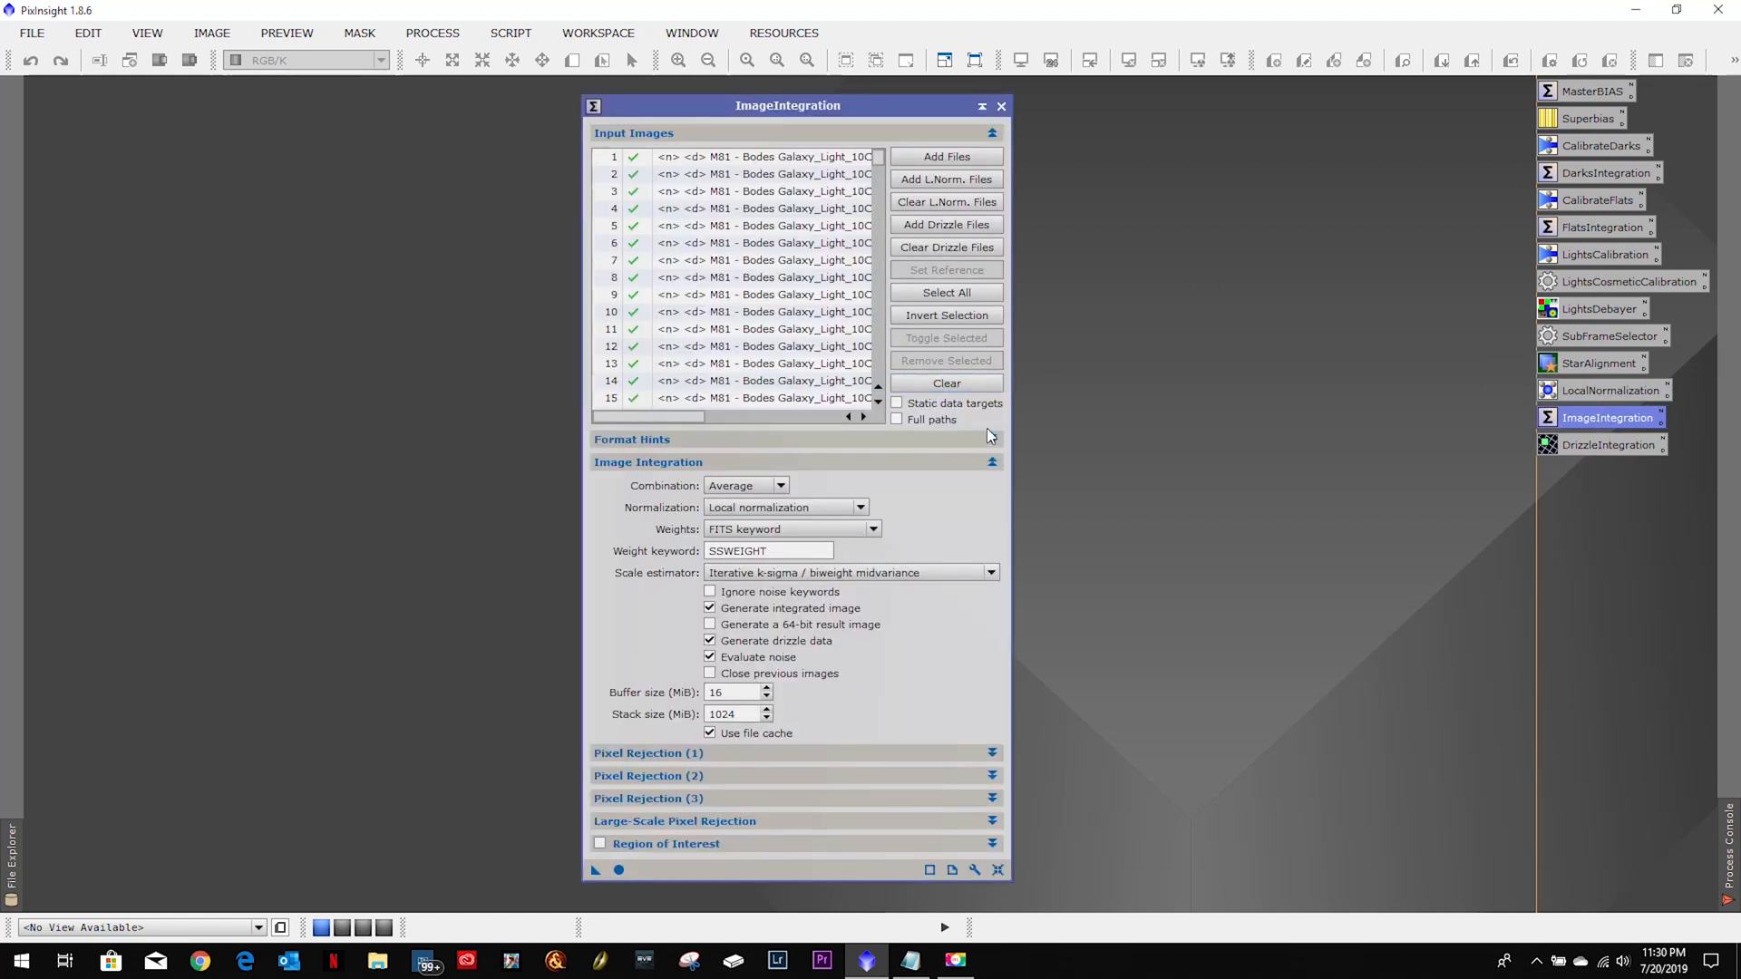
pyautogui.click(947, 384)
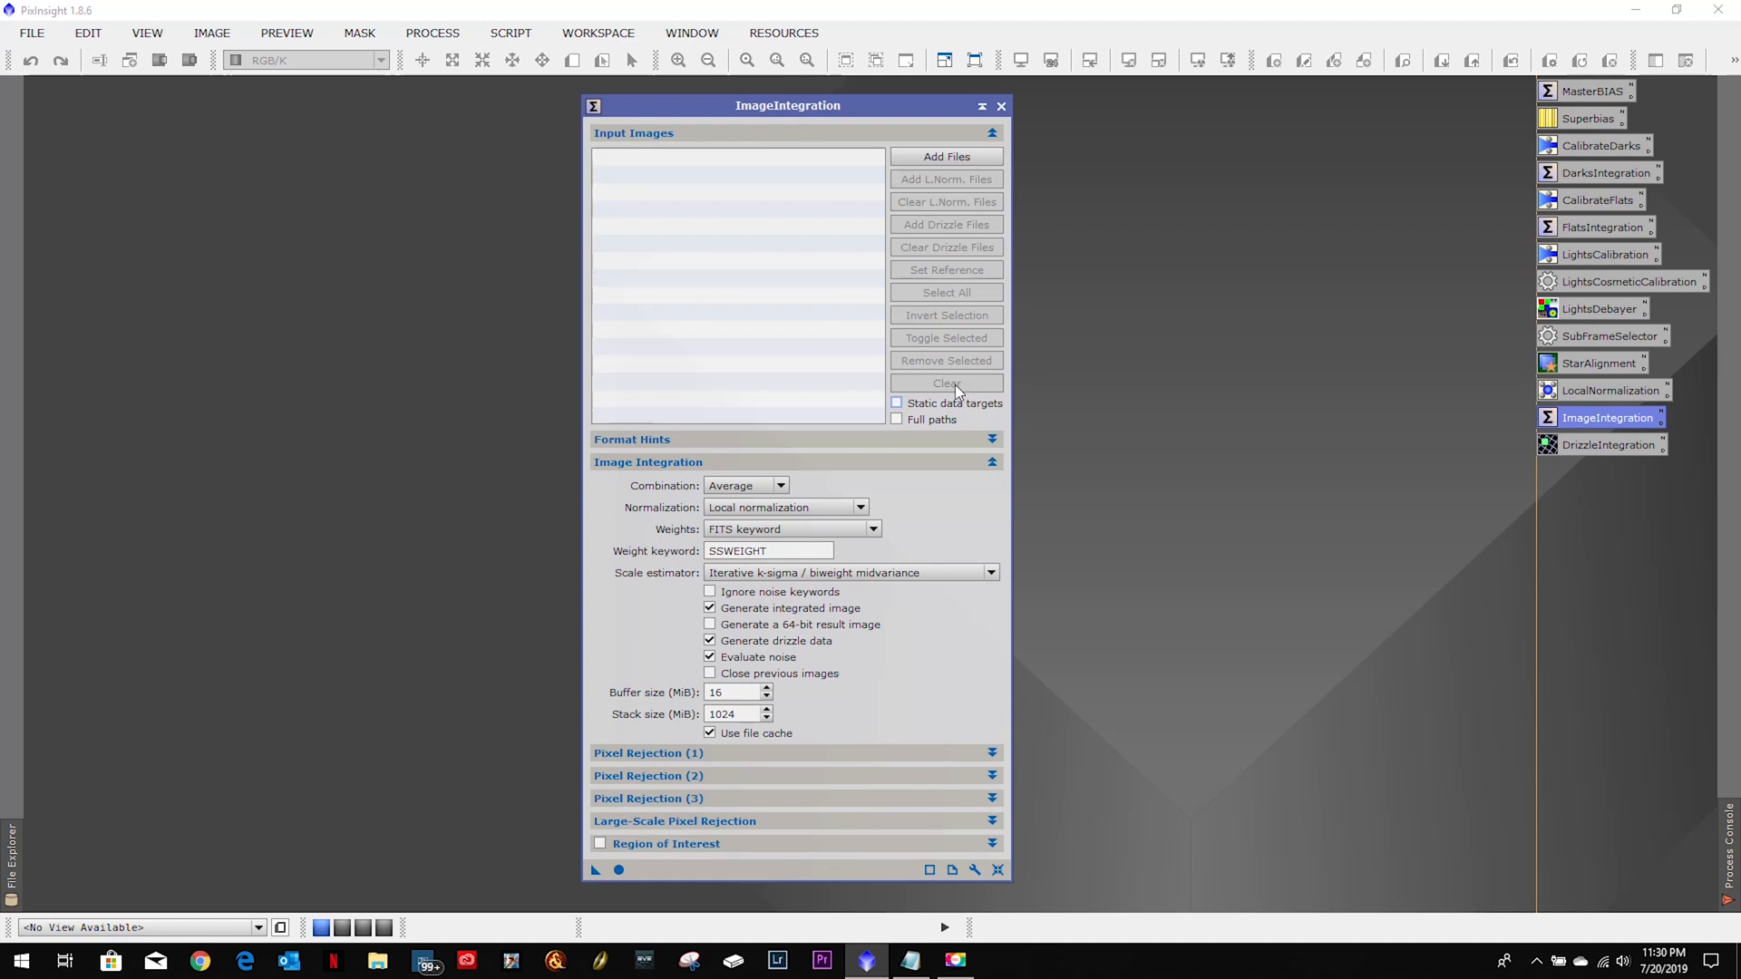
# Add all NGC4147 .xisf frames from the BatchProcessing Registered folder as ImageIntegration input images.
pyautogui.click(927, 154)
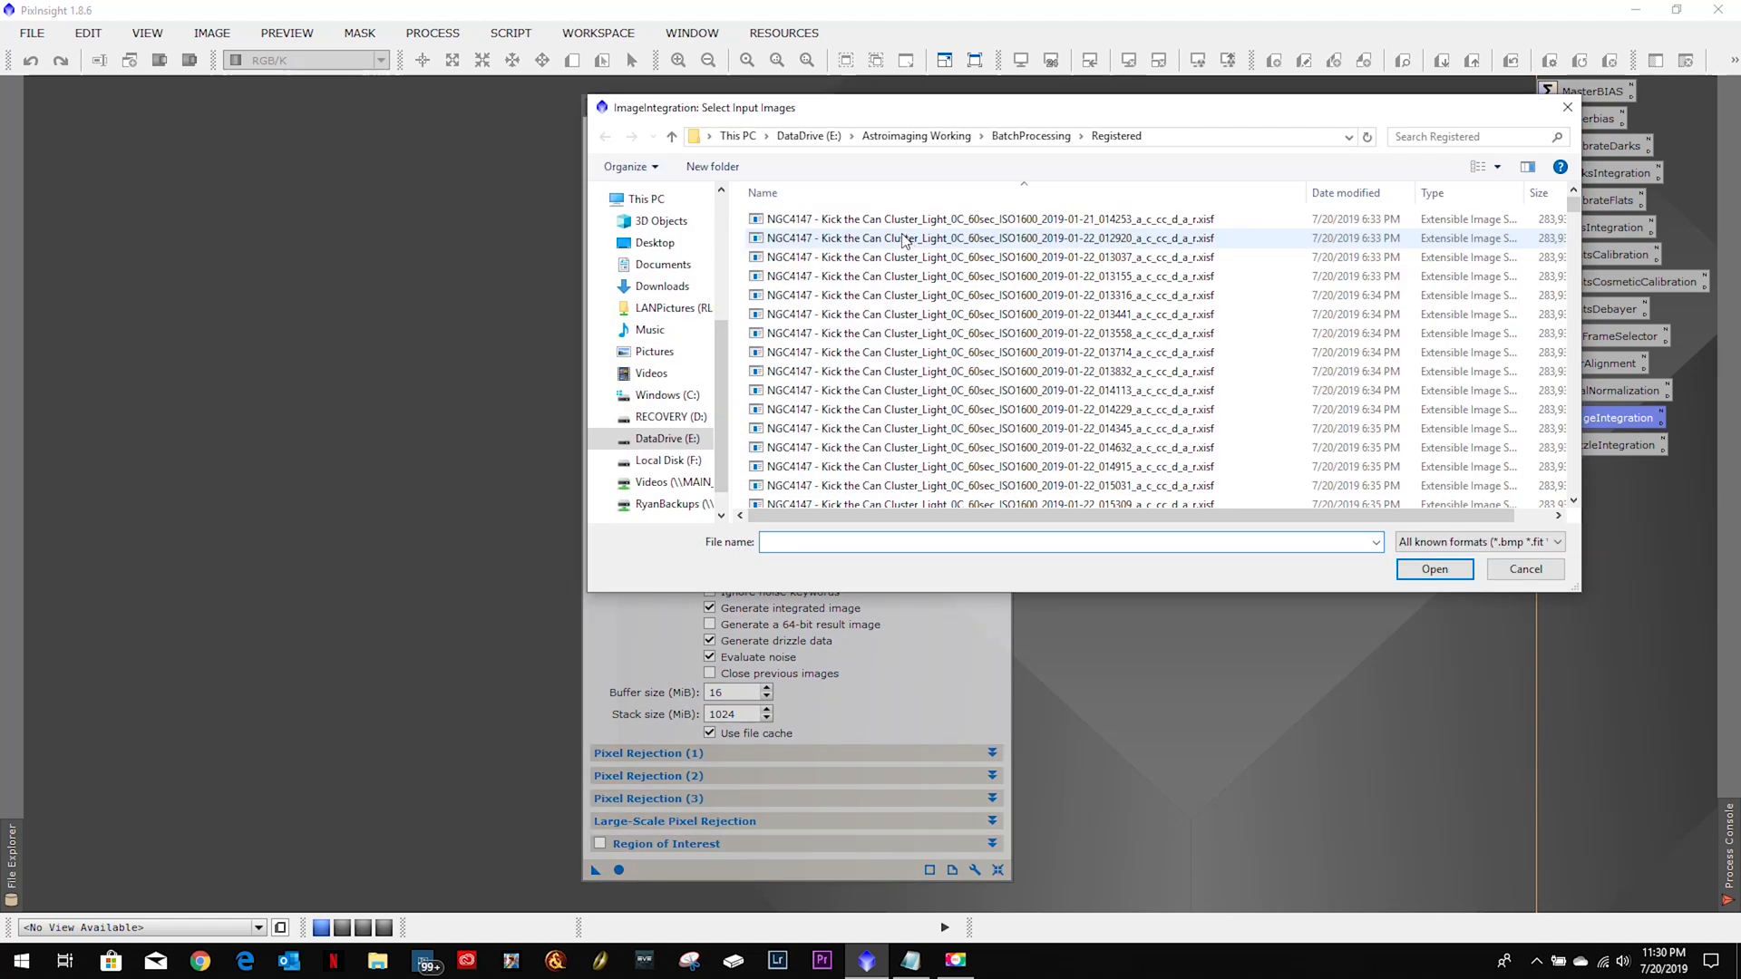
pyautogui.click(1029, 137)
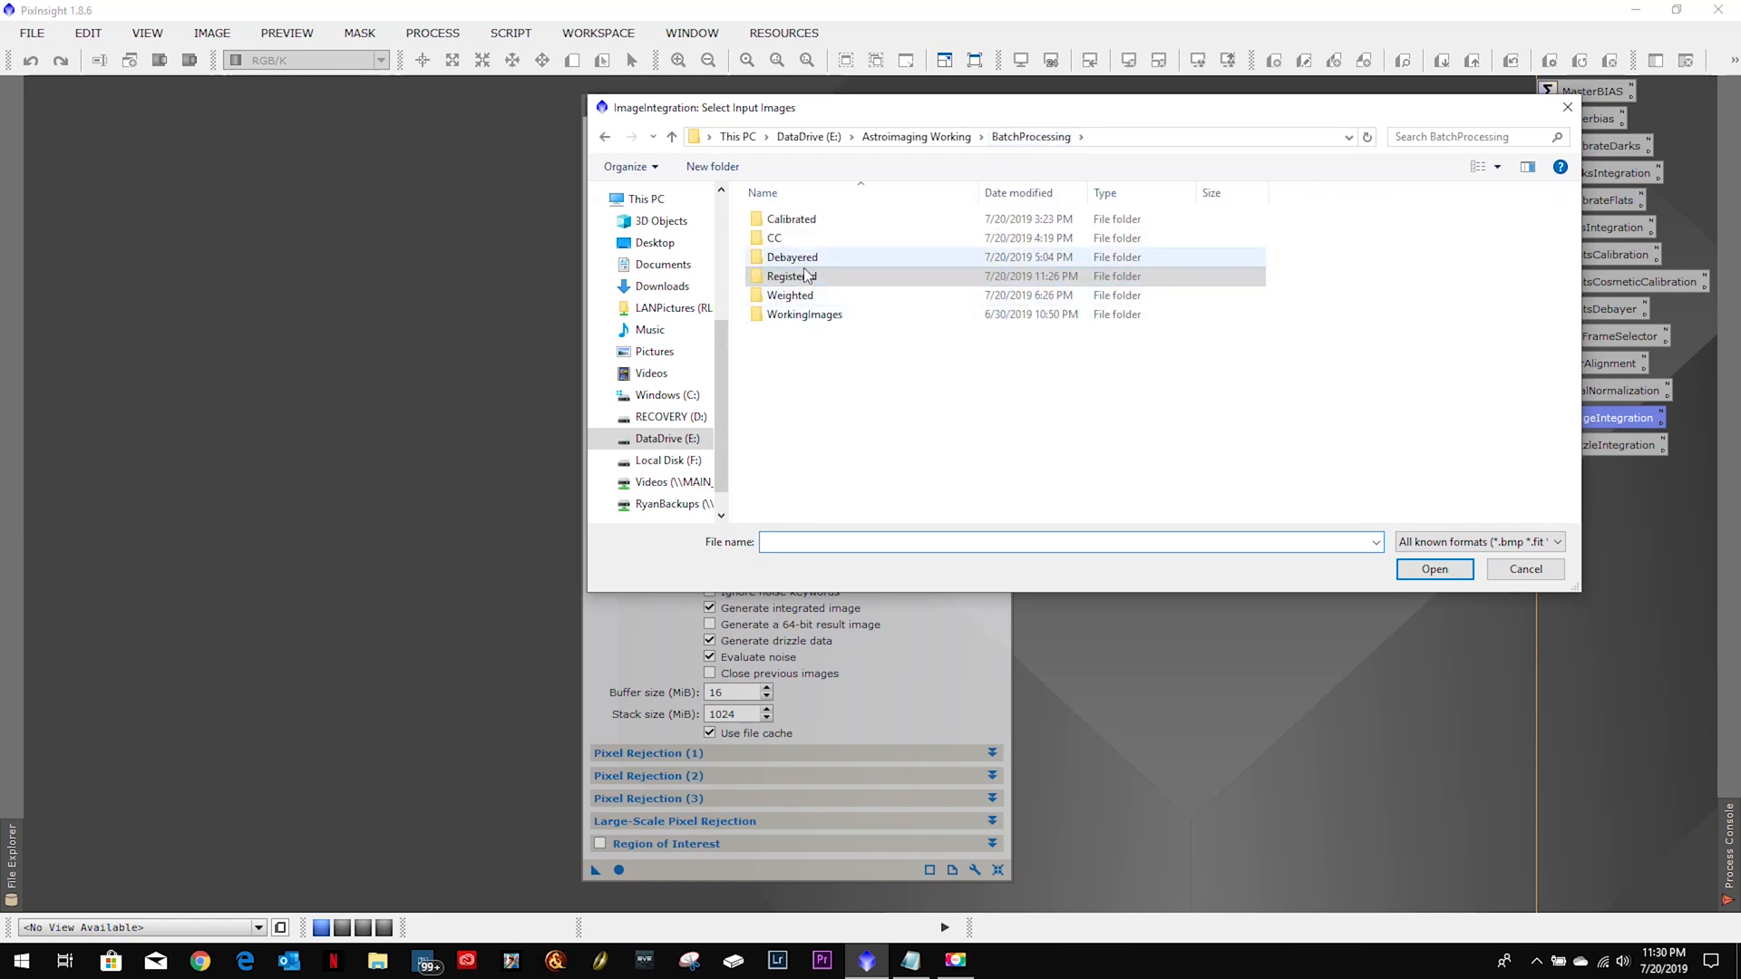
pyautogui.doubleClick(790, 277)
pyautogui.click(857, 226)
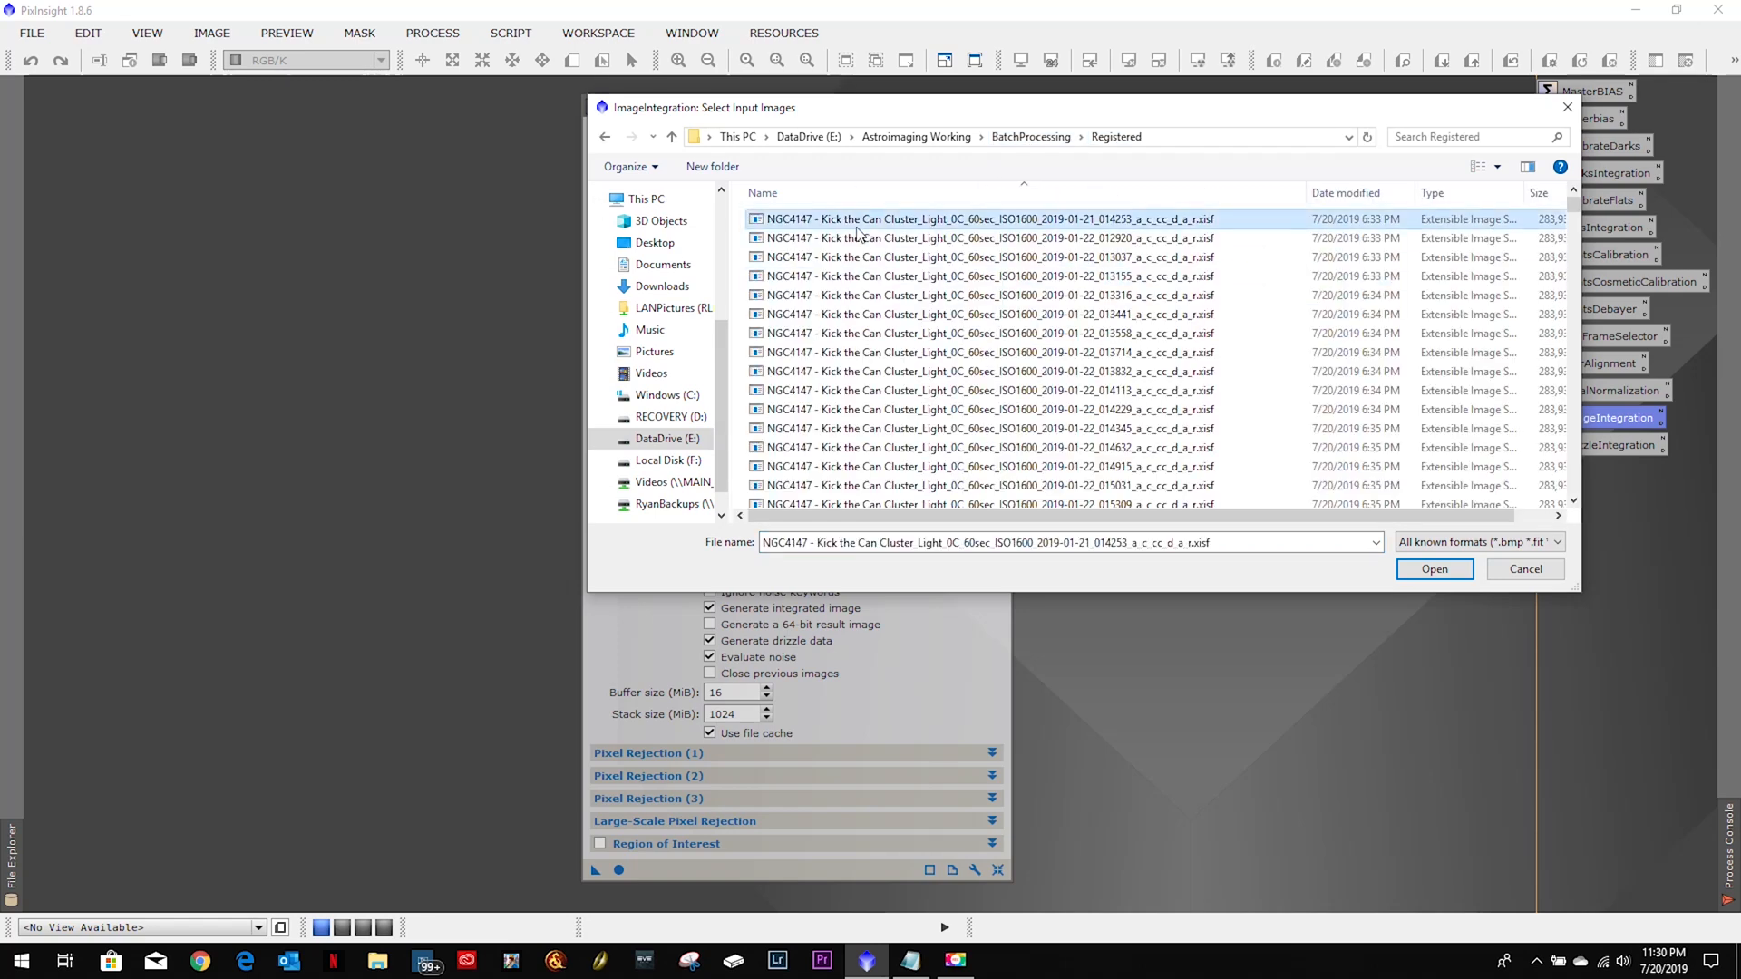
pyautogui.hotkey('ctrl', 'a')
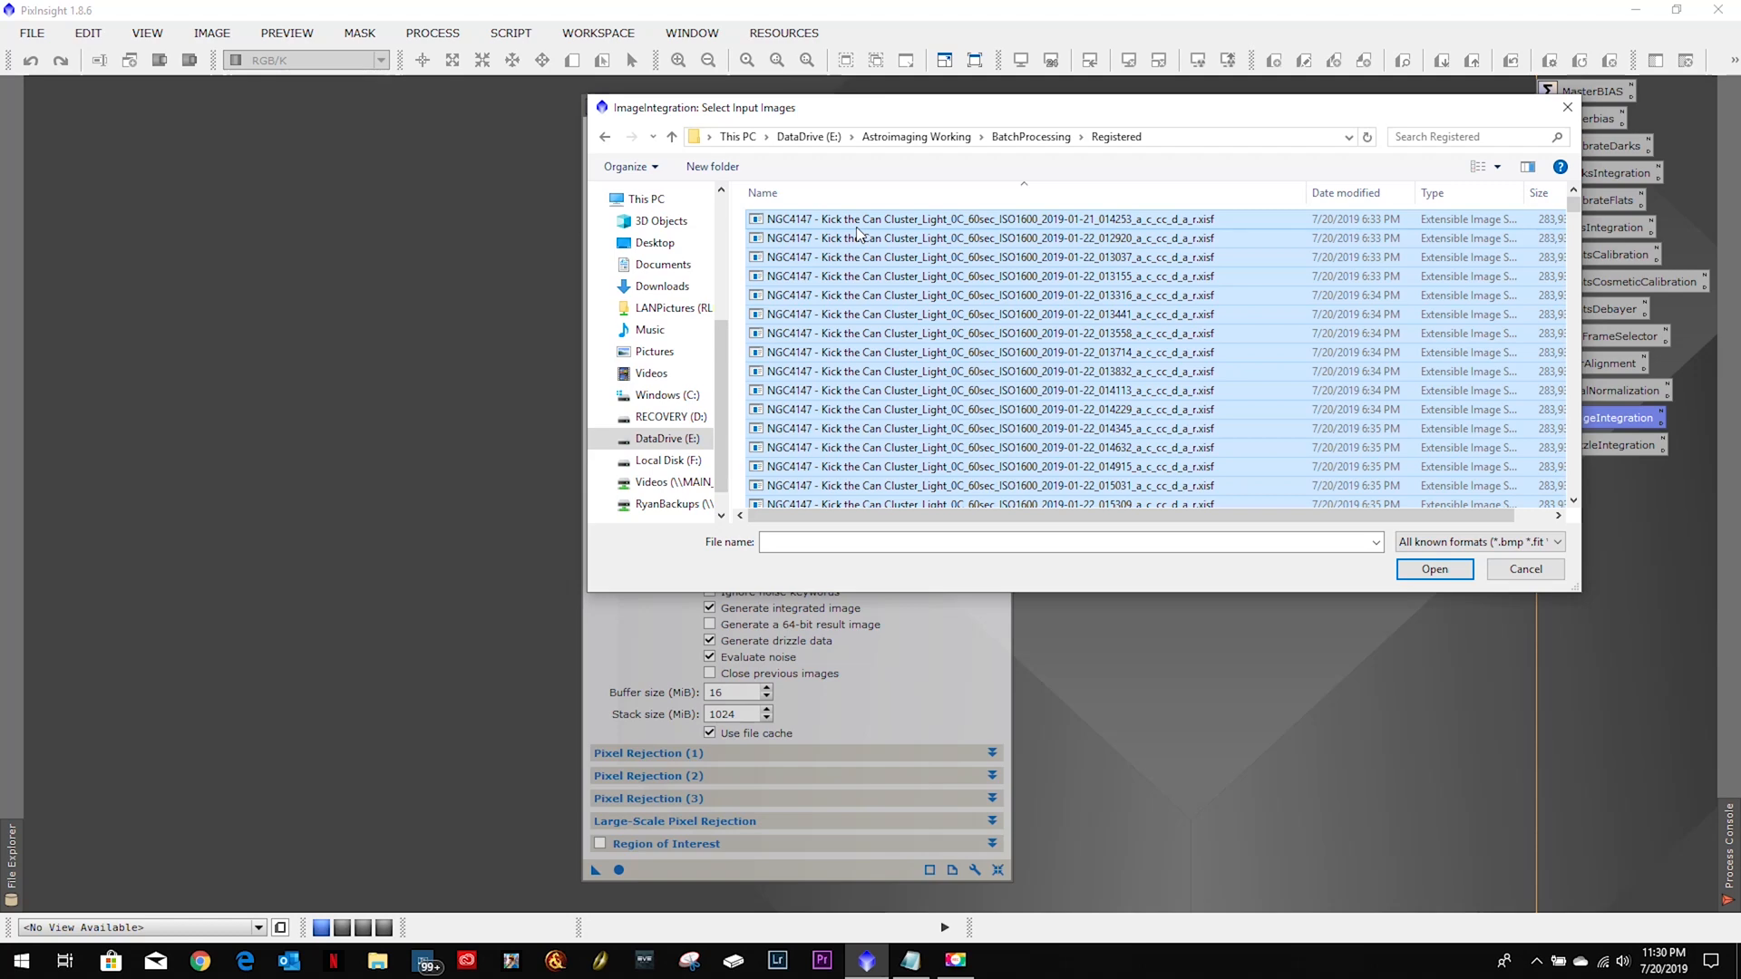
pyautogui.click(1410, 570)
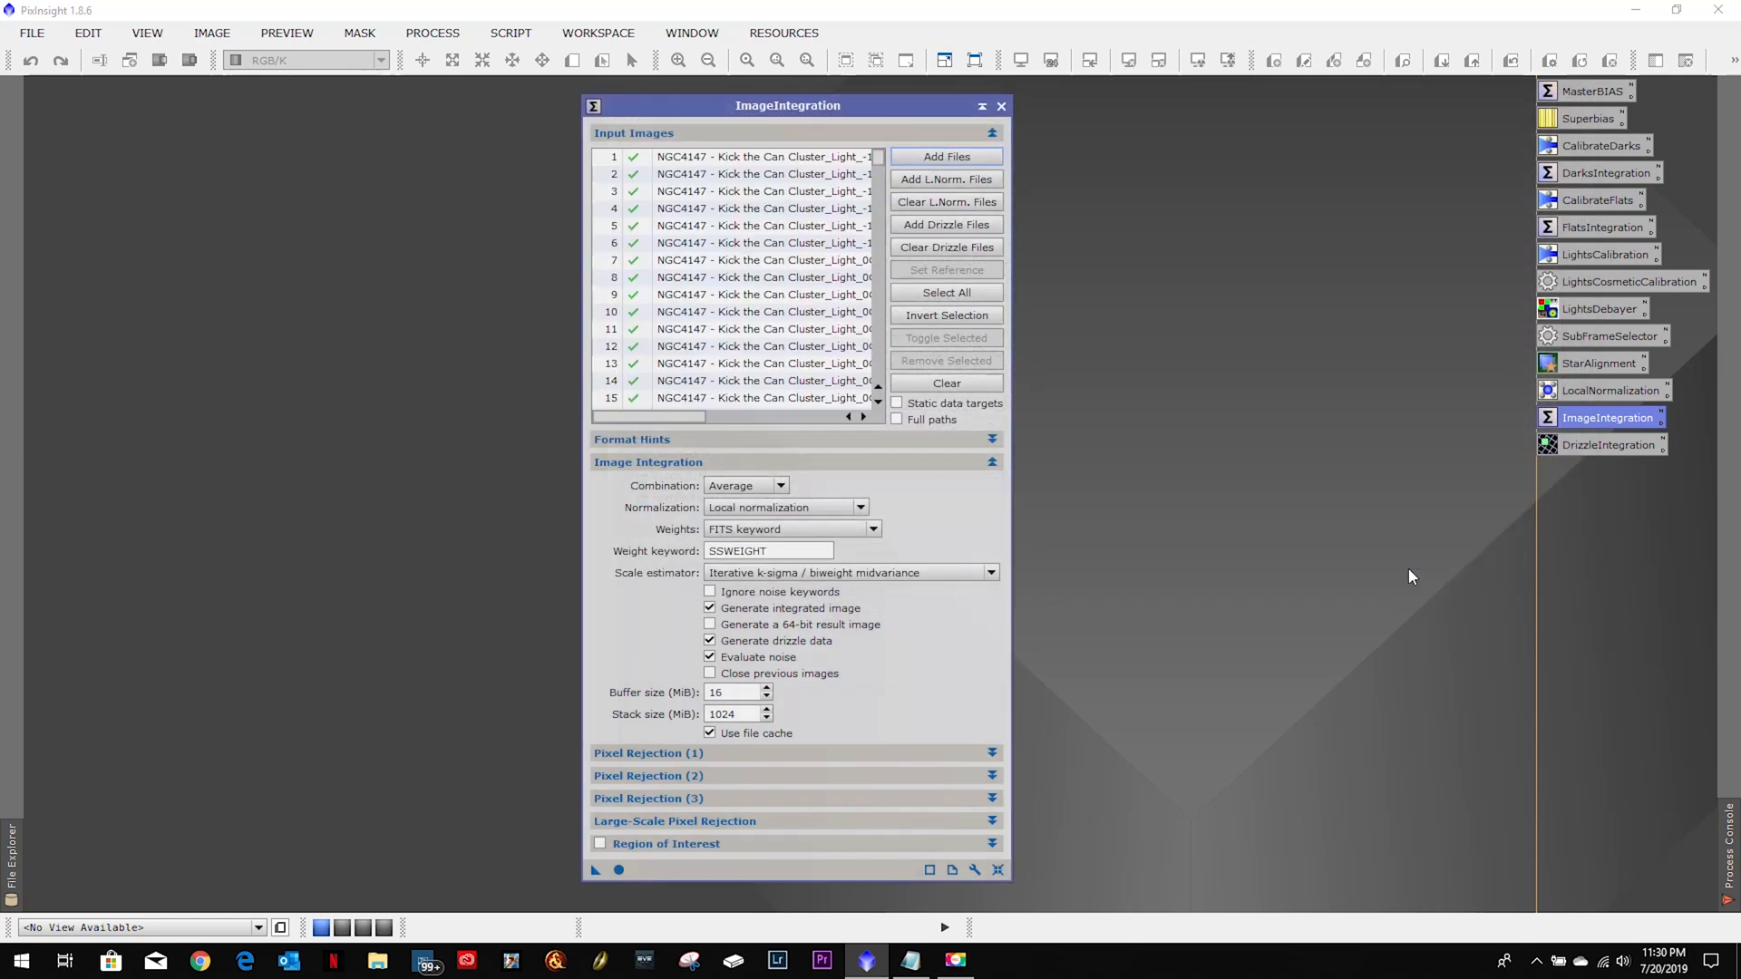
# Assign all .xnml local normalization data files from the Registered folder to the ImageIntegration inputs.
pyautogui.click(939, 185)
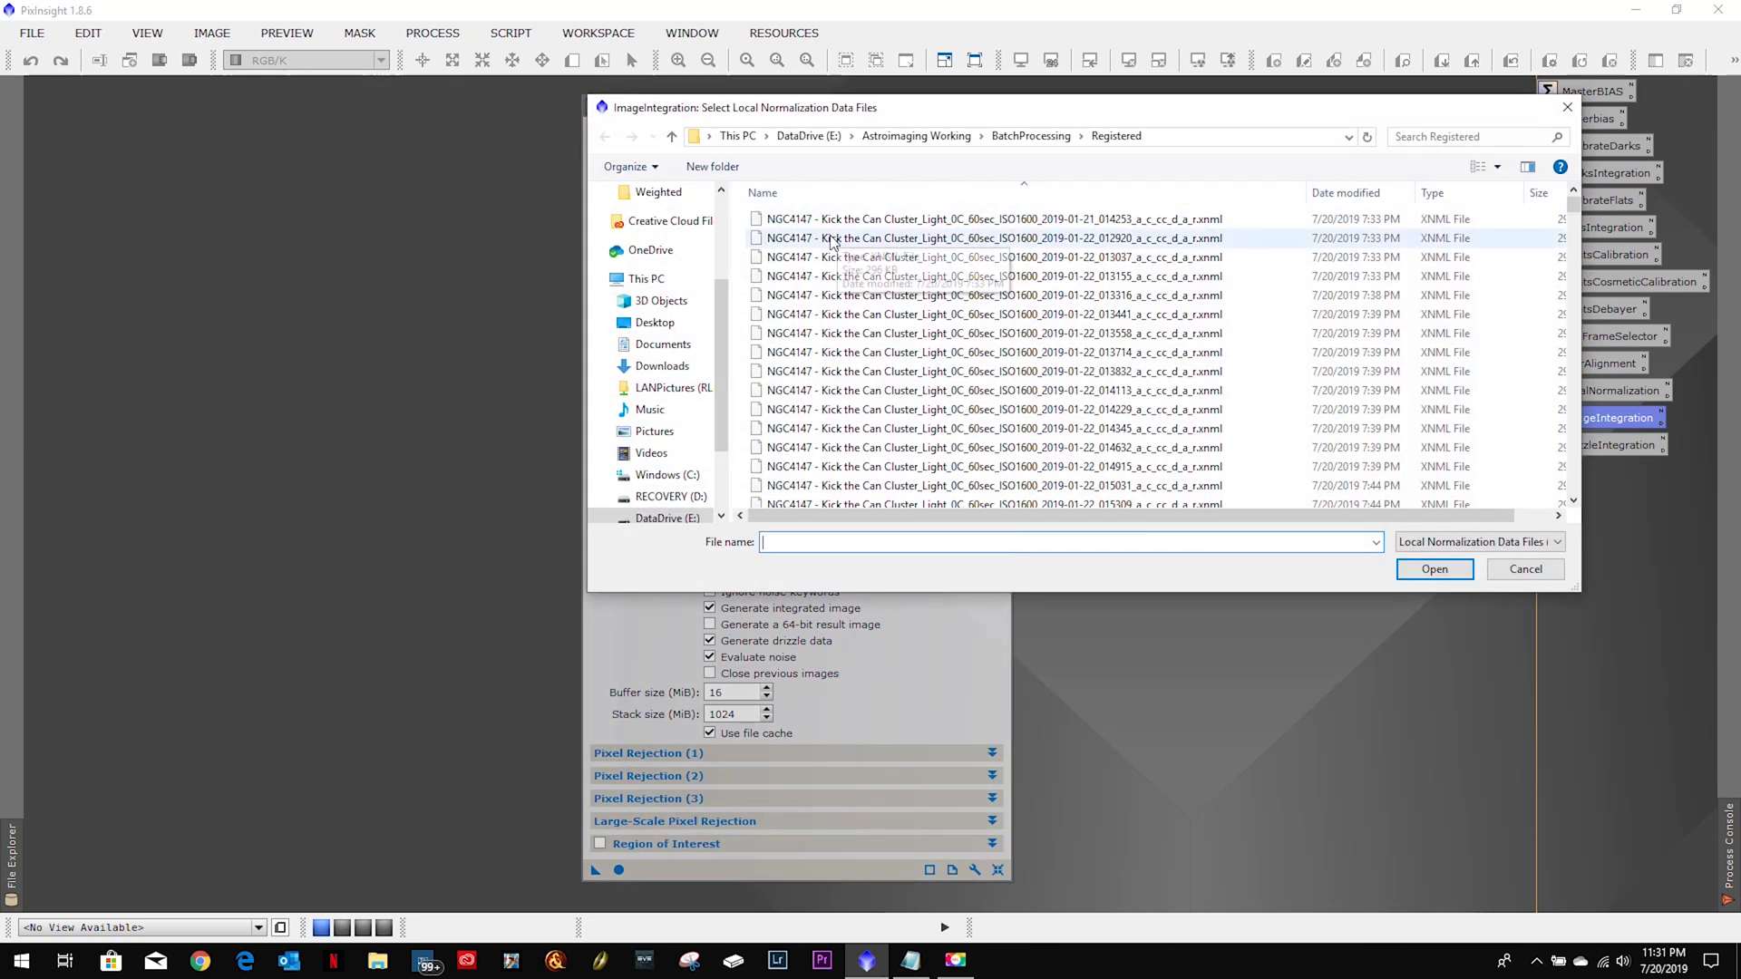
pyautogui.click(832, 222)
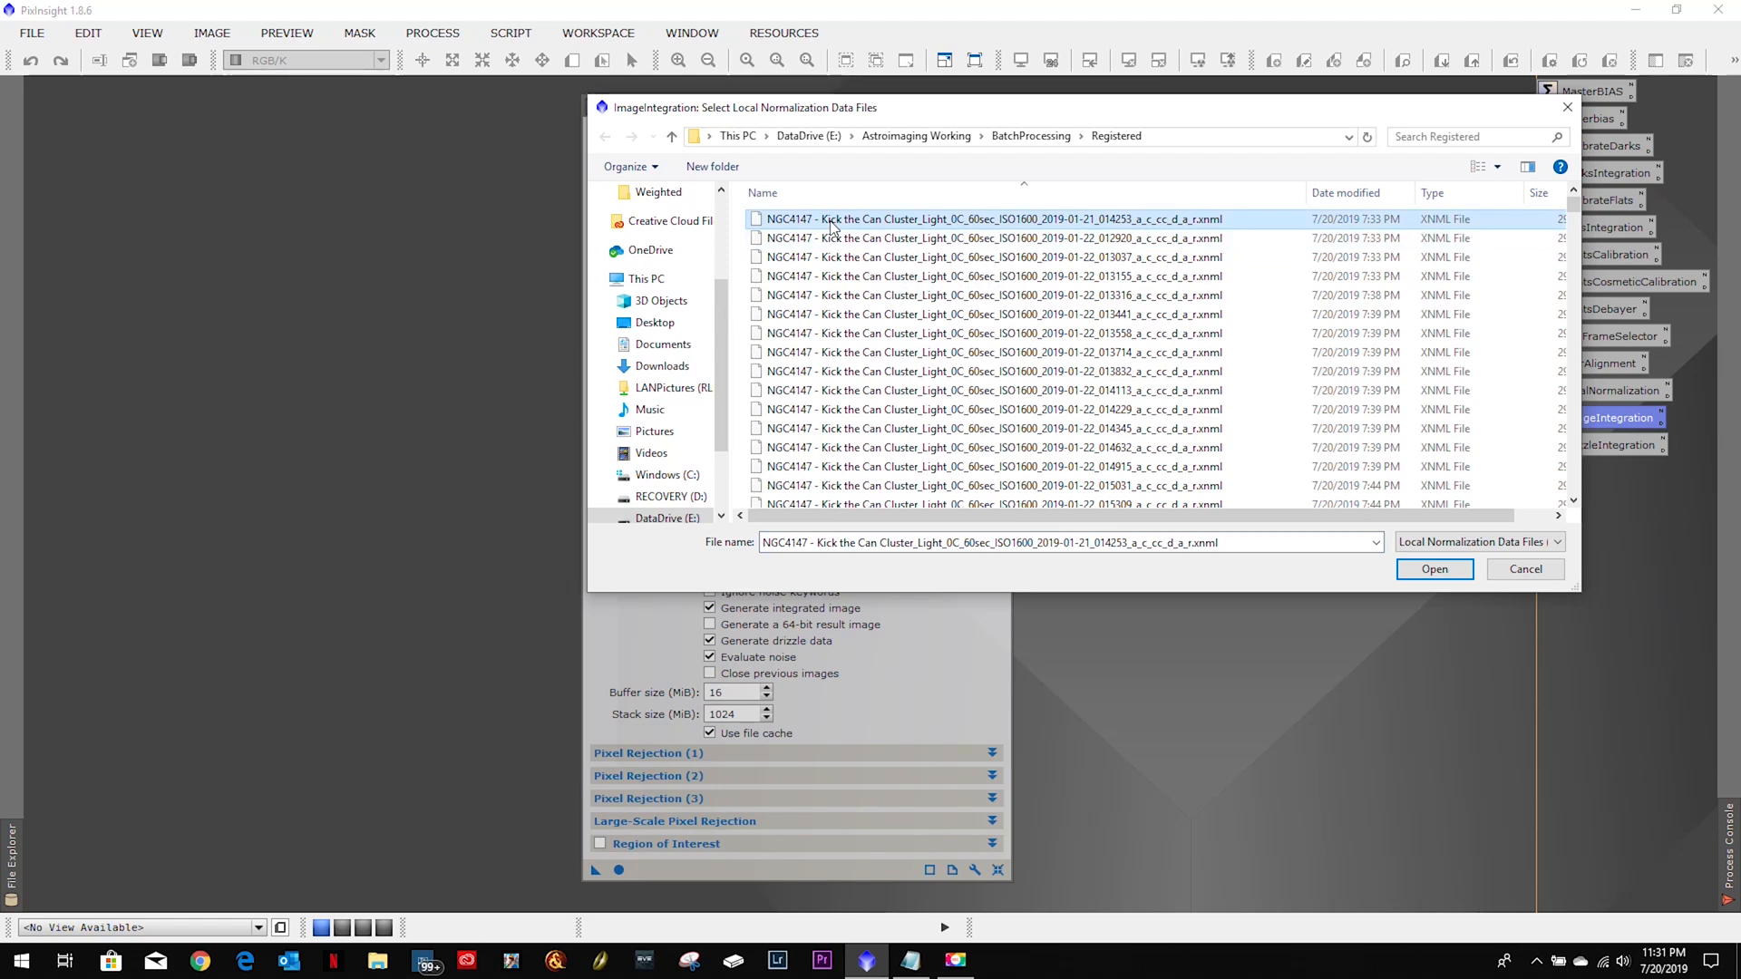
pyautogui.hotkey('ctrl', 'a')
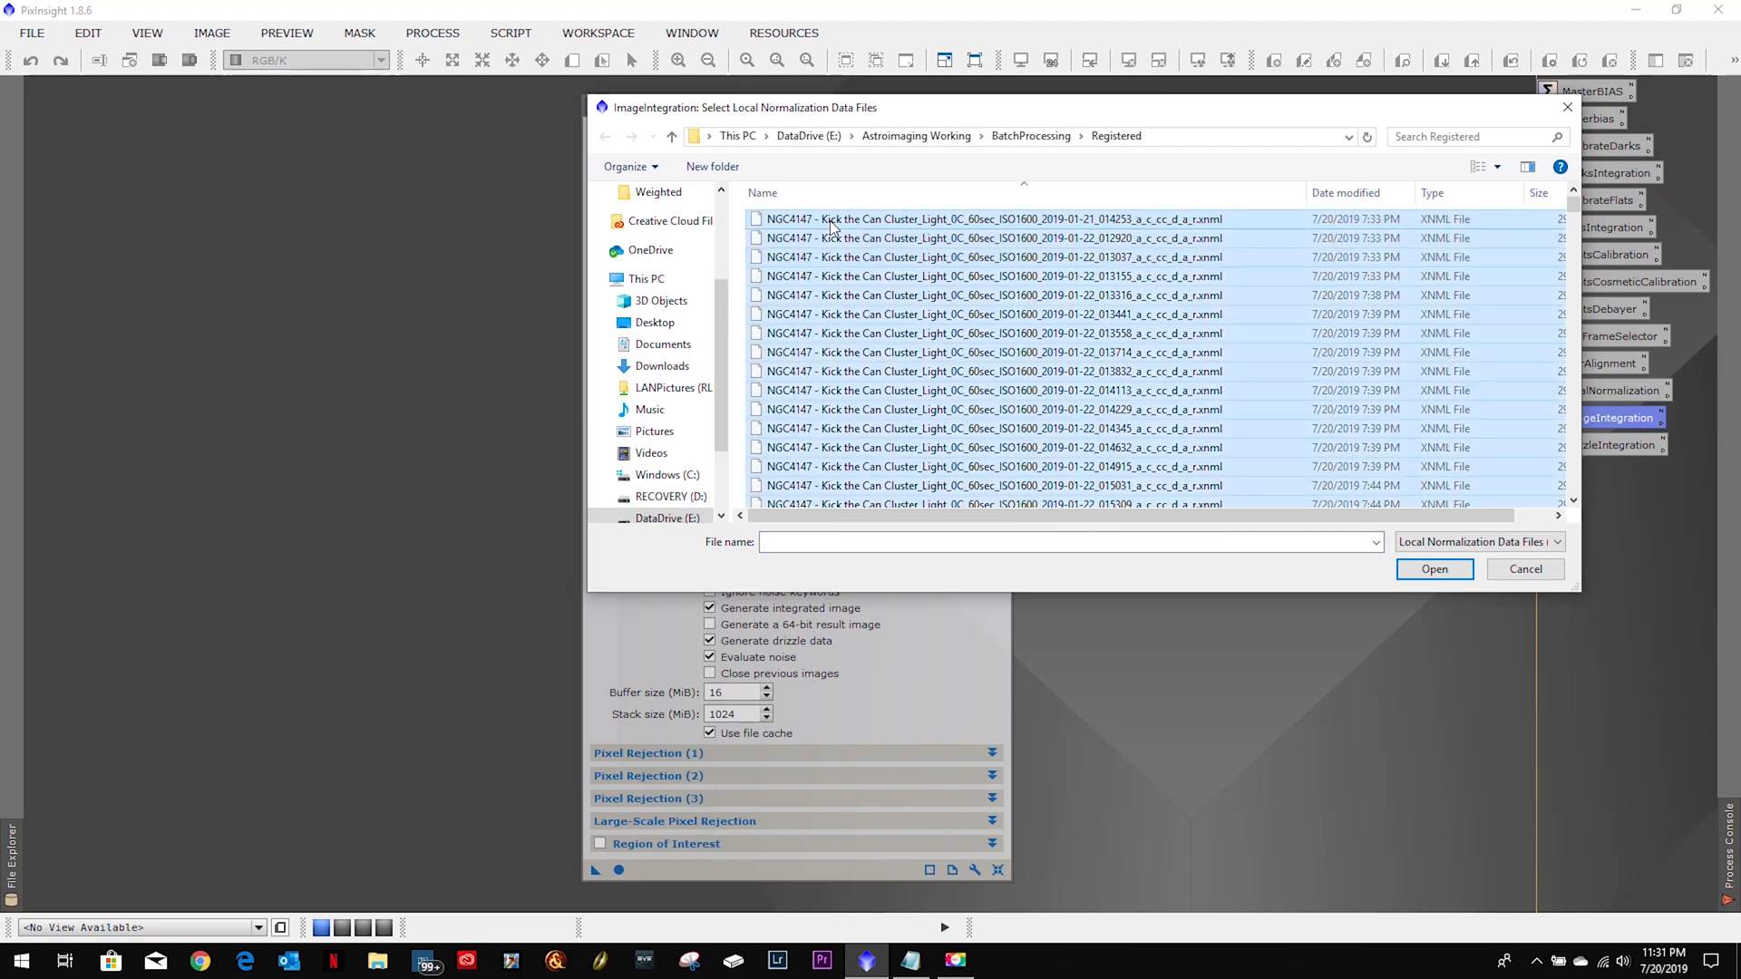
pyautogui.click(1430, 569)
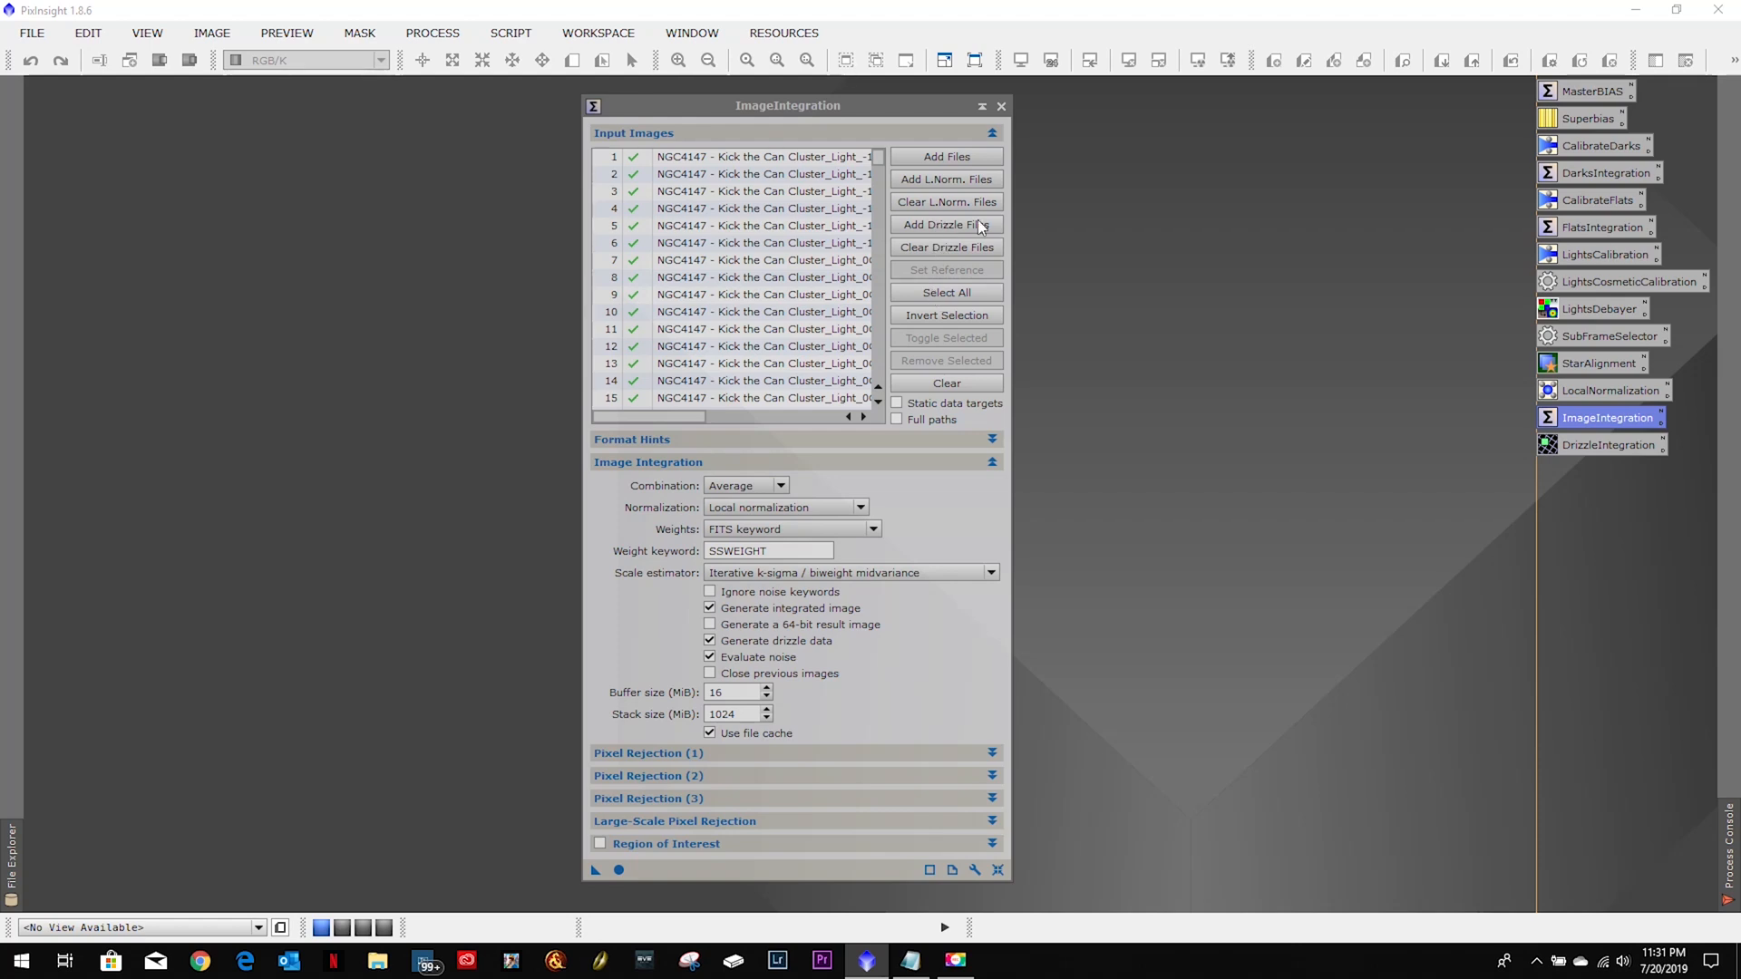
# Assign all .xdrz drizzle data files from the Registered folder to the input images and run ImageIntegration.
pyautogui.click(979, 226)
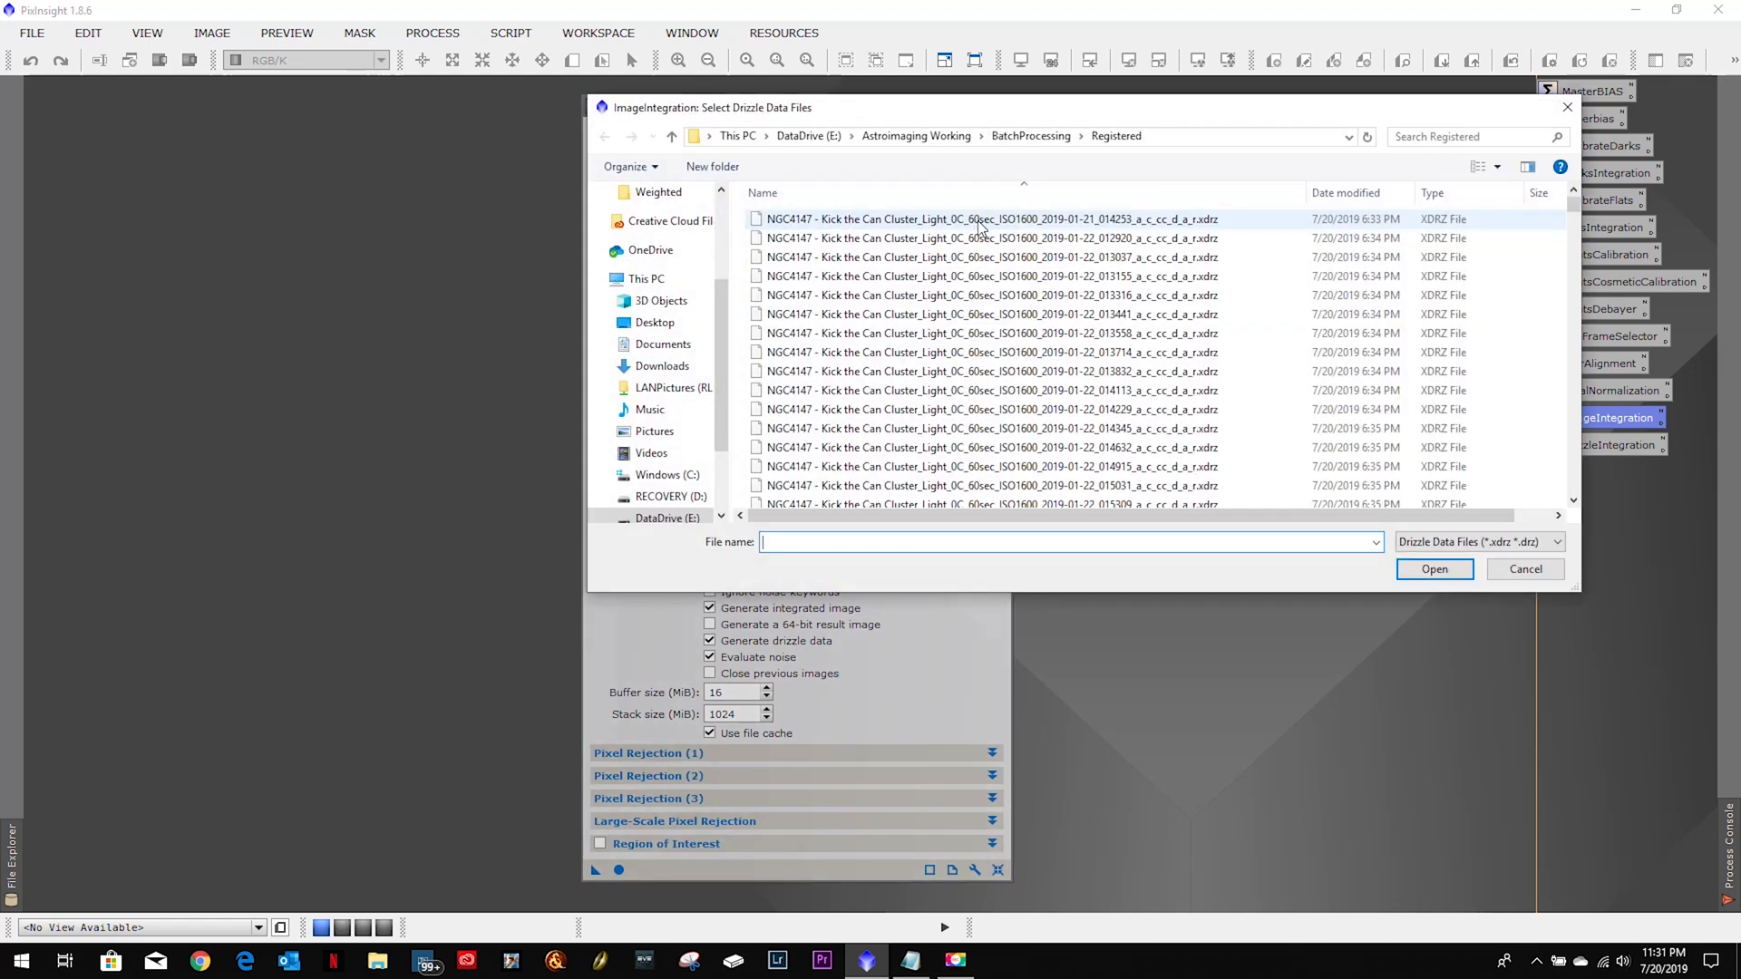
pyautogui.click(972, 226)
pyautogui.hotkey('ctrl', 'a')
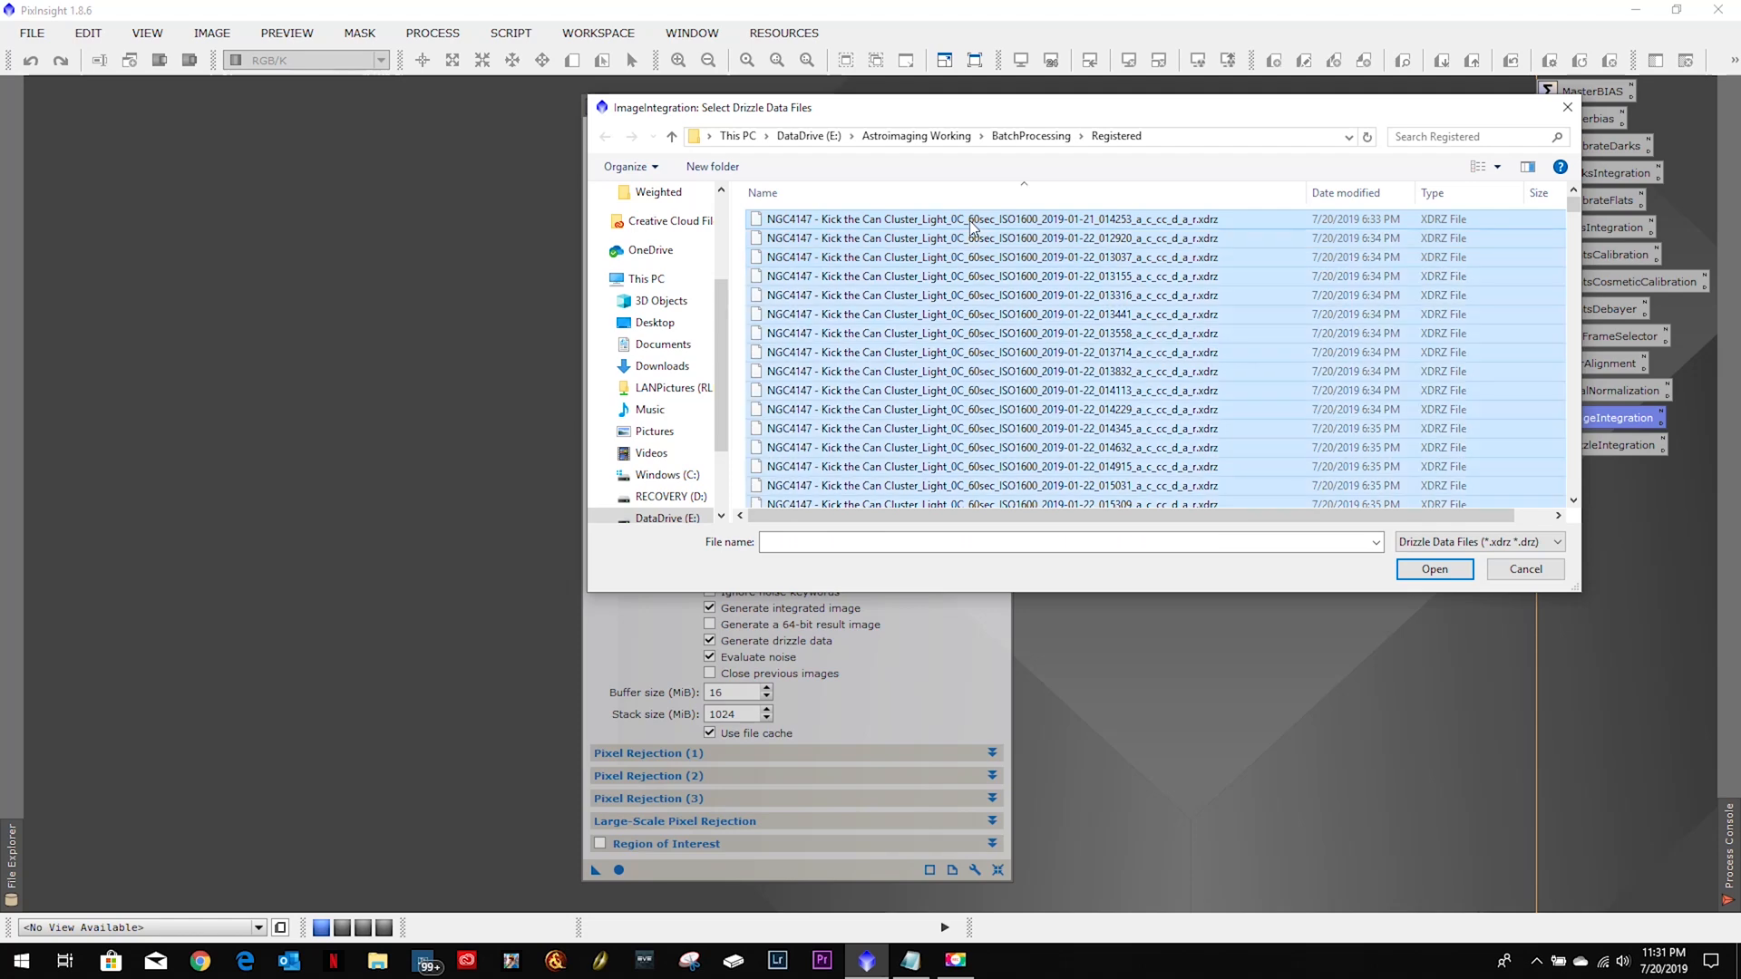
pyautogui.click(1427, 571)
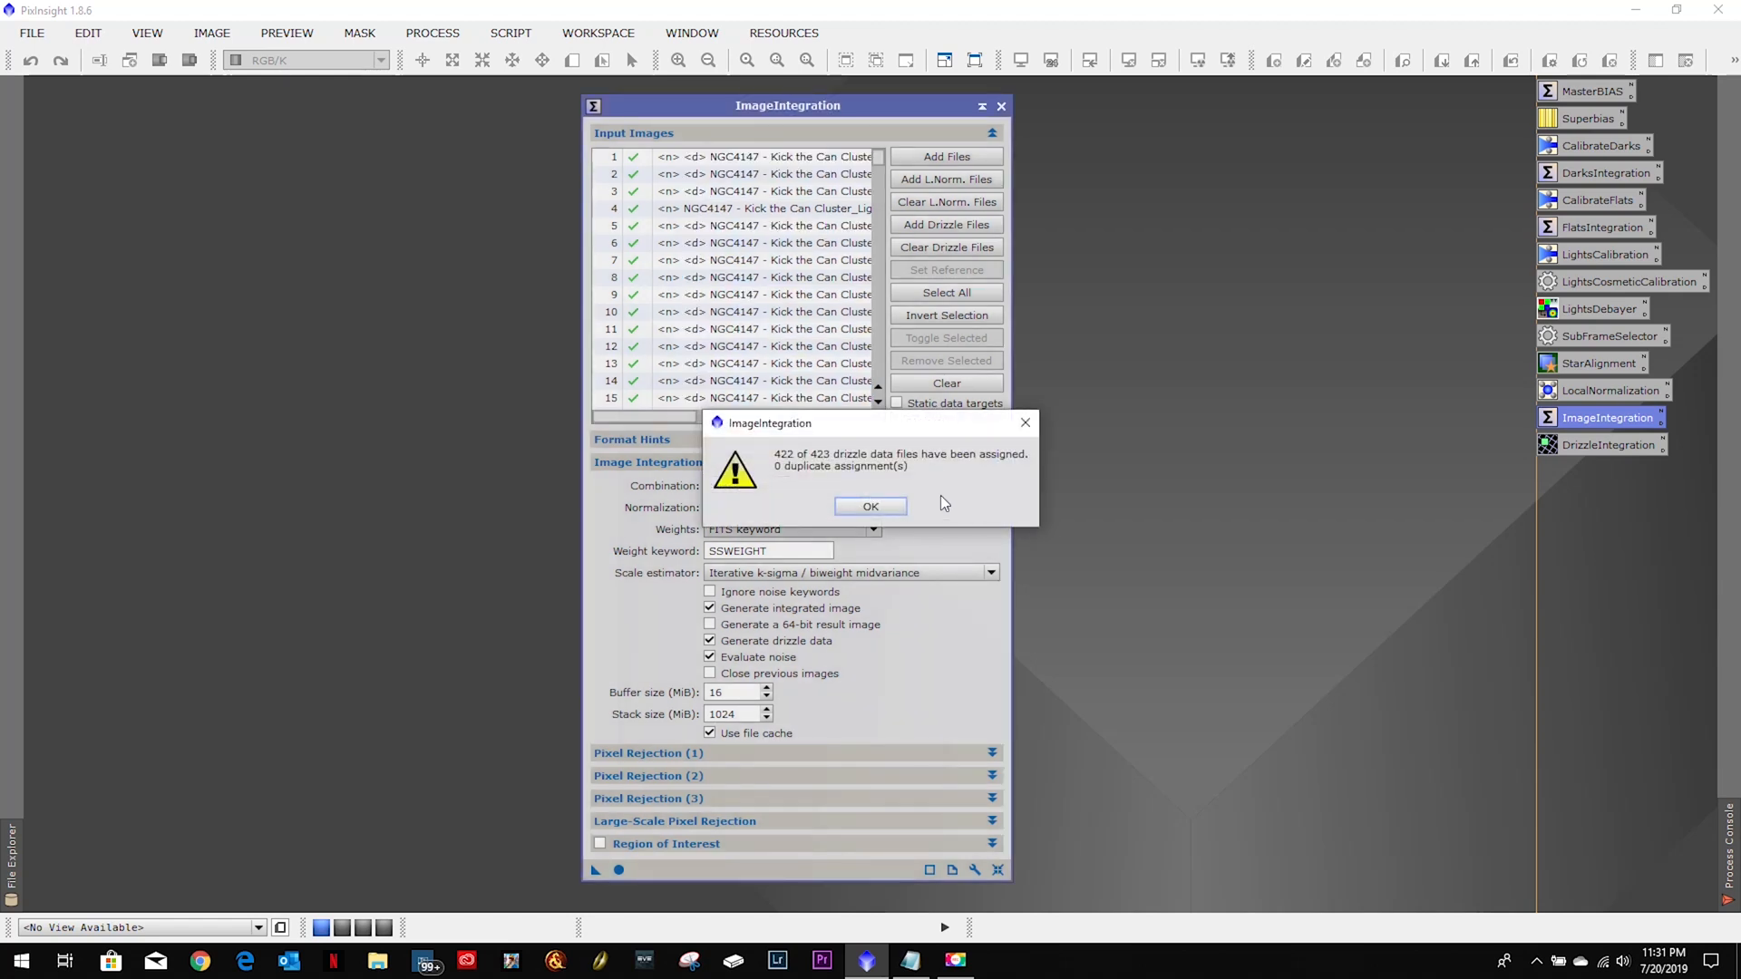
pyautogui.click(871, 508)
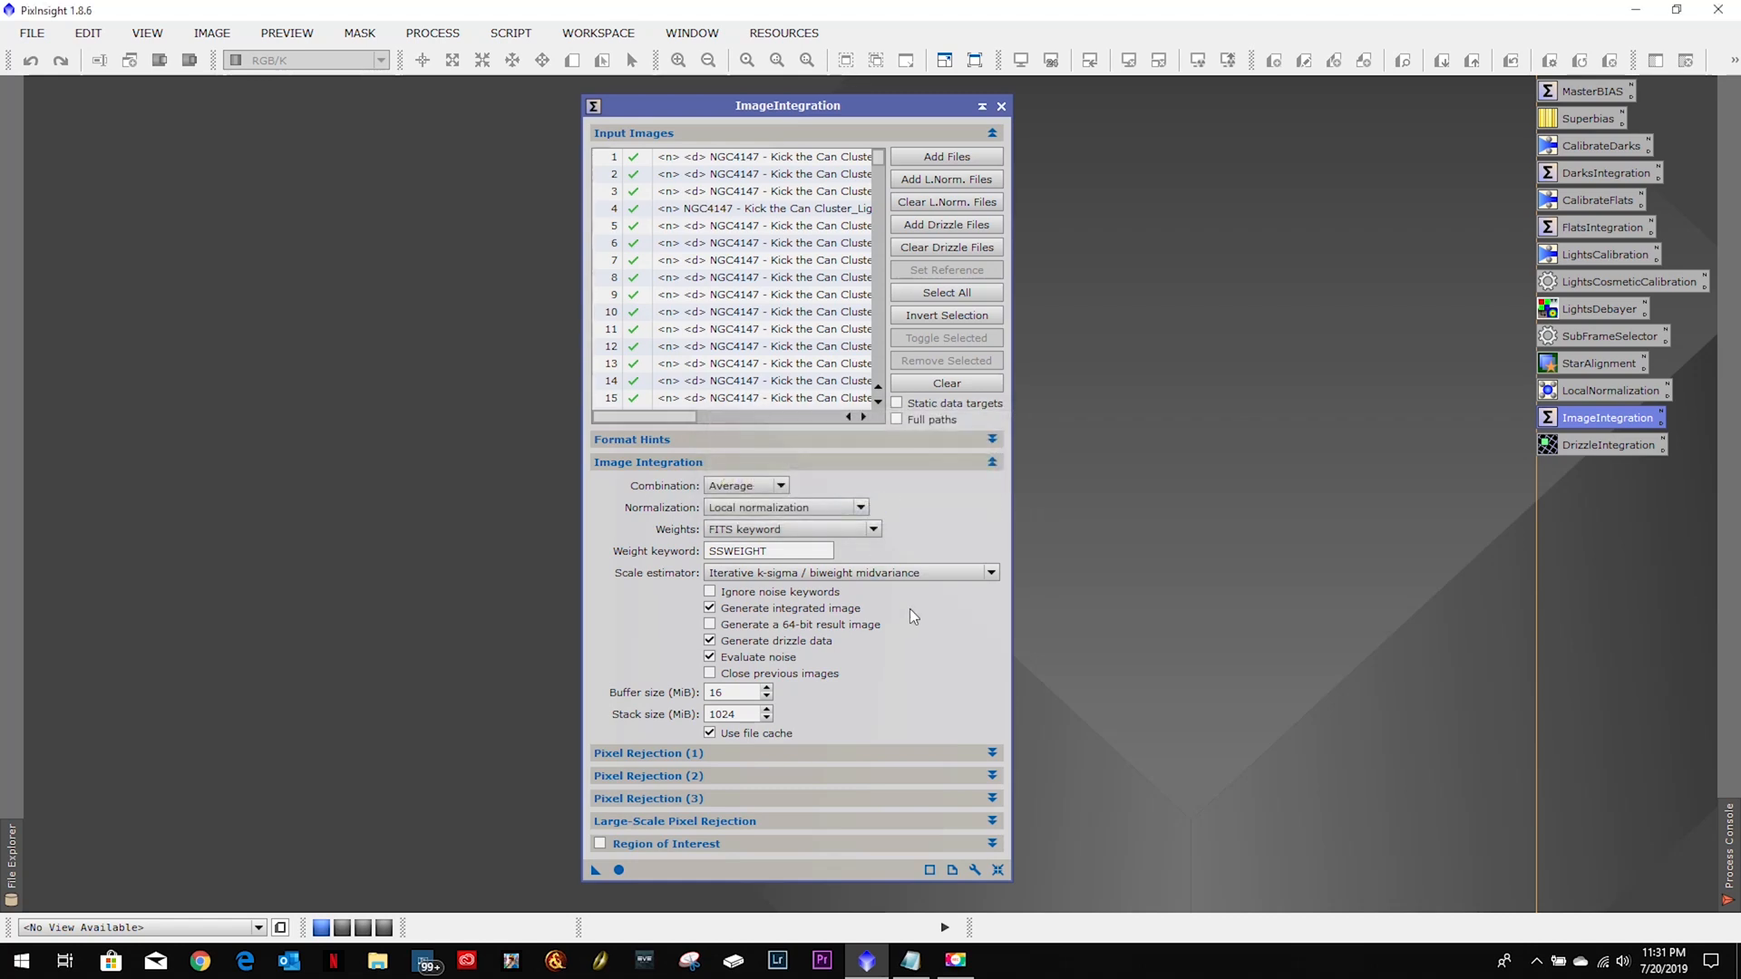
pyautogui.click(619, 870)
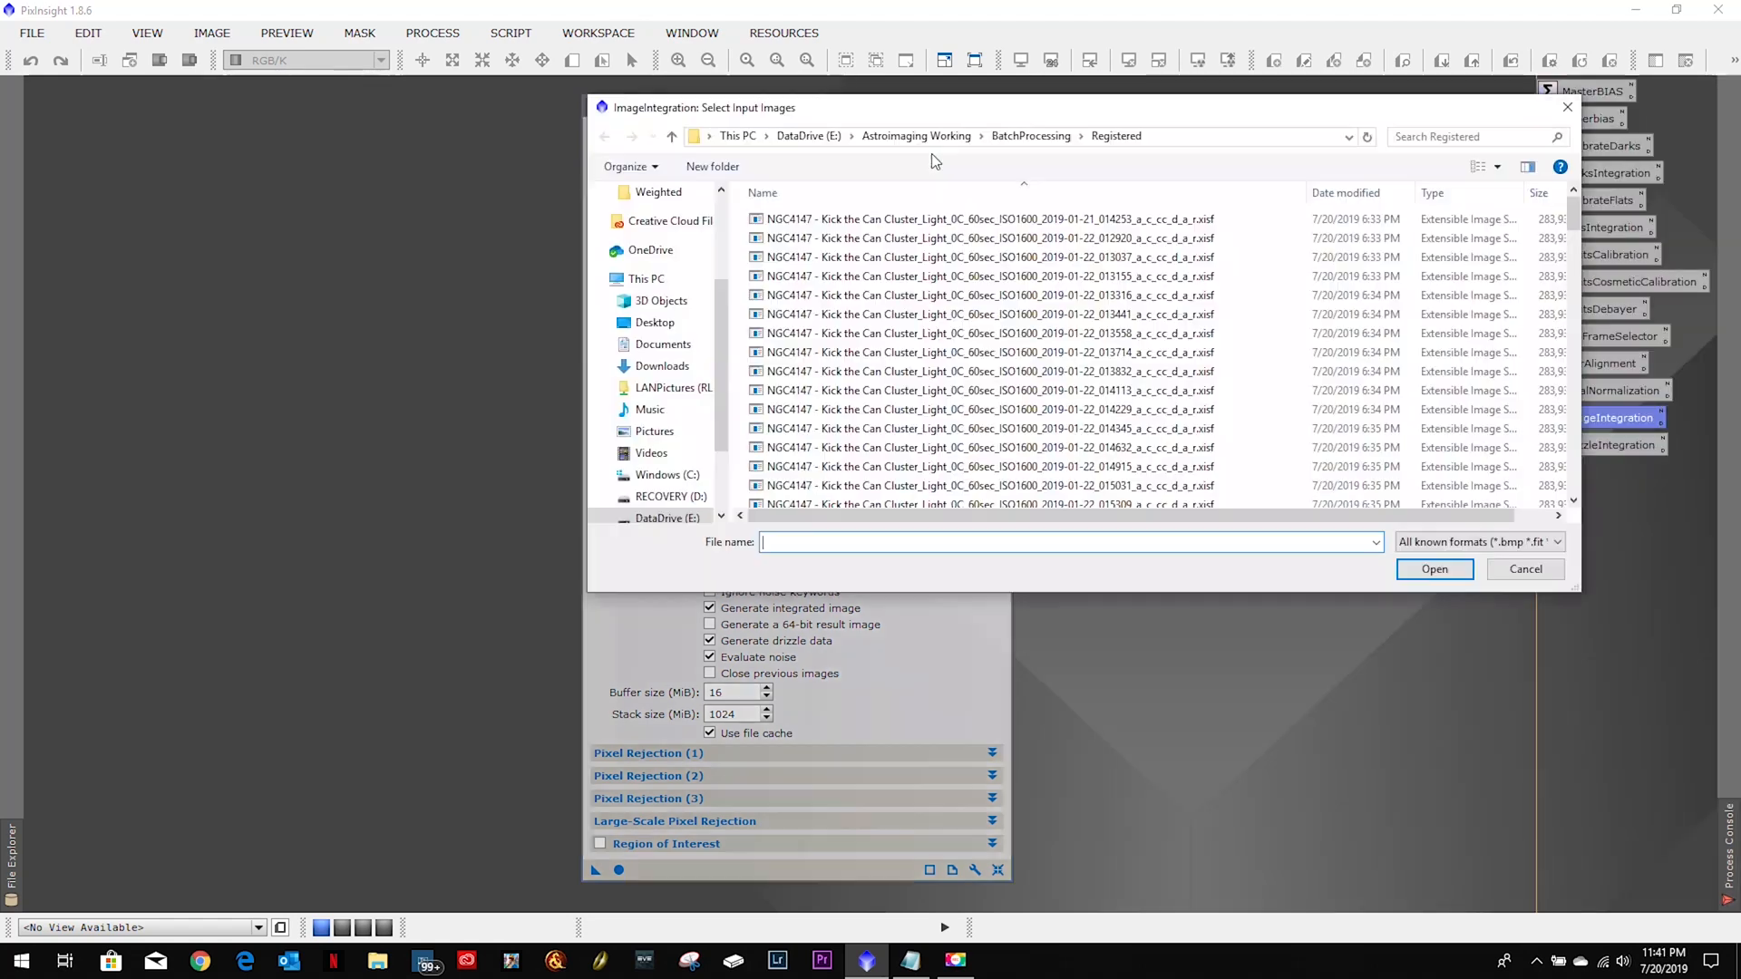
# Load all NGC4147 frames from the Registered folder into ImageIntegration again, together with their local normalization and drizzle data files.
pyautogui.hotkey('ctrl', 'a')
pyautogui.press('Return')
pyautogui.hotkey('ctrl', 'a')
pyautogui.press('Return')
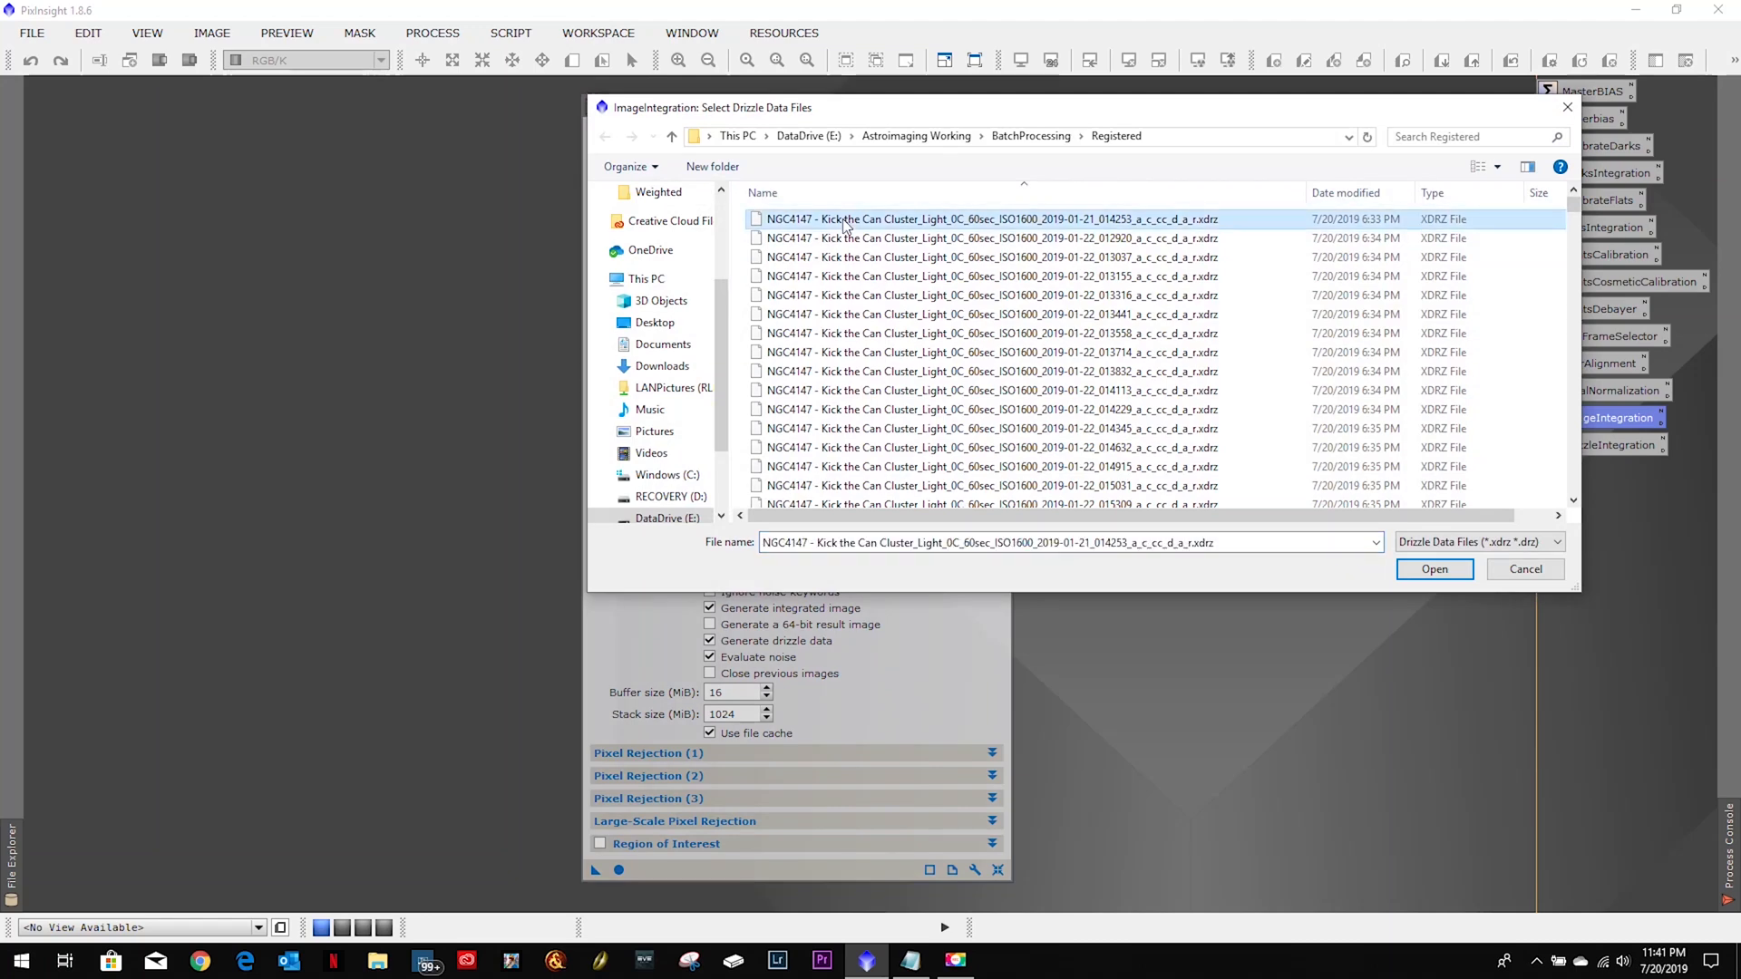
pyautogui.hotkey('ctrl', 'a')
pyautogui.press('Return')
pyautogui.press('Return')
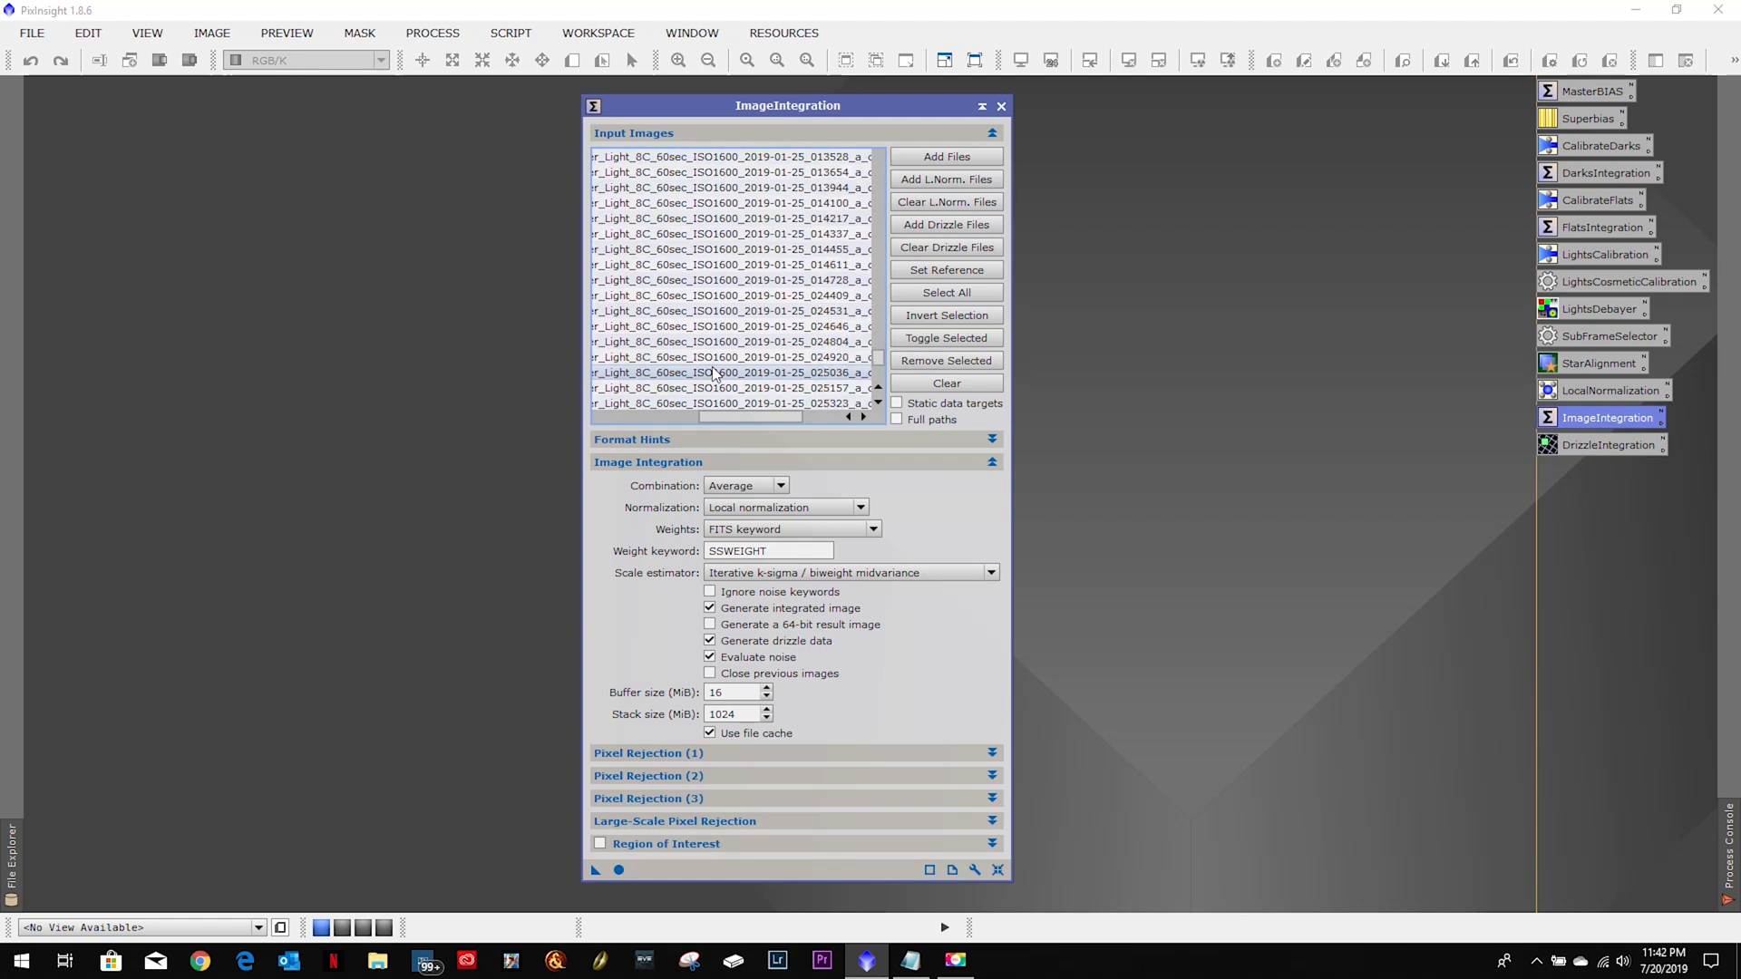
# Set the 8C frame 2019-01-25_025036 as the integration reference, run ImageIntegration globally, and close its window.
pyautogui.click(848, 416)
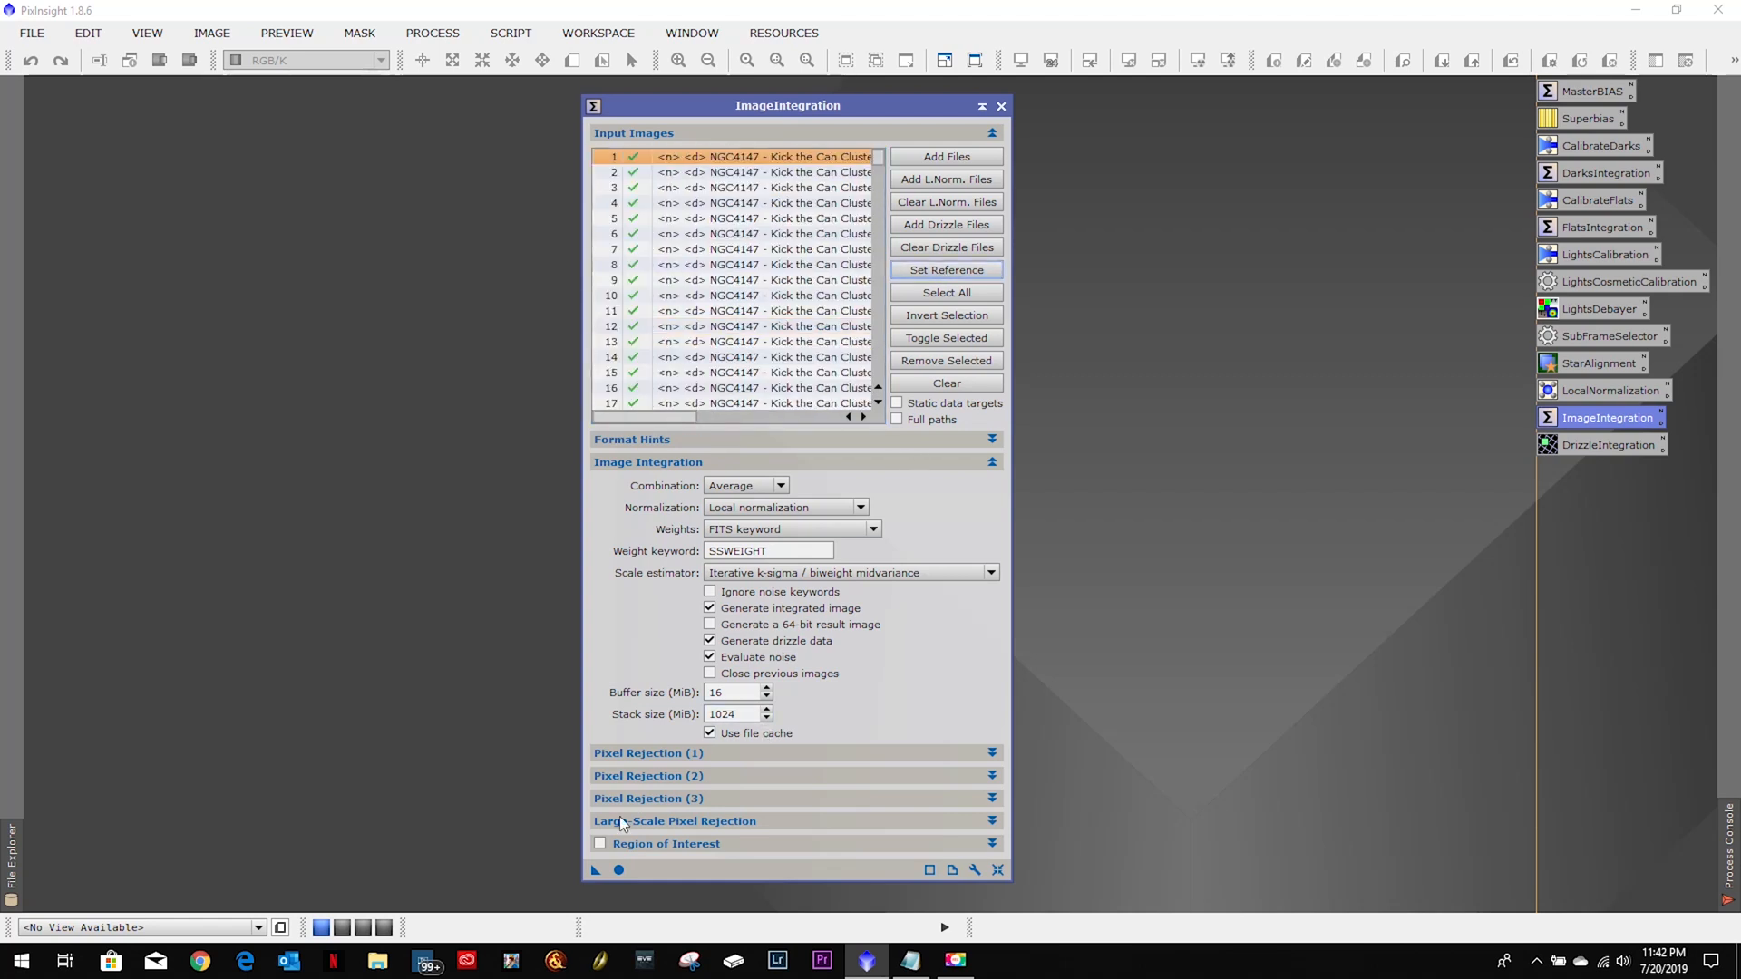
pyautogui.click(619, 870)
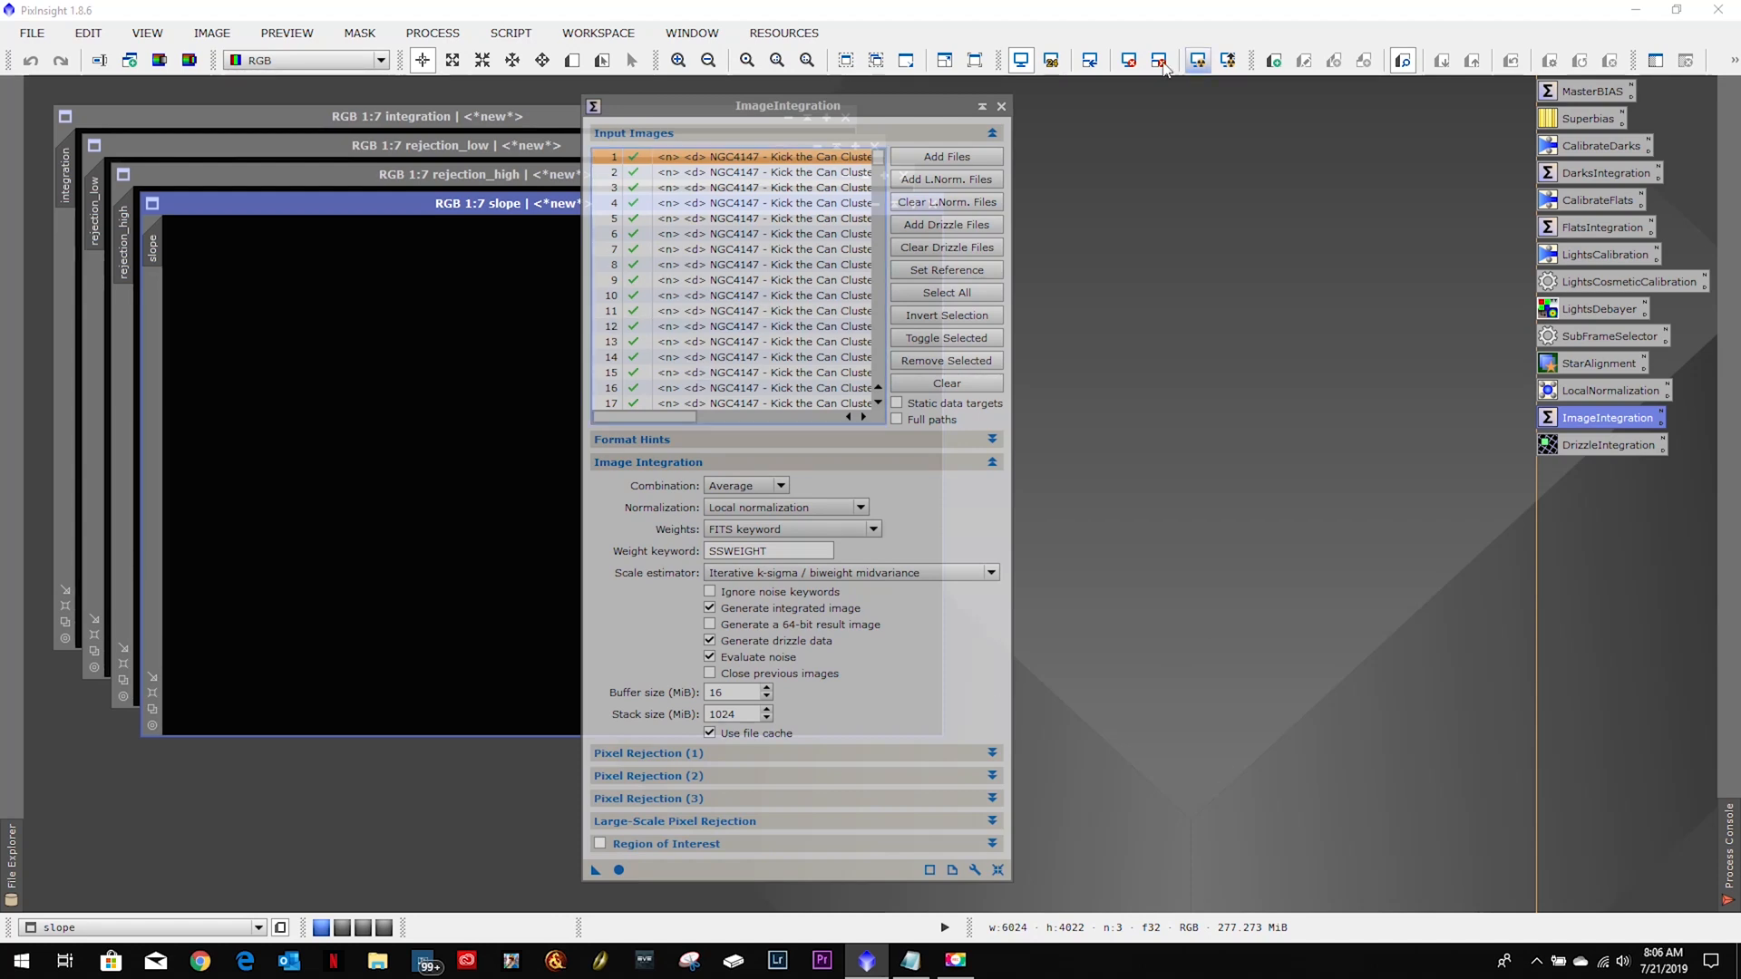
pyautogui.click(1001, 107)
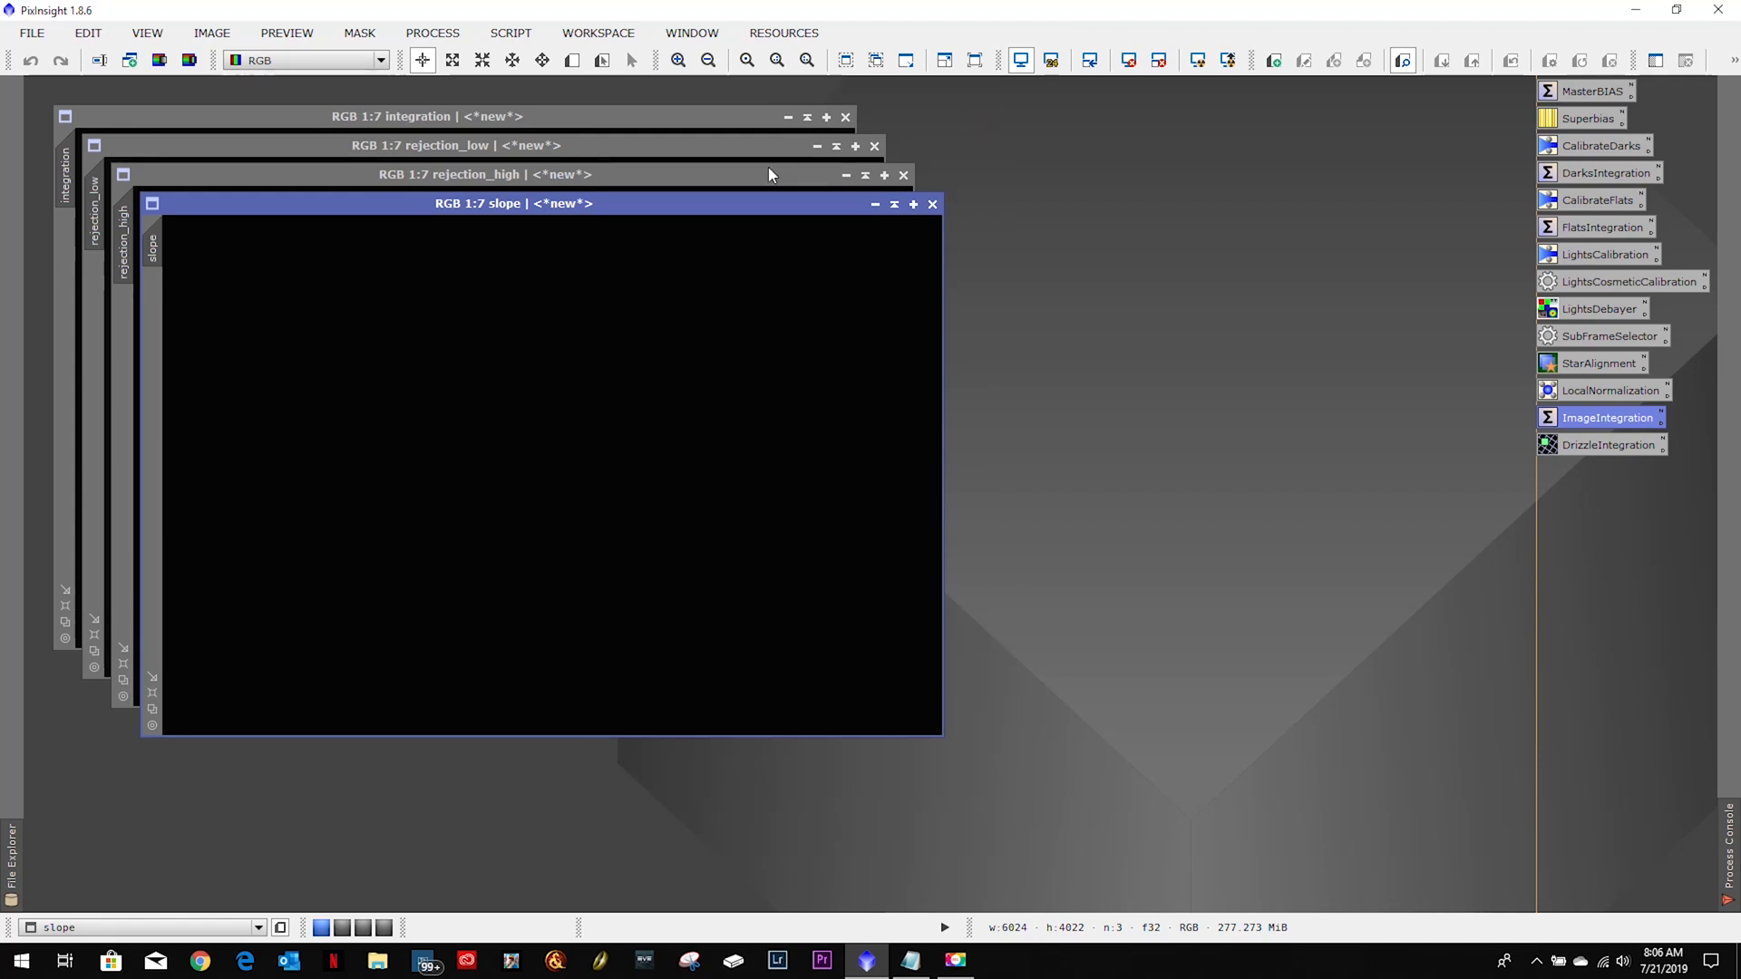
# Preview the integration image with an automatic screen stretch, examine the cluster and stars up close, and reset the stretch.
pyautogui.click(594, 123)
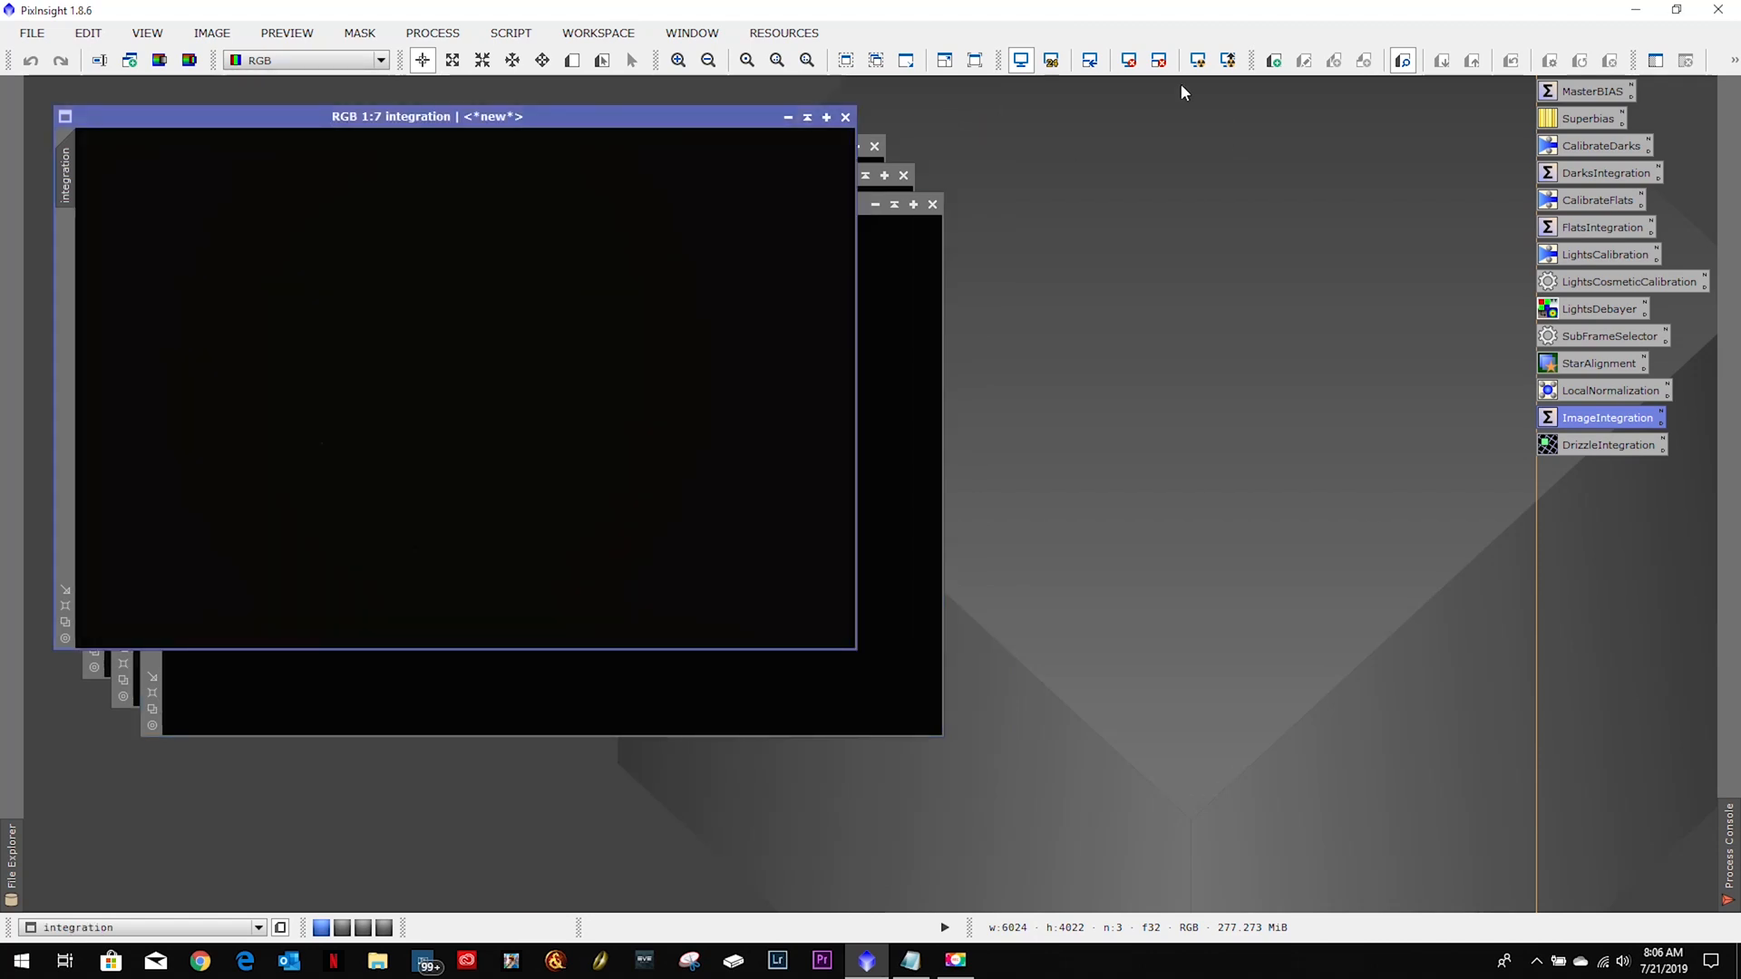
pyautogui.click(1197, 60)
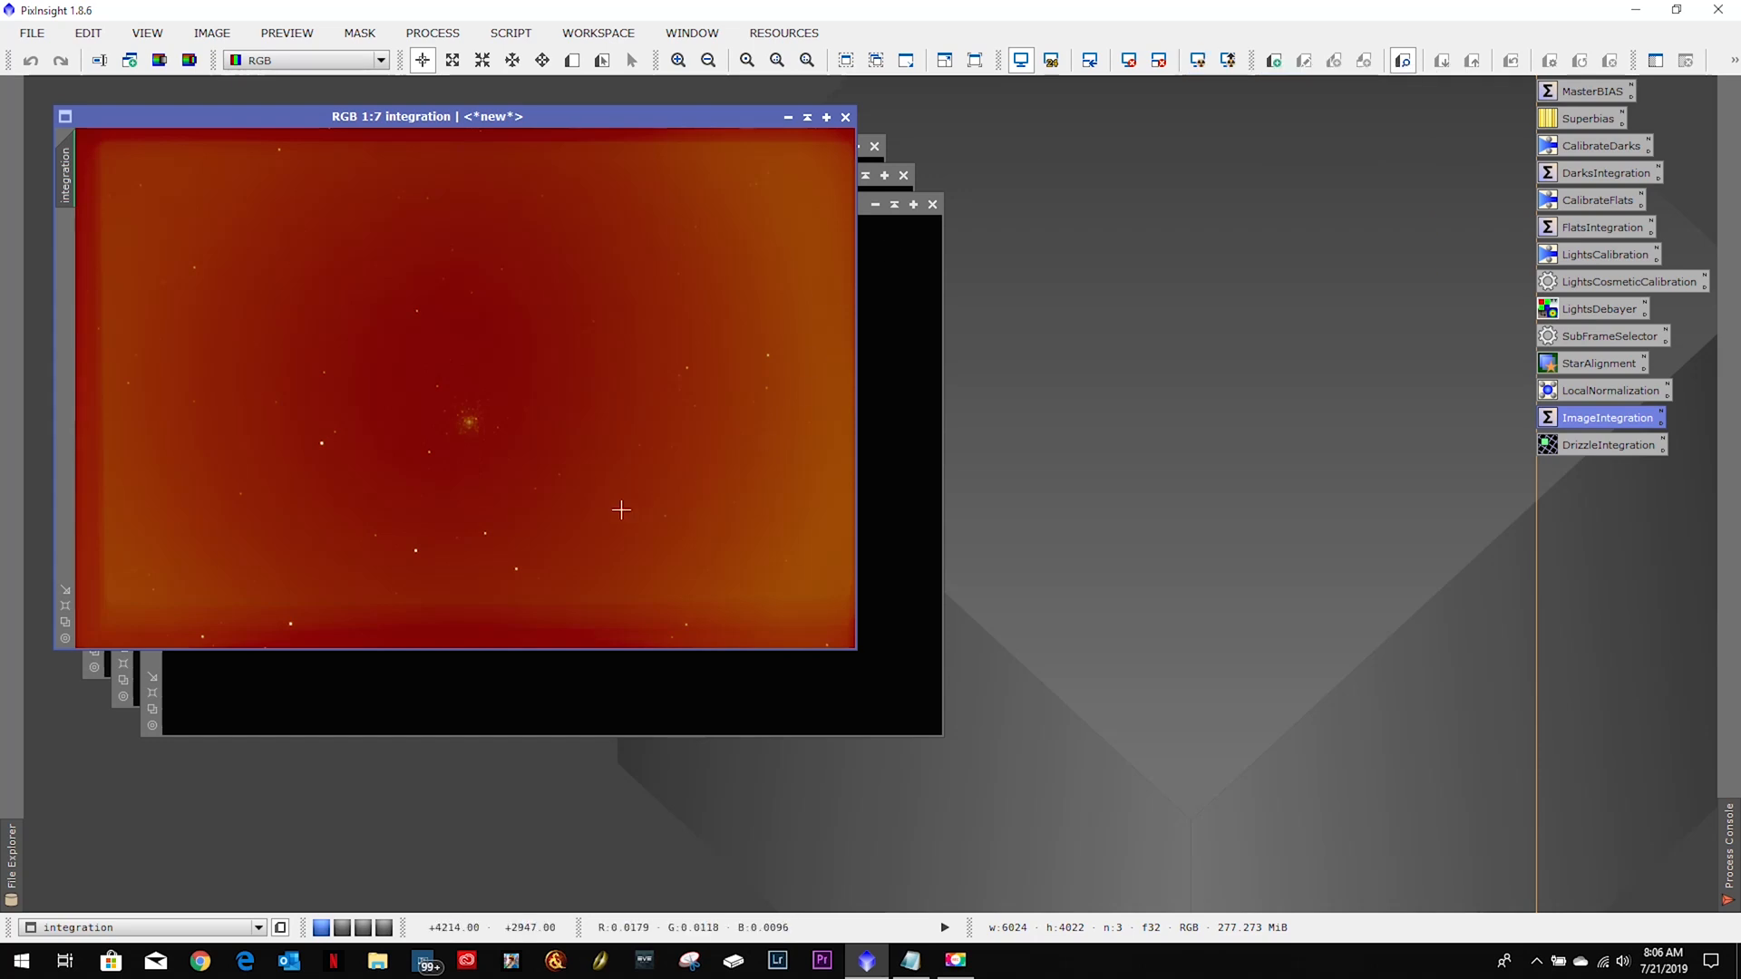
pyautogui.scroll(-5, 375, 481)
pyautogui.scroll(10, 374, 481)
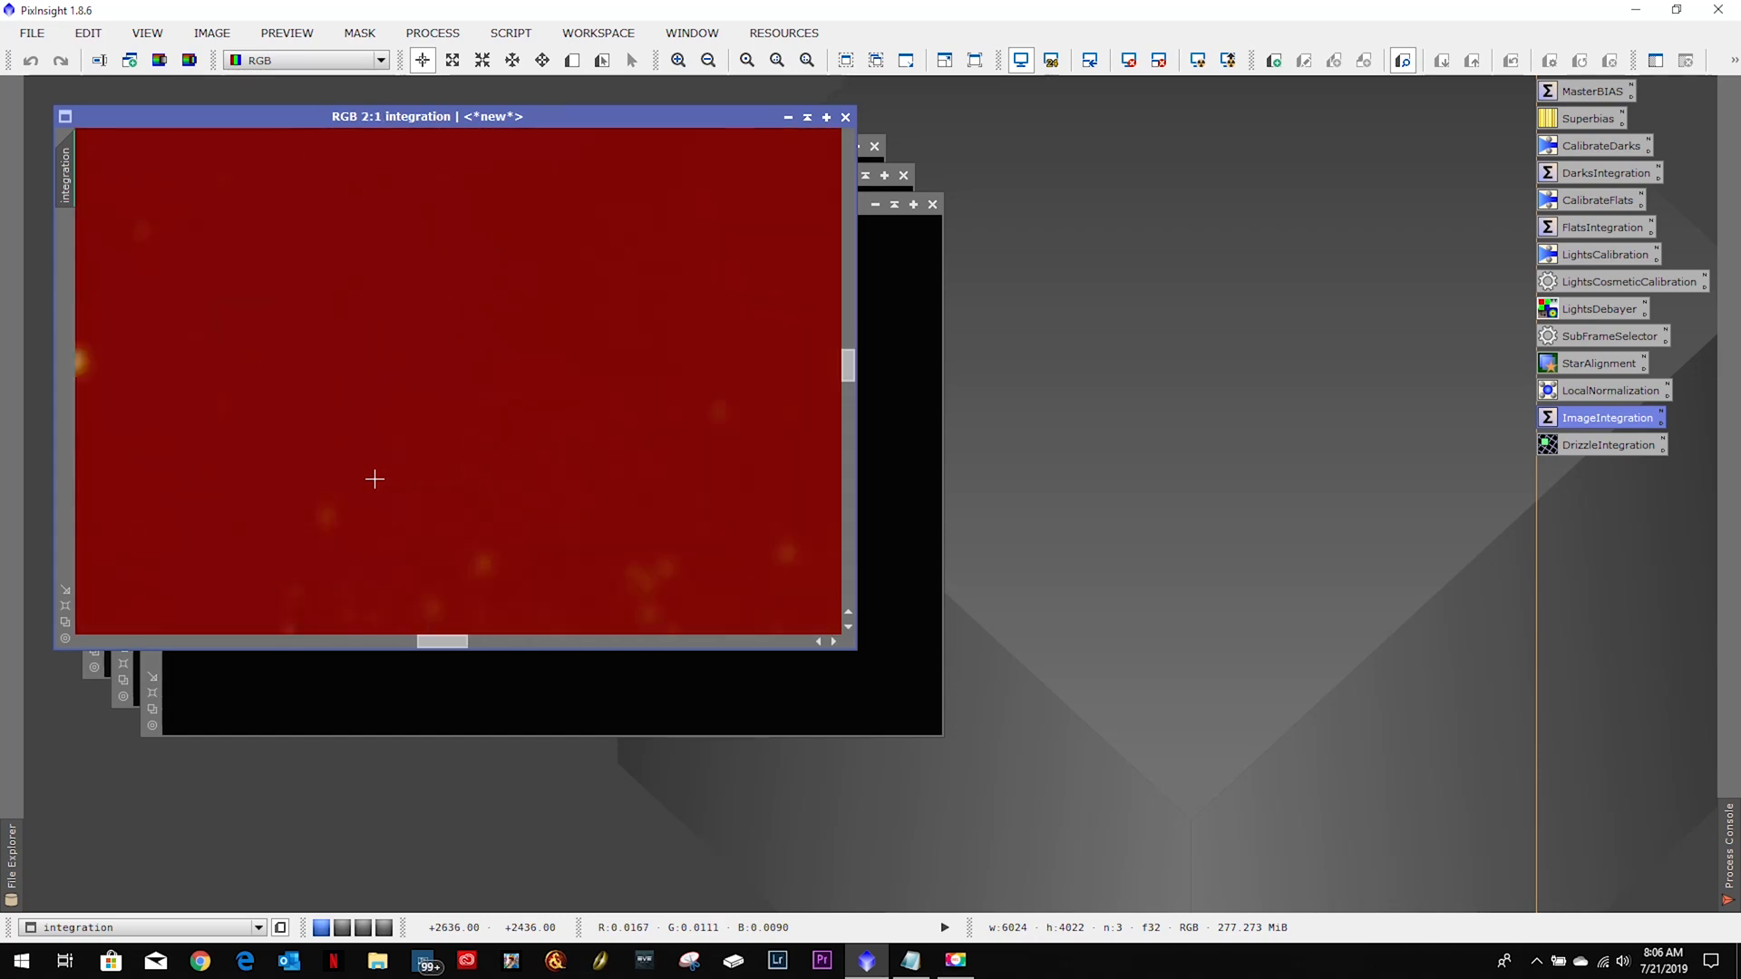
pyautogui.scroll(-6, 375, 479)
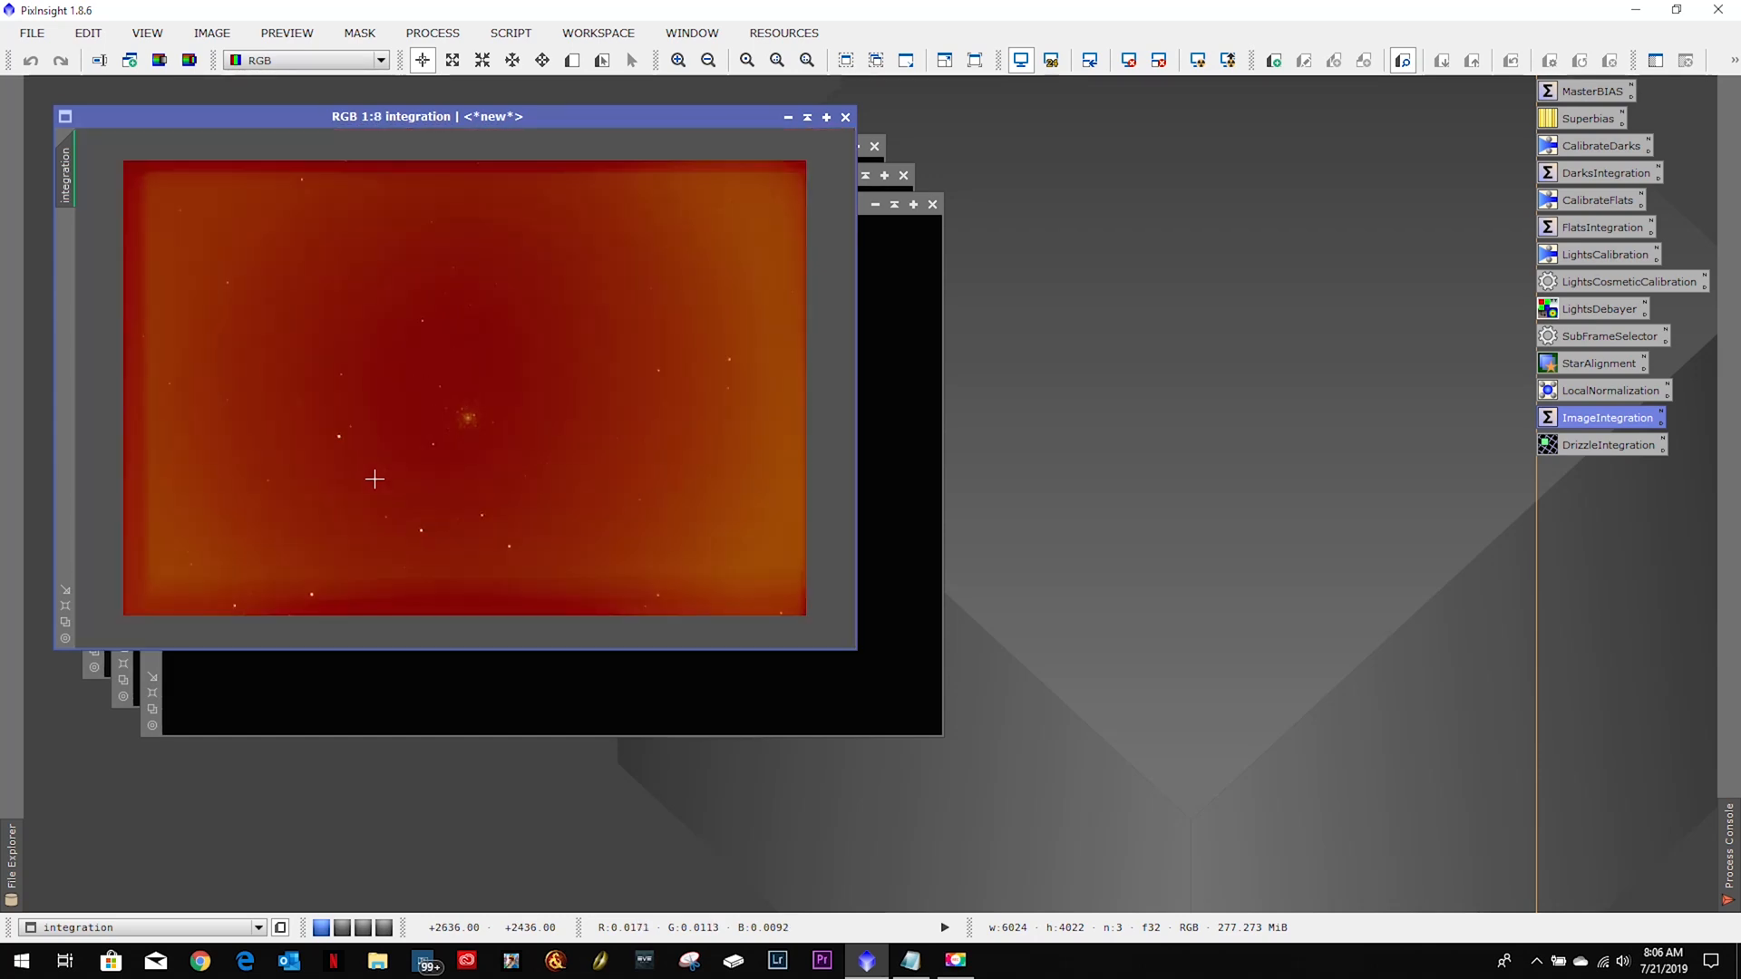
pyautogui.scroll(1, 374, 479)
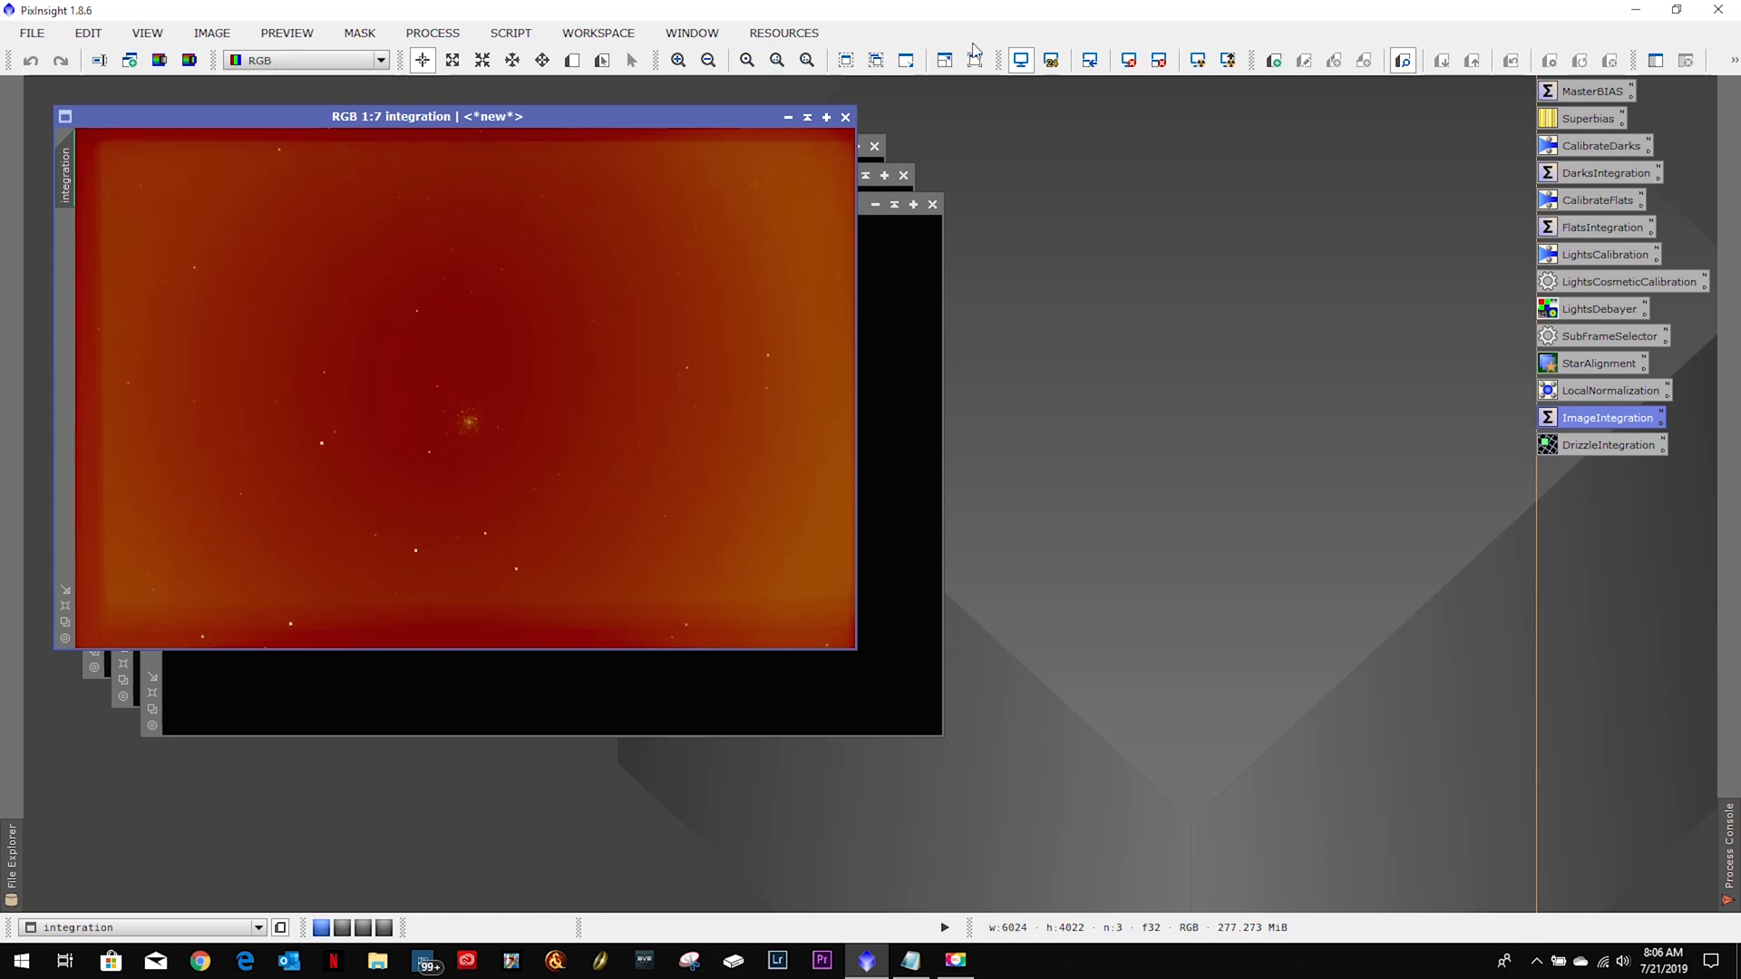
pyautogui.click(1129, 60)
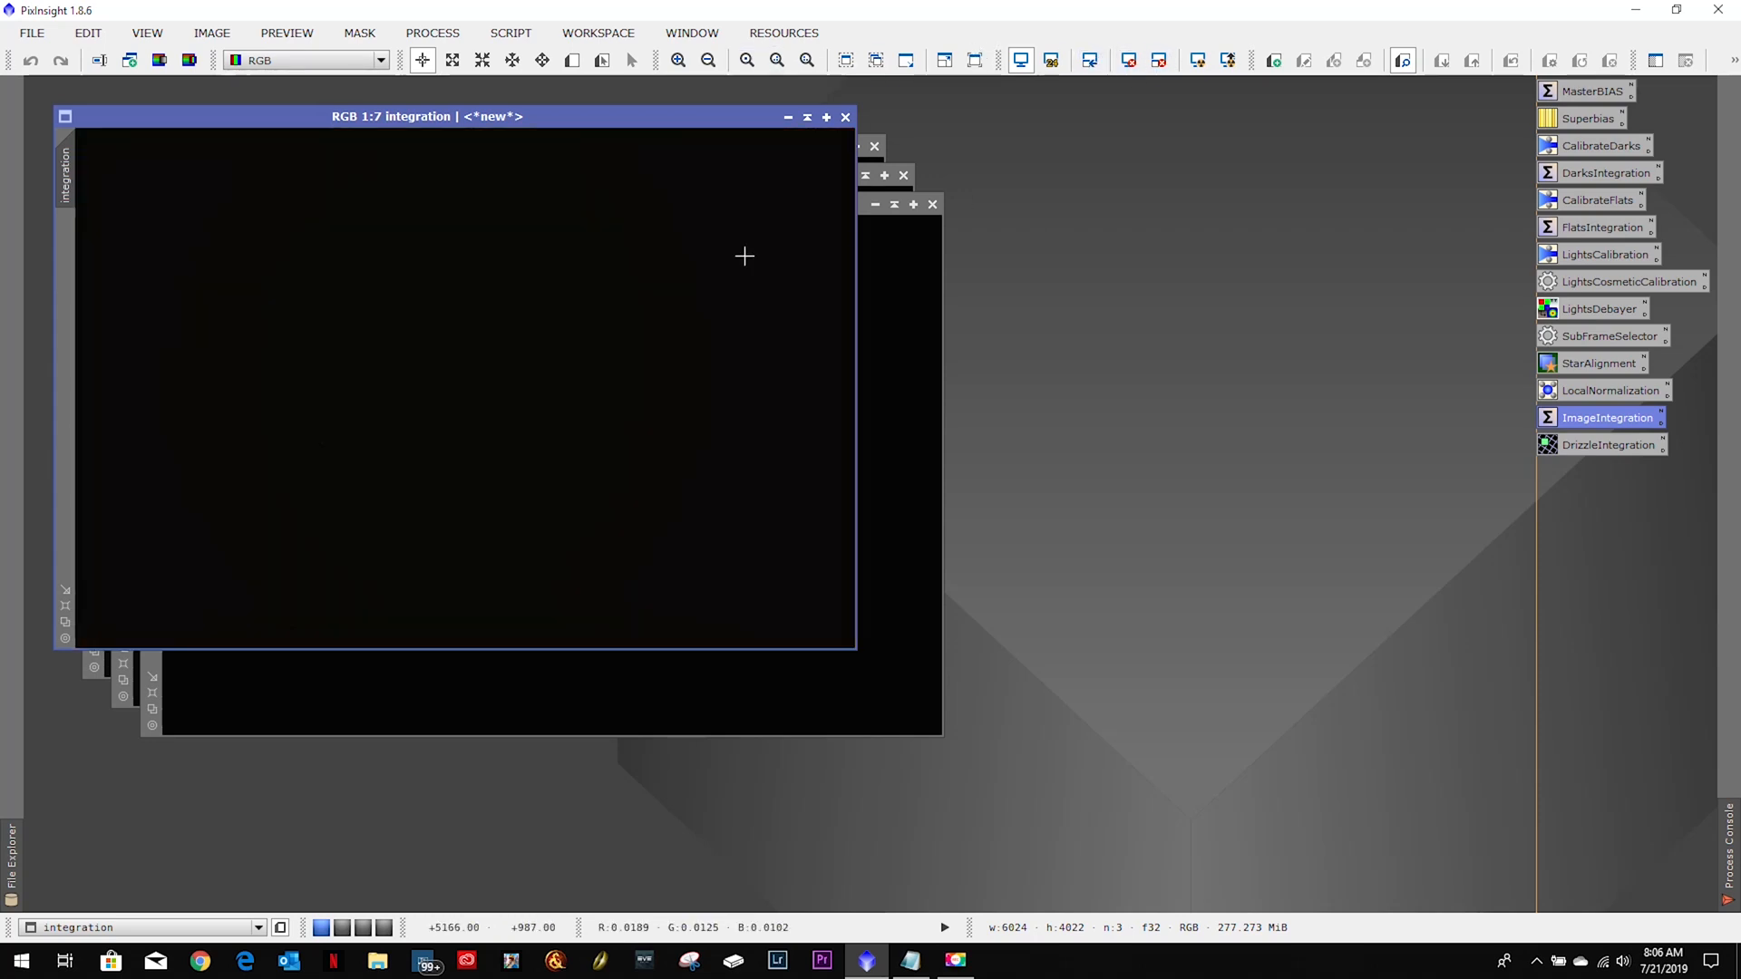
# Start saving the integration image to the Z: backup drive, in AstroImaging/Targets/With FR/8 Hours Completed/PreProcessing/NGC4147 - Kick the Can Cluster - Needs Processed.
pyautogui.click(32, 32)
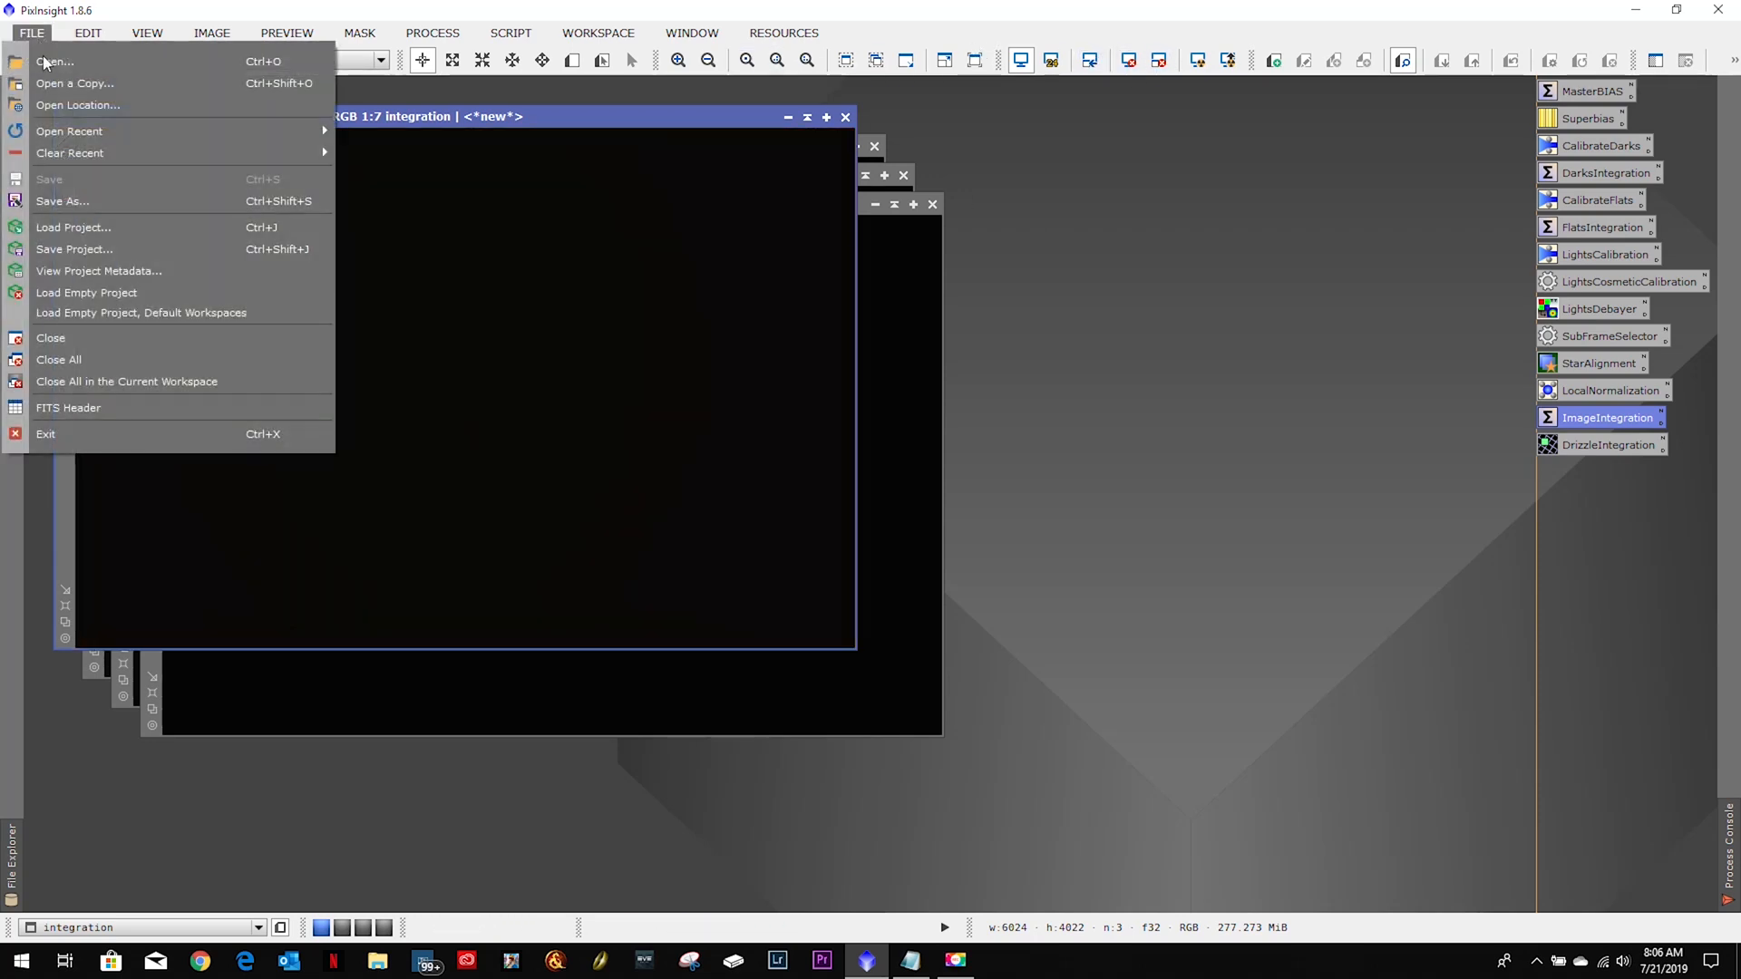
pyautogui.click(55, 205)
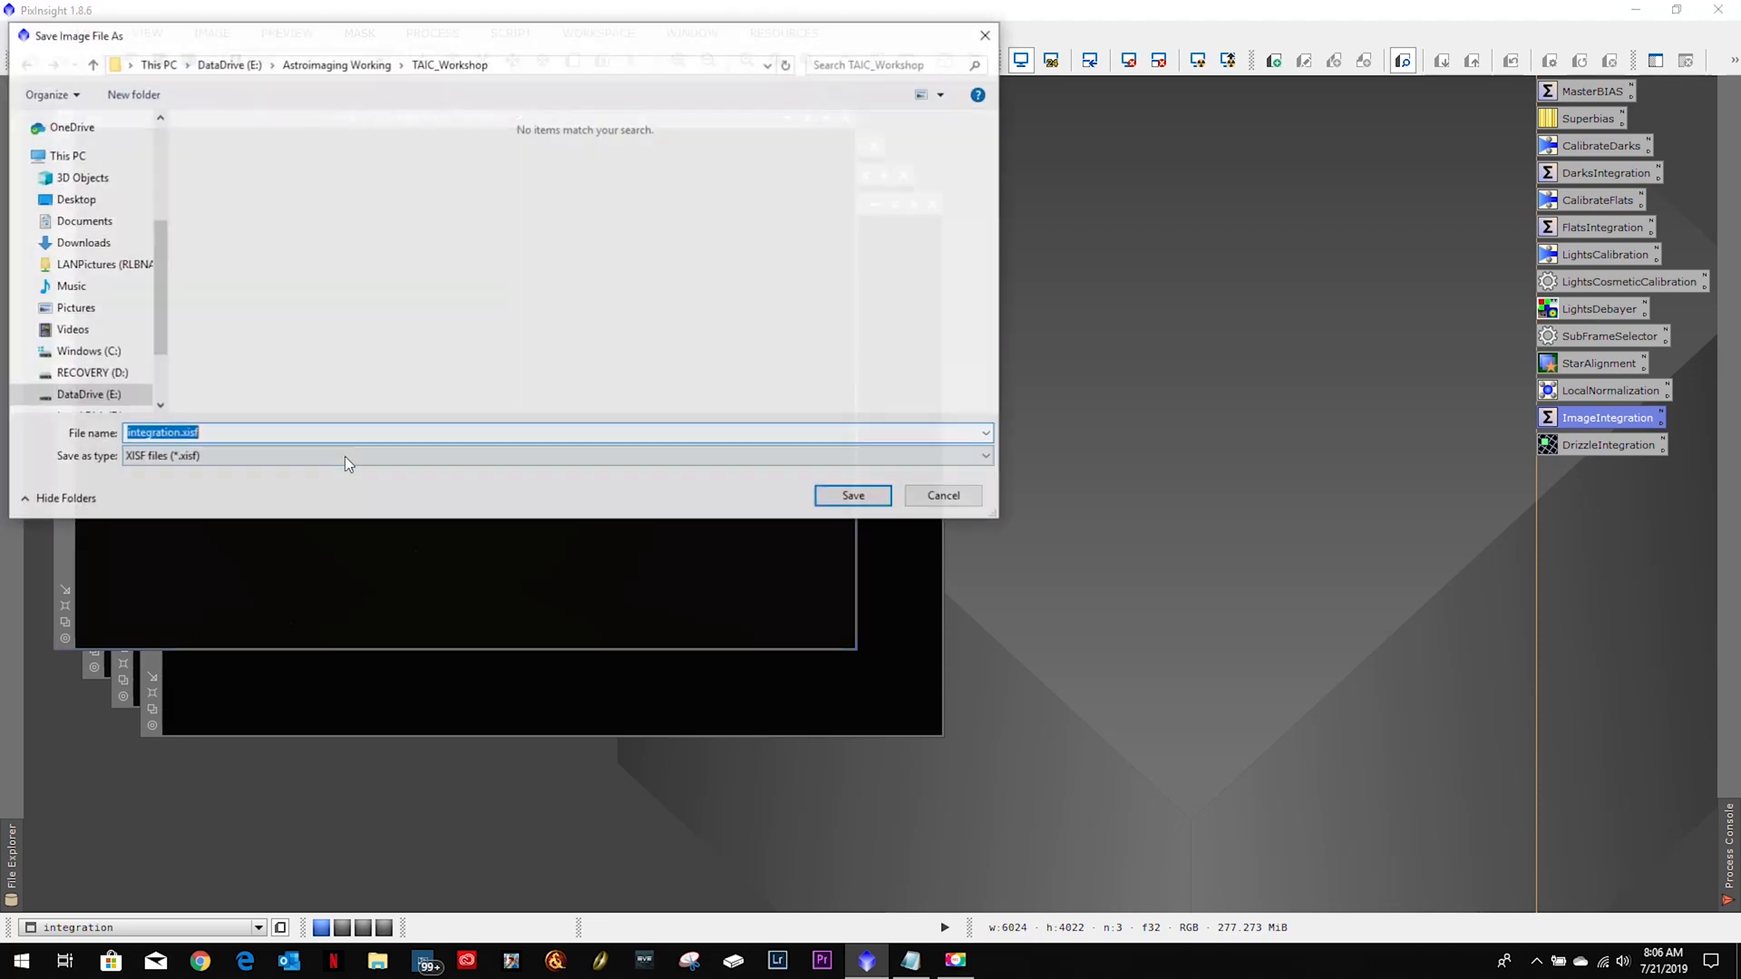
pyautogui.scroll(-2, 144, 380)
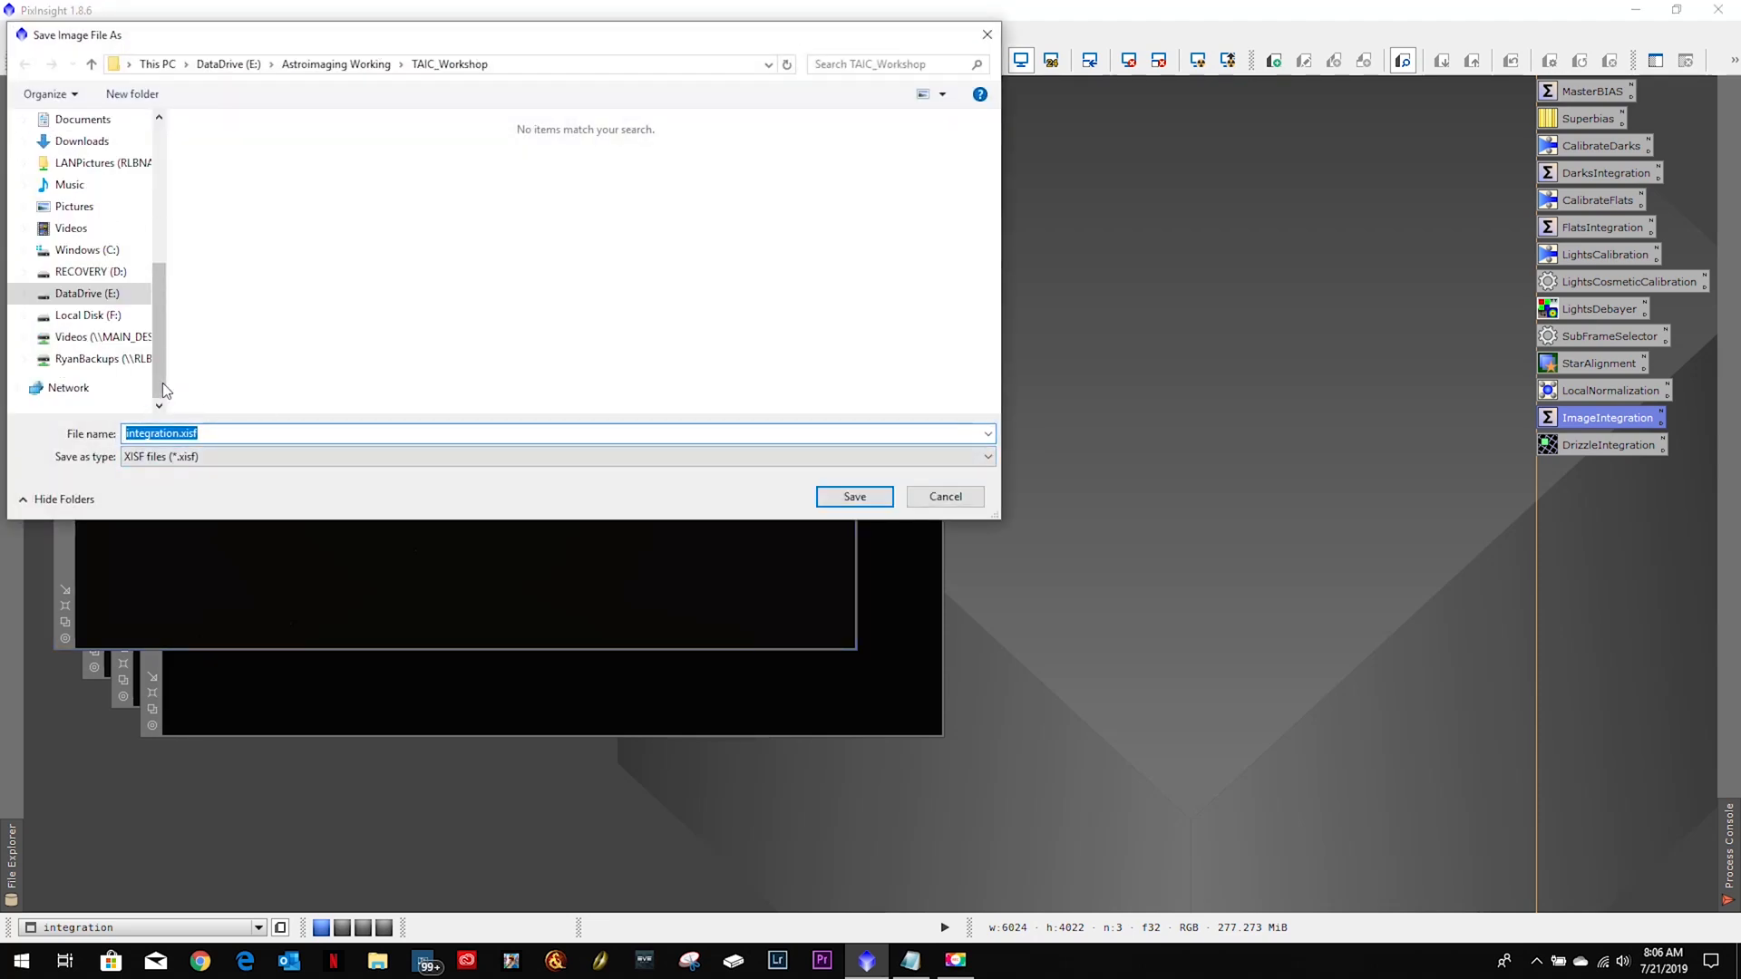
pyautogui.click(99, 358)
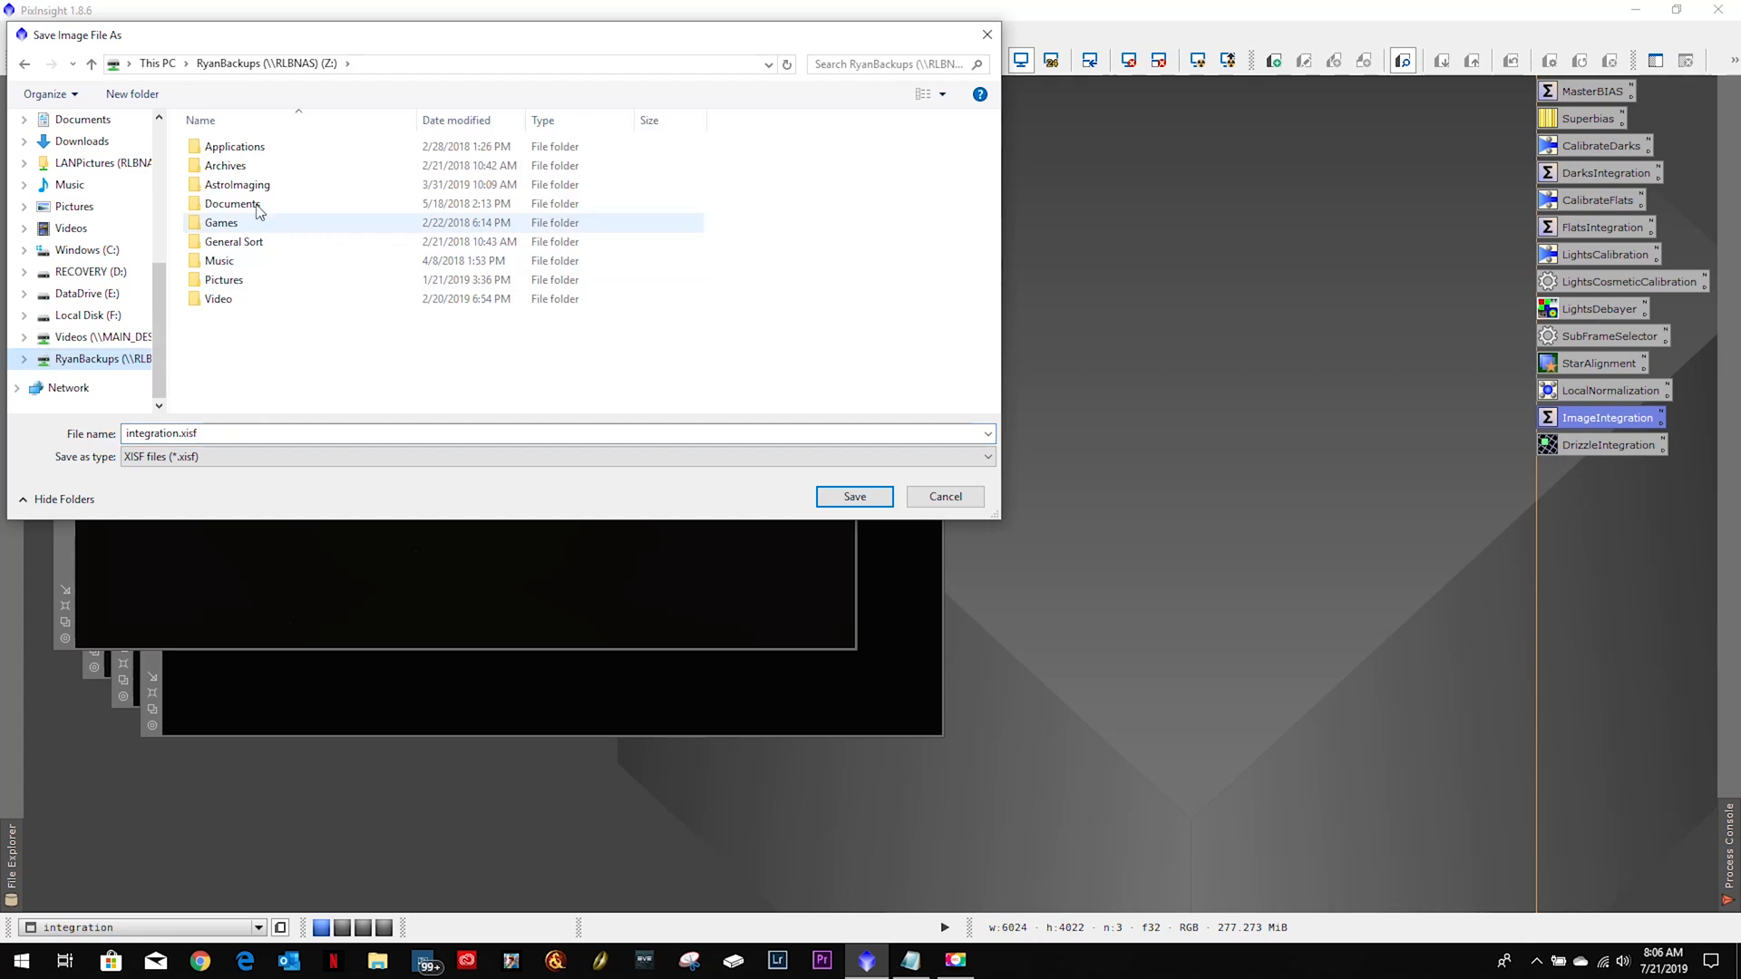
pyautogui.doubleClick(251, 188)
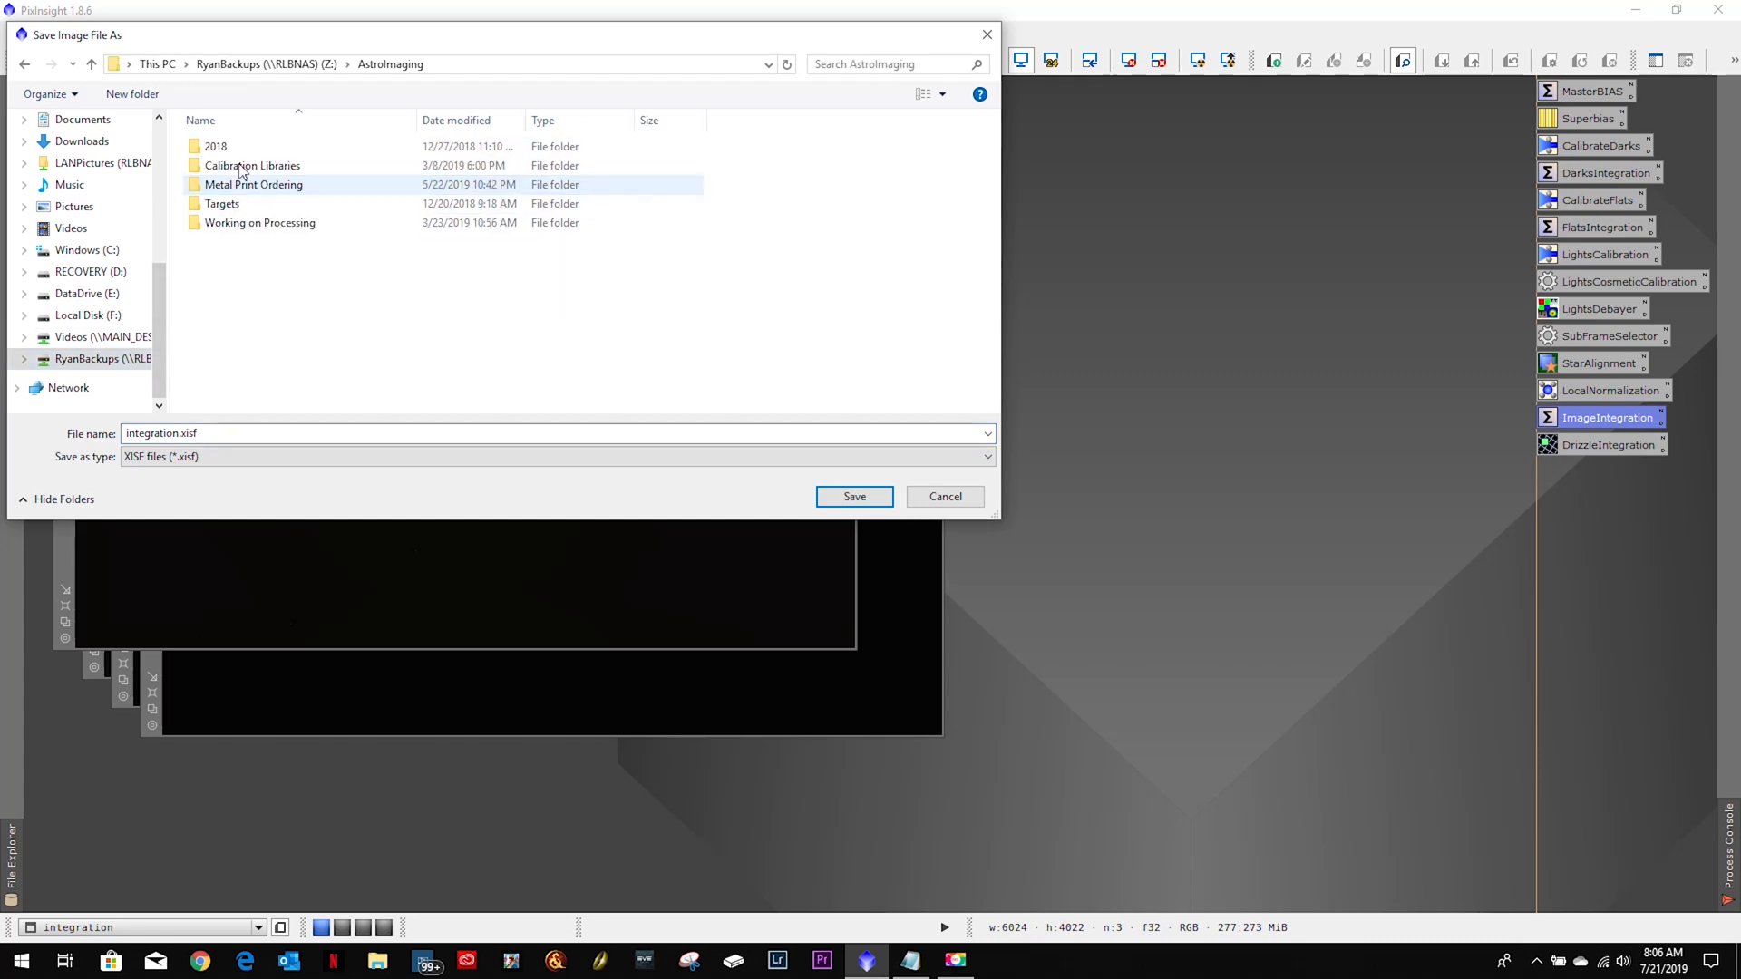
pyautogui.doubleClick(235, 205)
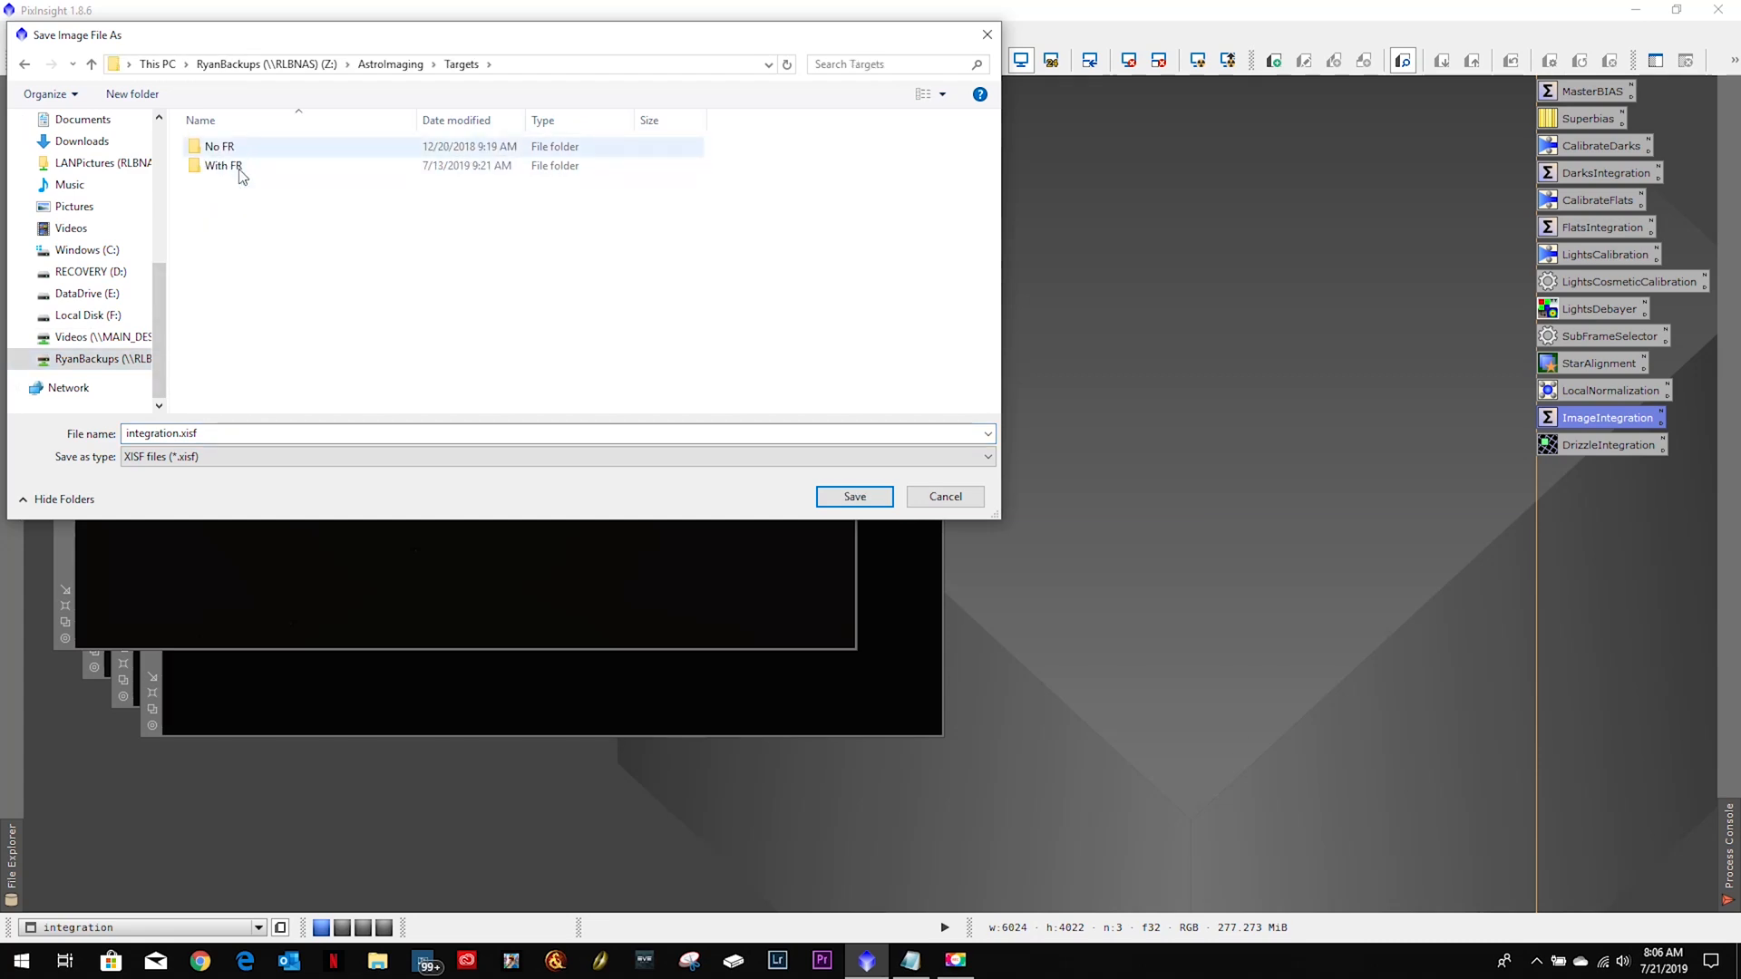
pyautogui.doubleClick(239, 166)
pyautogui.doubleClick(234, 148)
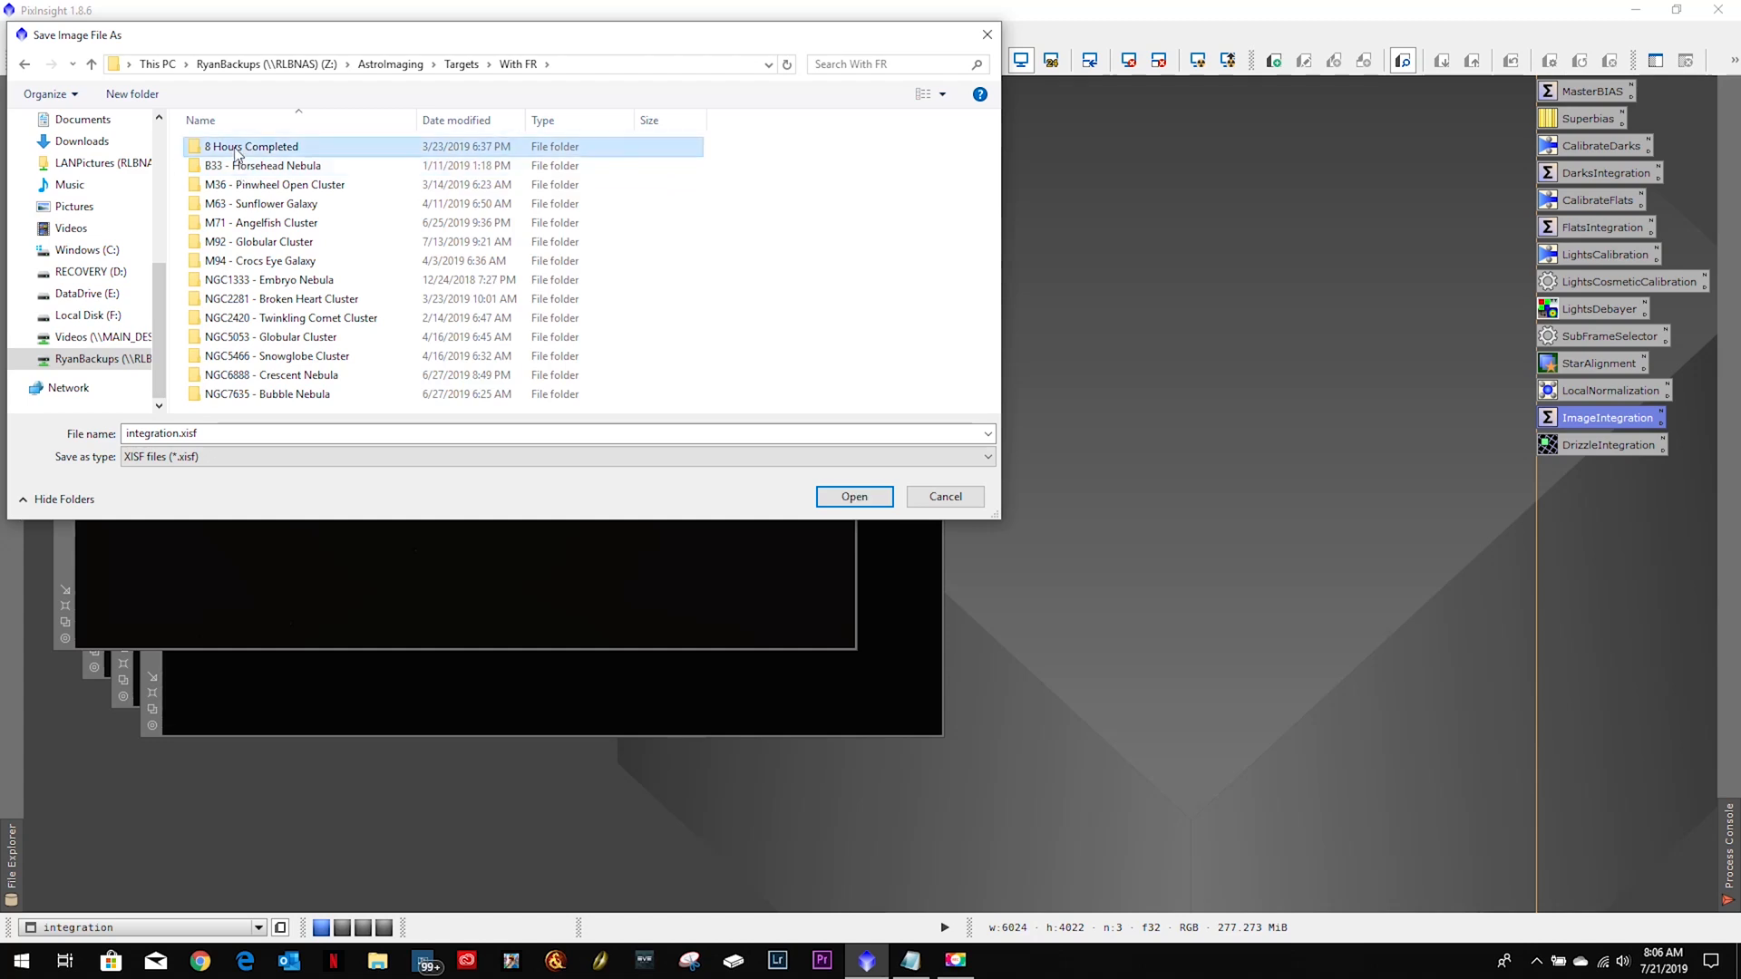
pyautogui.doubleClick(235, 186)
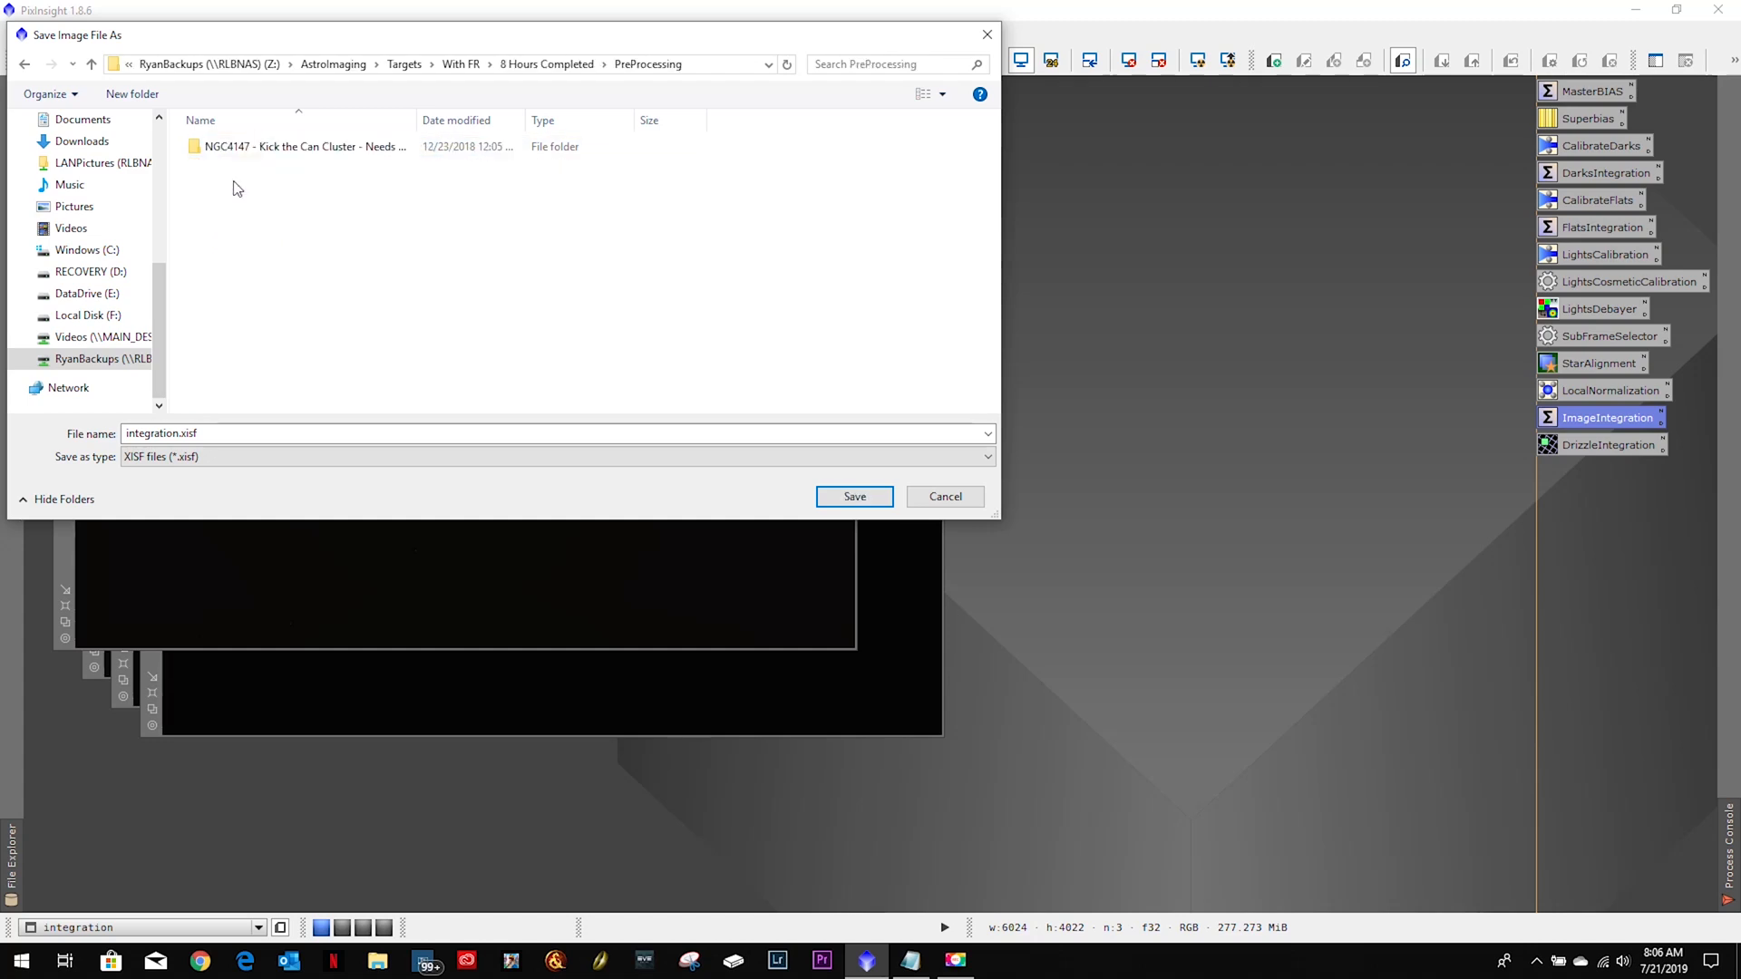
pyautogui.doubleClick(234, 151)
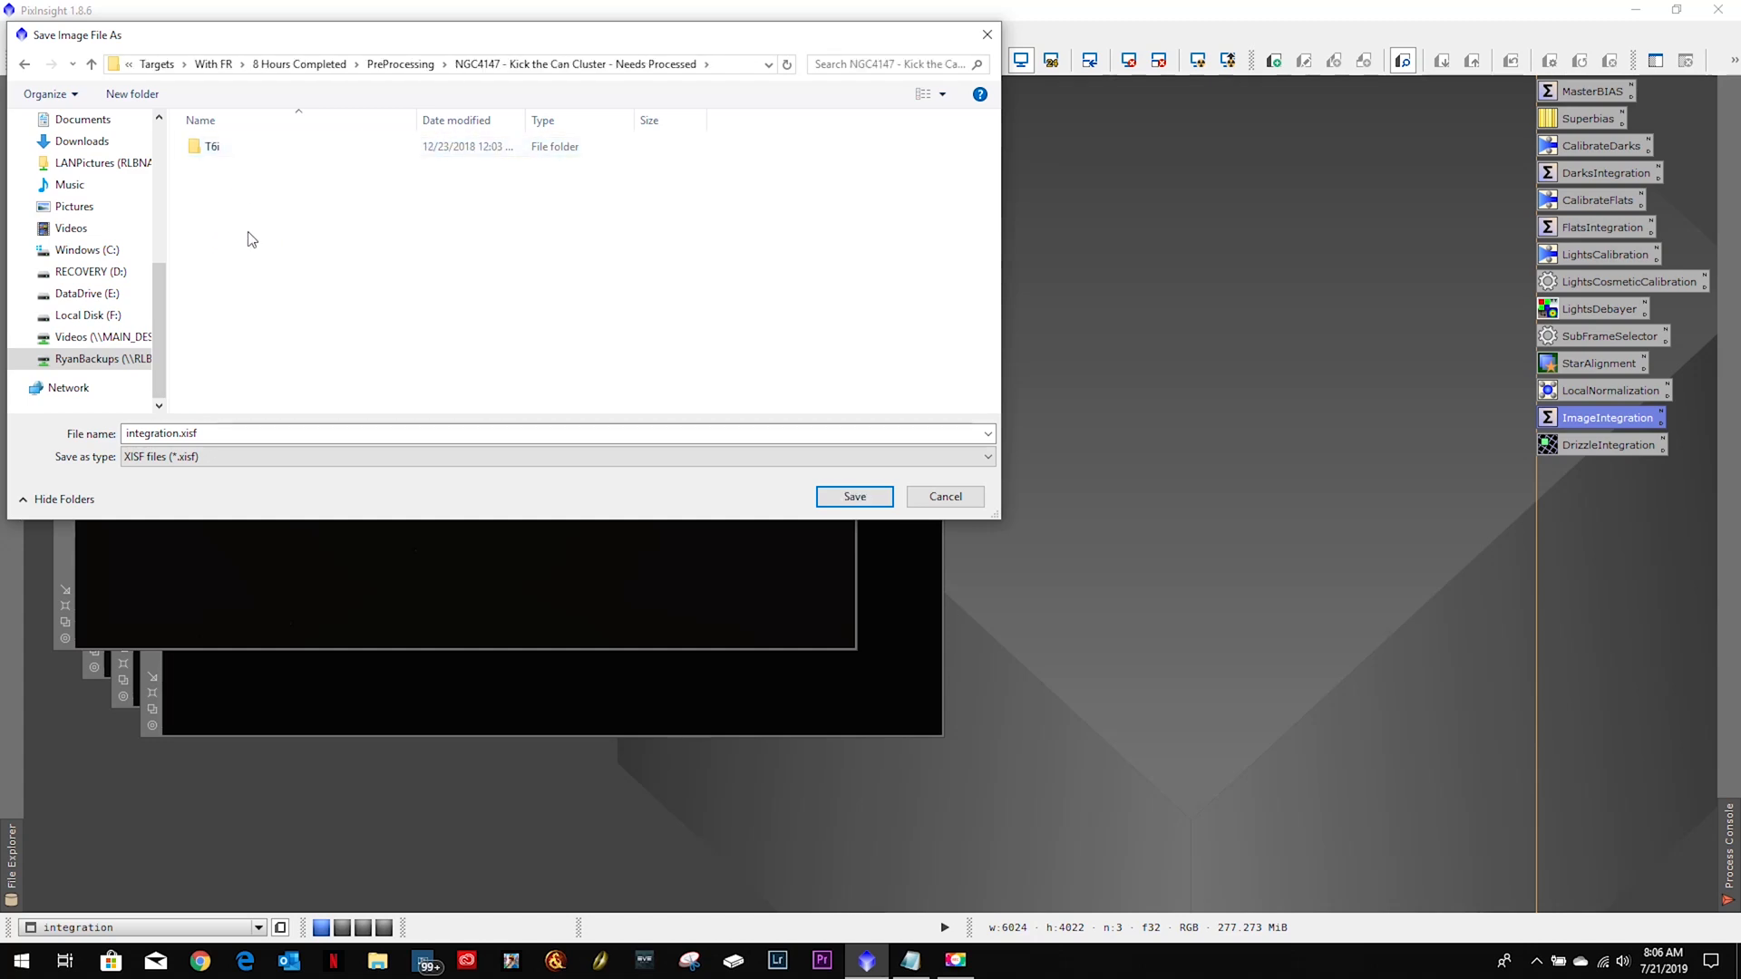
# Create a folder named Working Images and save the image as integration.xisf in 32-bit IEEE 754 floating point format.
pyautogui.click(148, 98)
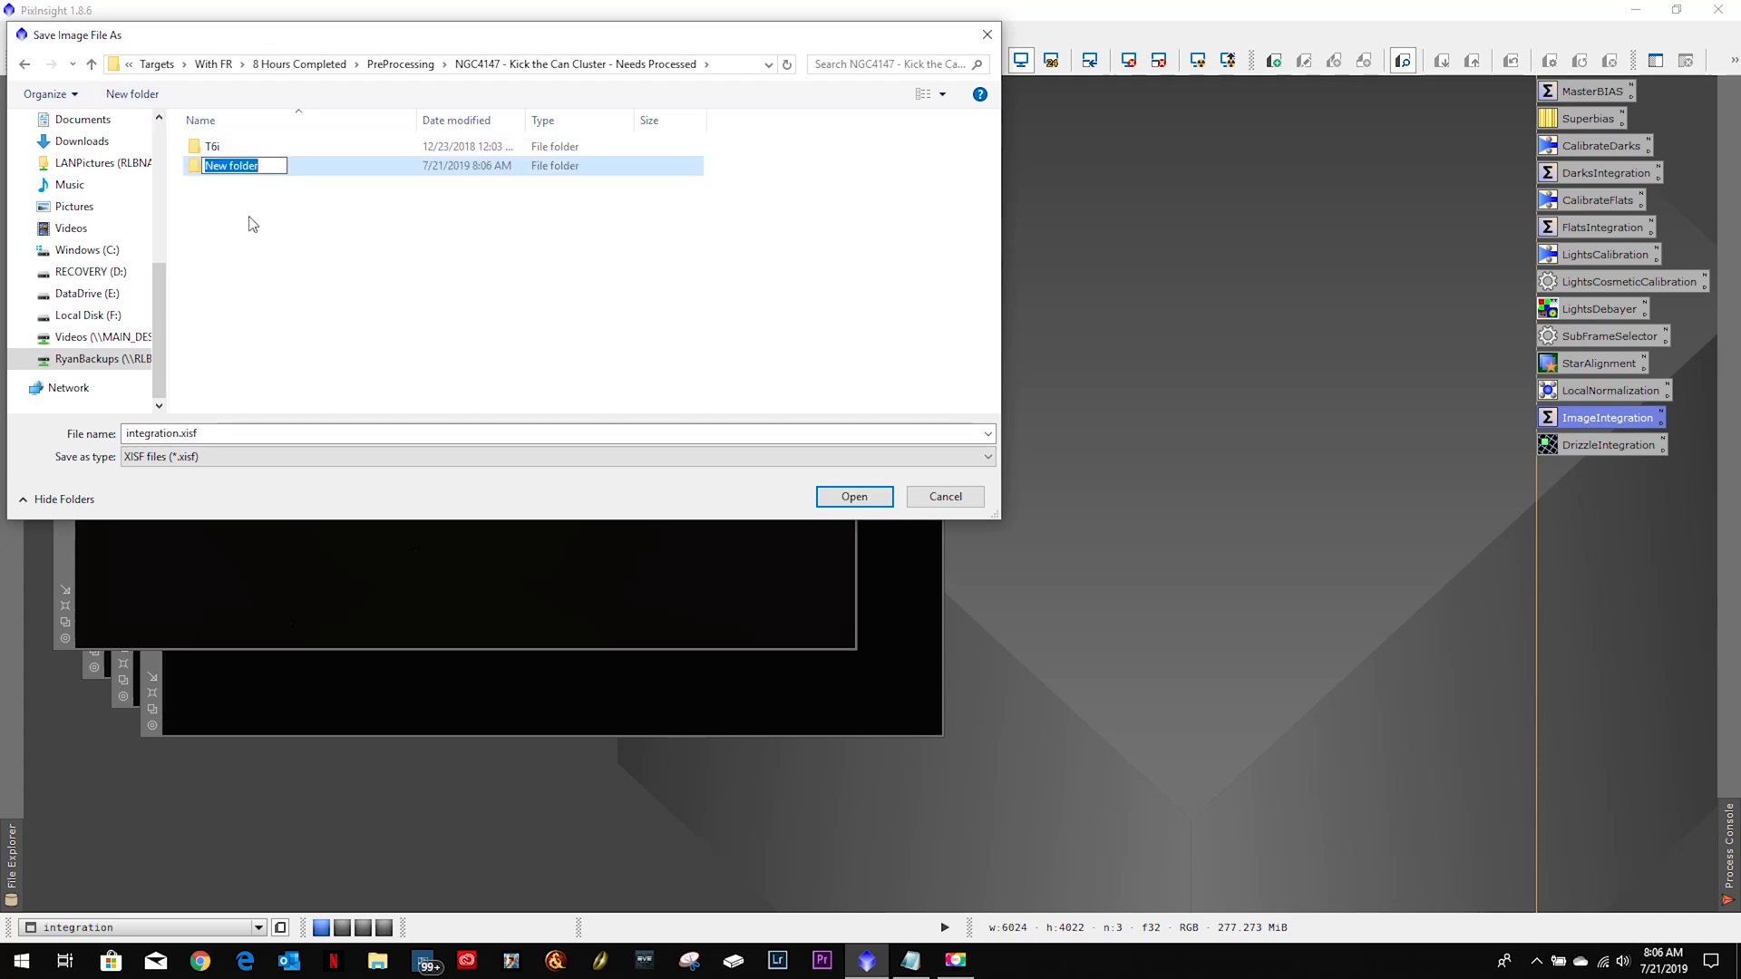
pyautogui.write('Working Images')
pyautogui.press('Return')
pyautogui.press('Return')
pyautogui.press('Return')
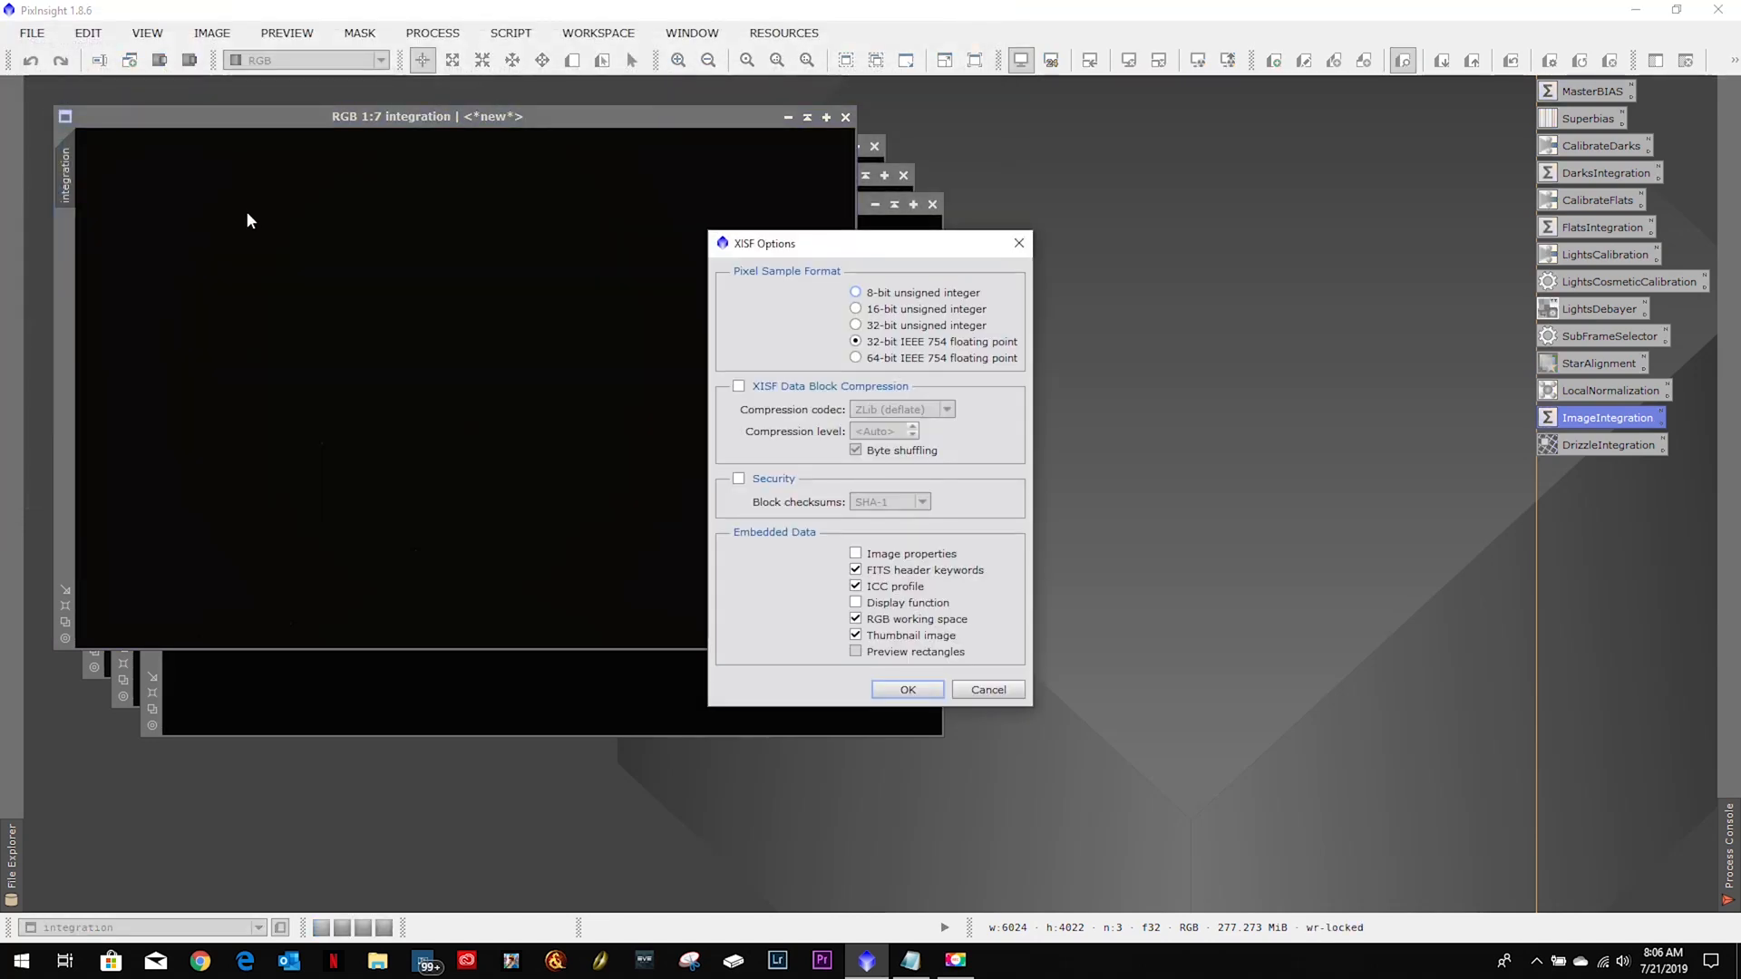
pyautogui.click(882, 688)
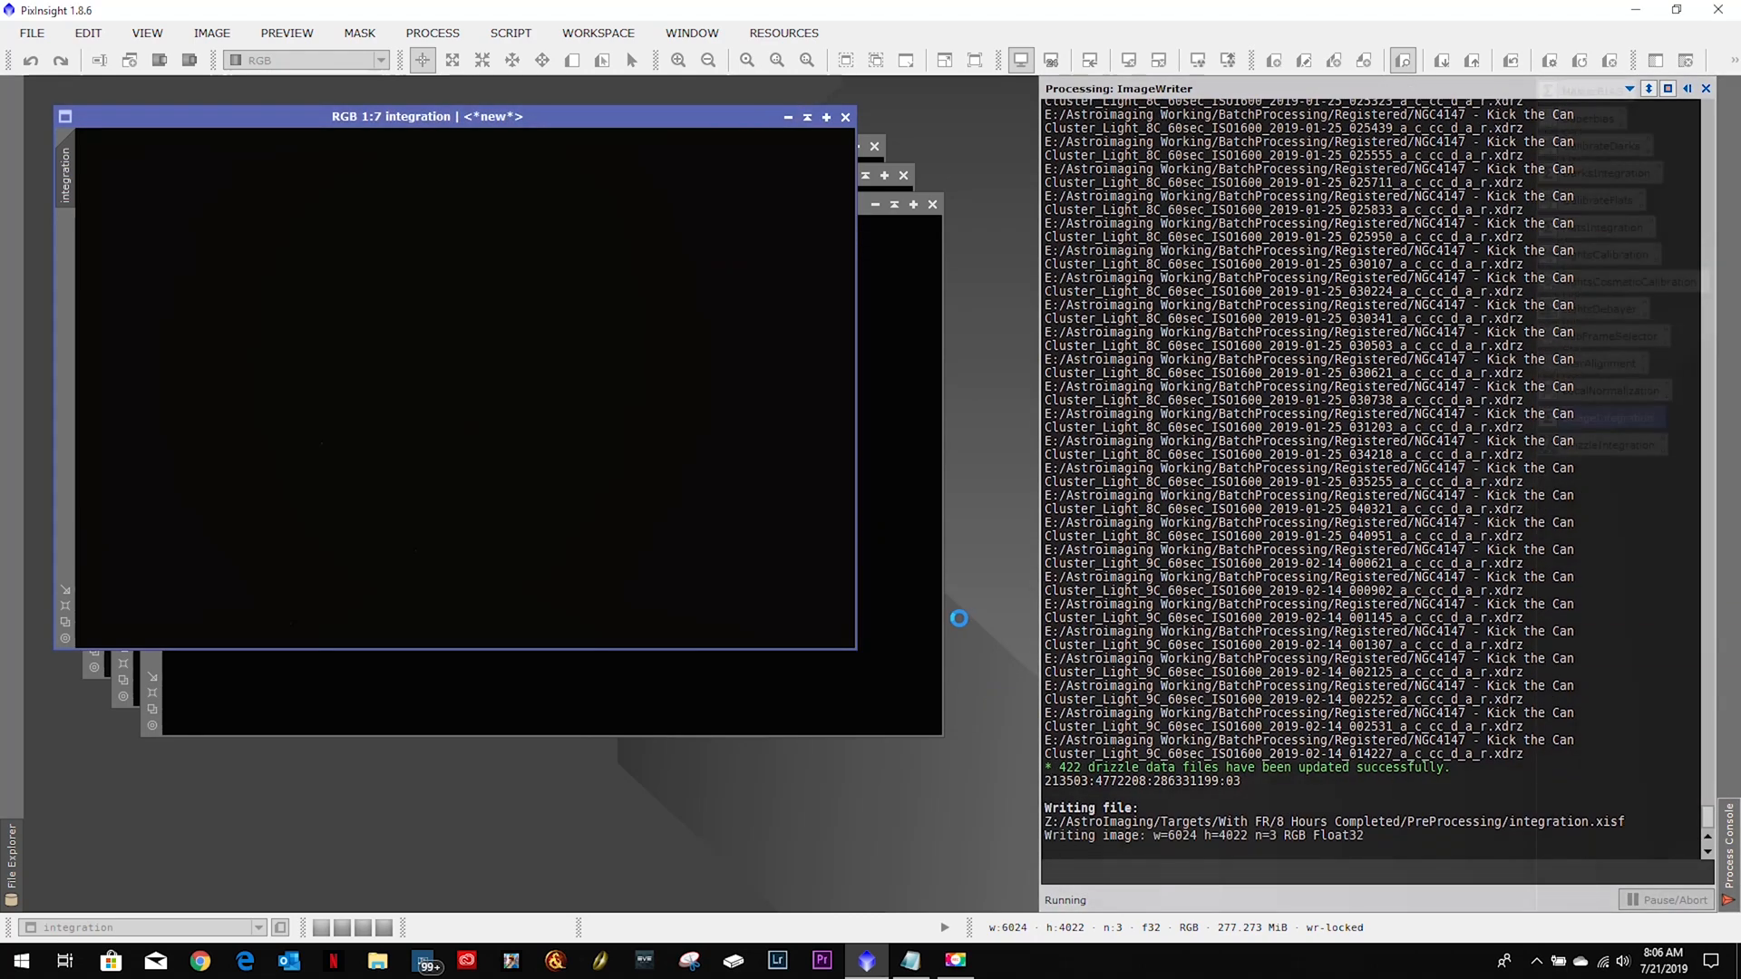